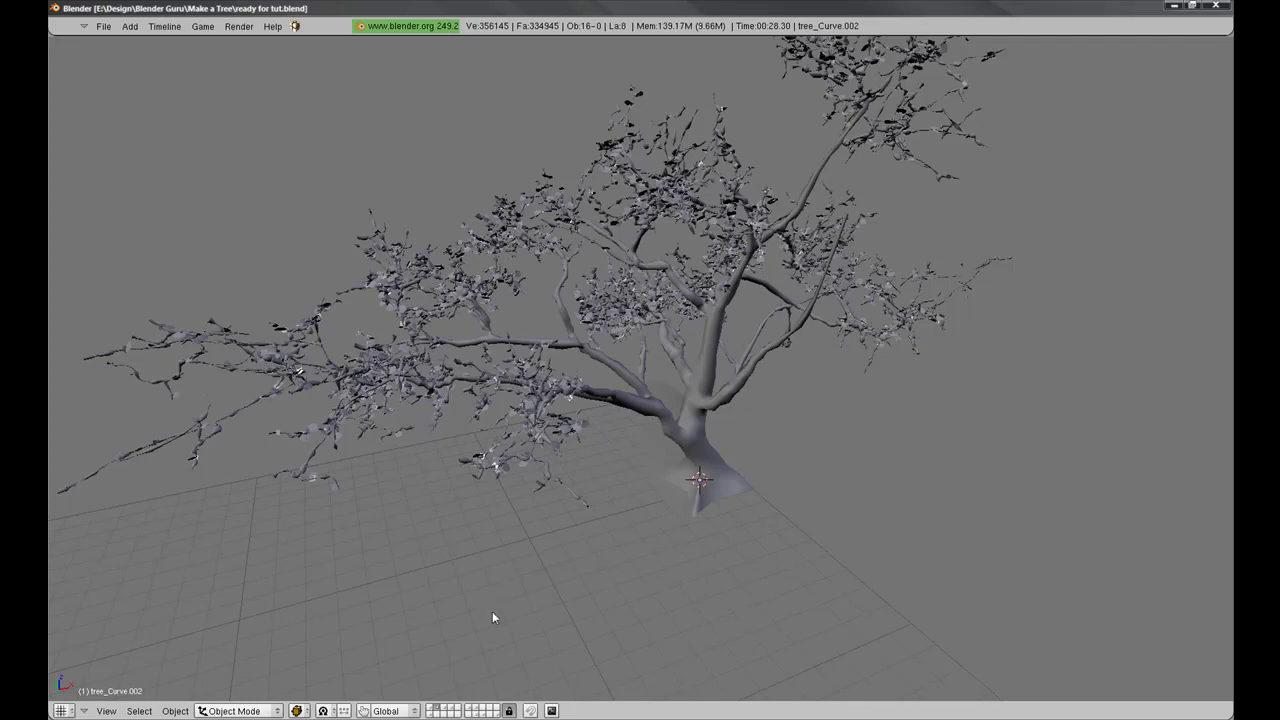
Step: Show only the layer holding the tree's base branch curves and examine the curve skeleton's control points and wireframe
{"action": "left_click", "coordinate": [470, 707]}
{"action": "middle_click_drag", "start_coordinate": [535, 462], "coordinate": [609, 371], "text": "shift"}
{"action": "scroll", "coordinate": [609, 371], "scroll_direction": "up", "scroll_amount": 2}
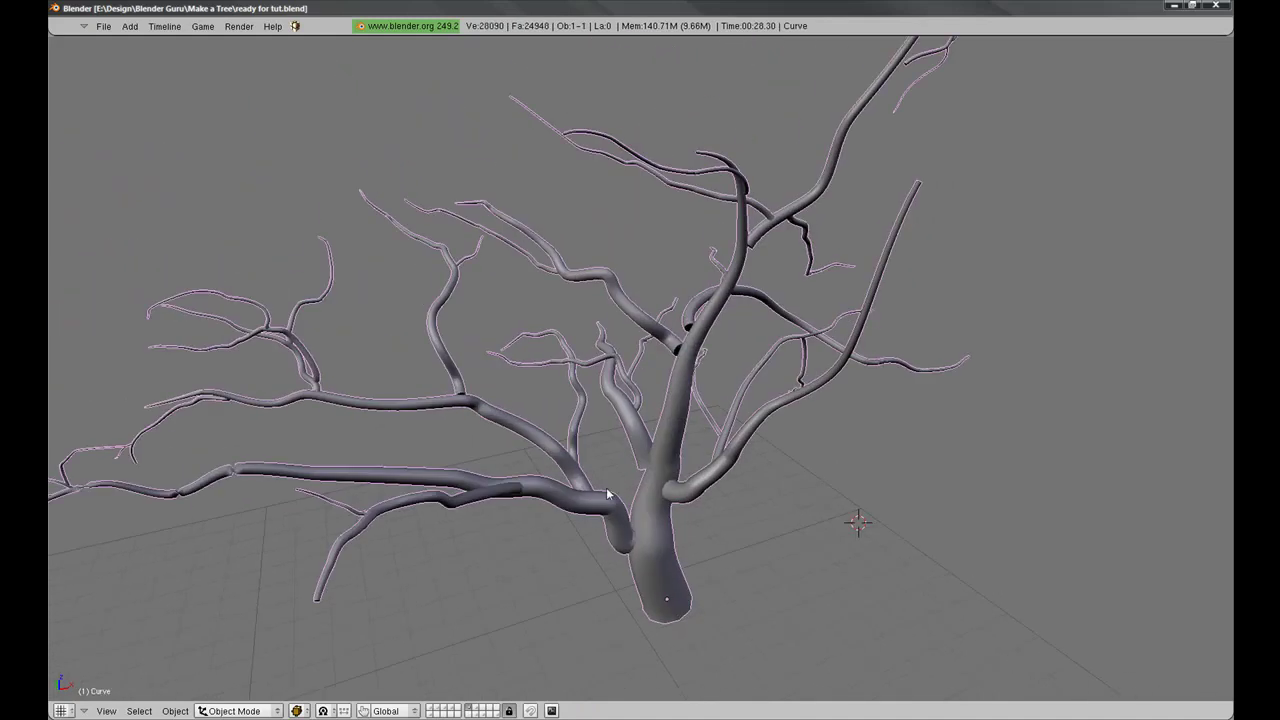
{"action": "middle_click_drag", "start_coordinate": [640, 360], "coordinate": [530, 375]}
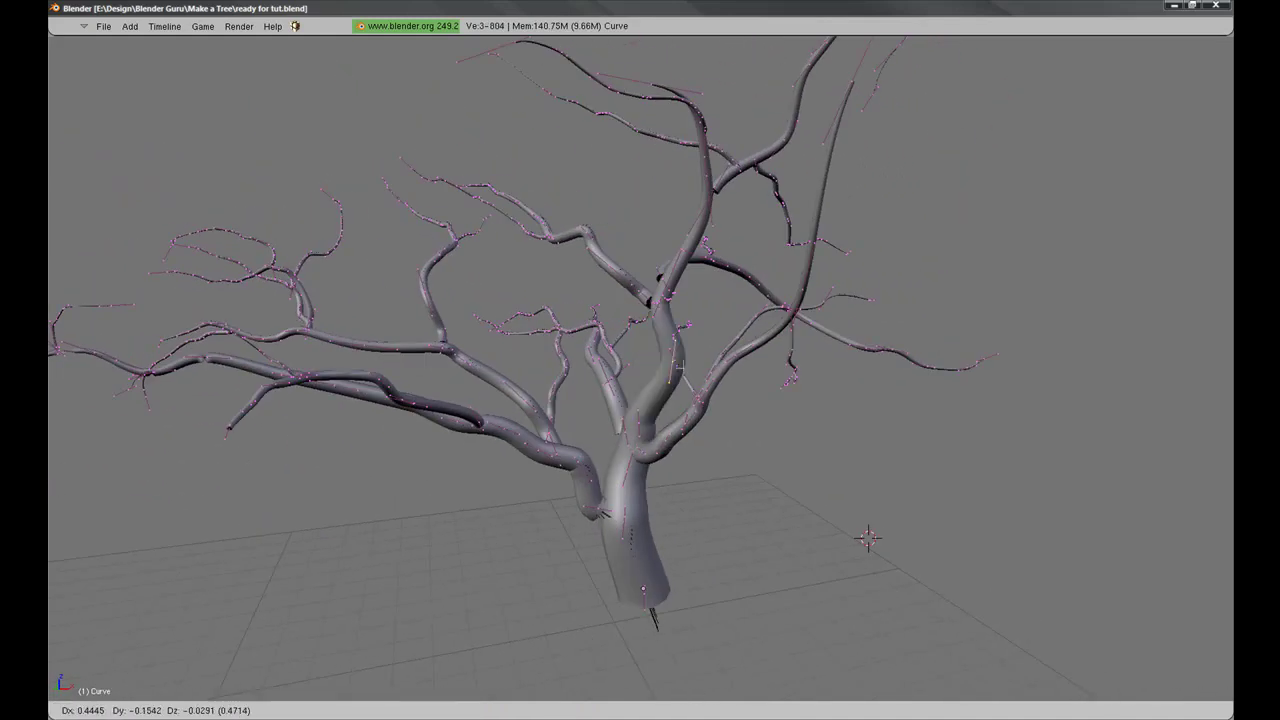
{"action": "key", "text": "Tab"}
{"action": "left_click", "coordinate": [474, 704], "text": "shift"}
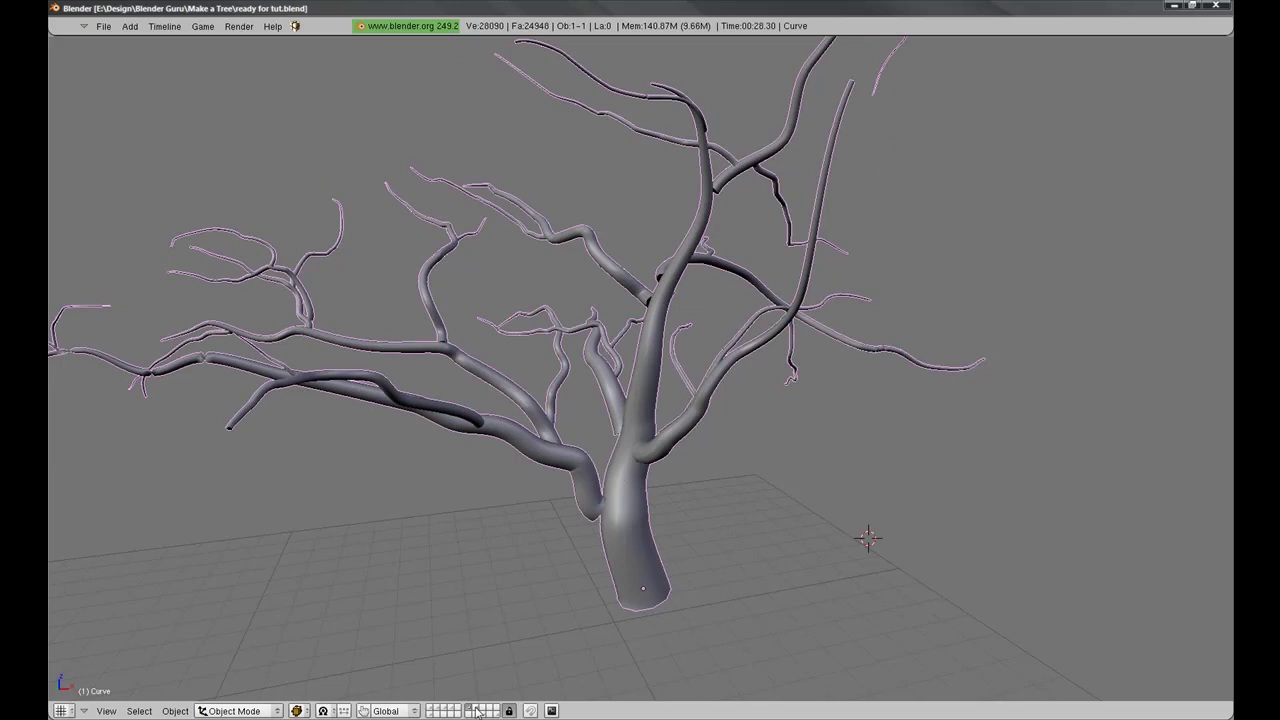
{"action": "scroll", "coordinate": [558, 465], "scroll_direction": "down", "scroll_amount": 2}
{"action": "mouse_move", "coordinate": [551, 438]}
{"action": "middle_mouse_down"}
{"action": "mouse_move", "coordinate": [626, 480]}
{"action": "mouse_move", "coordinate": [677, 482]}
{"action": "mouse_move", "coordinate": [614, 486]}
{"action": "mouse_move", "coordinate": [469, 448]}
{"action": "mouse_move", "coordinate": [588, 405]}
{"action": "mouse_move", "coordinate": [667, 433]}
{"action": "mouse_move", "coordinate": [640, 470]}
{"action": "middle_mouse_up"}
{"action": "key", "text": "z"}
{"action": "right_click", "coordinate": [677, 482]}
{"action": "key", "text": "z"}
Step: Display the finished tree together with the ground, grass and figure layers and examine the complete scene
{"action": "left_click", "coordinate": [442, 707]}
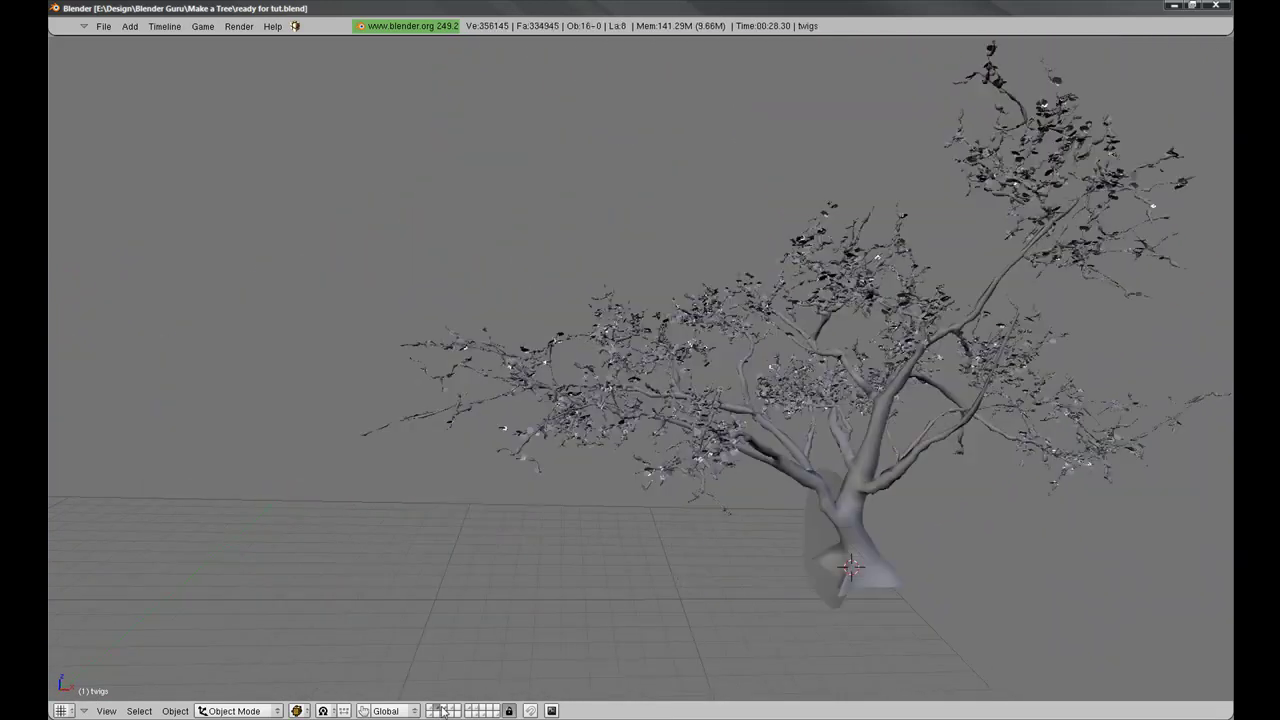
{"action": "left_click", "coordinate": [452, 710], "text": "shift"}
{"action": "left_click", "coordinate": [458, 707], "text": "shift"}
{"action": "left_click", "coordinate": [468, 707], "text": "shift"}
{"action": "middle_click_drag", "start_coordinate": [556, 561], "coordinate": [720, 510]}
{"action": "scroll", "coordinate": [728, 497], "scroll_direction": "up", "scroll_amount": 3}
{"action": "scroll", "coordinate": [728, 492], "scroll_direction": "down", "scroll_amount": 2}
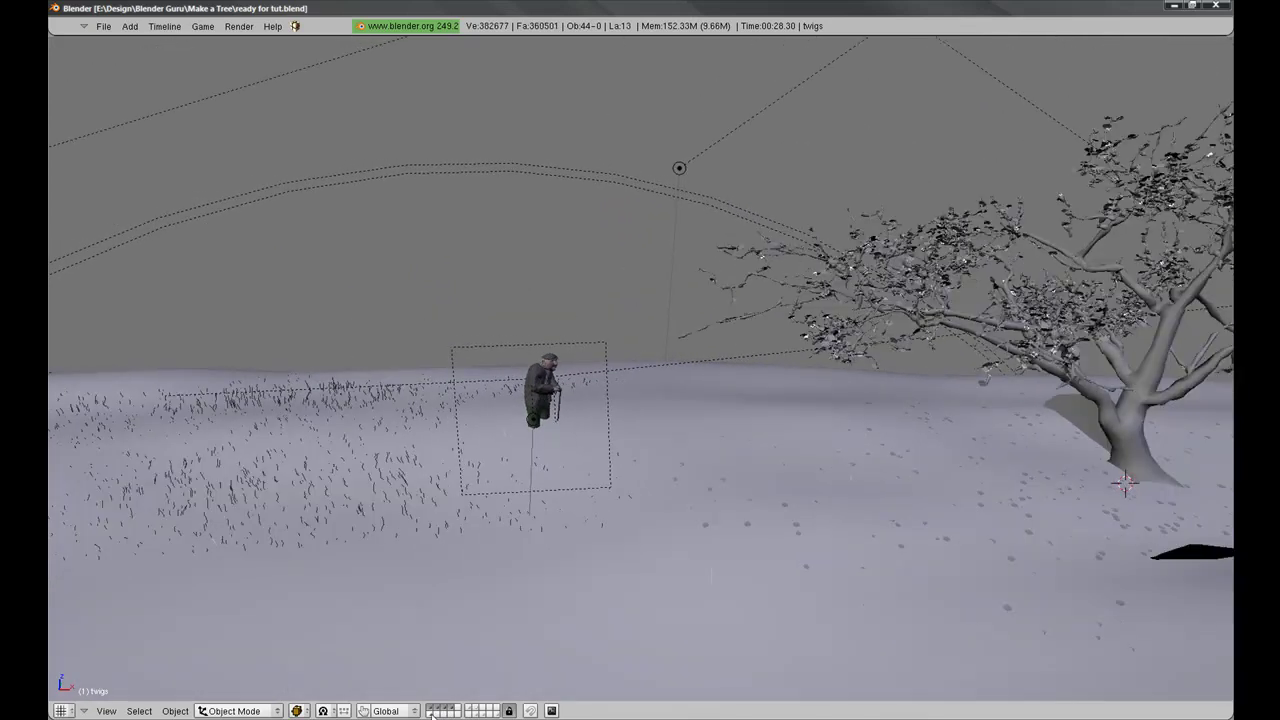
{"action": "left_click", "coordinate": [446, 710], "text": "shift"}
{"action": "middle_click_drag", "start_coordinate": [821, 477], "coordinate": [765, 484]}
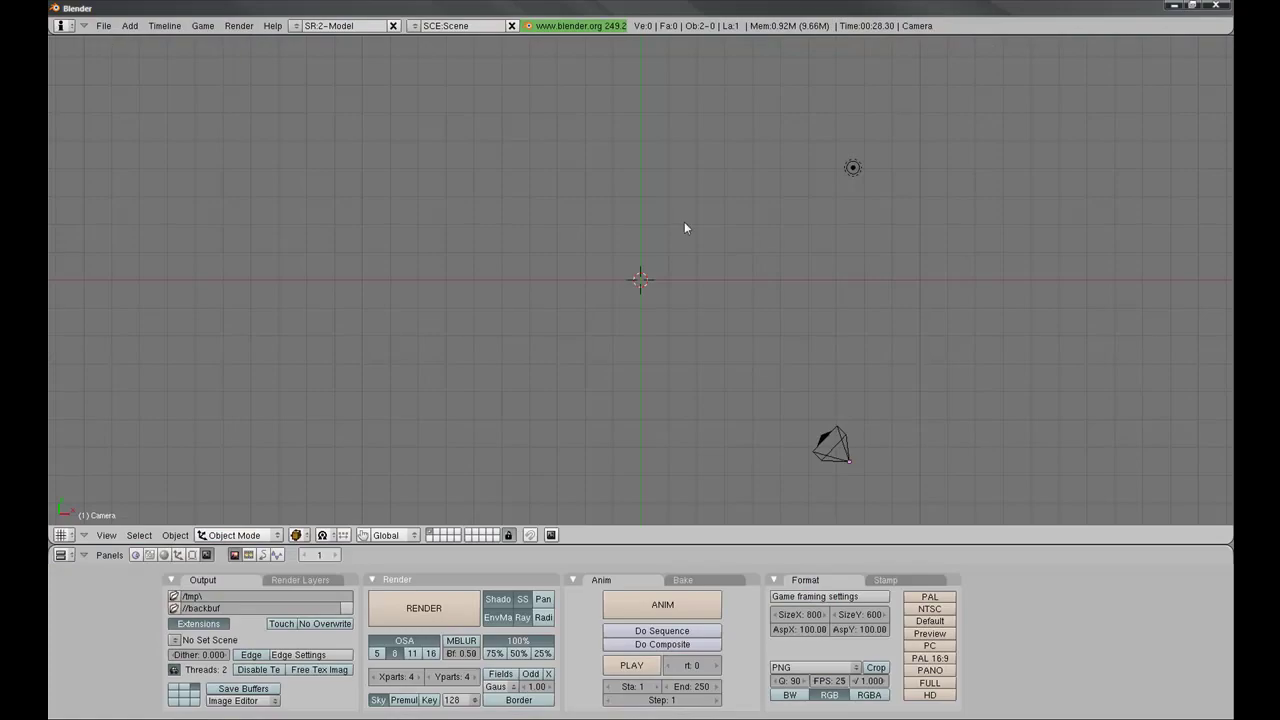
Step: Maximize the 3D viewport of the new empty scene
{"action": "key", "text": "ctrl+Up"}
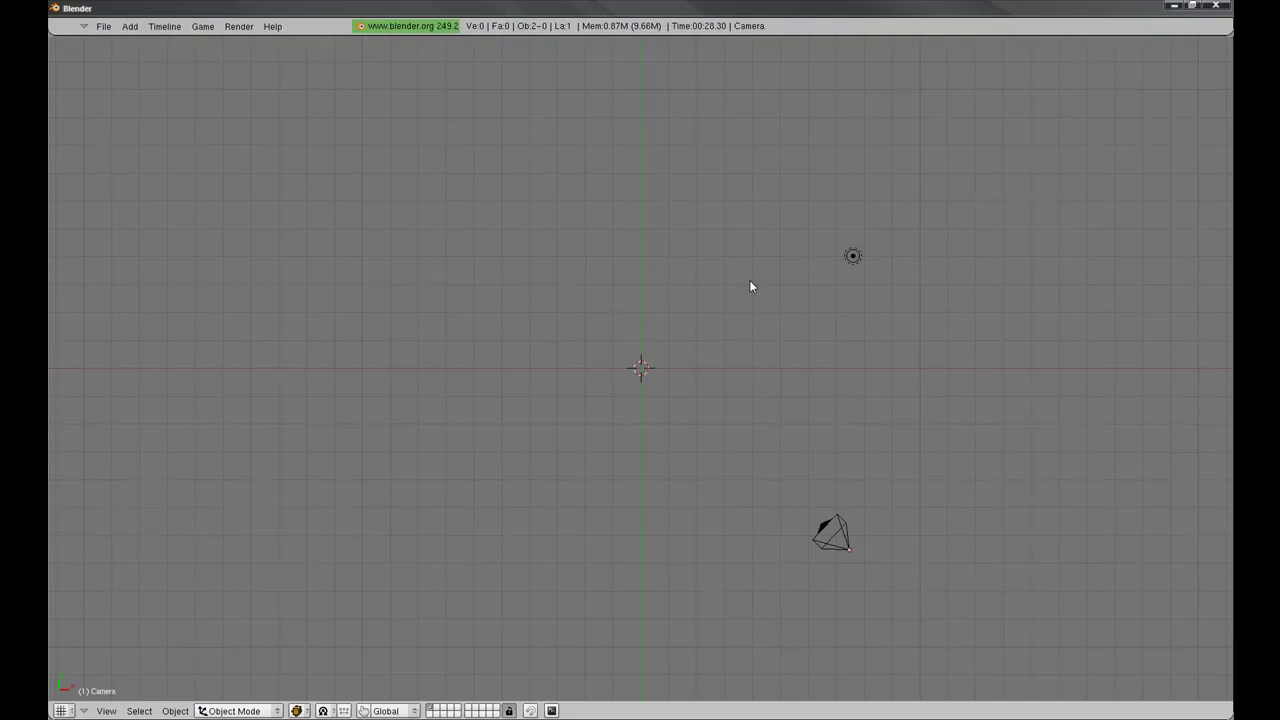
{"action": "scroll", "coordinate": [751, 283], "scroll_direction": "up", "scroll_amount": 2}
{"action": "scroll", "coordinate": [749, 290], "scroll_direction": "down", "scroll_amount": 1}
{"action": "middle_click_drag", "start_coordinate": [748, 304], "coordinate": [778, 323]}
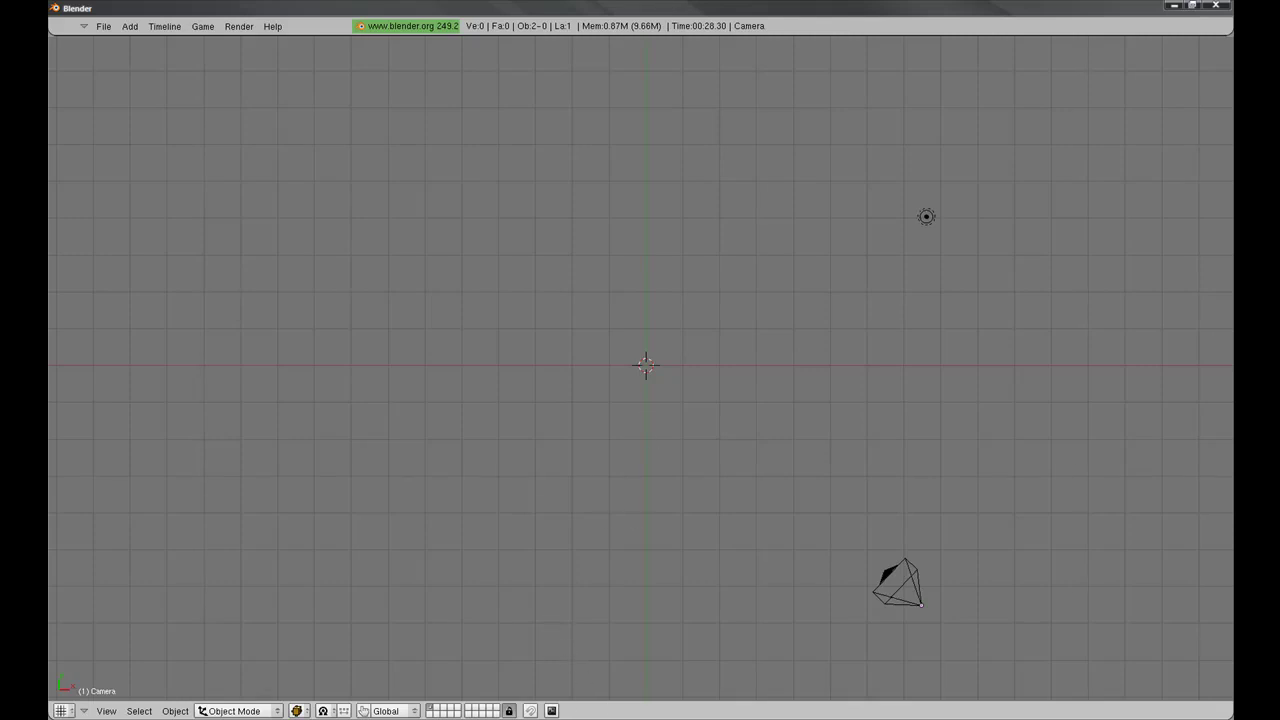
Step: Switch to Windows Picture and Fax Viewer and look through the tree reference photos, ending on the lakeside tree picture
{"action": "key", "text": "alt+Tab"}
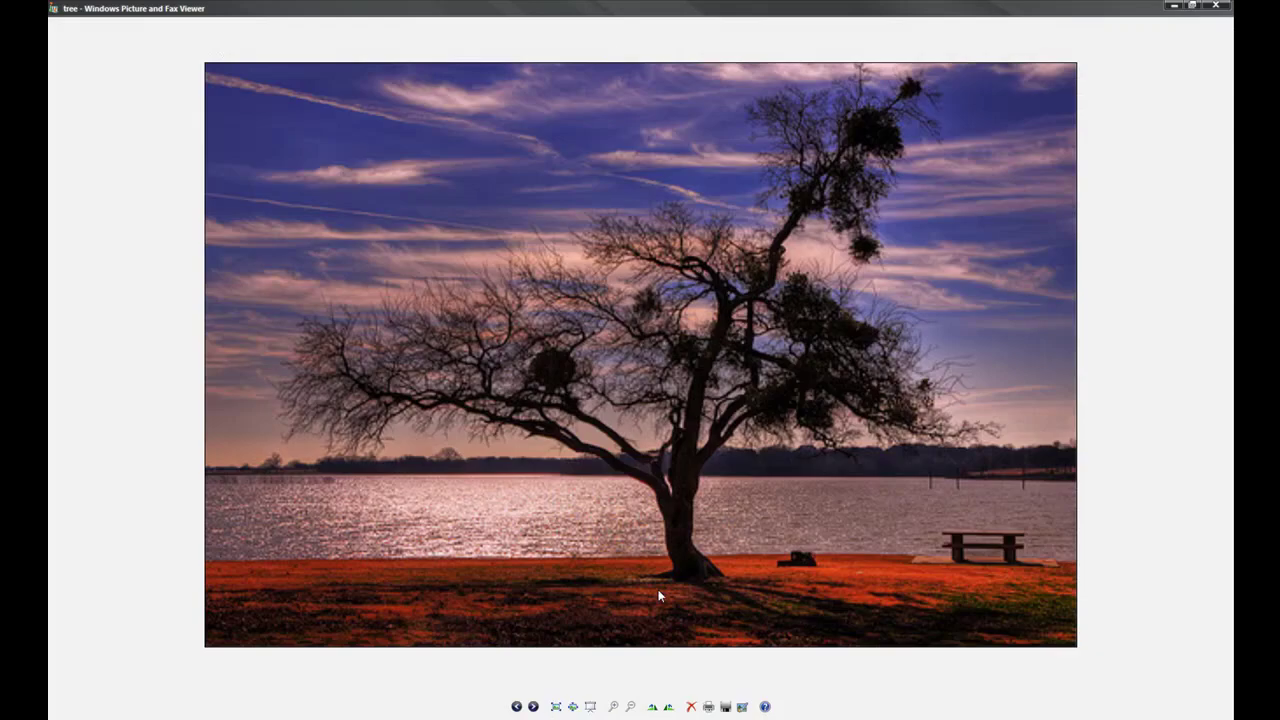
{"action": "left_click", "coordinate": [533, 707]}
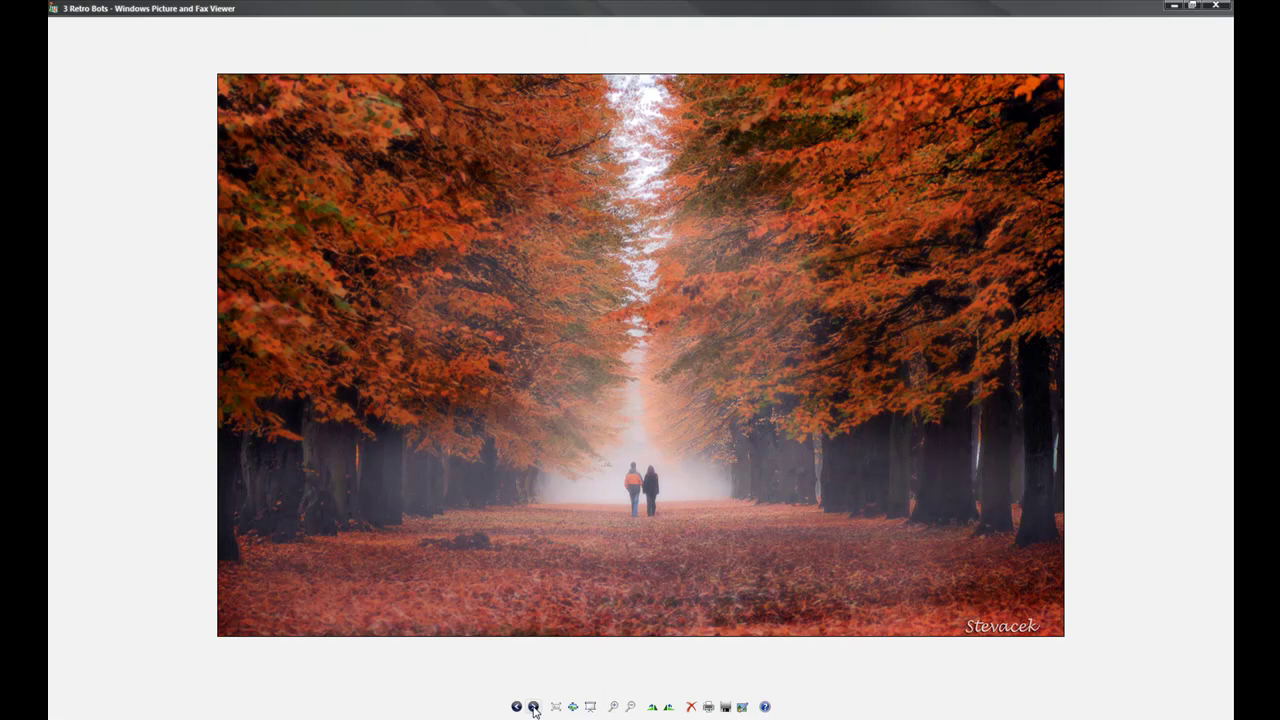
{"action": "left_click", "coordinate": [533, 707]}
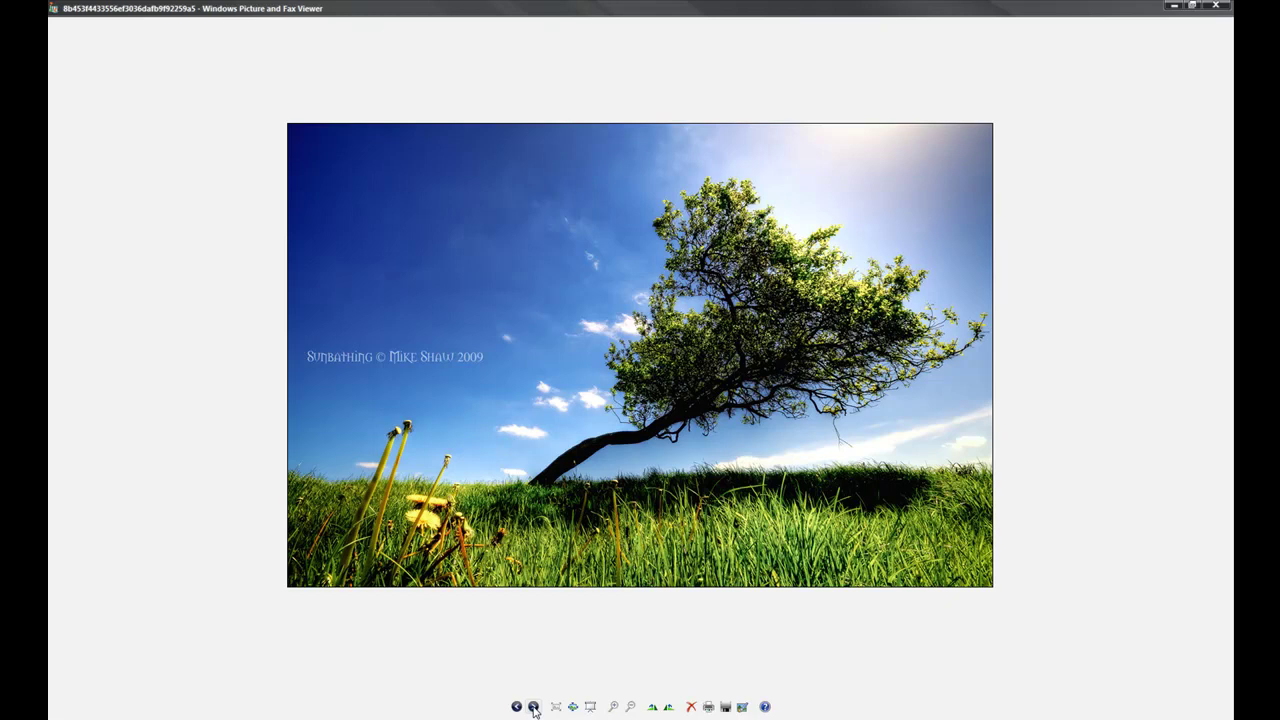
{"action": "left_click", "coordinate": [533, 707]}
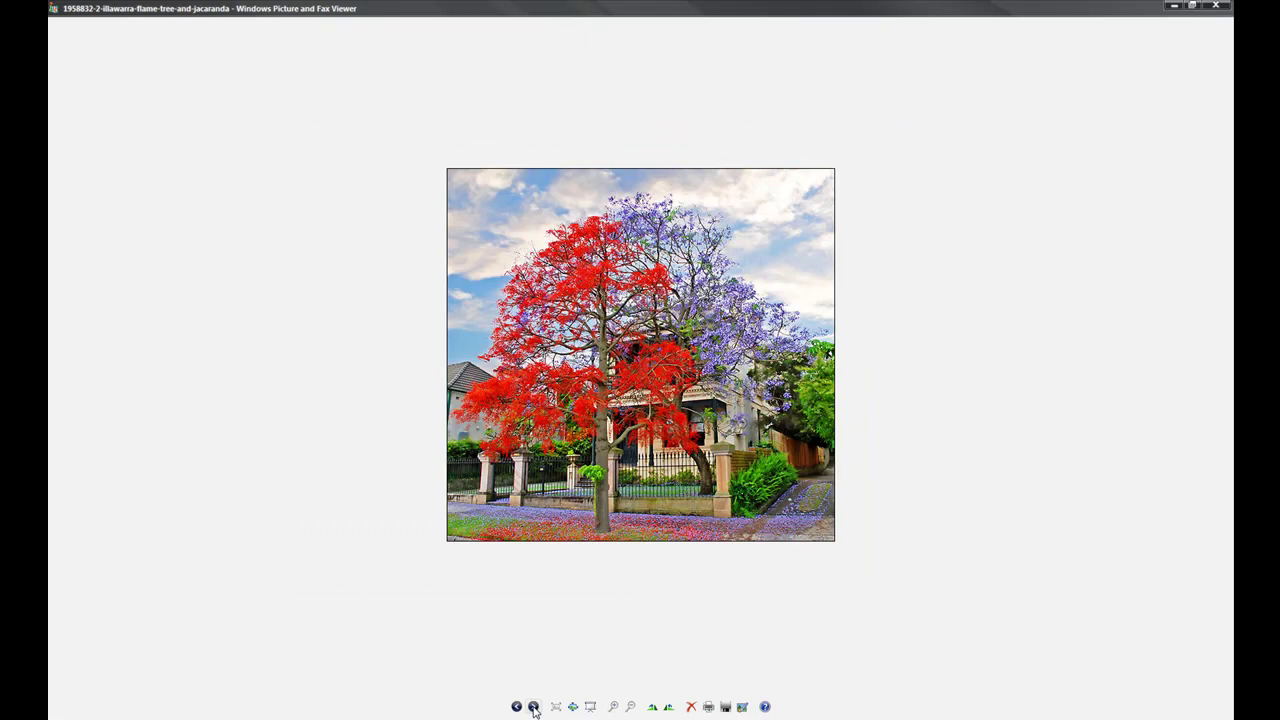
{"action": "left_click", "coordinate": [533, 707]}
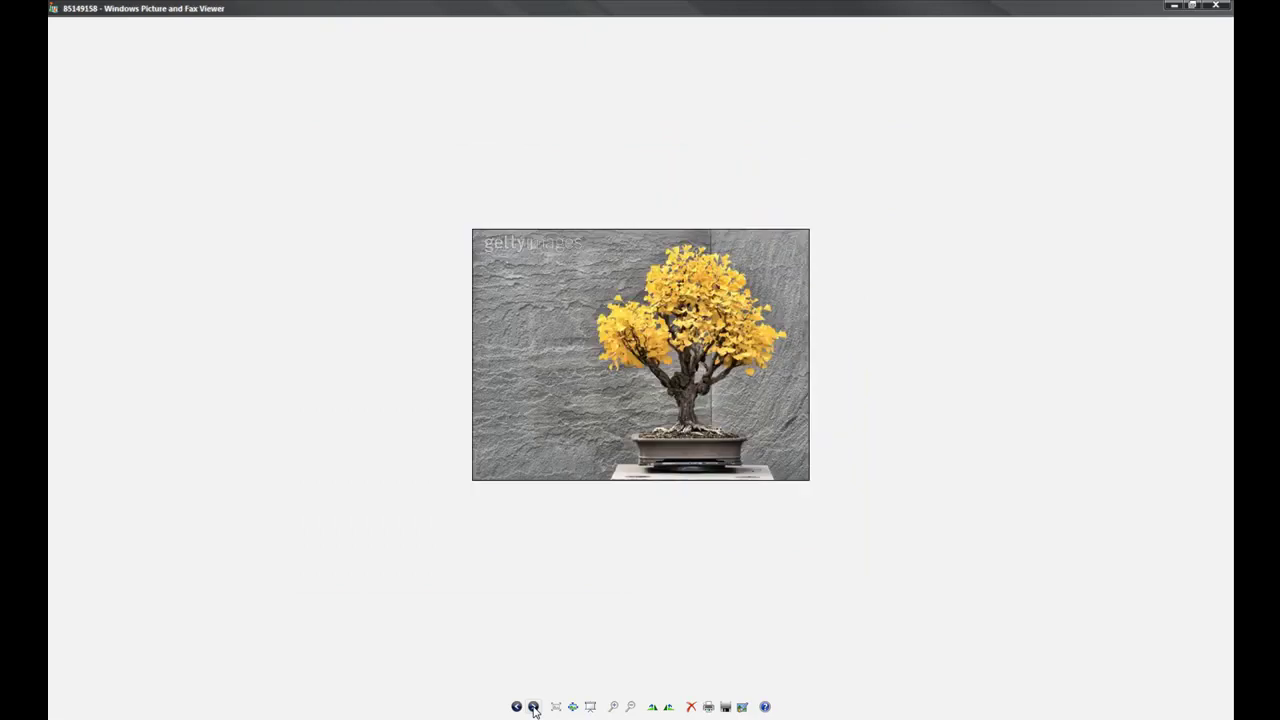
{"action": "left_click", "coordinate": [533, 707]}
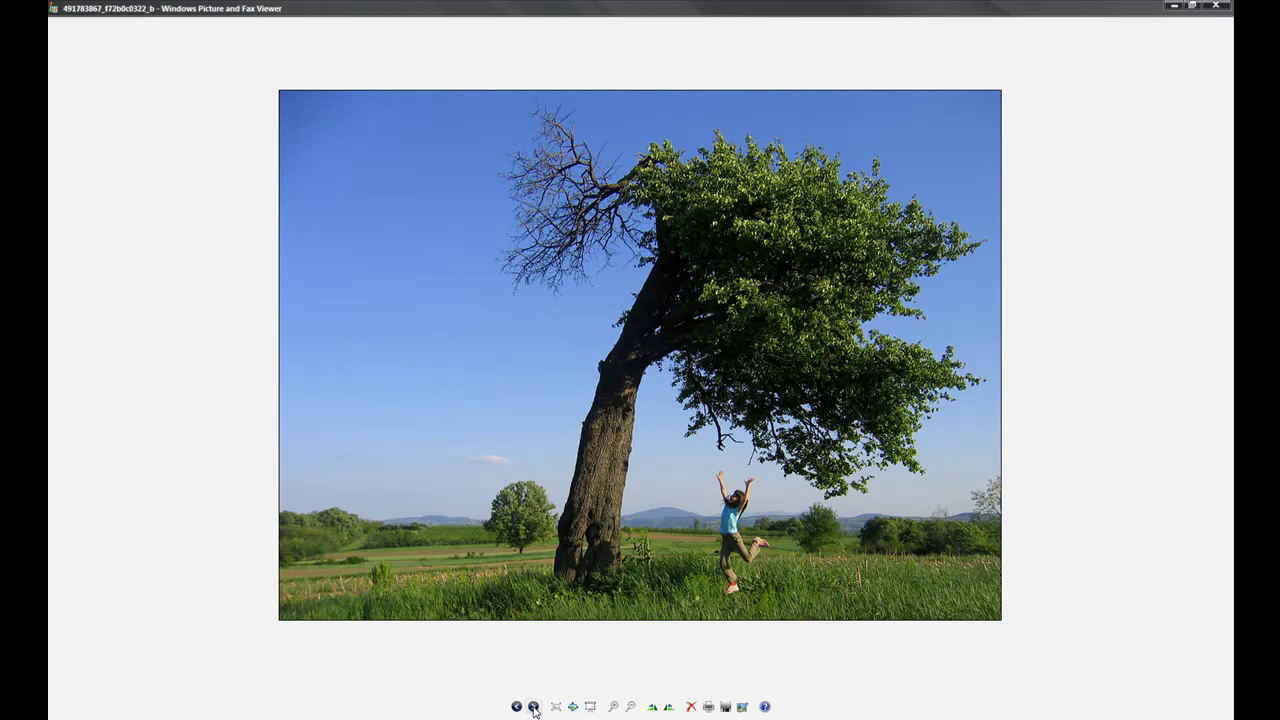
{"action": "left_click", "coordinate": [533, 707]}
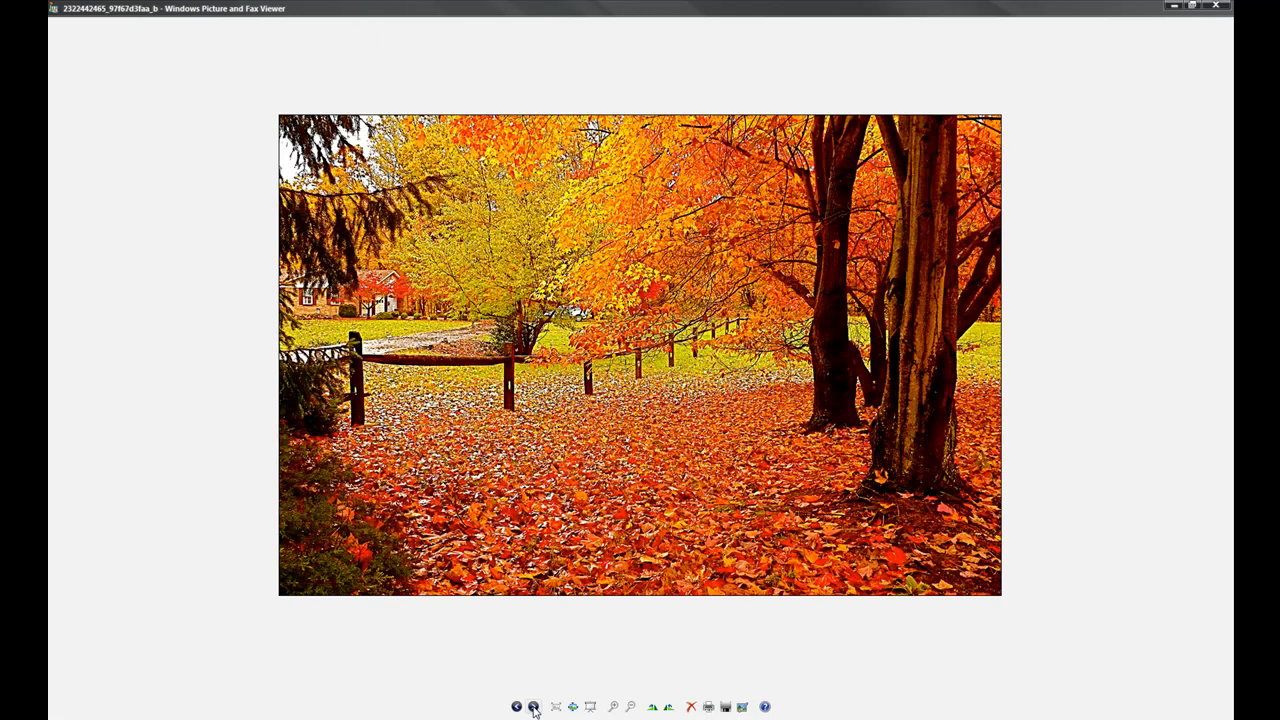
{"action": "left_click", "coordinate": [533, 707]}
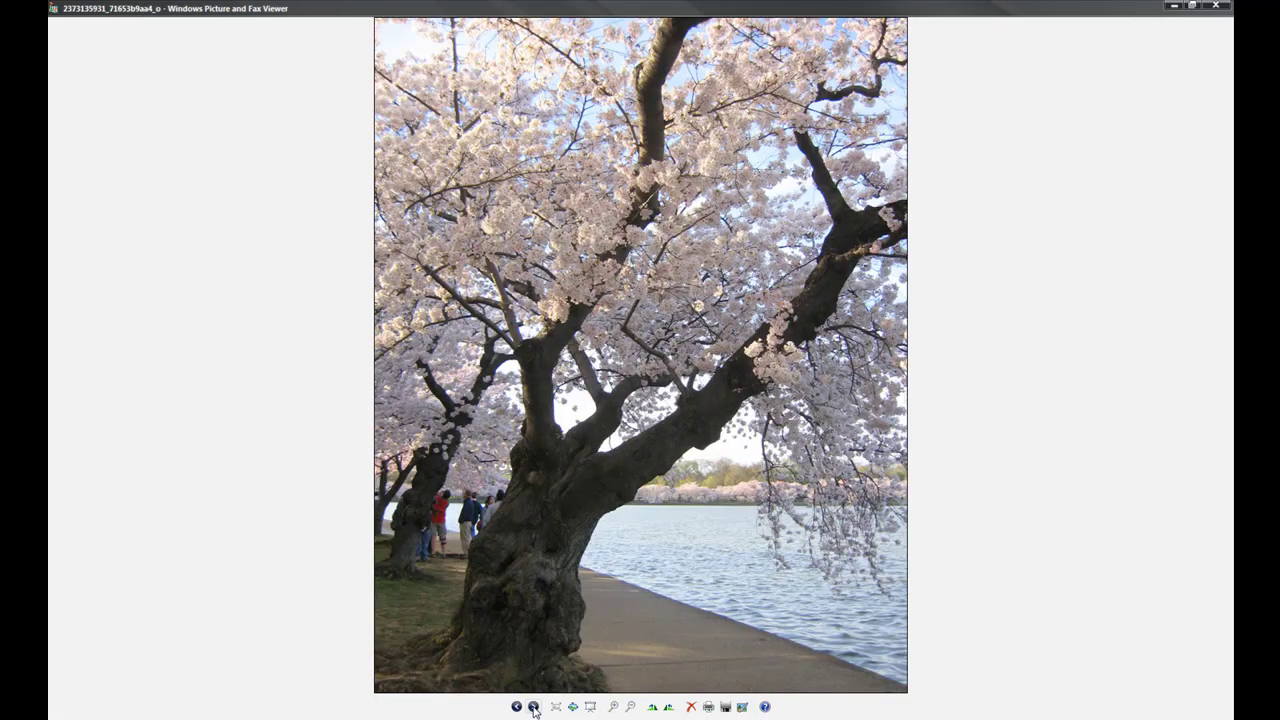
{"action": "left_click", "coordinate": [533, 707]}
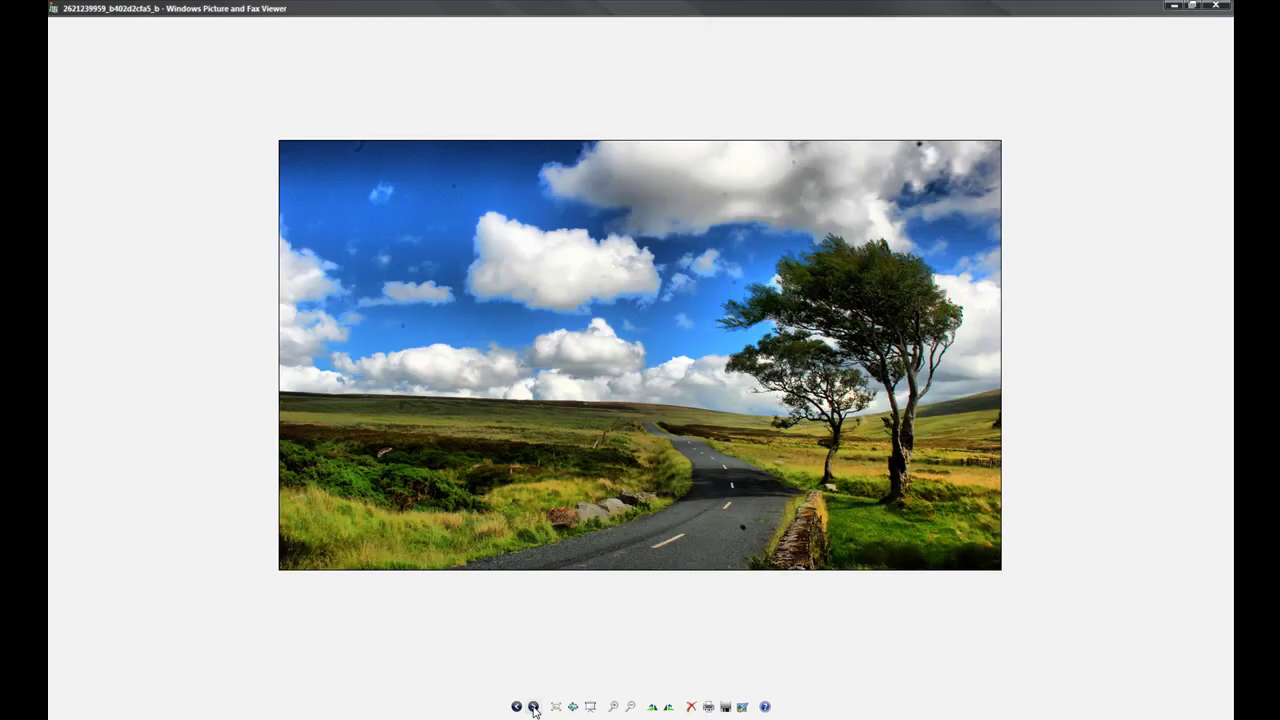
{"action": "left_click", "coordinate": [533, 707]}
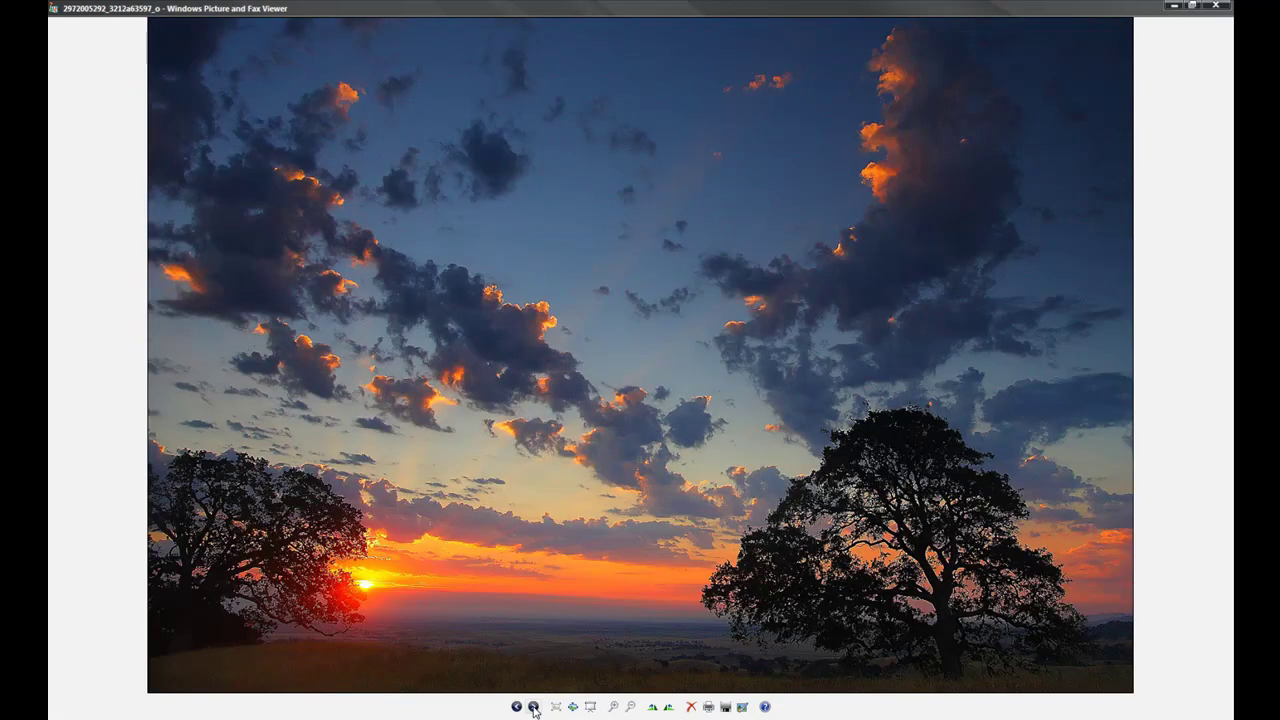
{"action": "left_click", "coordinate": [533, 707]}
{"action": "left_click", "coordinate": [533, 707]}
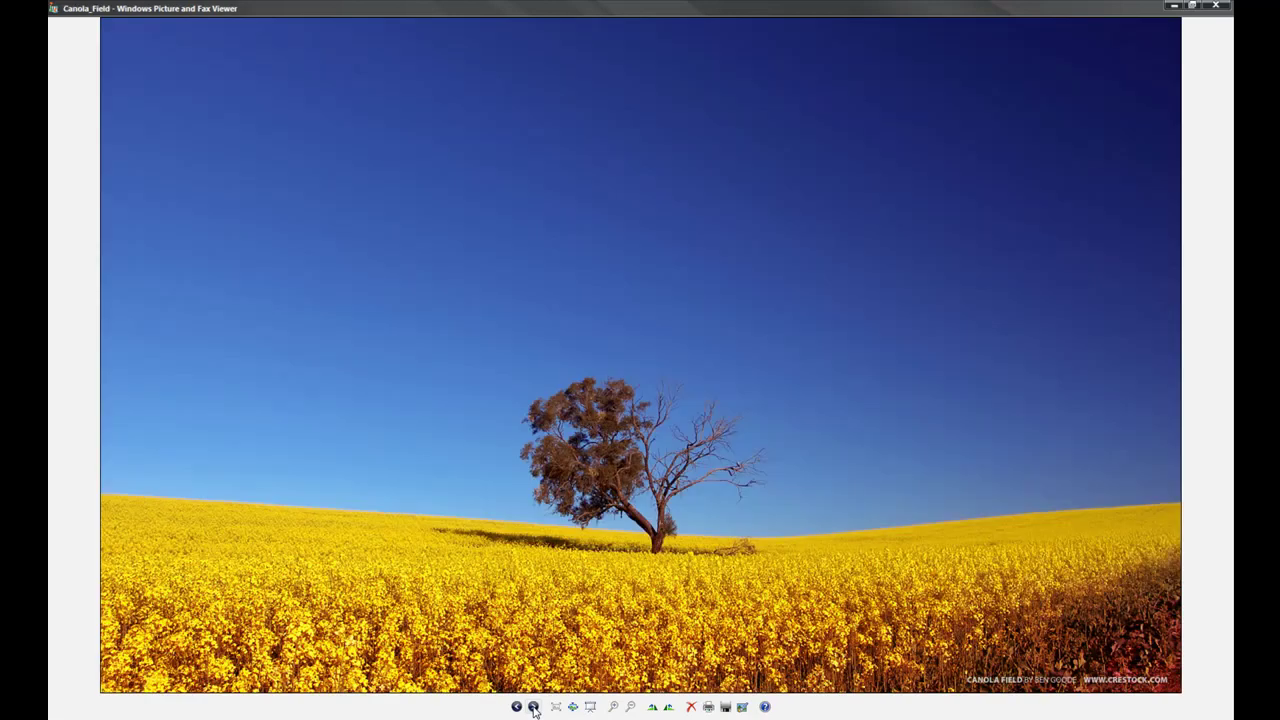
{"action": "left_click", "coordinate": [533, 707]}
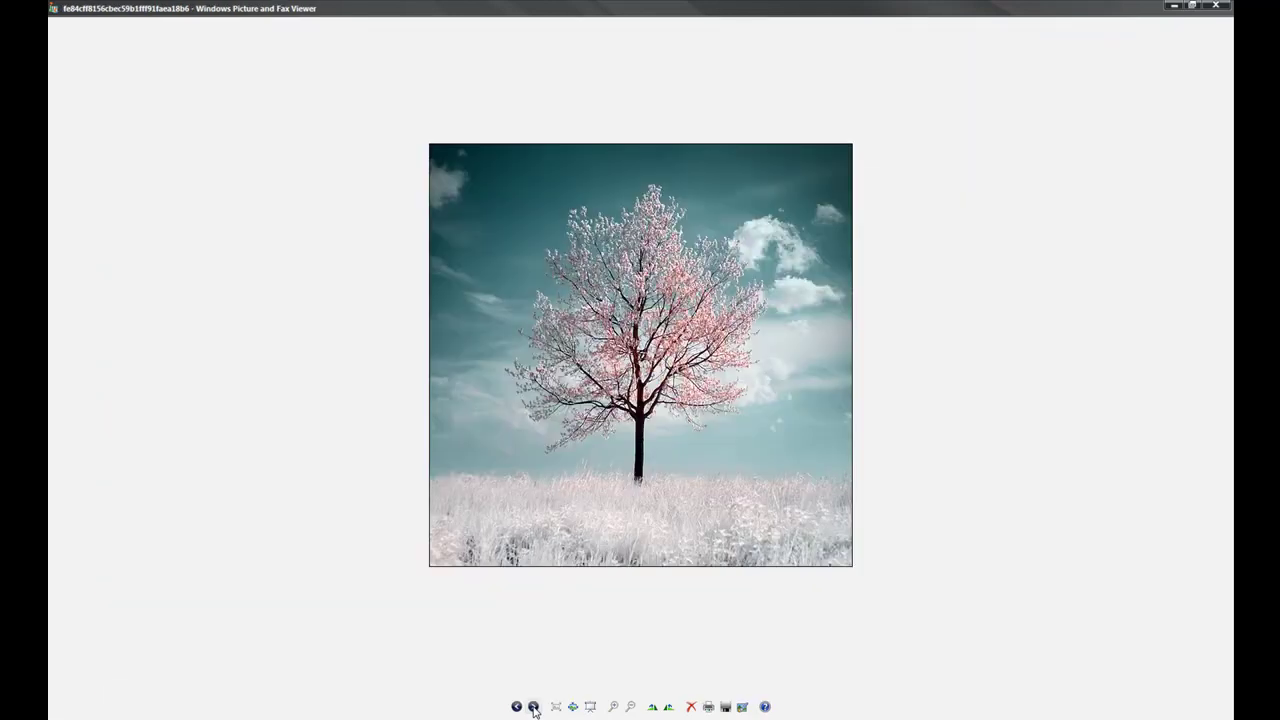
{"action": "left_click", "coordinate": [533, 707]}
{"action": "left_click", "coordinate": [533, 707]}
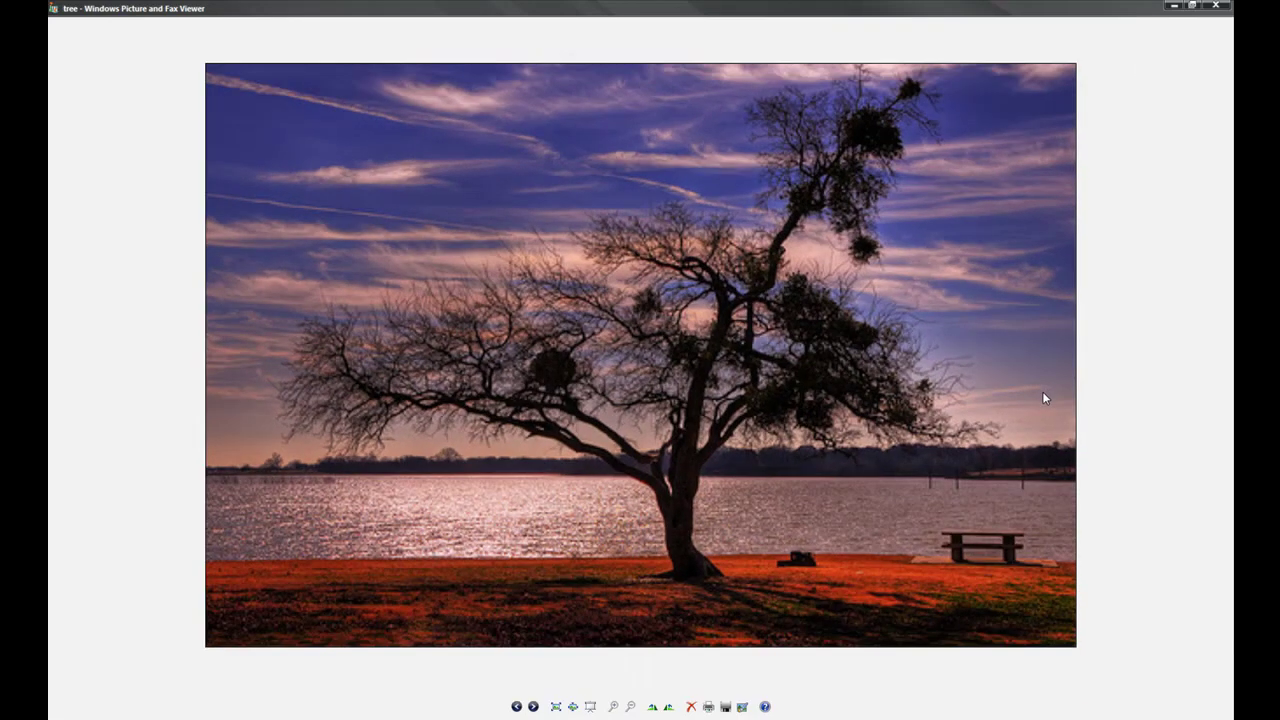
Step: Switch back to Blender and set the lakeside tree photo as the viewport's background image
{"action": "scroll", "coordinate": [1042, 392], "scroll_direction": "down", "scroll_amount": 5}
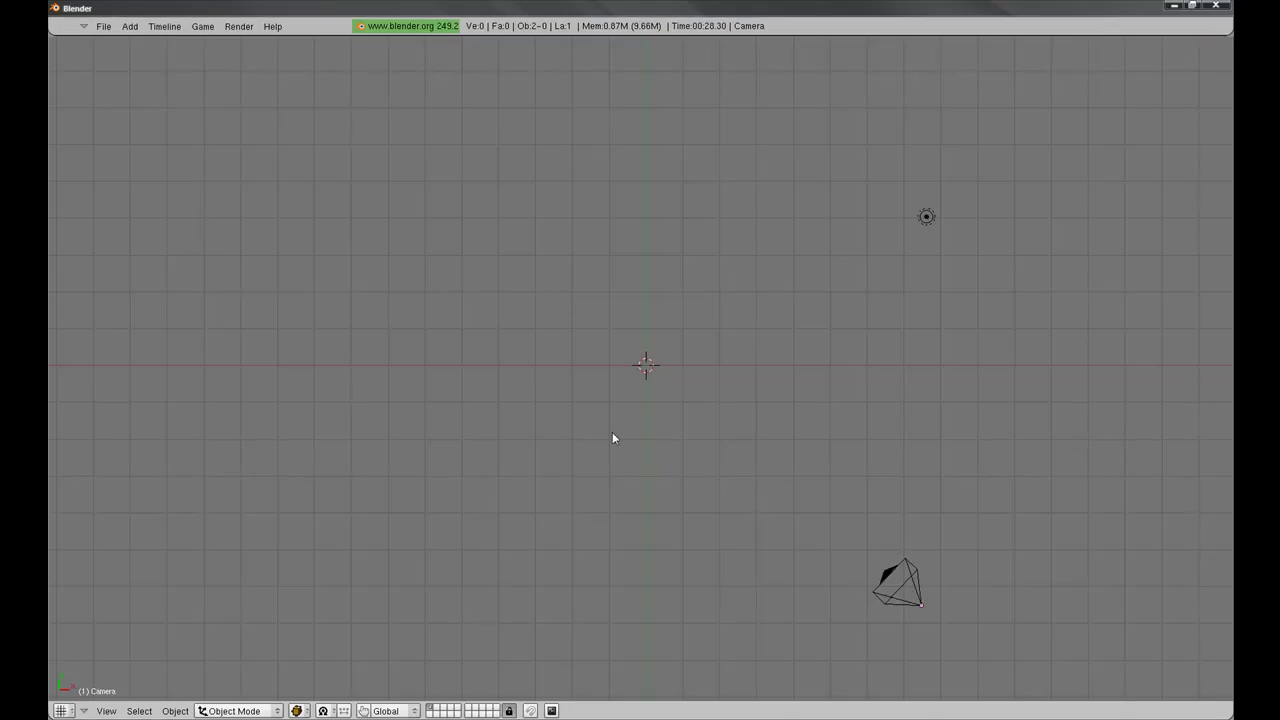
{"action": "key", "text": "KP_5"}
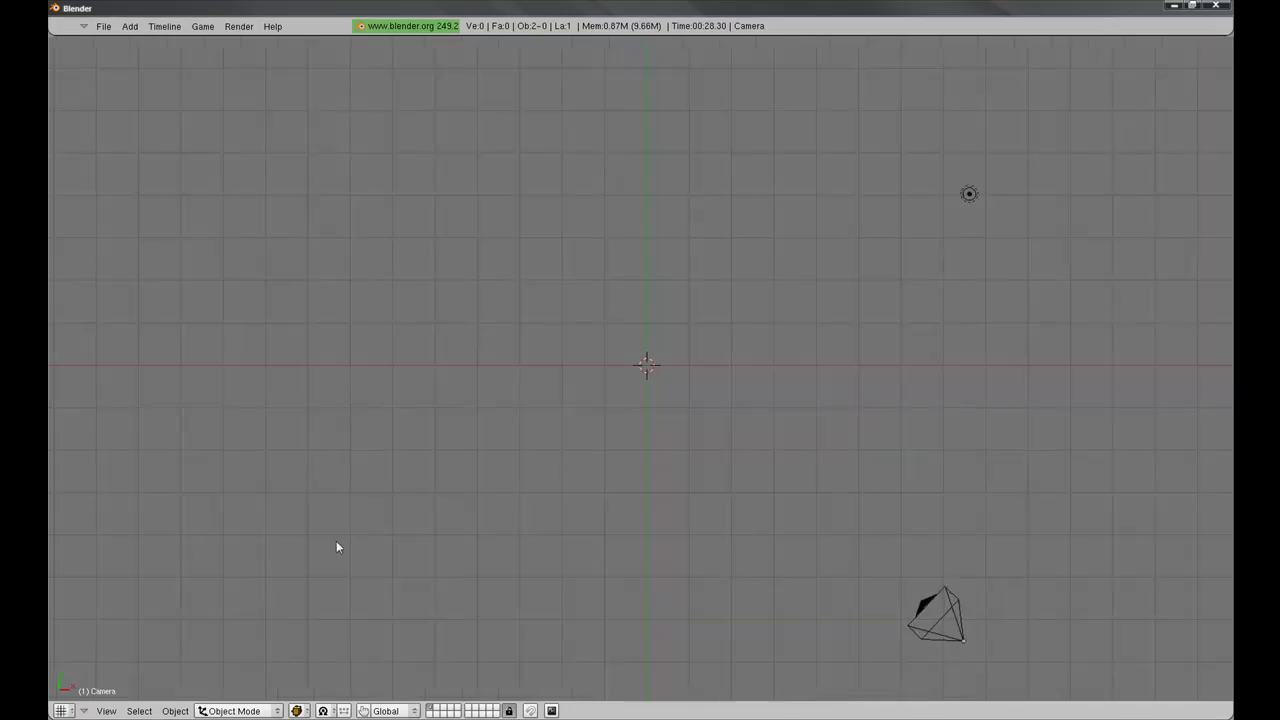
{"action": "left_click", "coordinate": [105, 711]}
{"action": "left_click", "coordinate": [135, 652]}
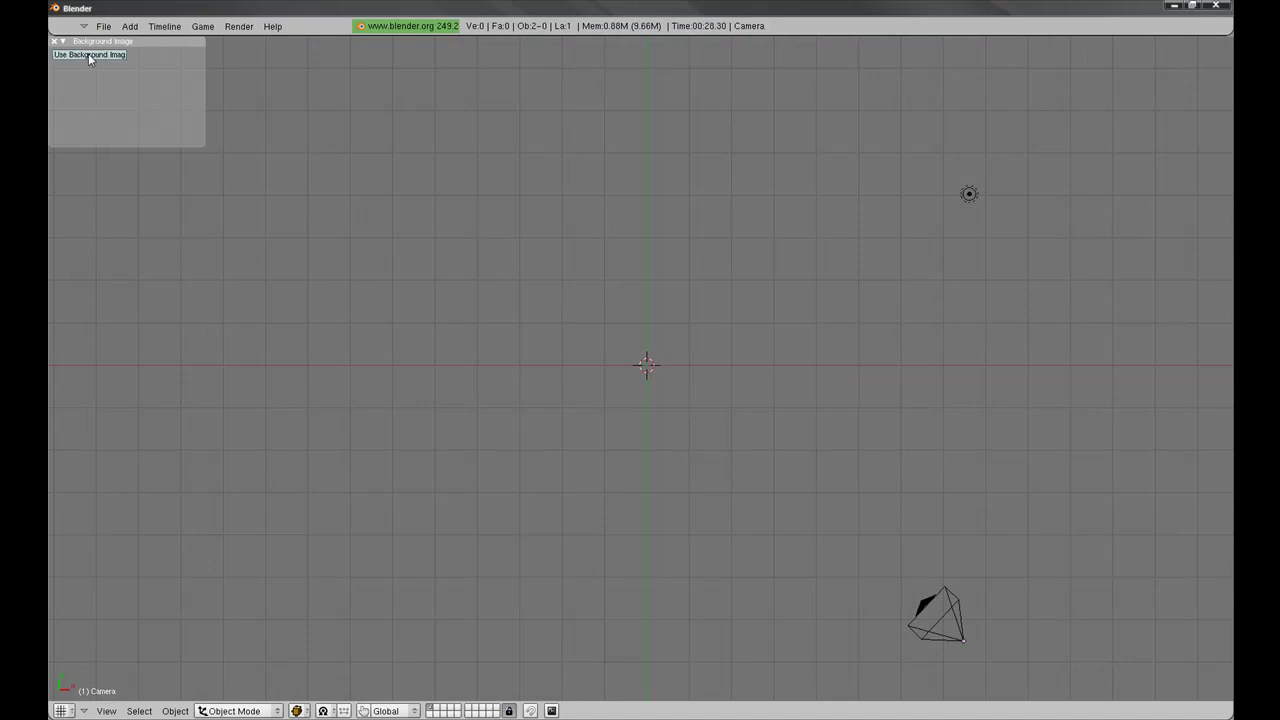
{"action": "left_click", "coordinate": [89, 55]}
{"action": "left_click", "coordinate": [55, 41]}
{"action": "scroll", "coordinate": [645, 362], "scroll_direction": "up", "scroll_amount": 2}
{"action": "scroll", "coordinate": [668, 398], "scroll_direction": "down", "scroll_amount": 2}
Step: Add a Bezier curve at the 3D cursor and rotate it in top view until it runs vertically on screen
{"action": "key", "text": "space"}
{"action": "mouse_move", "coordinate": [772, 405]}
{"action": "left_click", "coordinate": [827, 404]}
{"action": "scroll", "coordinate": [853, 401], "scroll_direction": "up", "scroll_amount": 4}
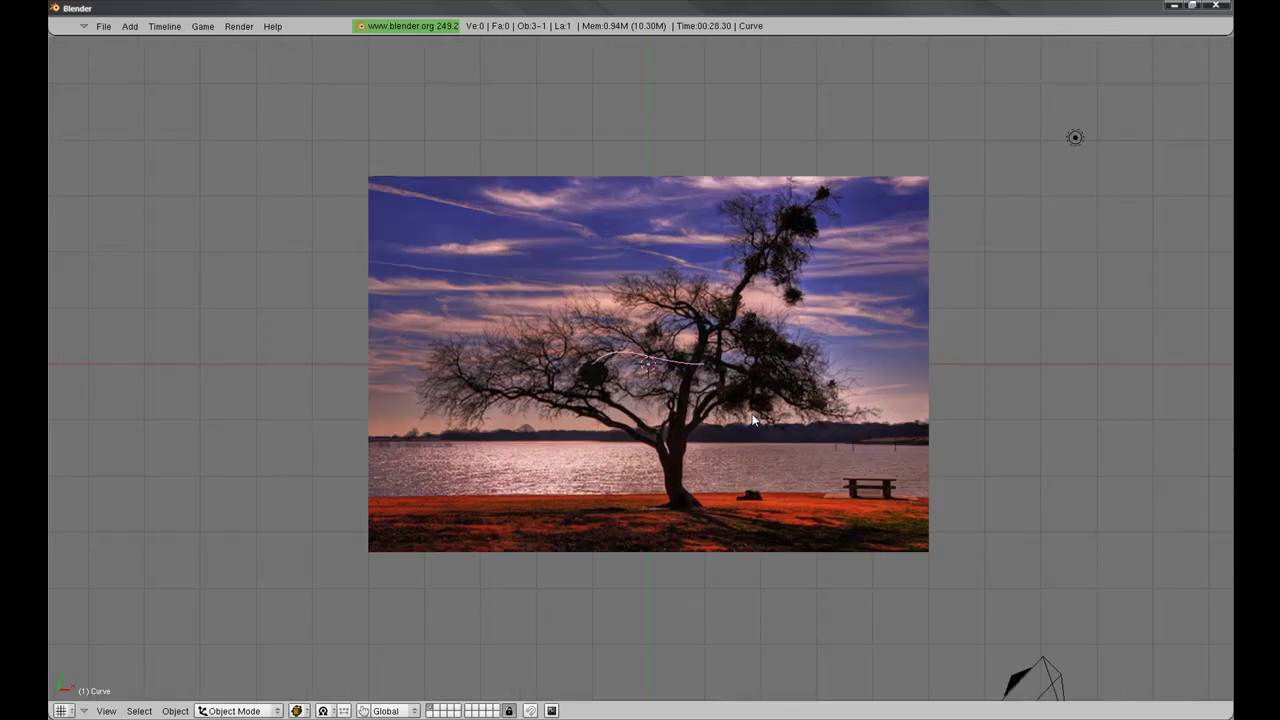
{"action": "key", "text": "r"}
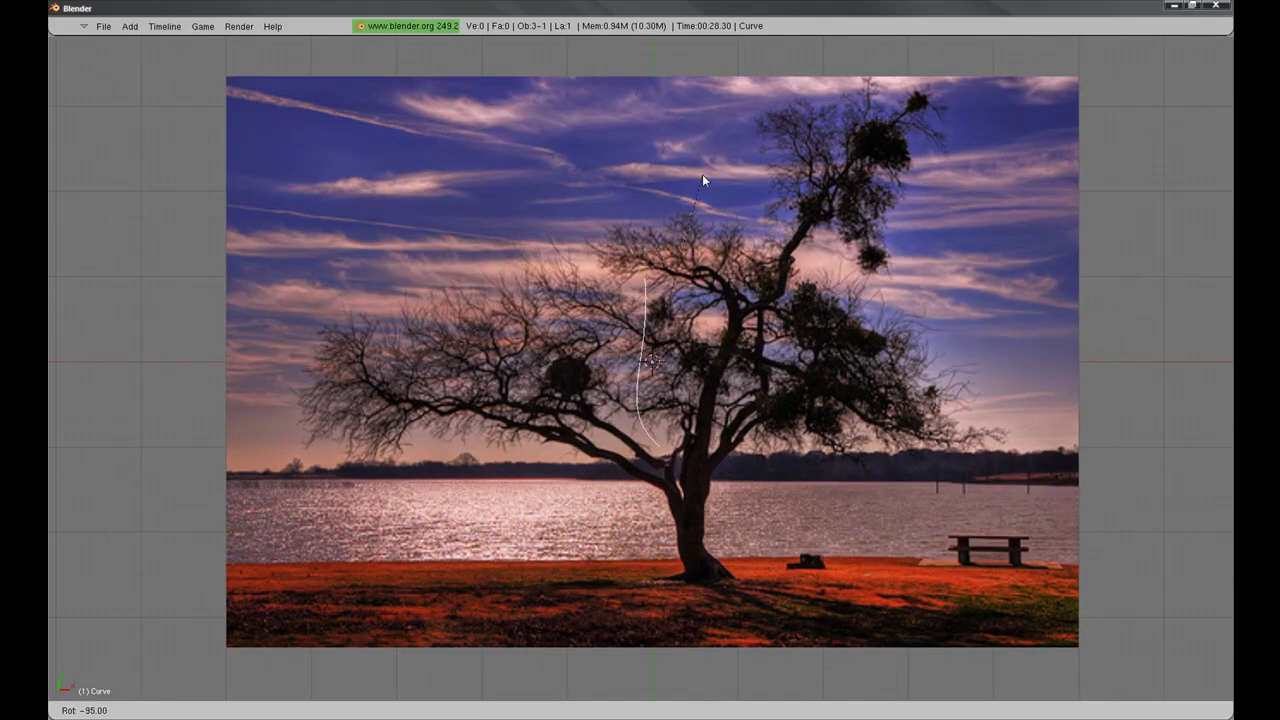
{"action": "left_click", "coordinate": [719, 185]}
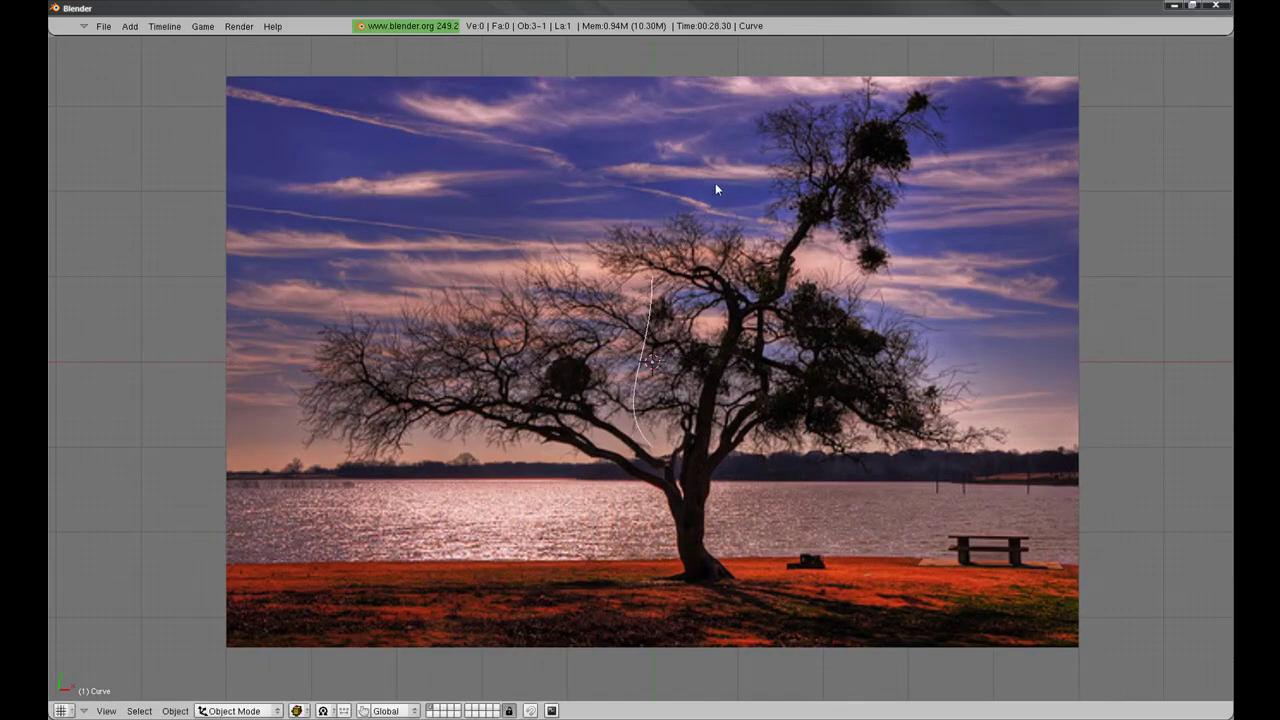
Step: Rotate the flat curve in side view so that it stands upright along the Z axis
{"action": "key", "text": "KP_1"}
{"action": "key", "text": "r"}
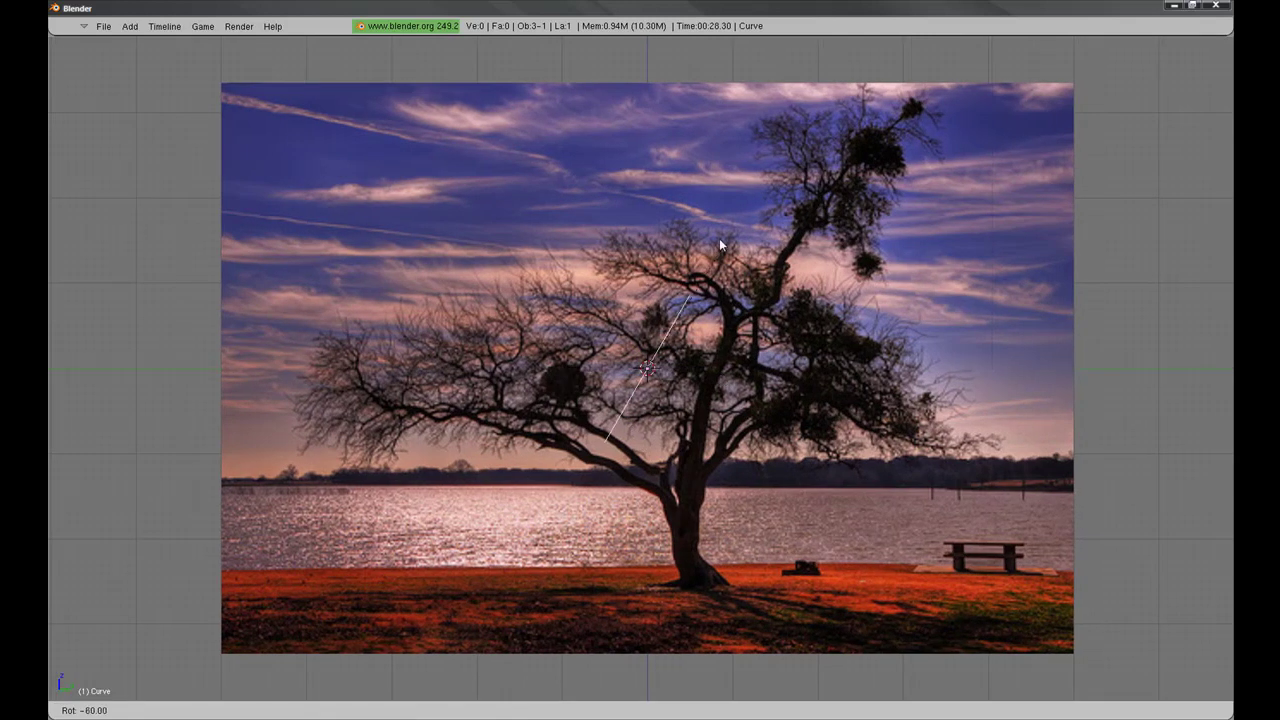
{"action": "left_click", "coordinate": [656, 206]}
{"action": "middle_click_drag", "start_coordinate": [656, 206], "coordinate": [654, 437]}
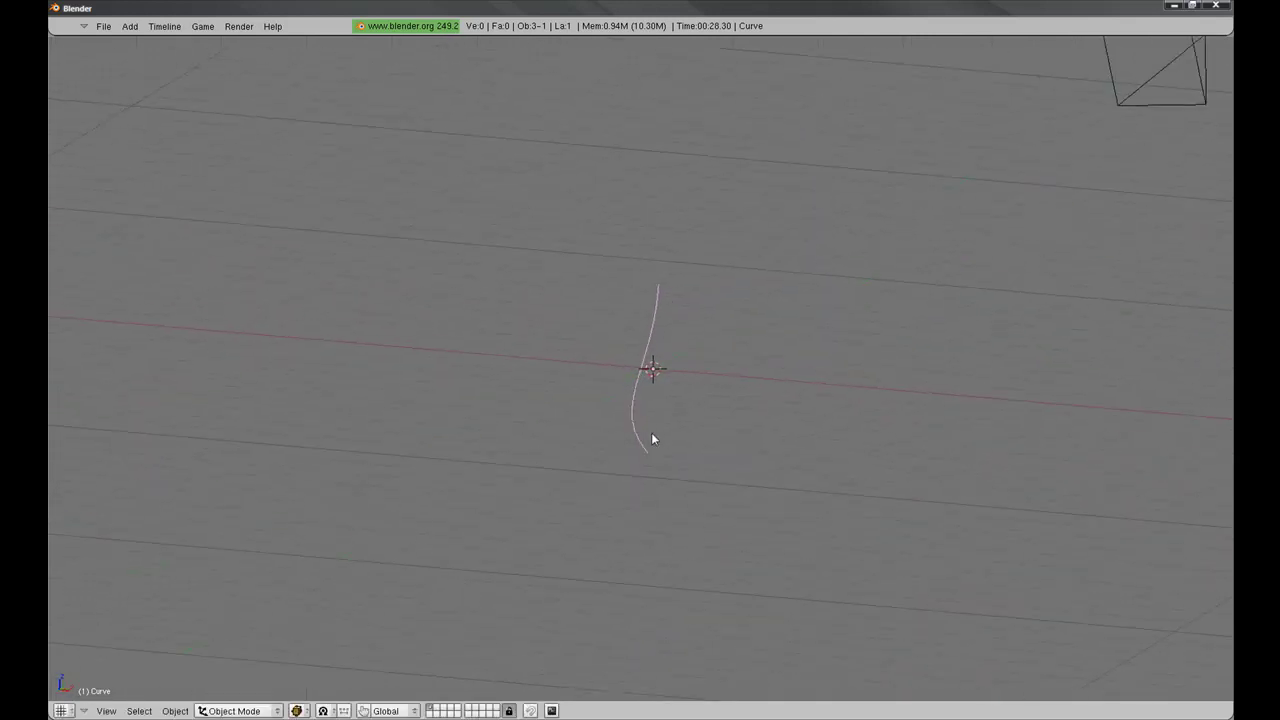
Step: Move the curve in front view onto the photographed tree's trunk, with its lower end at the base
{"action": "key", "text": "KP_1"}
{"action": "middle_click_drag", "start_coordinate": [706, 470], "coordinate": [615, 354], "text": "shift"}
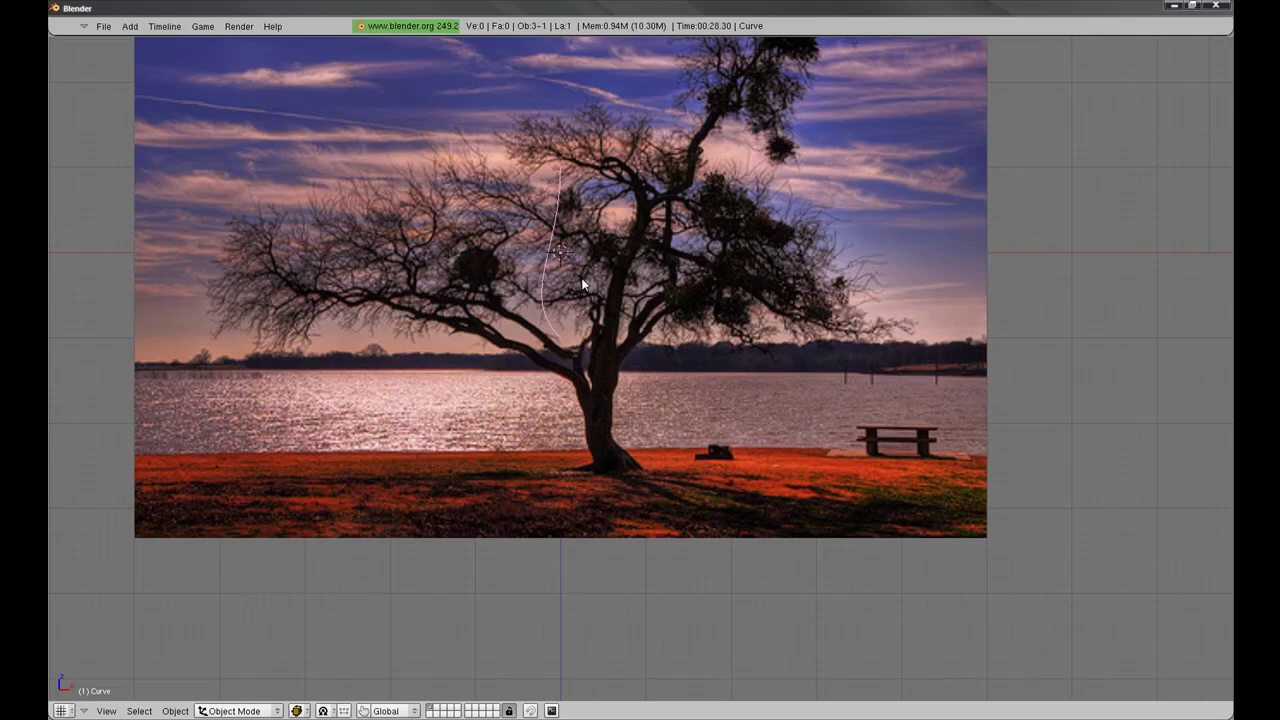
{"action": "key", "text": "g"}
{"action": "left_click", "coordinate": [637, 413]}
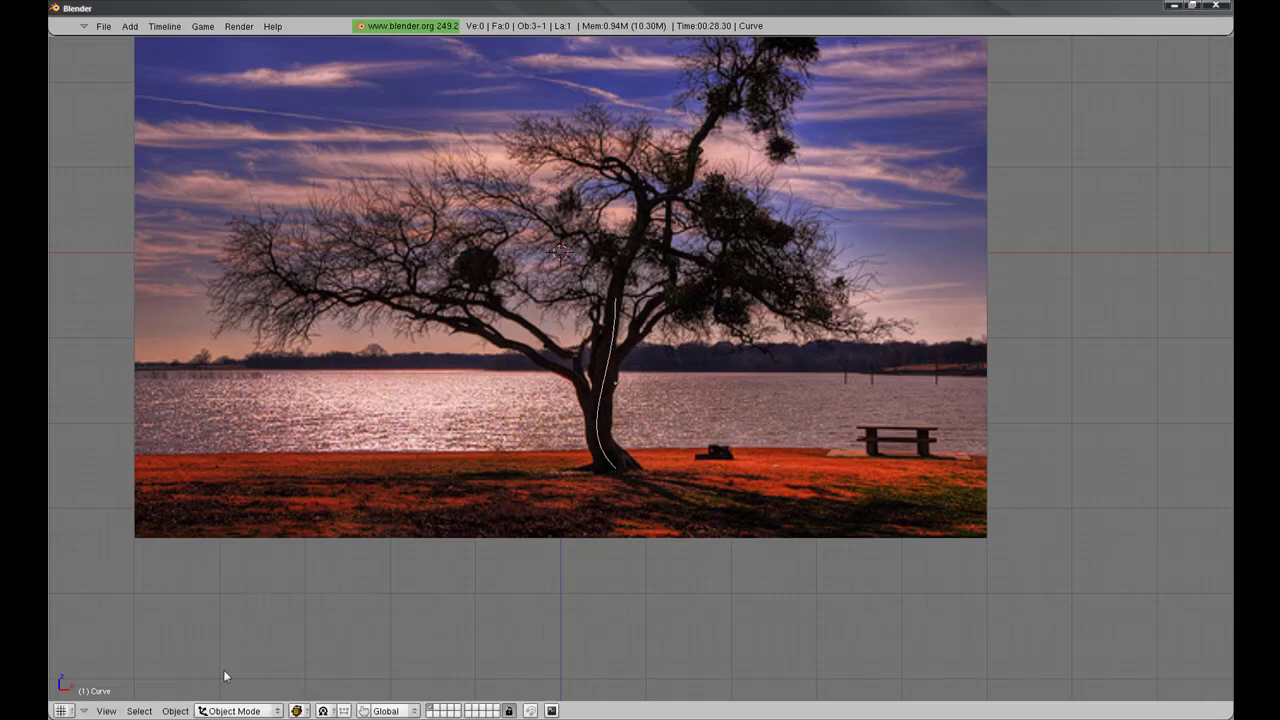
Step: Restore the split layout, open the curve's editing settings, turn off Back and Front, and enable 3D
{"action": "key", "text": "ctrl+Up"}
{"action": "left_click", "coordinate": [192, 554]}
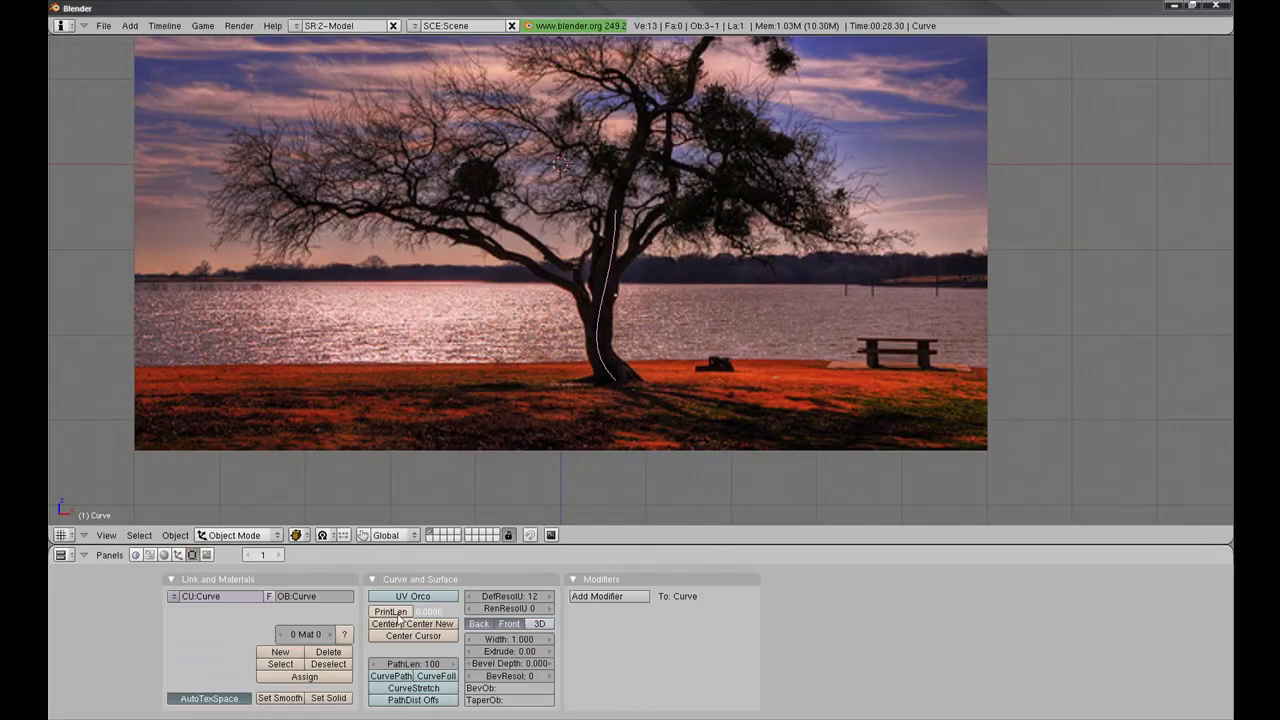
{"action": "scroll", "coordinate": [607, 384], "scroll_direction": "up", "scroll_amount": 2}
{"action": "middle_click_drag", "start_coordinate": [606, 382], "coordinate": [663, 384], "text": "shift"}
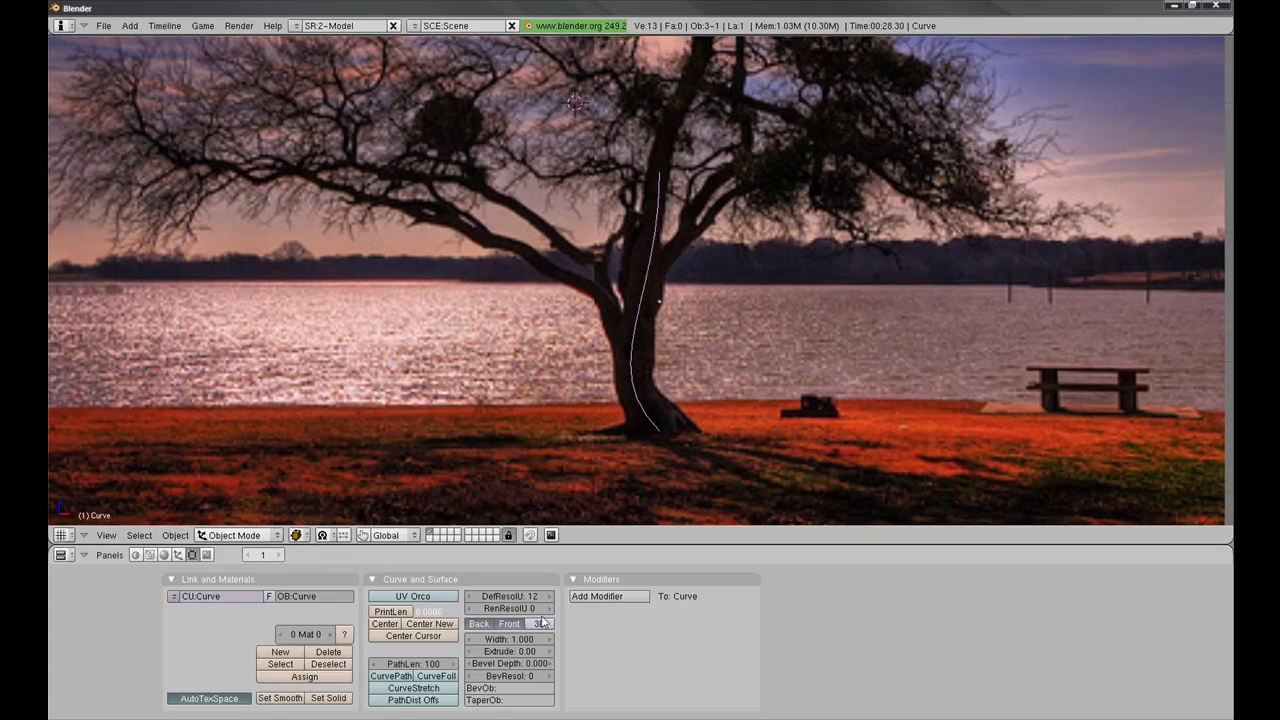
{"action": "left_click", "coordinate": [479, 623]}
{"action": "left_click", "coordinate": [509, 625]}
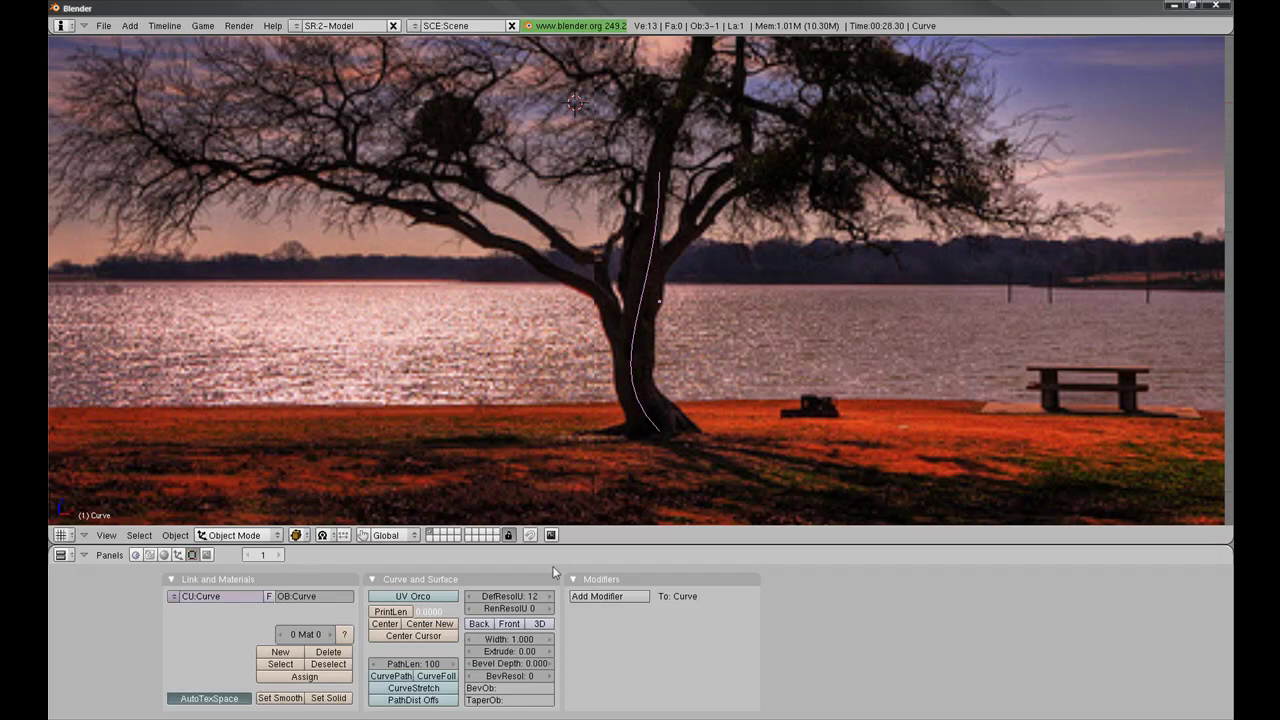
{"action": "left_click", "coordinate": [539, 623]}
{"action": "middle_click_drag", "start_coordinate": [678, 288], "coordinate": [669, 348], "text": "shift"}
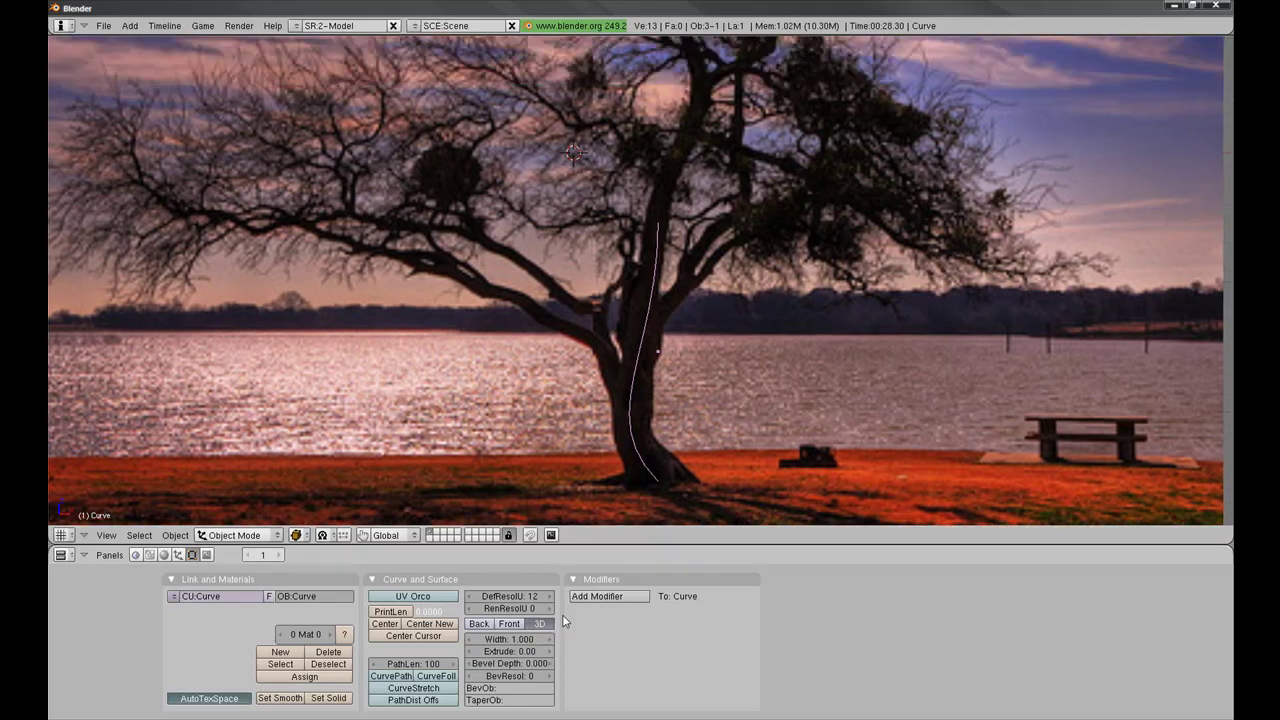
Step: Set the trunk curve's Bevel Depth to 0.100 to give it thickness
{"action": "left_click", "coordinate": [549, 663]}
{"action": "mouse_move", "coordinate": [655, 342]}
{"action": "middle_mouse_down"}
{"action": "mouse_move", "coordinate": [671, 280]}
{"action": "mouse_move", "coordinate": [671, 342]}
{"action": "middle_mouse_up"}
{"action": "key", "text": "Tab"}
{"action": "key", "text": "g"}
{"action": "key", "text": "Escape"}
{"action": "key", "text": "KP_1"}
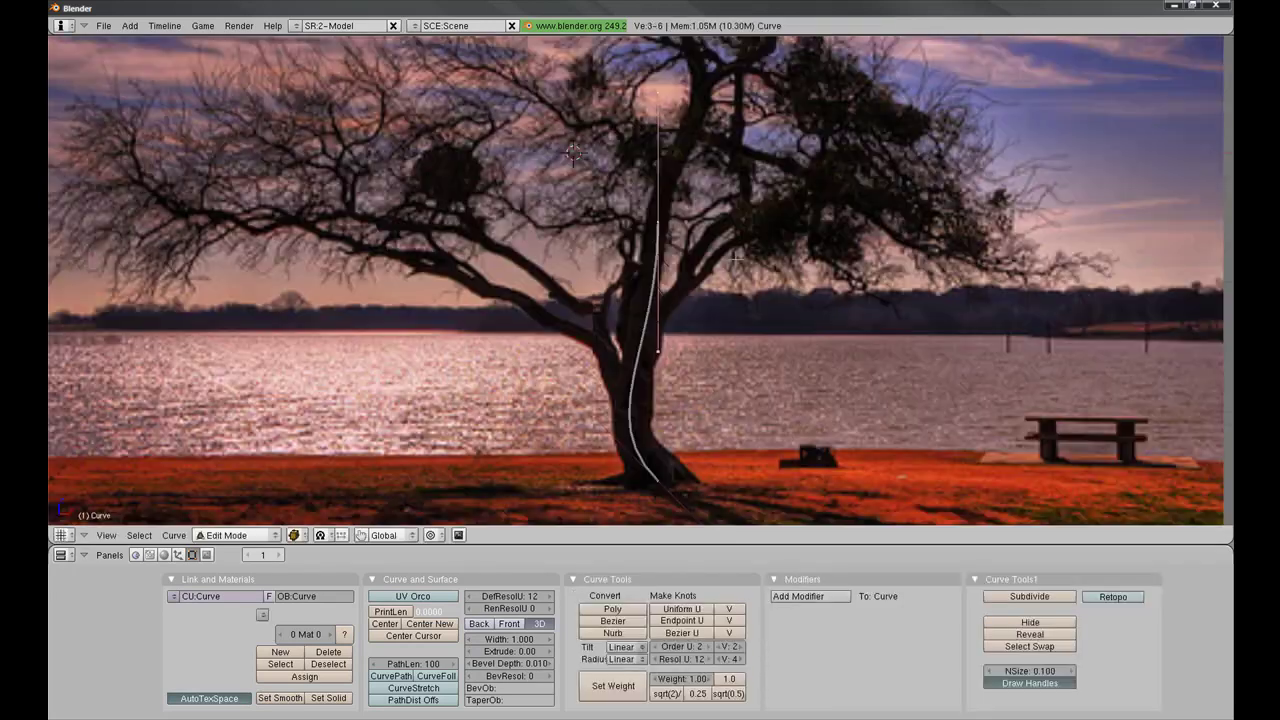
{"action": "left_click", "coordinate": [550, 664]}
{"action": "left_click", "coordinate": [550, 664]}
{"action": "left_click", "coordinate": [550, 664]}
{"action": "left_click", "coordinate": [550, 664]}
{"action": "left_click", "coordinate": [550, 664]}
{"action": "left_click", "coordinate": [550, 664]}
{"action": "left_click", "coordinate": [550, 664]}
{"action": "left_click", "coordinate": [550, 664]}
{"action": "left_click", "coordinate": [550, 664]}
Step: Raise the curve's bevel resolution to 6 and inspect the rounded tube from an angle in Object Mode
{"action": "left_click", "coordinate": [549, 677]}
{"action": "left_click", "coordinate": [549, 677]}
{"action": "left_click", "coordinate": [549, 677]}
{"action": "left_click", "coordinate": [549, 677]}
{"action": "left_click", "coordinate": [549, 677]}
{"action": "left_click", "coordinate": [549, 677]}
{"action": "scroll", "coordinate": [706, 251], "scroll_direction": "up", "scroll_amount": 2}
{"action": "middle_click_drag", "start_coordinate": [706, 251], "coordinate": [719, 289]}
{"action": "key", "text": "Tab"}
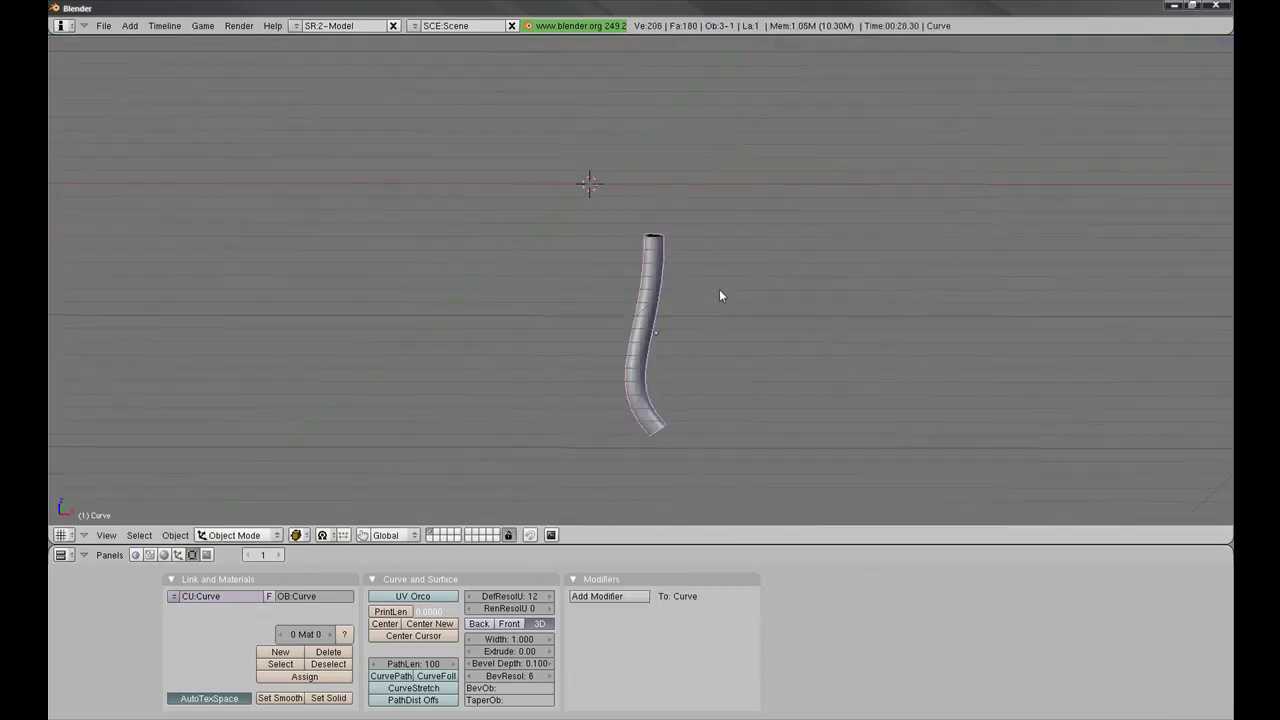
Step: In front view, rotate the curve's lower end point in Edit Mode so the tube follows the base of the photographed trunk
{"action": "key", "text": "KP_1"}
{"action": "key", "text": "Tab"}
{"action": "scroll", "coordinate": [719, 289], "scroll_direction": "up", "scroll_amount": 3}
{"action": "scroll", "coordinate": [719, 289], "scroll_direction": "down", "scroll_amount": 2}
{"action": "middle_click_drag", "start_coordinate": [685, 452], "coordinate": [645, 357], "text": "shift"}
{"action": "scroll", "coordinate": [645, 357], "scroll_direction": "up", "scroll_amount": 2}
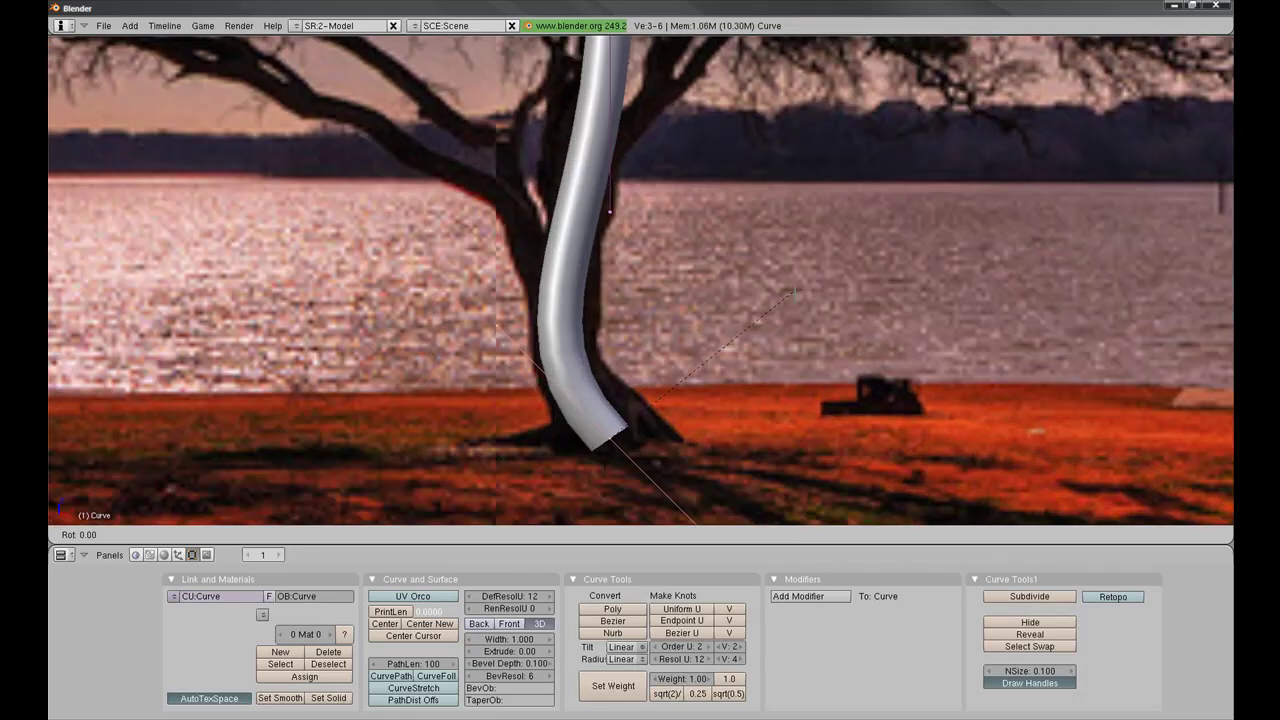
{"action": "scroll", "coordinate": [640, 282], "scroll_direction": "down", "scroll_amount": 4}
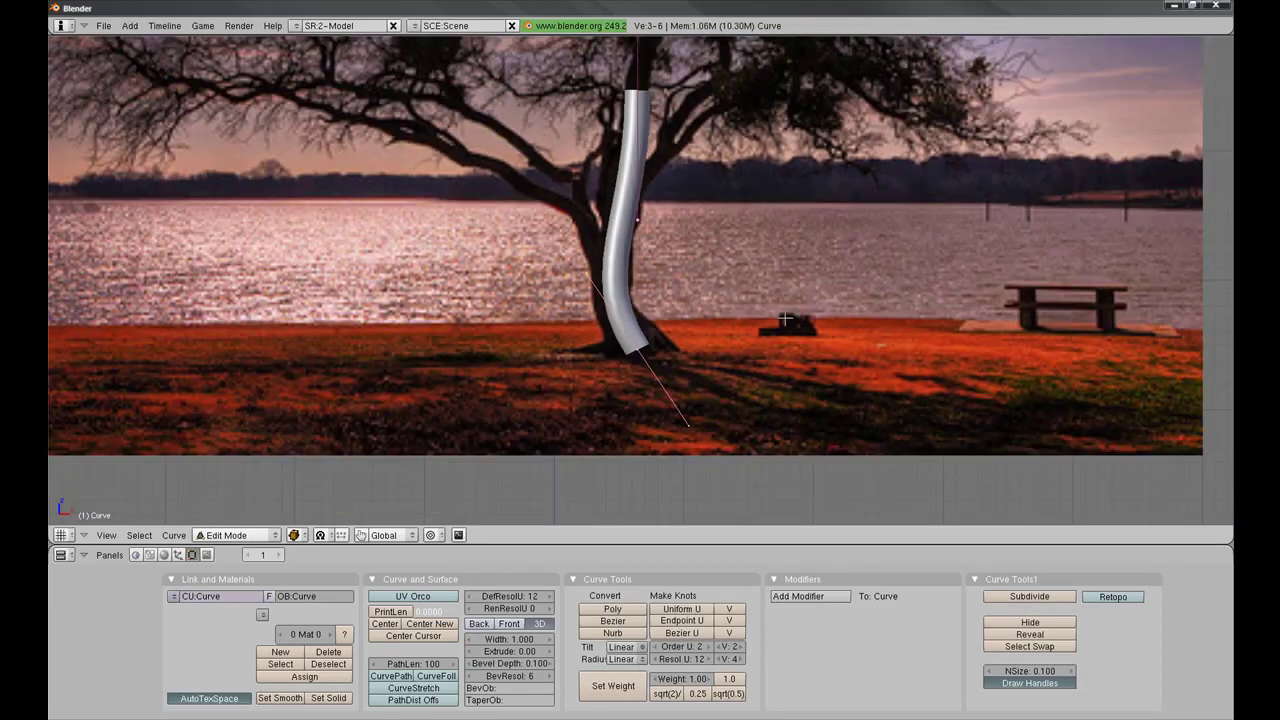
Step: Move the curve's upper end point onto the photographed trunk and scale its handles down to about 0.38
{"action": "scroll", "coordinate": [650, 285], "scroll_direction": "down", "scroll_amount": 2}
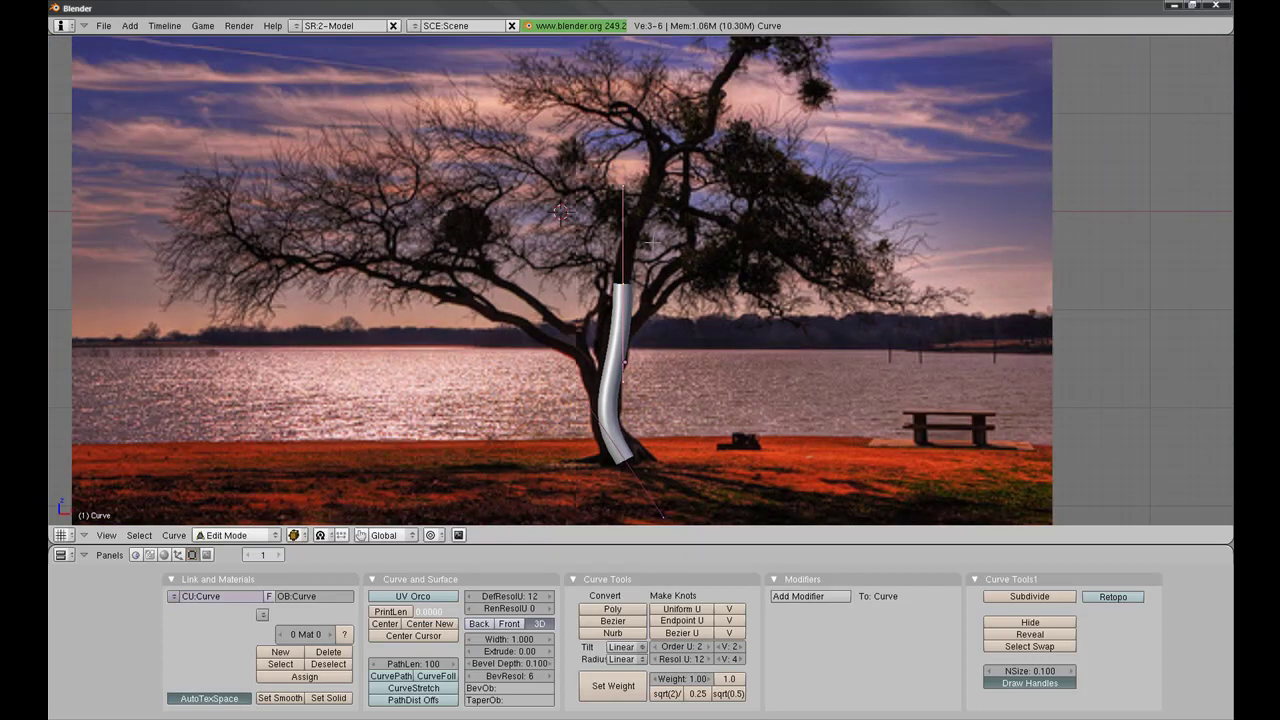
{"action": "scroll", "coordinate": [648, 250], "scroll_direction": "up", "scroll_amount": 1, "text": "shift"}
{"action": "key", "text": "g"}
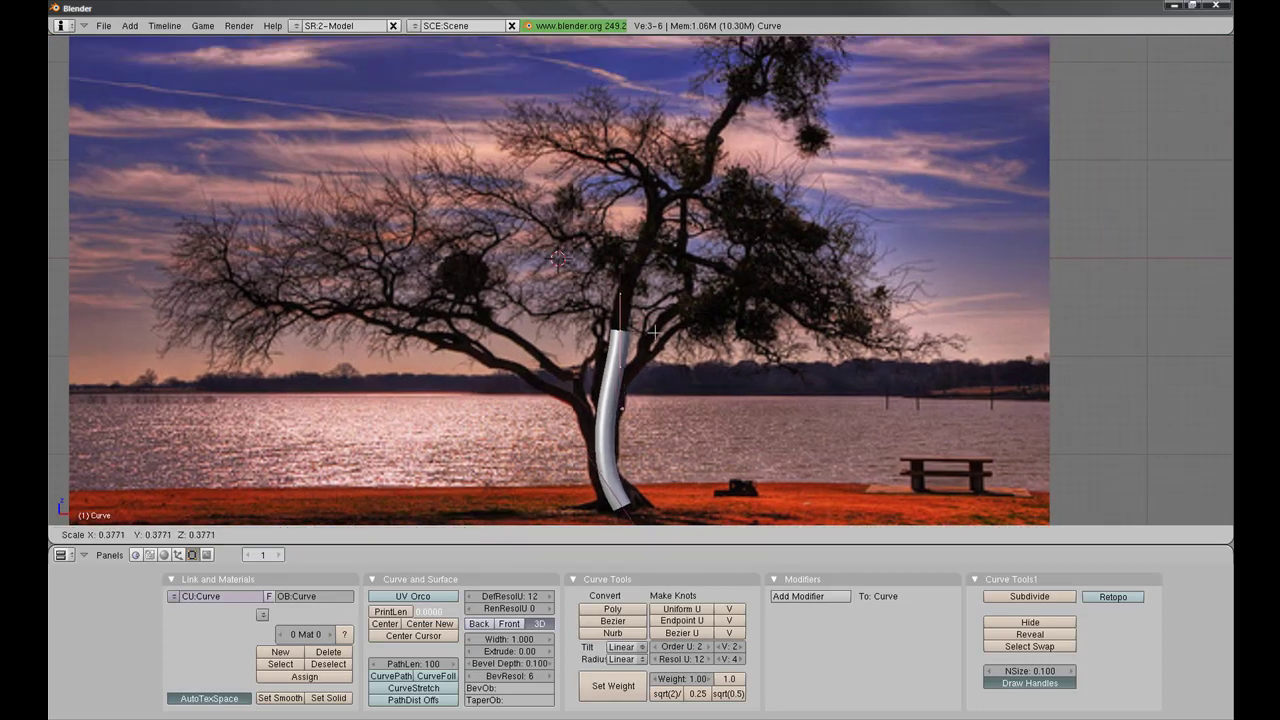
{"action": "left_click", "coordinate": [644, 368]}
{"action": "scroll", "coordinate": [660, 322], "scroll_direction": "up", "scroll_amount": 2}
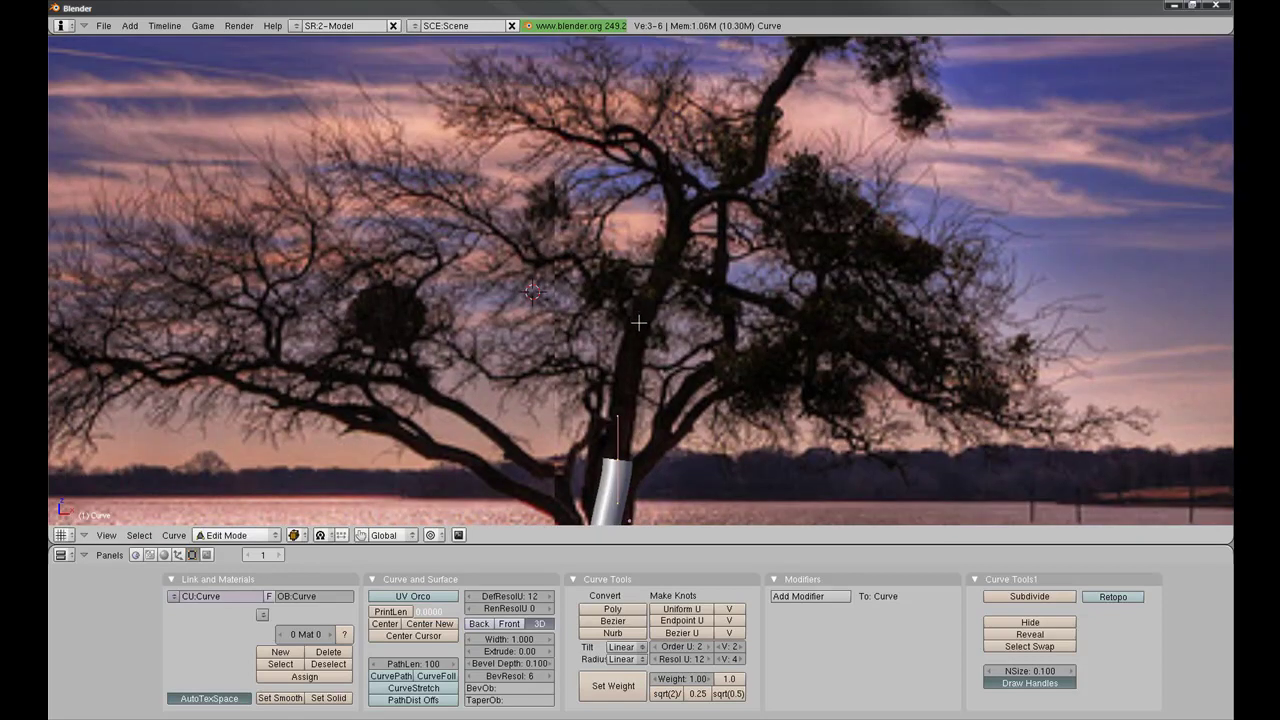
Step: Extrude three more control points up the photographed trunk, rotating each to follow its bends, ending on the branch that curves left
{"action": "key", "text": "e"}
{"action": "key", "text": "r"}
{"action": "left_click", "coordinate": [733, 322]}
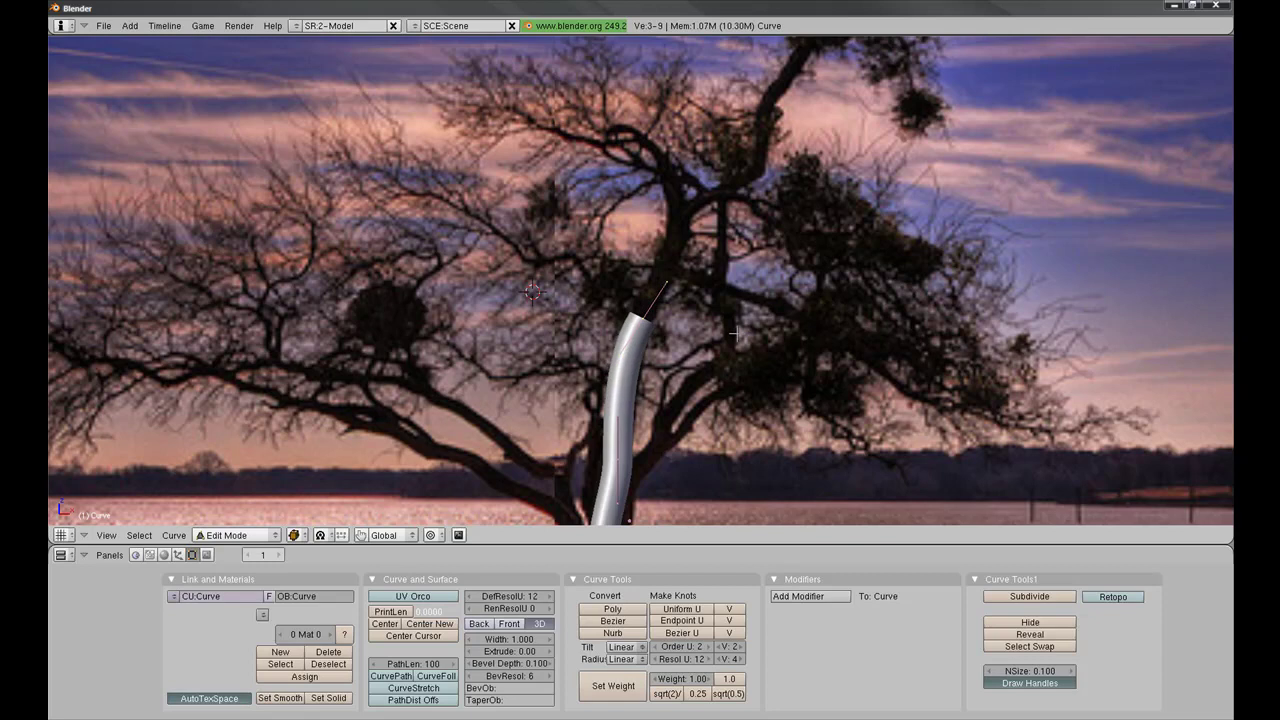
{"action": "key", "text": "e"}
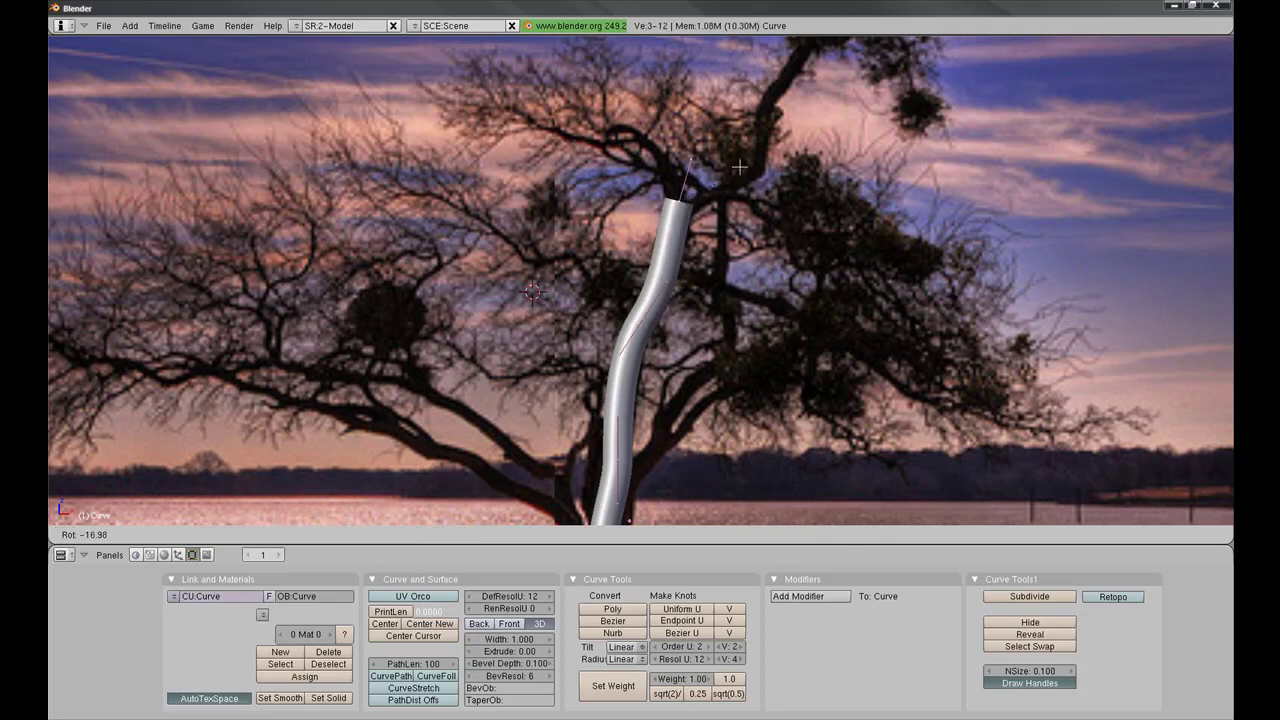
{"action": "left_click", "coordinate": [680, 195]}
{"action": "middle_click_drag", "start_coordinate": [680, 195], "coordinate": [686, 260], "text": "shift"}
{"action": "key", "text": "e"}
{"action": "key", "text": "r"}
{"action": "left_click", "coordinate": [670, 197]}
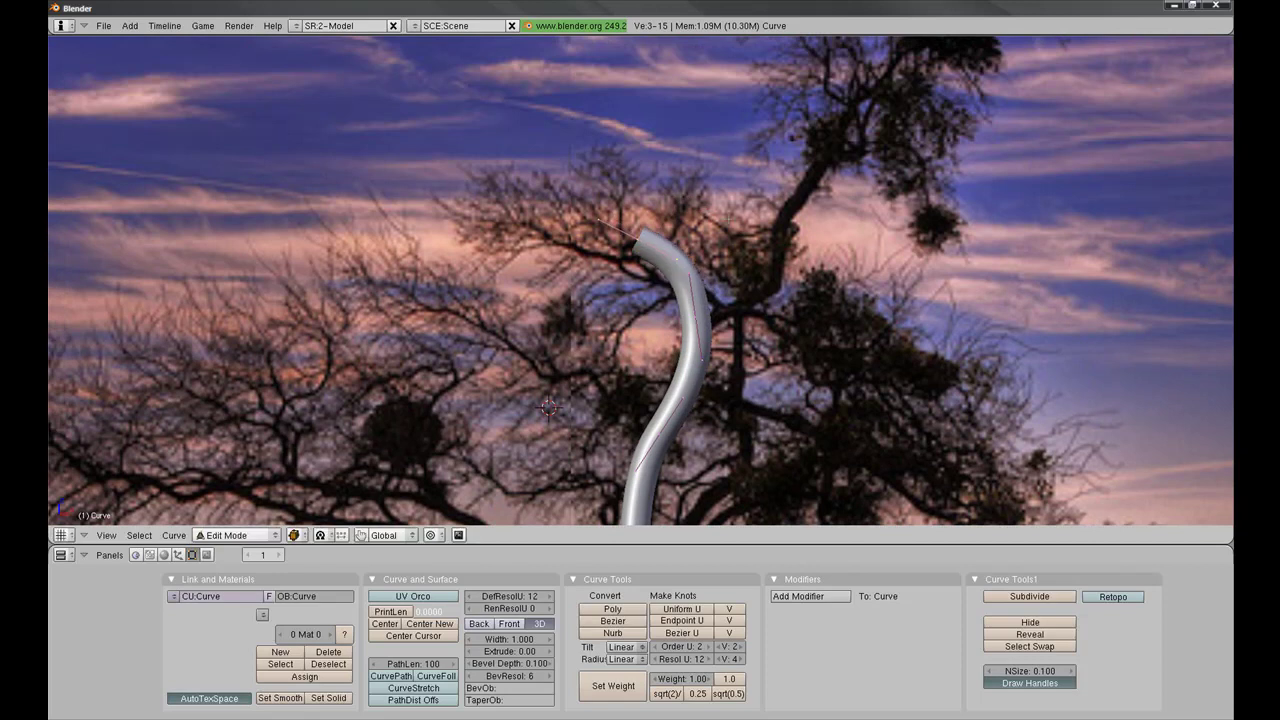
Step: Reposition the curve's base point and second control point so the lower tube lines up with the photographed trunk
{"action": "middle_click_drag", "start_coordinate": [713, 425], "coordinate": [717, 343], "text": "shift"}
{"action": "scroll", "coordinate": [703, 373], "scroll_direction": "down", "scroll_amount": 5, "text": "shift"}
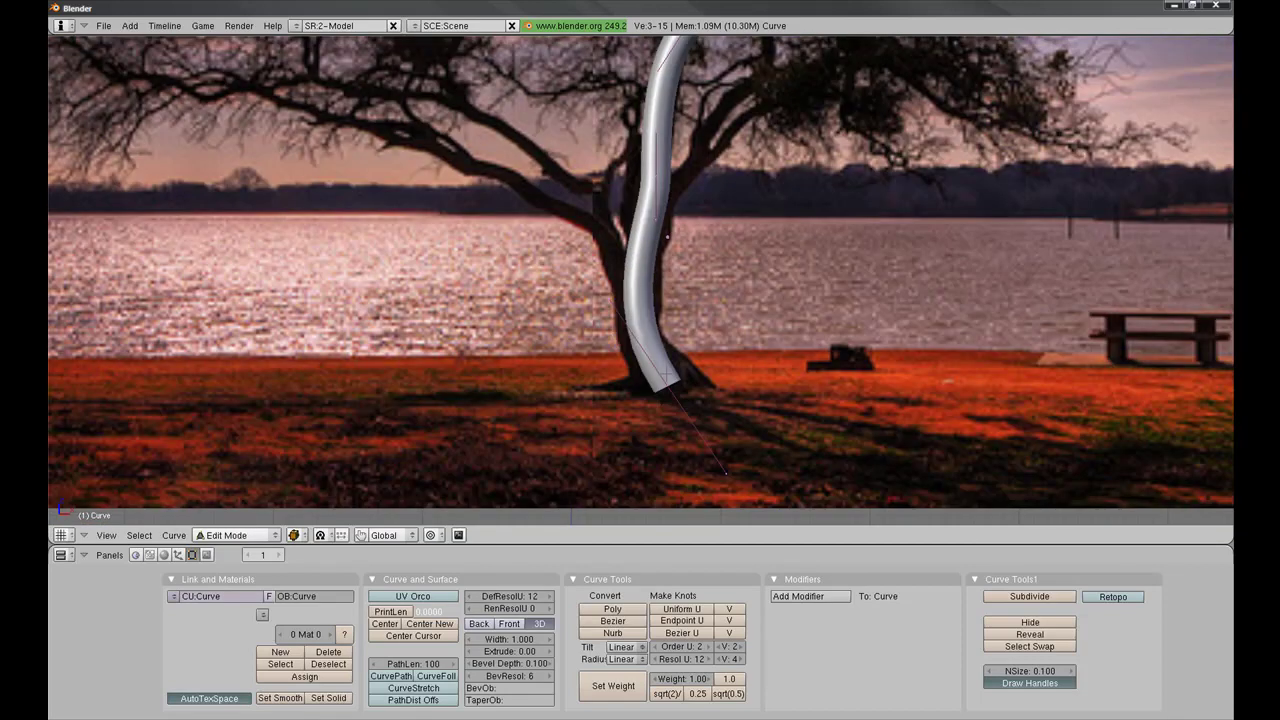
{"action": "key", "text": "g"}
{"action": "left_click", "coordinate": [701, 390]}
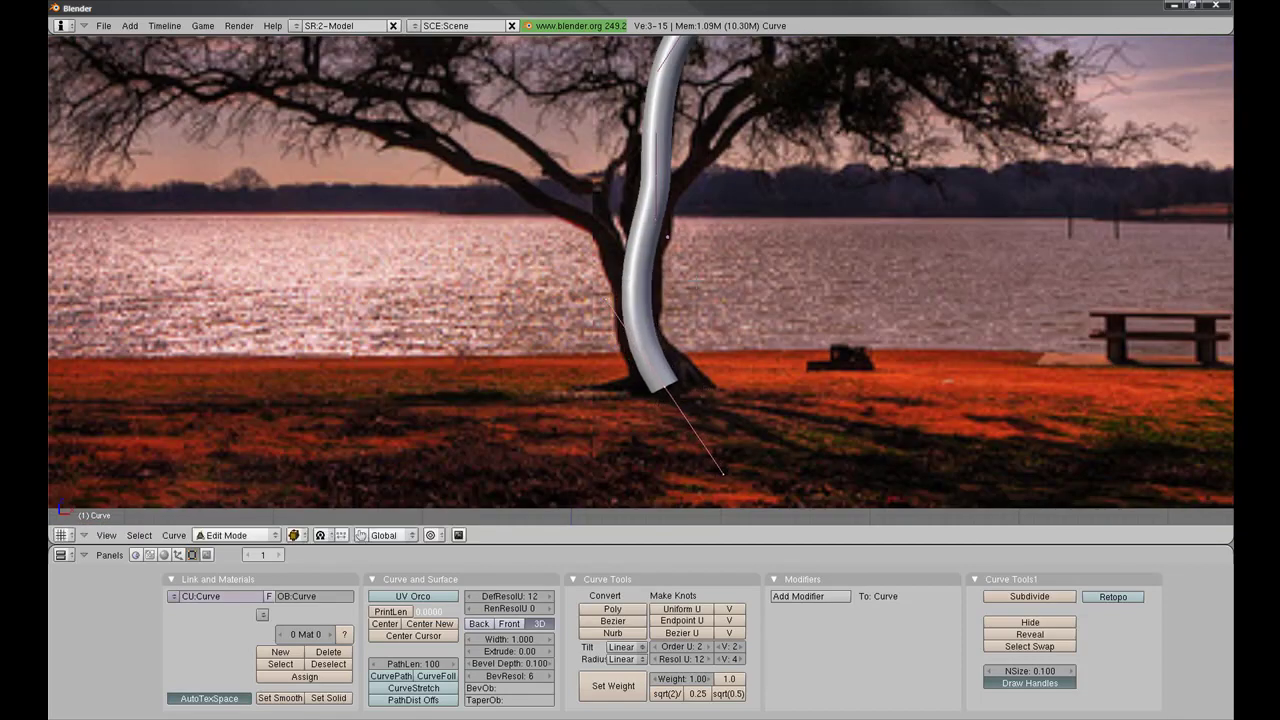
{"action": "scroll", "coordinate": [693, 290], "scroll_direction": "up", "scroll_amount": 4, "text": "shift"}
{"action": "key", "text": "g"}
{"action": "left_click", "coordinate": [678, 337]}
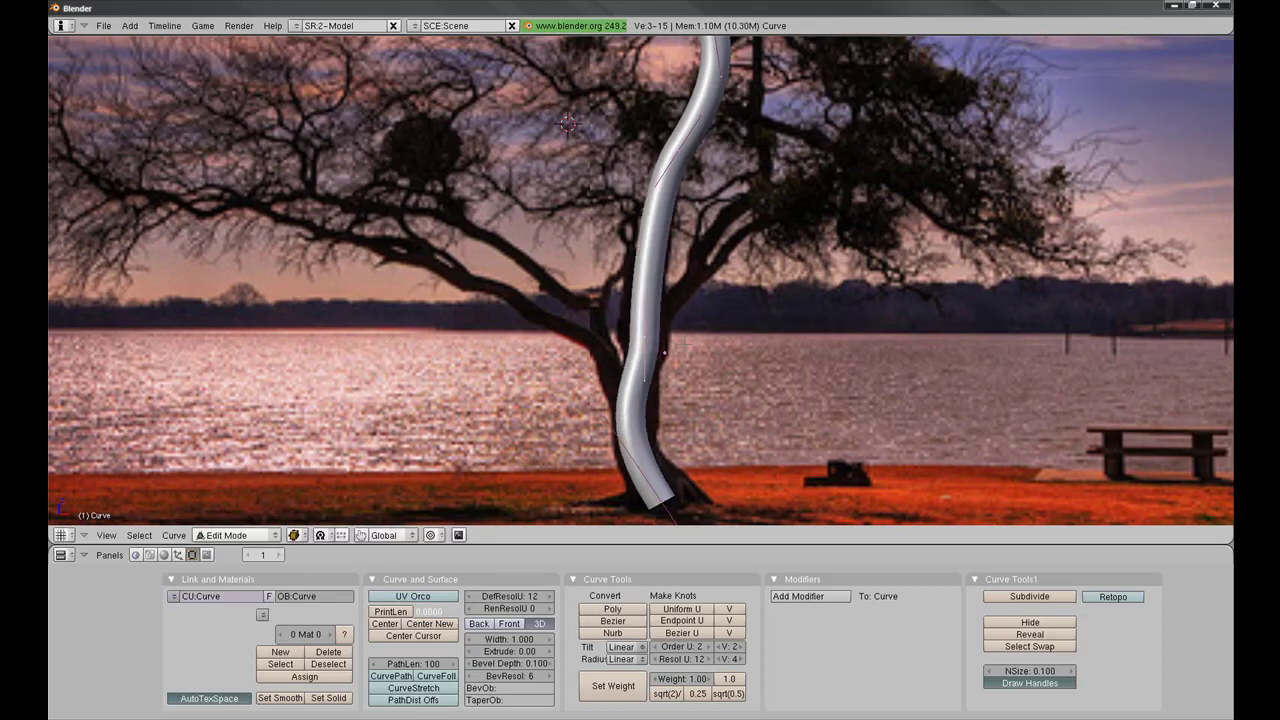
{"action": "key", "text": "g"}
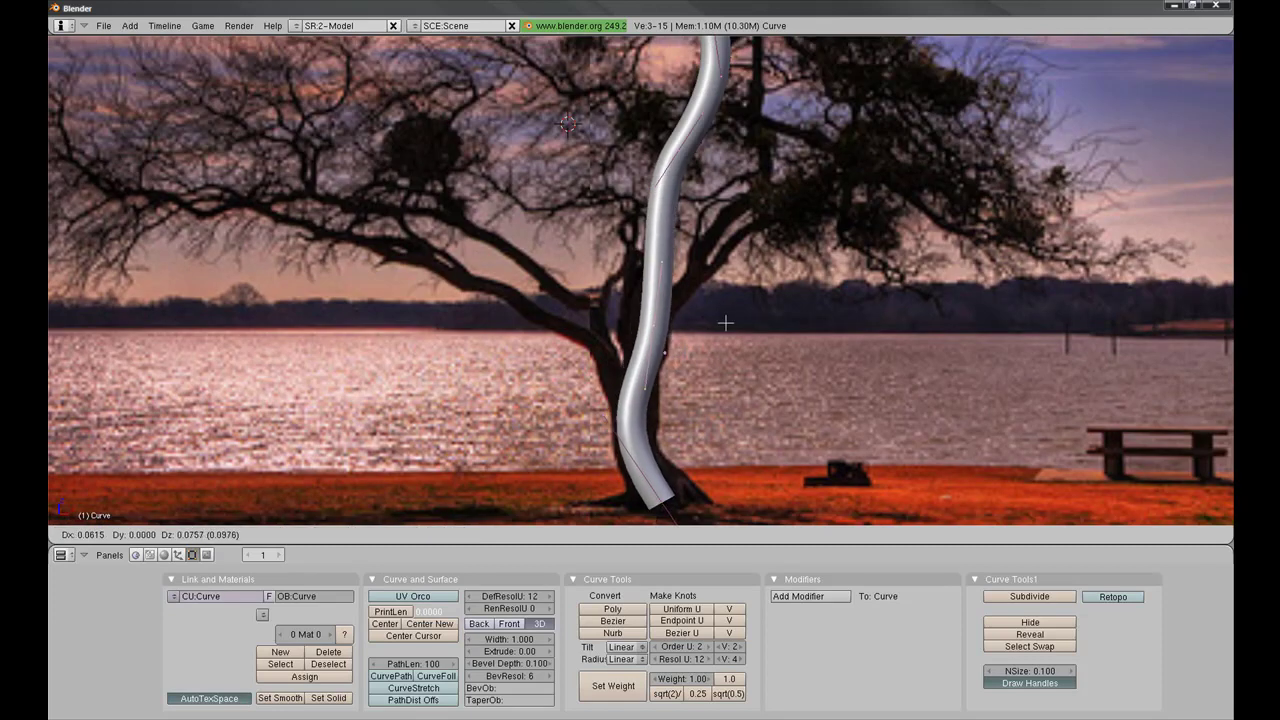
{"action": "left_click", "coordinate": [723, 325]}
Step: Fatten the curve's radius at the base point by about 2.02 and rotate that point about 14 degrees to match the trunk's foot
{"action": "scroll", "coordinate": [727, 276], "scroll_direction": "up", "scroll_amount": 4, "text": "shift"}
{"action": "scroll", "coordinate": [727, 276], "scroll_direction": "down", "scroll_amount": 6, "text": "shift"}
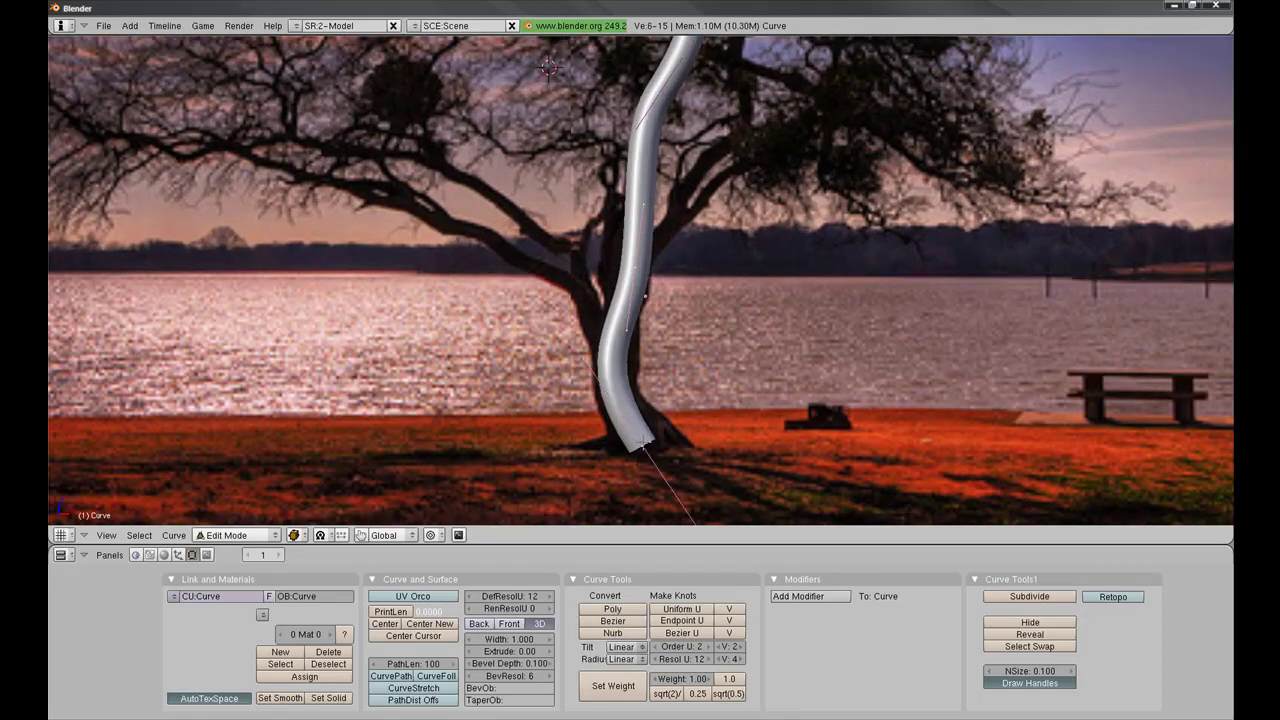
{"action": "scroll", "coordinate": [668, 428], "scroll_direction": "down", "scroll_amount": 4}
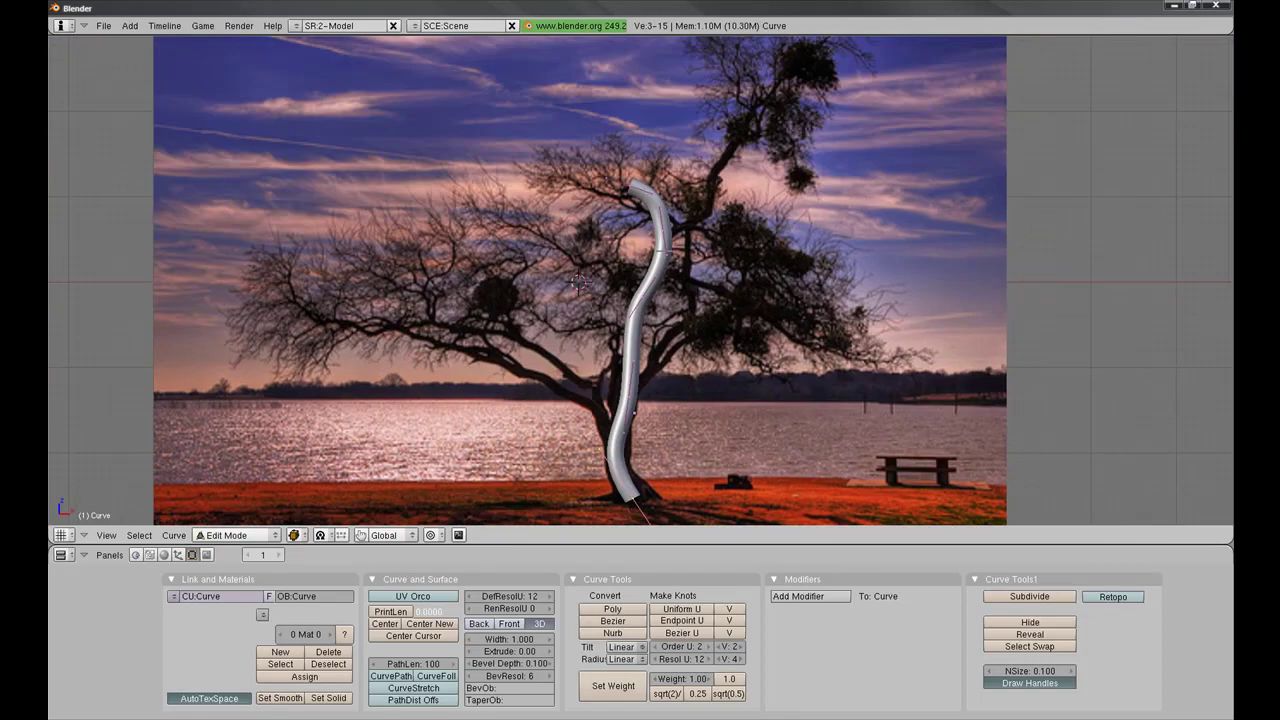
{"action": "scroll", "coordinate": [640, 280], "scroll_direction": "up", "scroll_amount": 4}
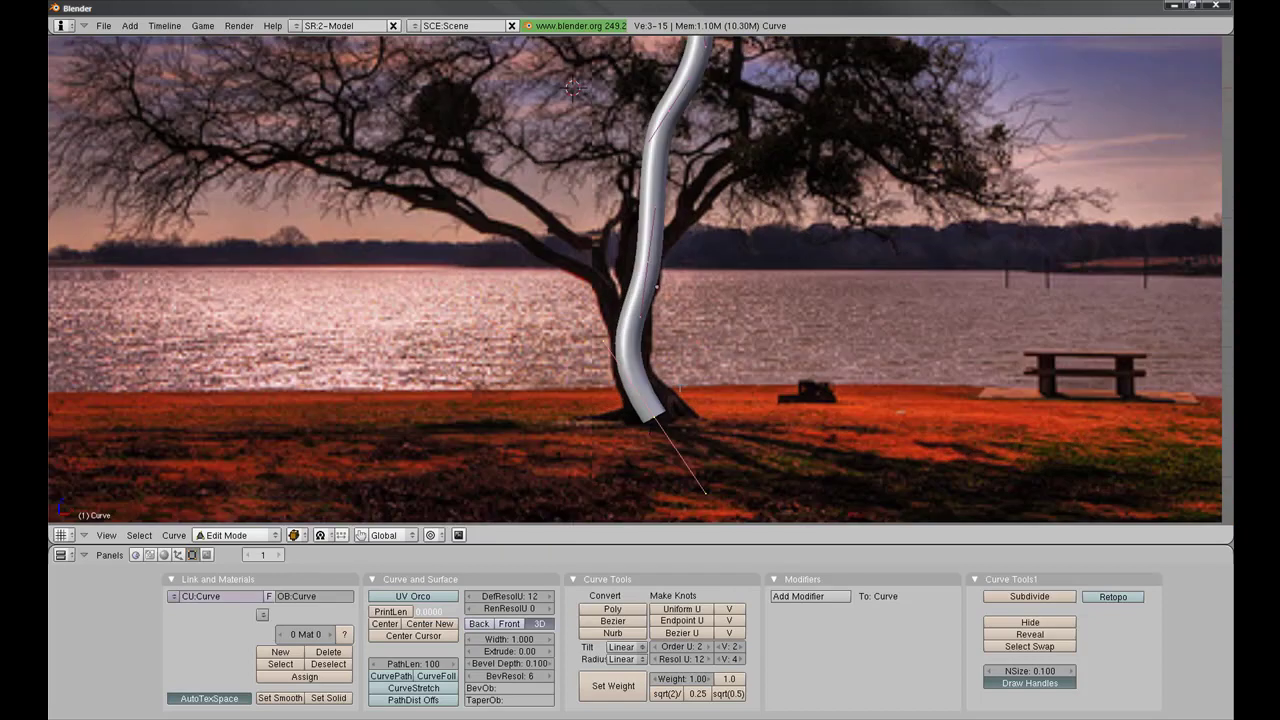
{"action": "scroll", "coordinate": [640, 280], "scroll_direction": "up", "scroll_amount": 1}
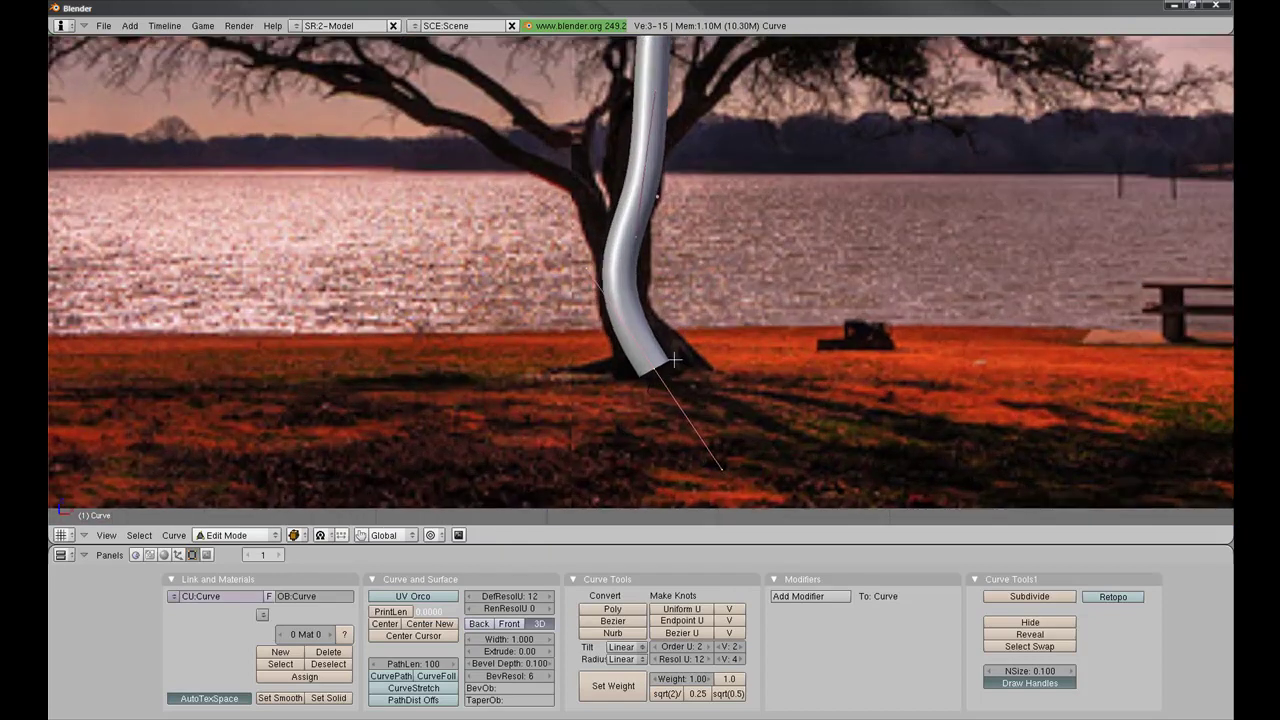
{"action": "scroll", "coordinate": [640, 280], "scroll_direction": "down", "scroll_amount": 4}
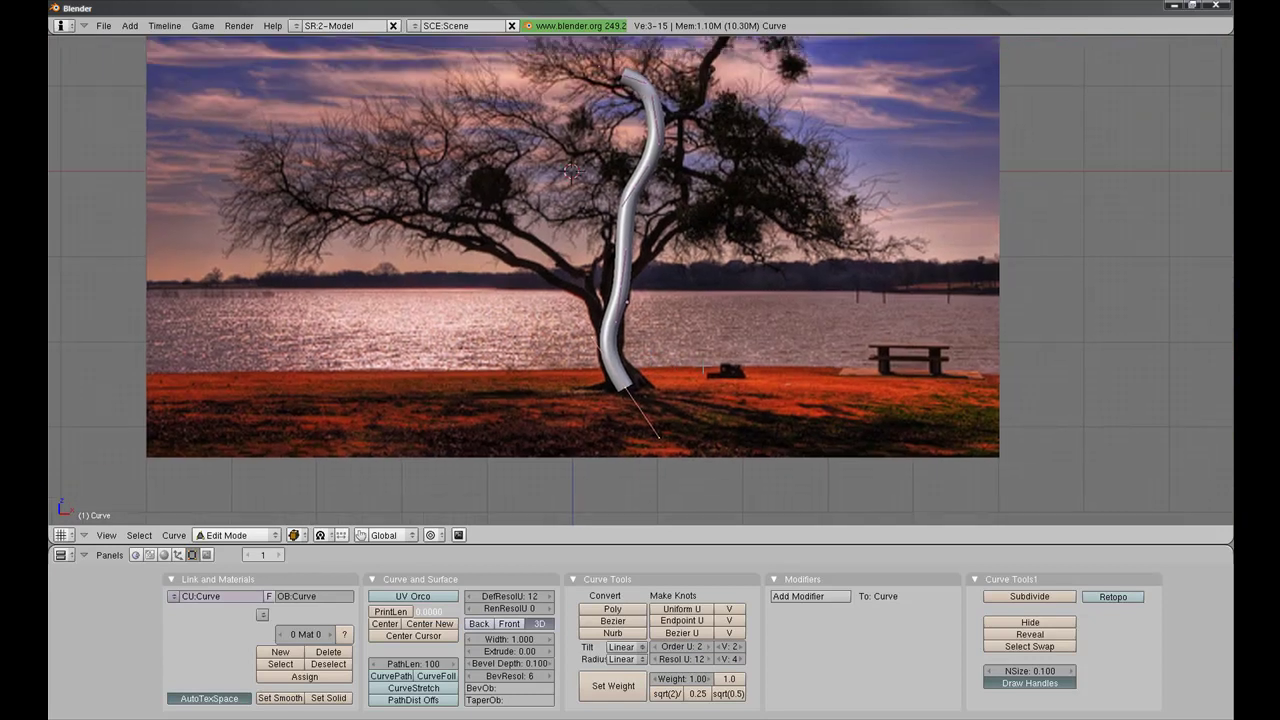
{"action": "key", "text": "alt+s"}
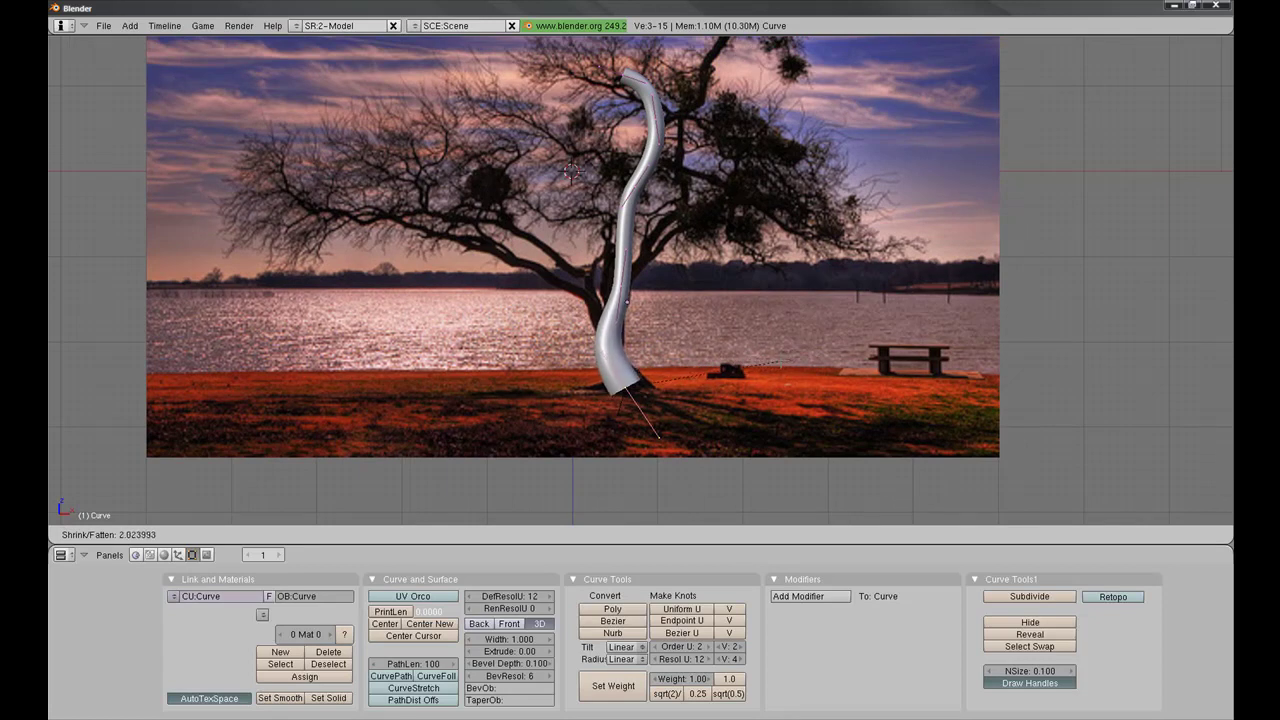
{"action": "key", "text": "Return"}
{"action": "scroll", "coordinate": [640, 280], "scroll_direction": "up", "scroll_amount": 1}
{"action": "scroll", "coordinate": [733, 343], "scroll_direction": "up", "scroll_amount": 2}
{"action": "key", "text": "r"}
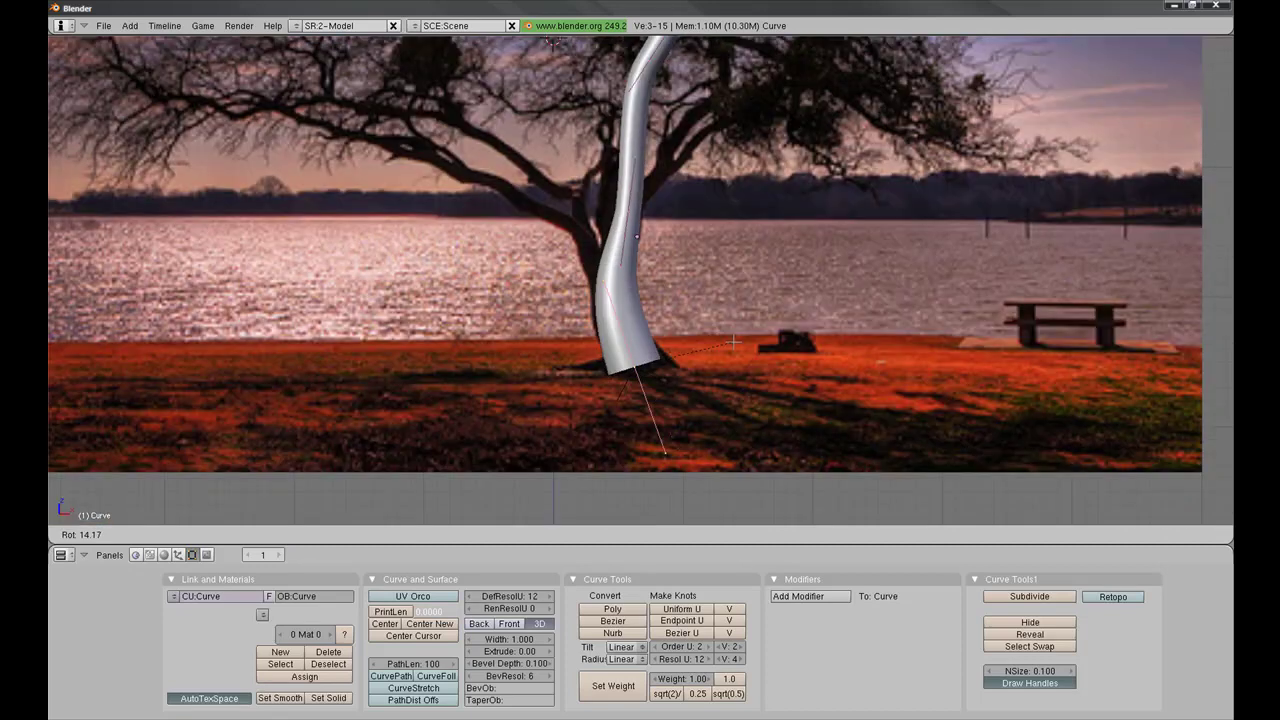
{"action": "left_click", "coordinate": [733, 343]}
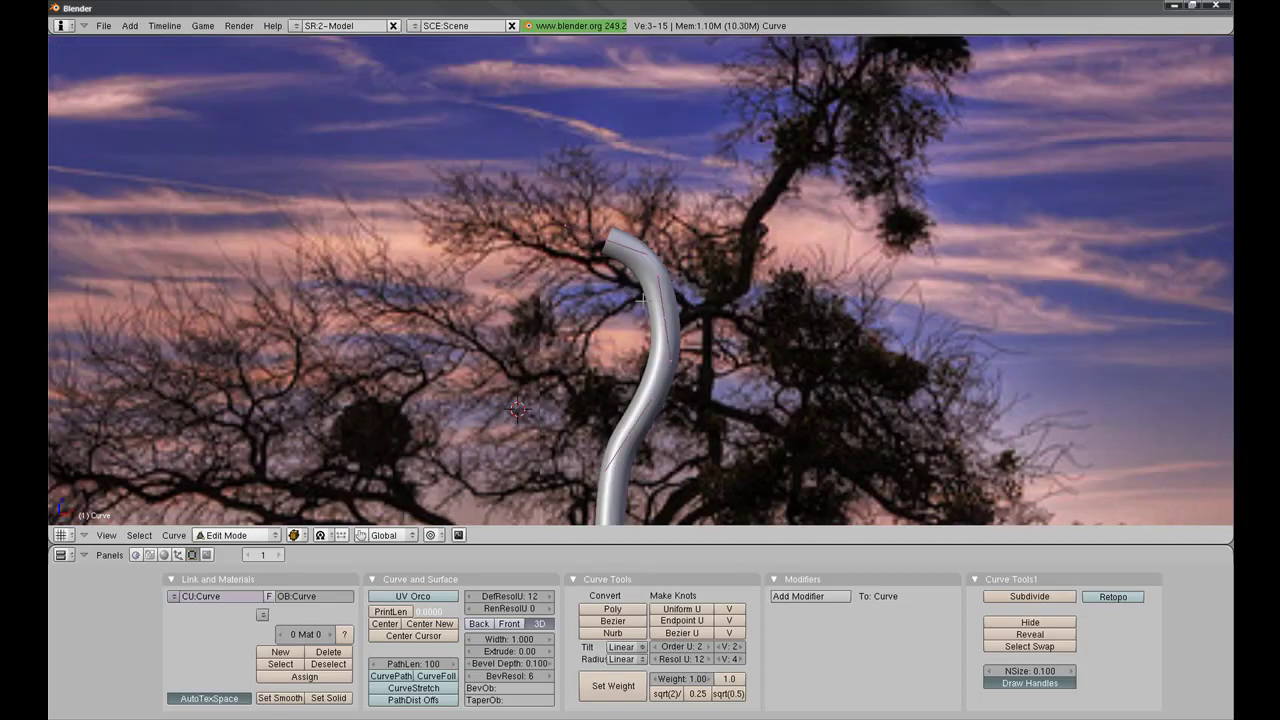
Step: Shrink the curve's radius at its top end point so the tube narrows to a thin tip
{"action": "key", "text": "s"}
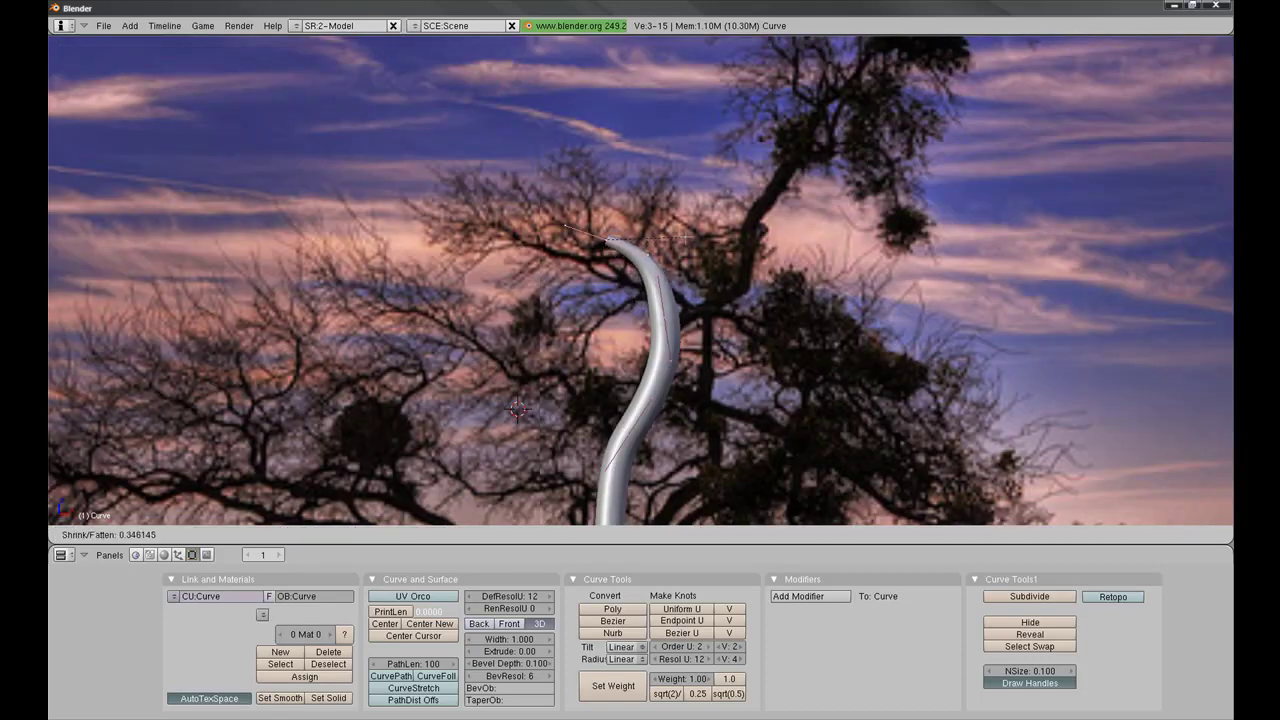
{"action": "left_click", "coordinate": [643, 238]}
{"action": "key", "text": "s"}
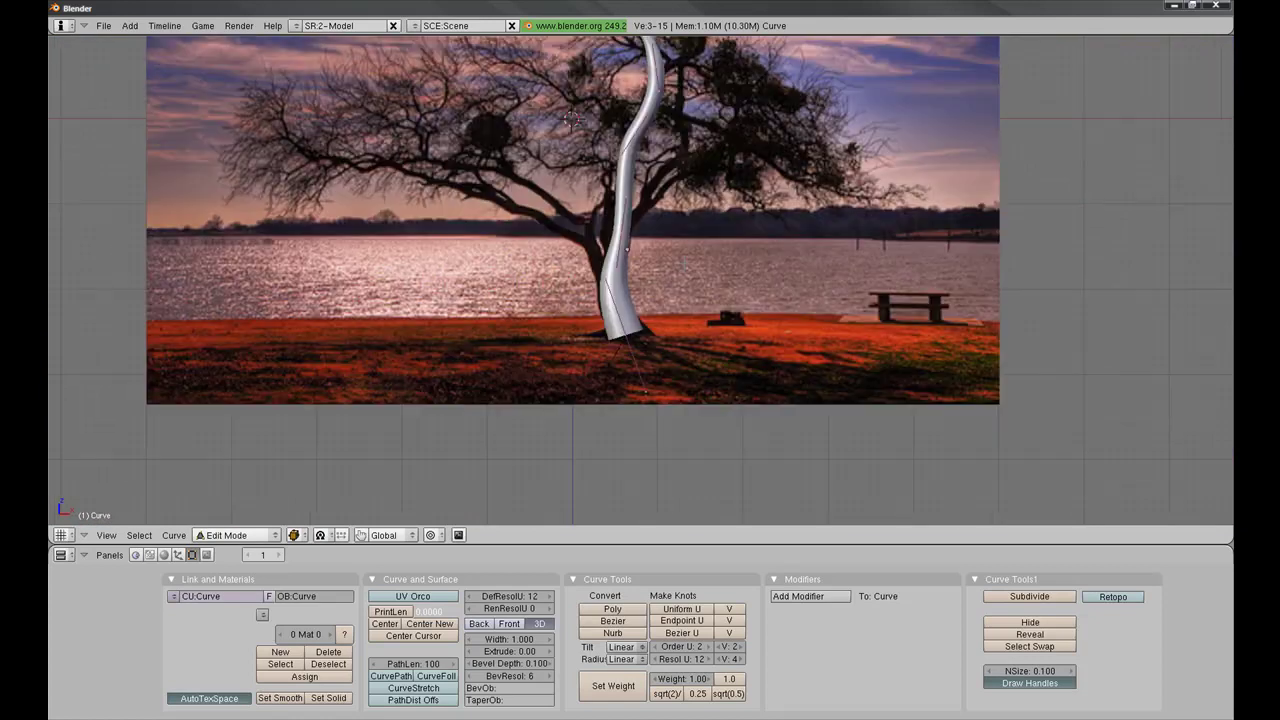
Step: Select all of the curve's control points and apply Smooth Radius to even out the taper
{"action": "scroll", "coordinate": [719, 250], "scroll_direction": "down", "scroll_amount": 2}
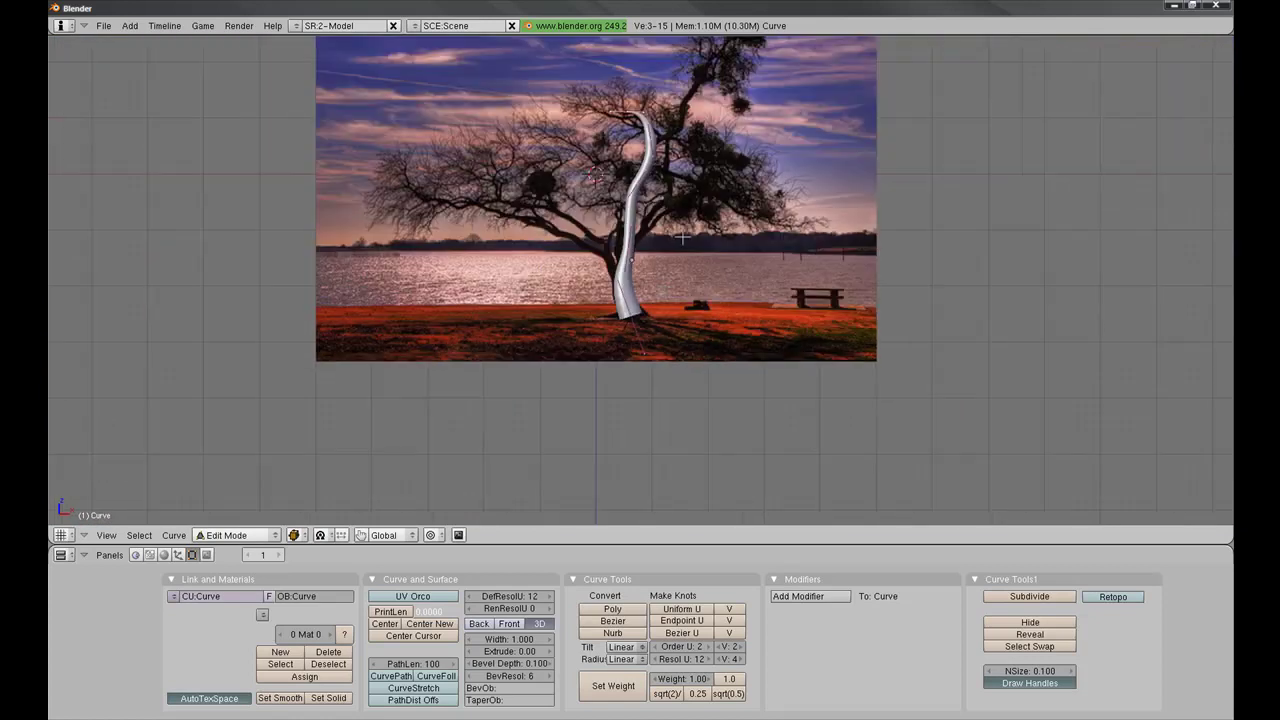
{"action": "middle_click_drag", "start_coordinate": [686, 278], "coordinate": [634, 302], "text": "shift"}
{"action": "key", "text": "a"}
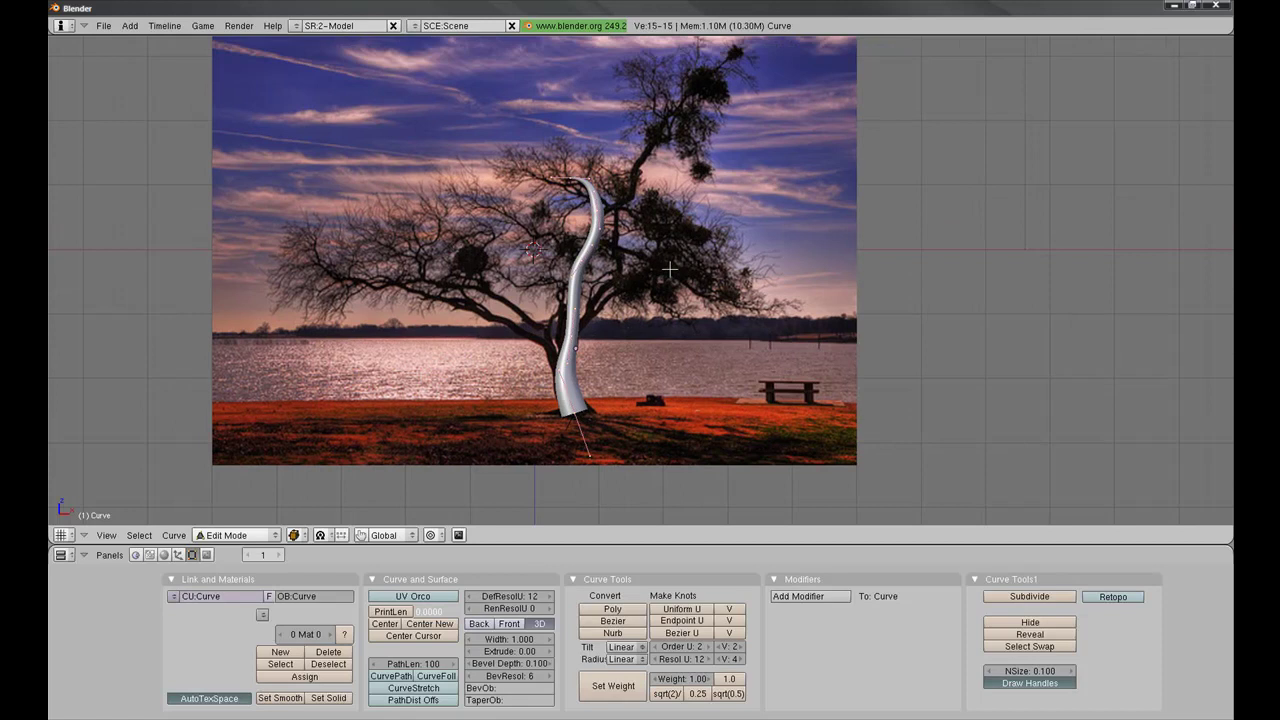
{"action": "key", "text": "w"}
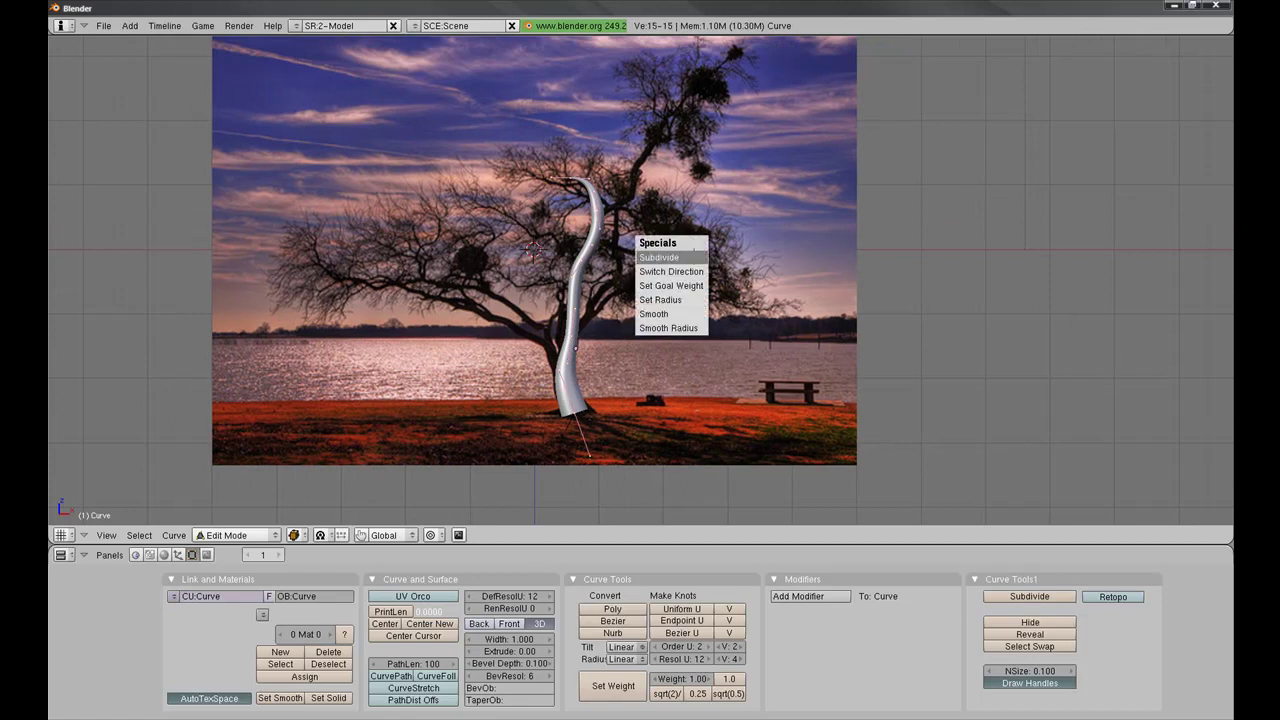
{"action": "left_click", "coordinate": [684, 326]}
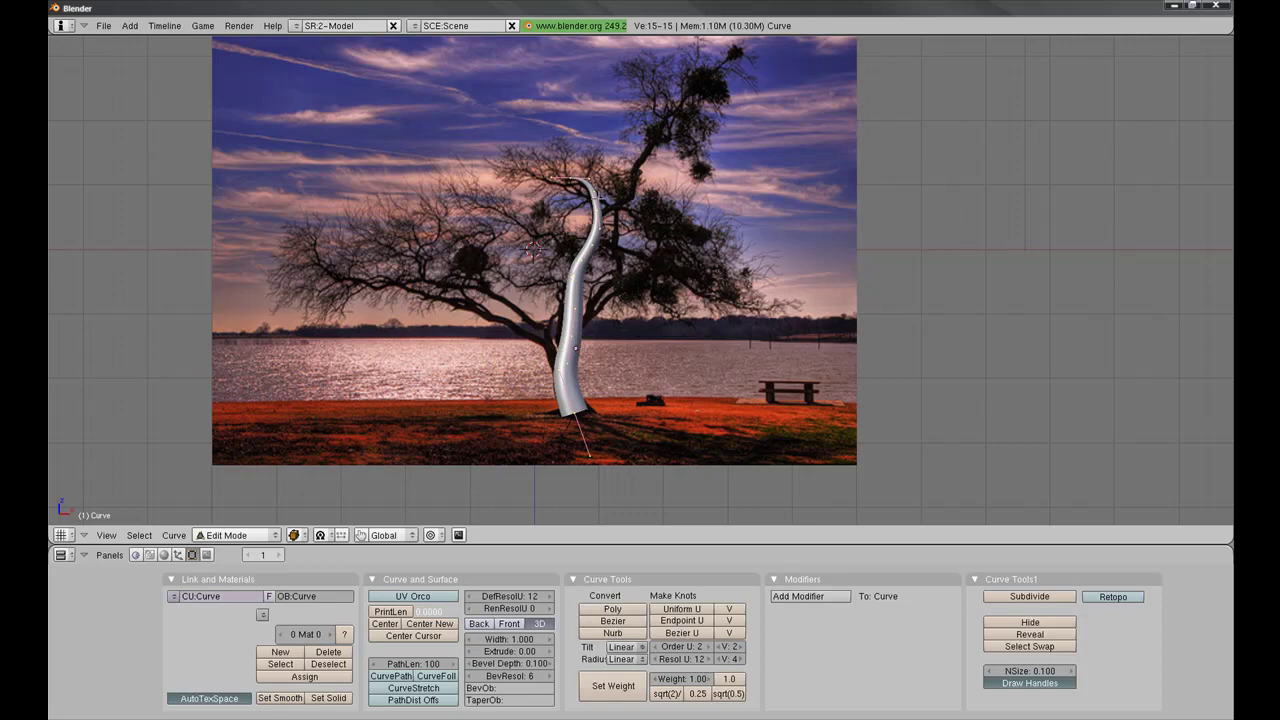
Step: Rotate the control point midway up the trunk to follow the photographed bend
{"action": "scroll", "coordinate": [640, 280], "scroll_direction": "up", "scroll_amount": 4}
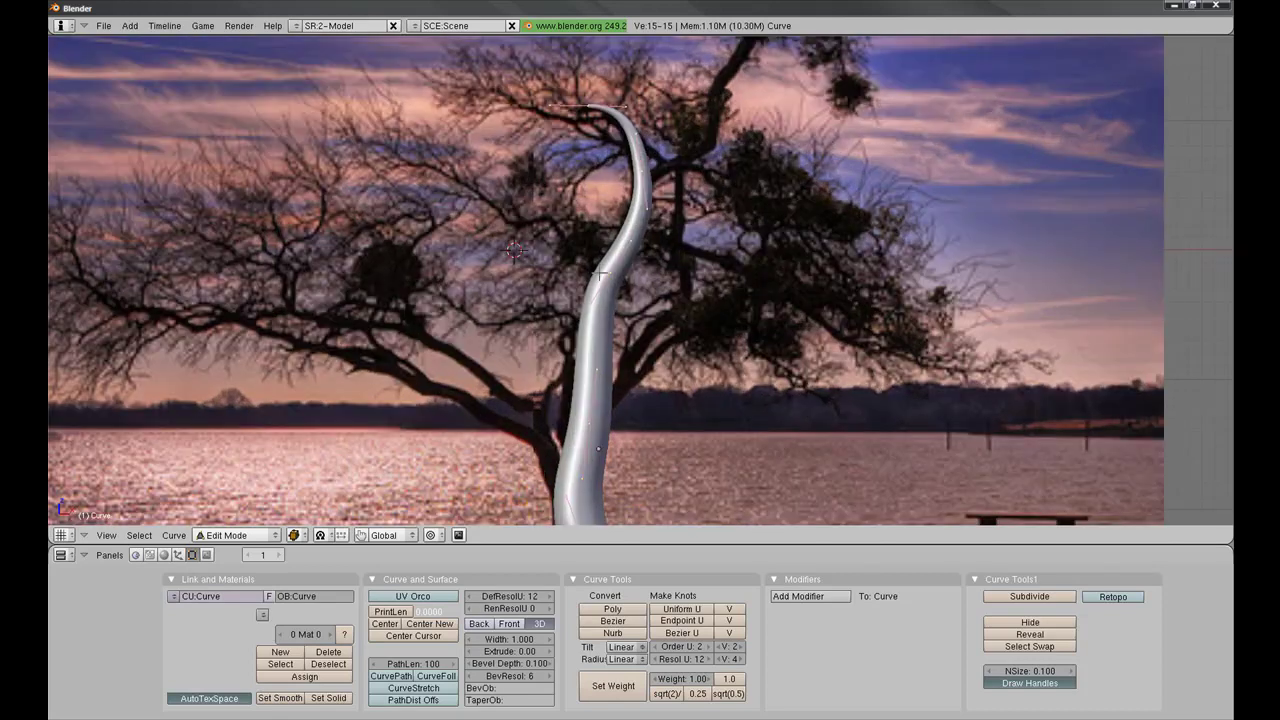
{"action": "key", "text": "r"}
{"action": "left_click", "coordinate": [706, 237]}
{"action": "scroll", "coordinate": [700, 250], "scroll_direction": "down", "scroll_amount": 3}
{"action": "scroll", "coordinate": [693, 271], "scroll_direction": "up", "scroll_amount": 1}
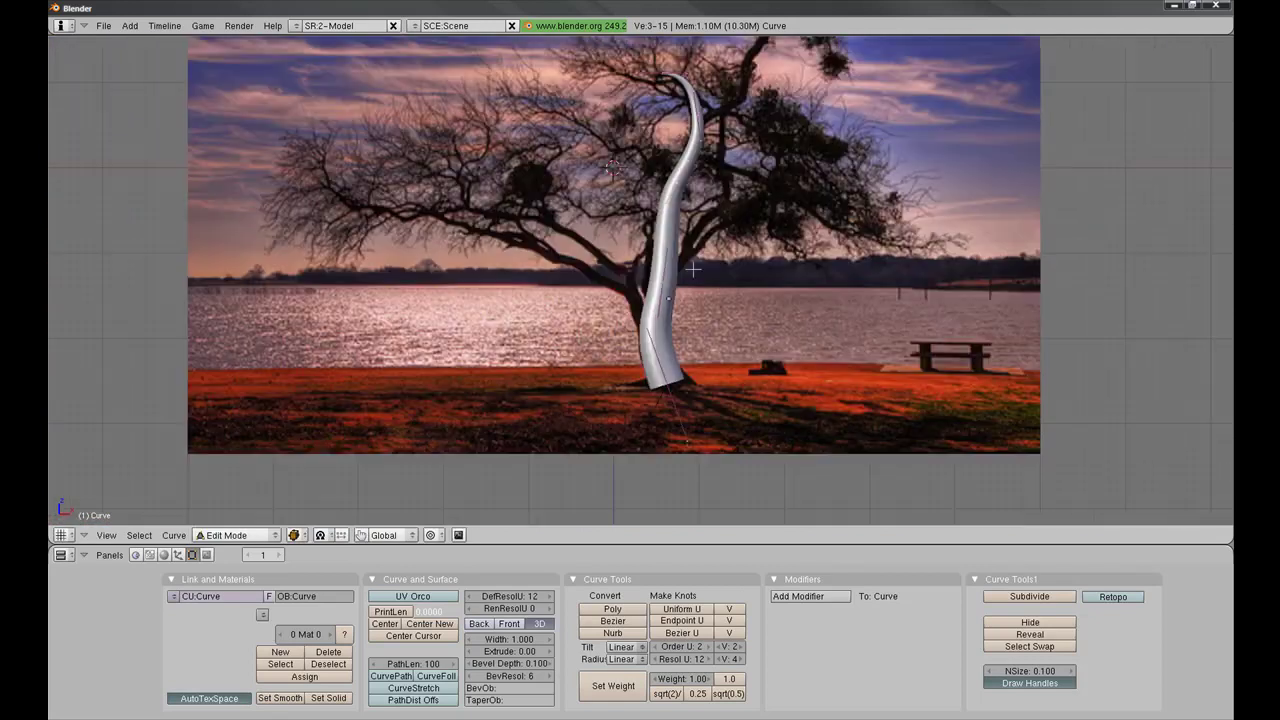
{"action": "scroll", "coordinate": [693, 271], "scroll_direction": "down", "scroll_amount": 3}
{"action": "scroll", "coordinate": [693, 271], "scroll_direction": "up", "scroll_amount": 5}
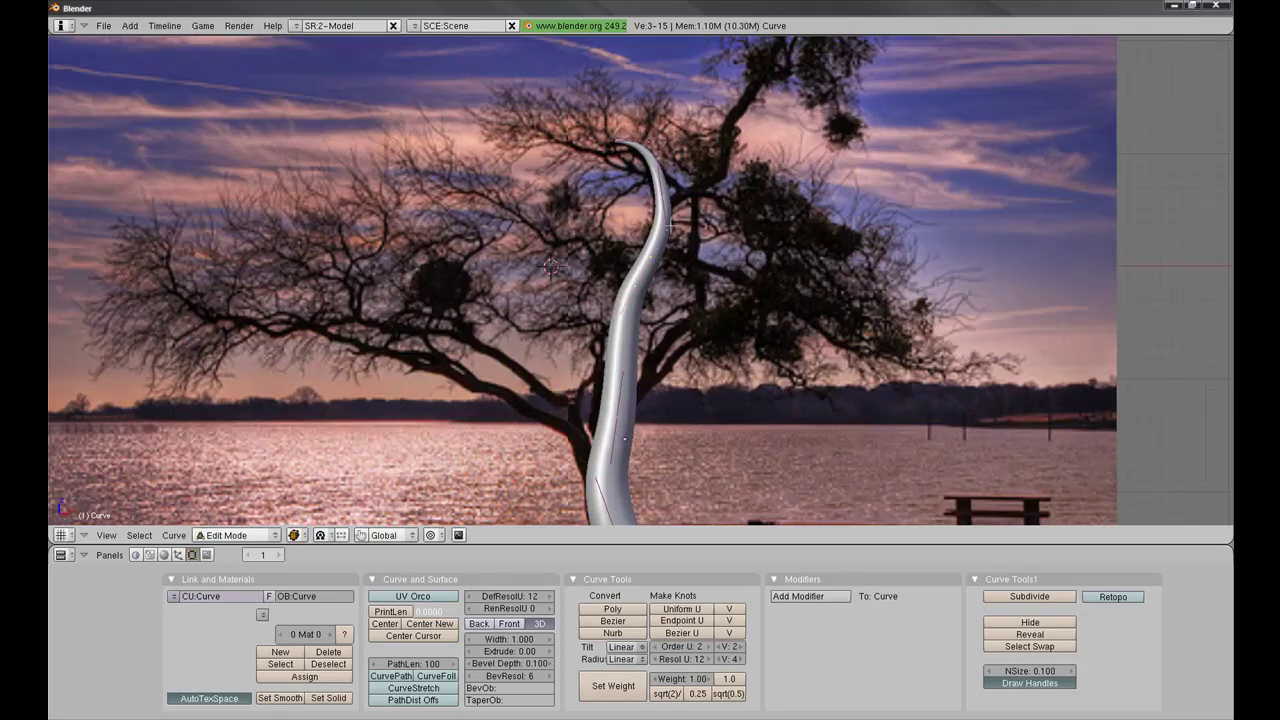
Step: In wireframe shading, fine-tune the mid-trunk control point's rotation, scale its handles down slightly, and return to solid shading
{"action": "scroll", "coordinate": [668, 173], "scroll_direction": "up", "scroll_amount": 3}
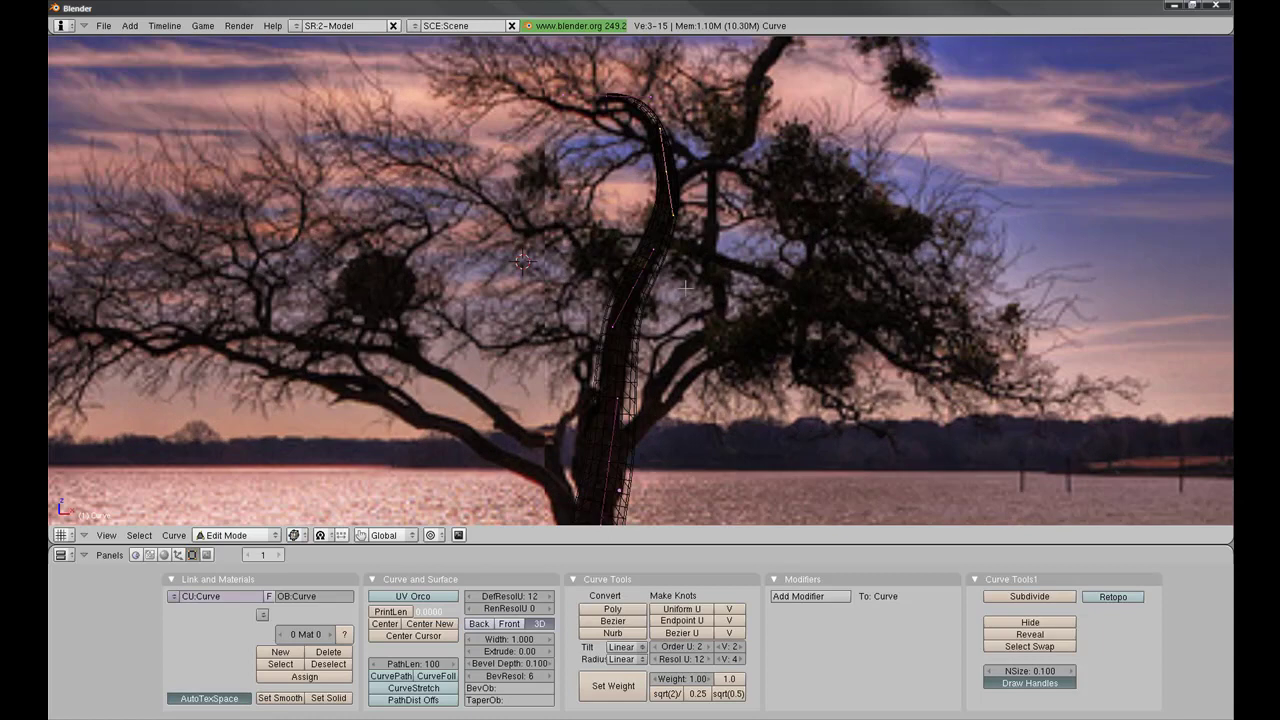
{"action": "key", "text": "r"}
{"action": "left_click", "coordinate": [665, 231]}
{"action": "key", "text": "s"}
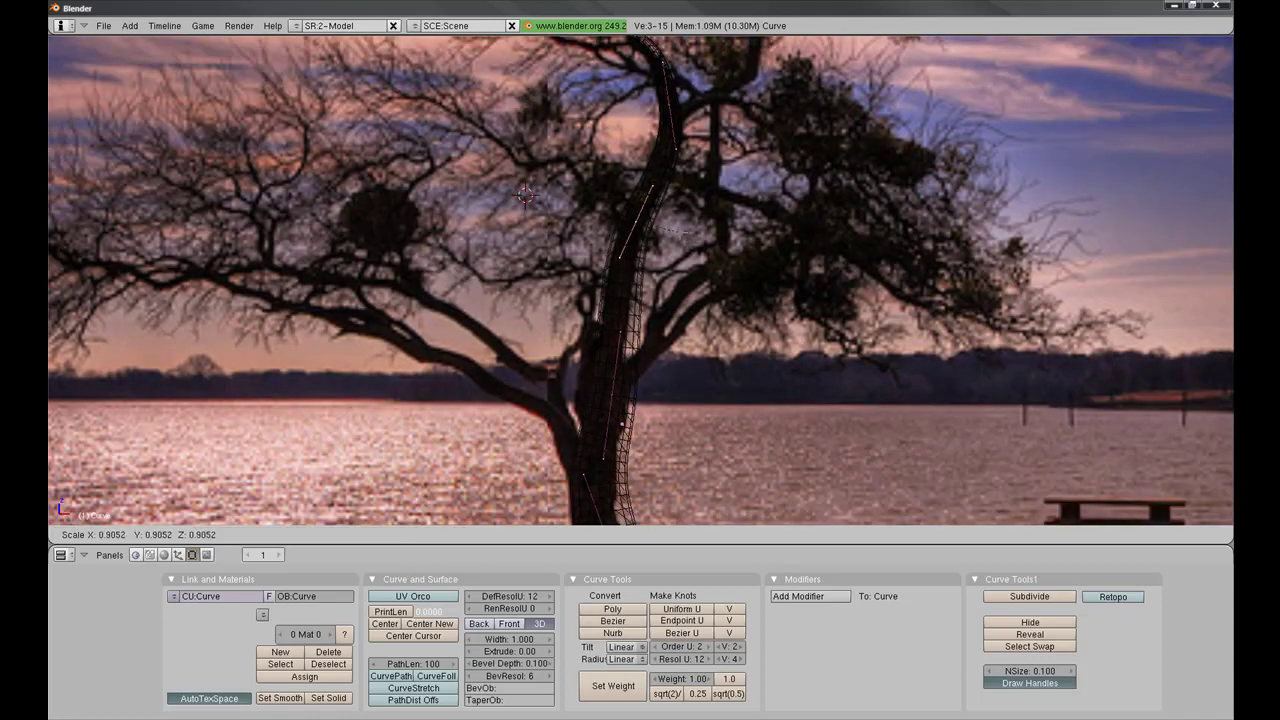
{"action": "left_click", "coordinate": [671, 234]}
{"action": "scroll", "coordinate": [672, 234], "scroll_direction": "down", "scroll_amount": 3}
{"action": "key", "text": "z"}
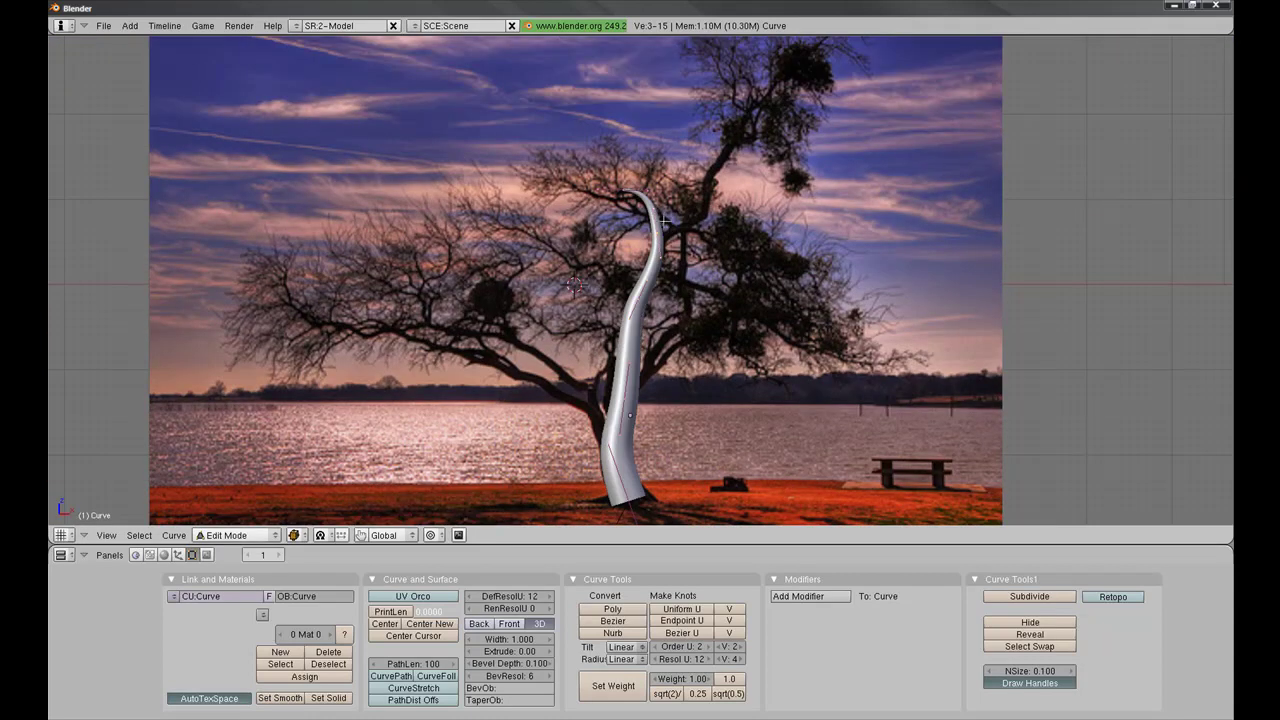
Step: Duplicate the trunk's upper control points, rotate the copy to the left, and move it against the trunk as a new branch
{"action": "right_click", "coordinate": [641, 290]}
{"action": "right_click", "coordinate": [626, 192], "text": "shift"}
{"action": "middle_click_drag", "start_coordinate": [691, 319], "coordinate": [722, 308], "text": "shift"}
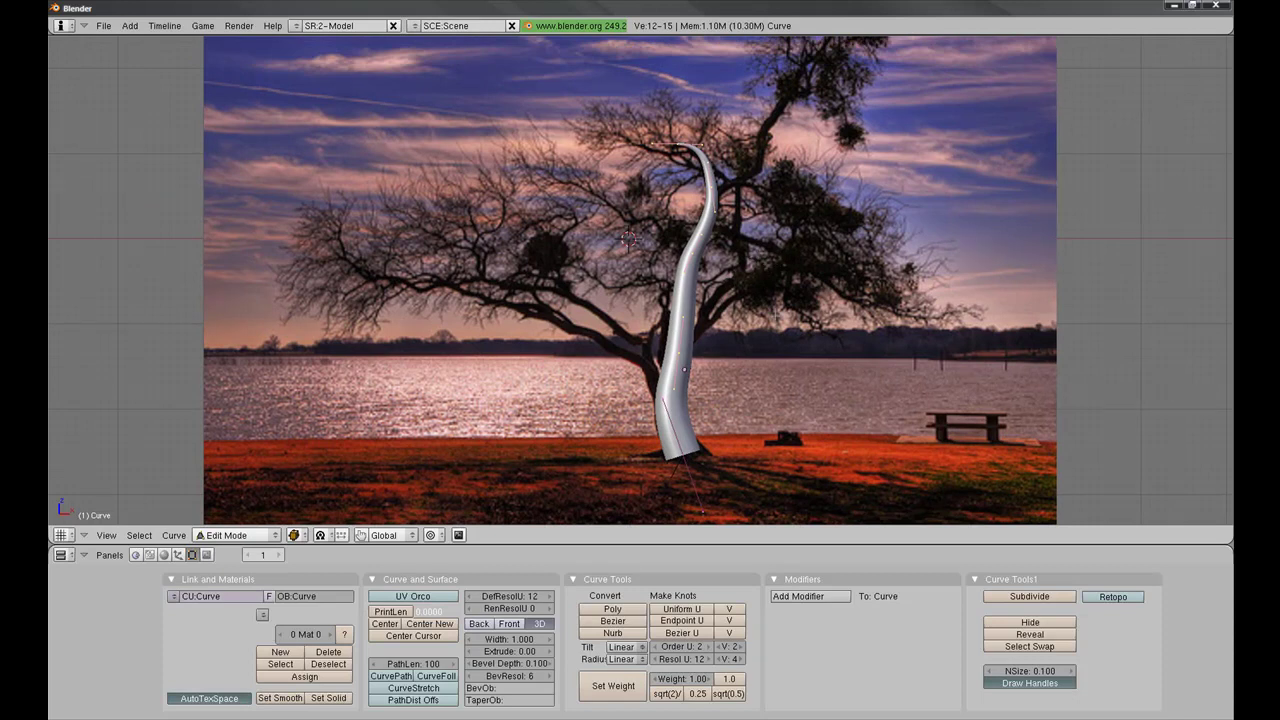
{"action": "key", "text": "shift+d"}
{"action": "key", "text": "r"}
{"action": "left_click", "coordinate": [655, 183]}
{"action": "scroll", "coordinate": [640, 280], "scroll_direction": "up", "scroll_amount": 2}
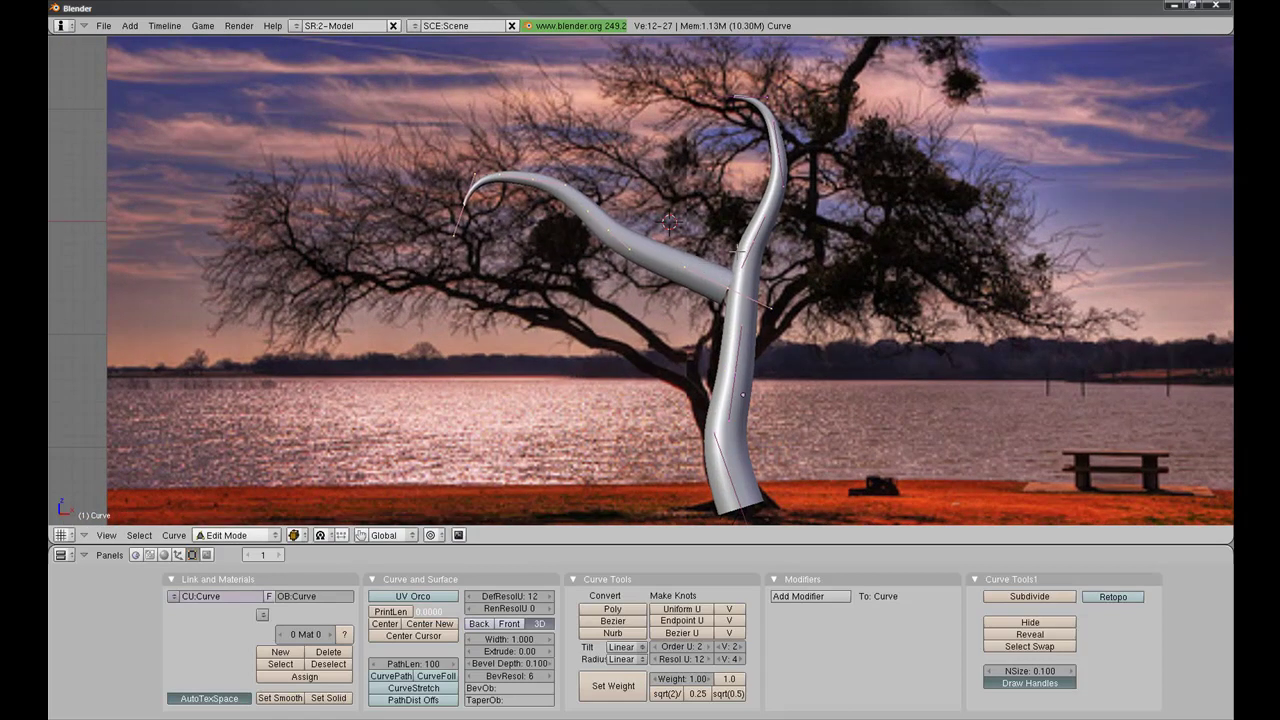
{"action": "key", "text": "g"}
{"action": "left_click", "coordinate": [680, 238]}
Step: Move the new branch's base control point down against the trunk and rotate it to curve downward along the photographed fork
{"action": "scroll", "coordinate": [680, 238], "scroll_direction": "up", "scroll_amount": 2}
{"action": "right_click", "coordinate": [624, 292]}
{"action": "key", "text": "g"}
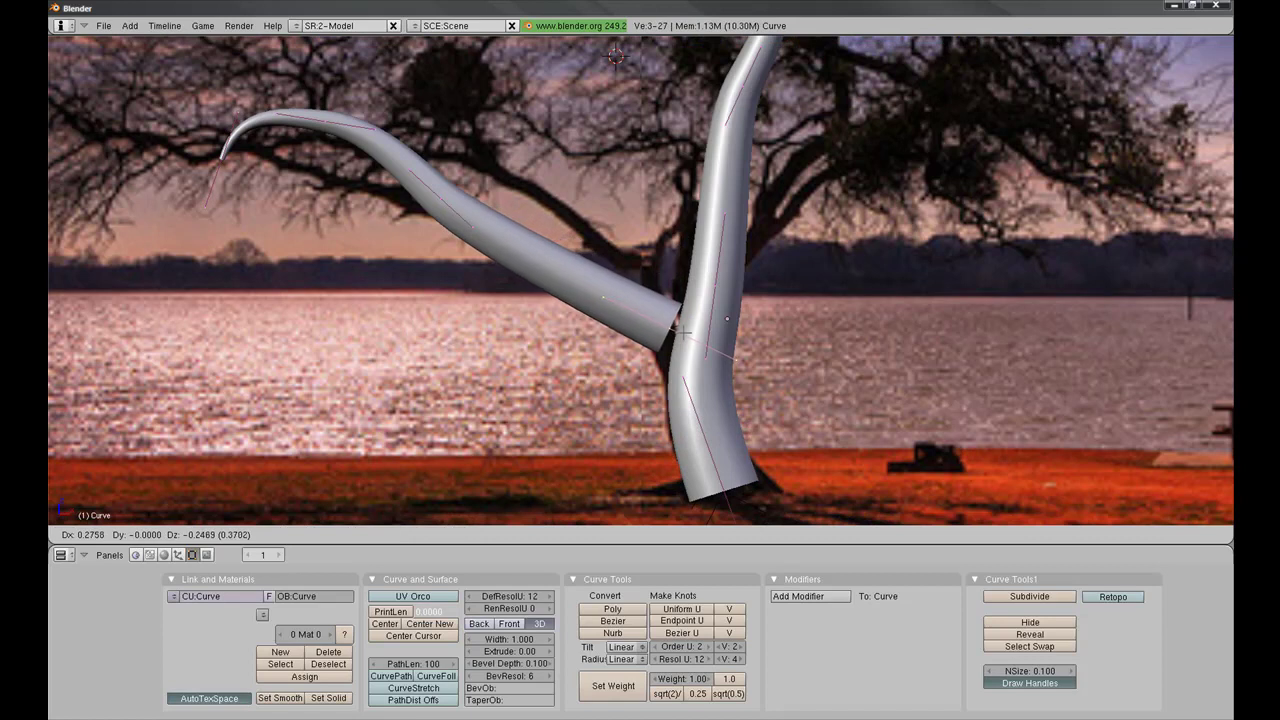
{"action": "left_click", "coordinate": [683, 333]}
{"action": "scroll", "coordinate": [683, 333], "scroll_direction": "up", "scroll_amount": 1}
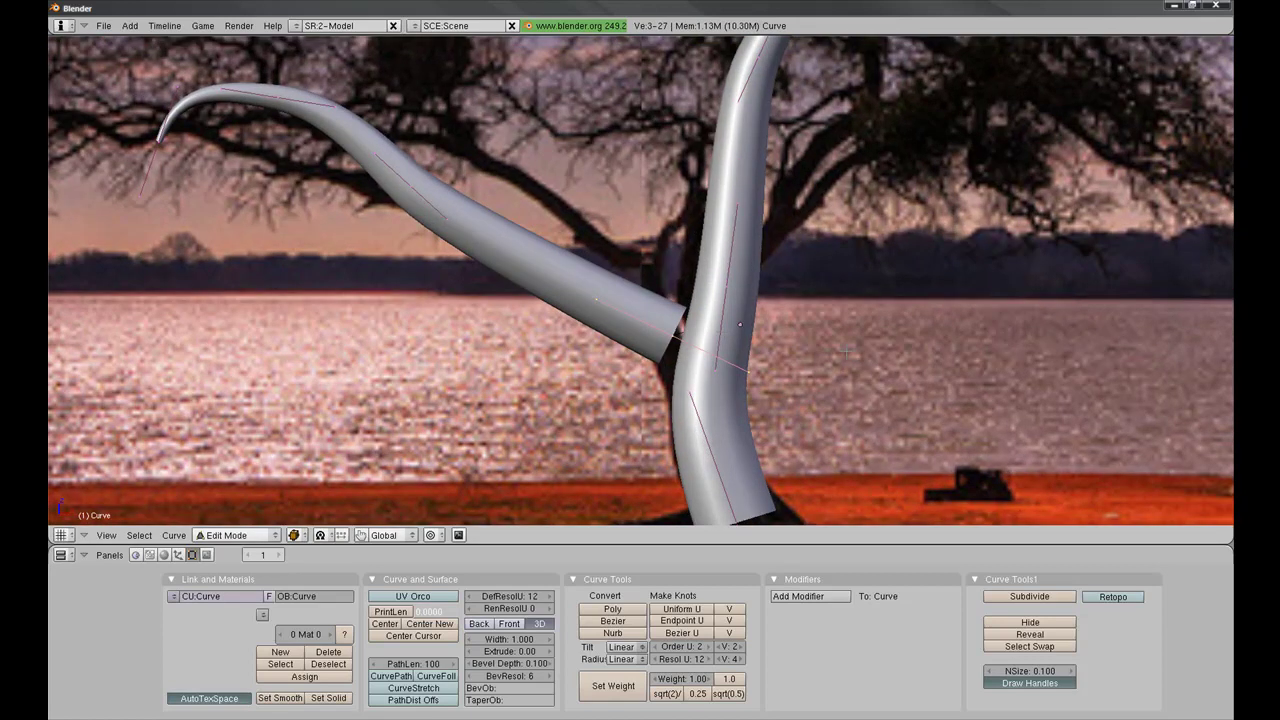
{"action": "key", "text": "r"}
{"action": "left_click", "coordinate": [742, 380]}
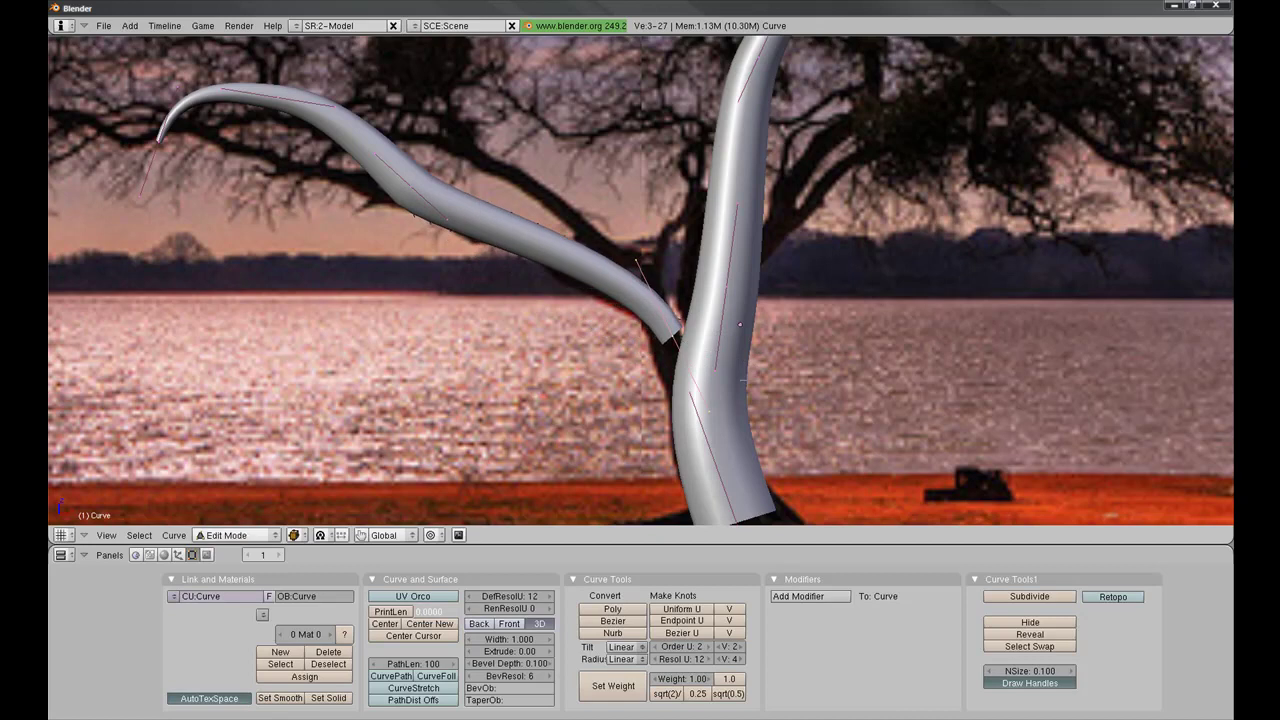
Step: Refine the placement of the left branch's control points at its junction with the trunk and along the photographed limb
{"action": "key", "text": "g"}
{"action": "left_click", "coordinate": [745, 312]}
{"action": "middle_click_drag", "start_coordinate": [745, 312], "coordinate": [690, 420]}
{"action": "key", "text": "KP_1"}
{"action": "scroll", "coordinate": [641, 264], "scroll_direction": "up", "scroll_amount": 2}
{"action": "key", "text": "g"}
{"action": "left_click", "coordinate": [710, 331]}
{"action": "scroll", "coordinate": [715, 328], "scroll_direction": "down", "scroll_amount": 1}
Step: Rotate the left branch's middle control point, shrink its radius, and nudge it into place
{"action": "key", "text": "r"}
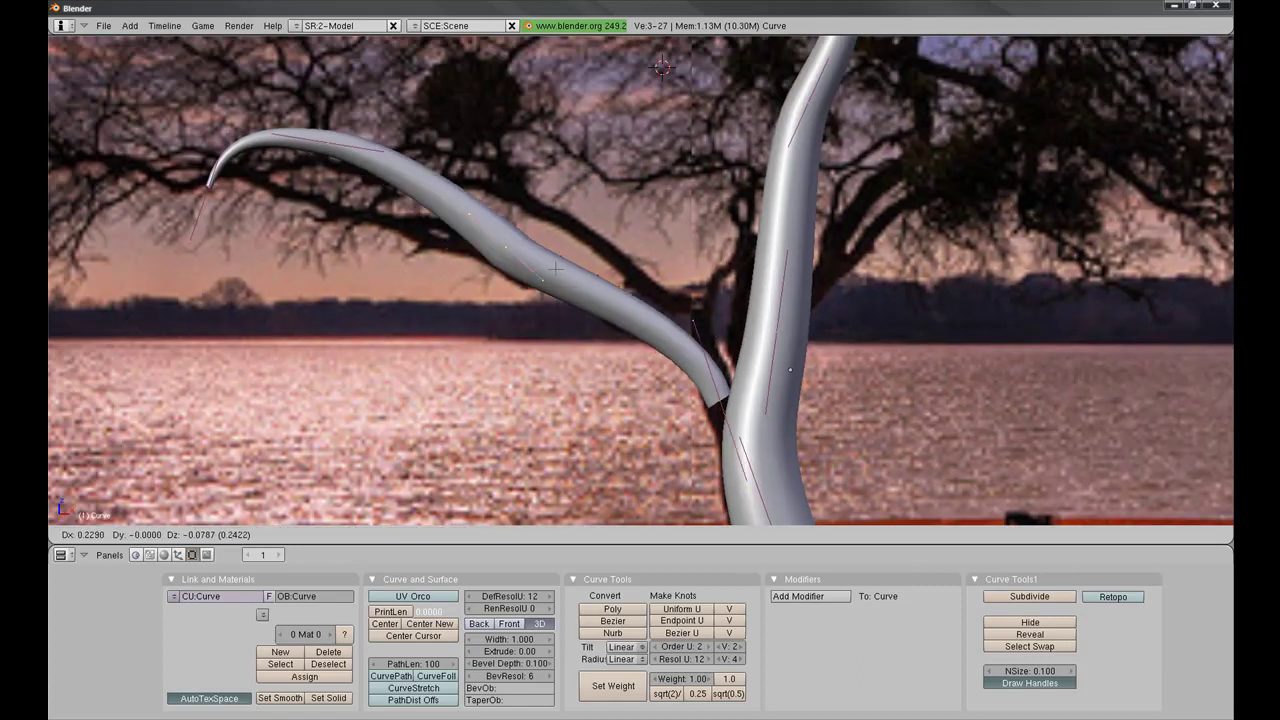
{"action": "left_click", "coordinate": [673, 270]}
{"action": "key", "text": "alt+s"}
{"action": "left_click", "coordinate": [632, 280]}
{"action": "key", "text": "g"}
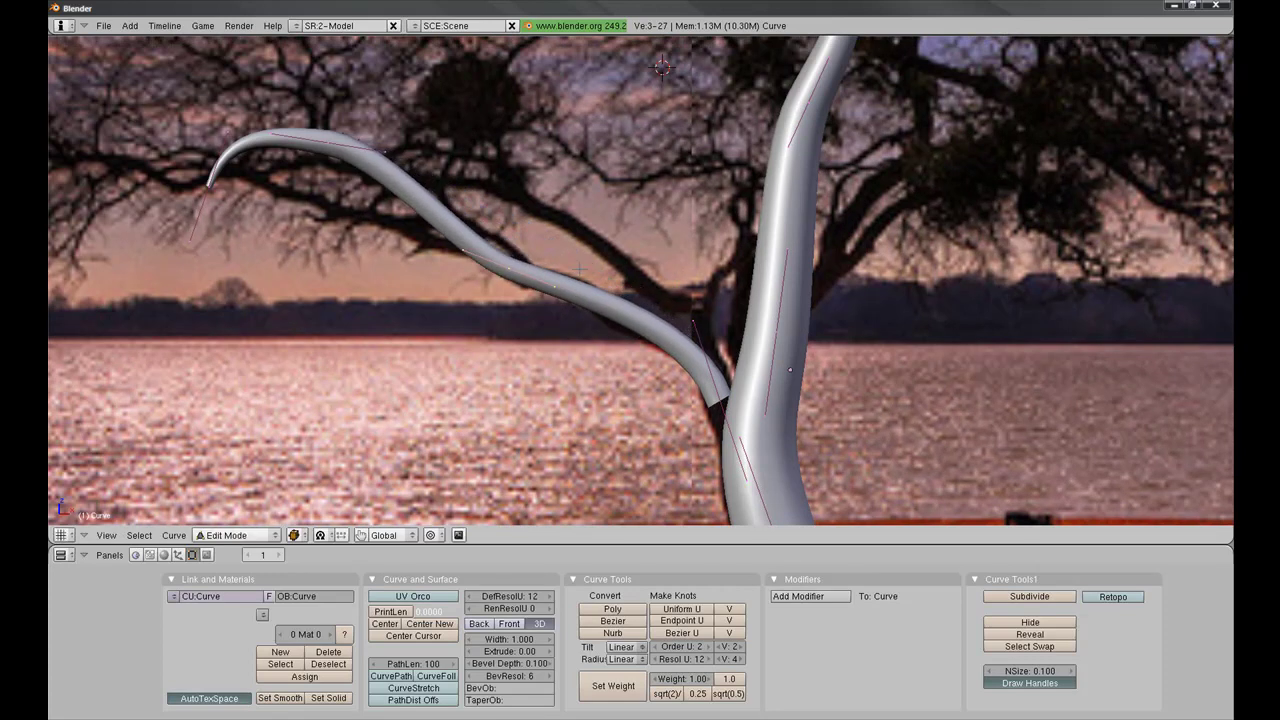
{"action": "key", "text": "Return"}
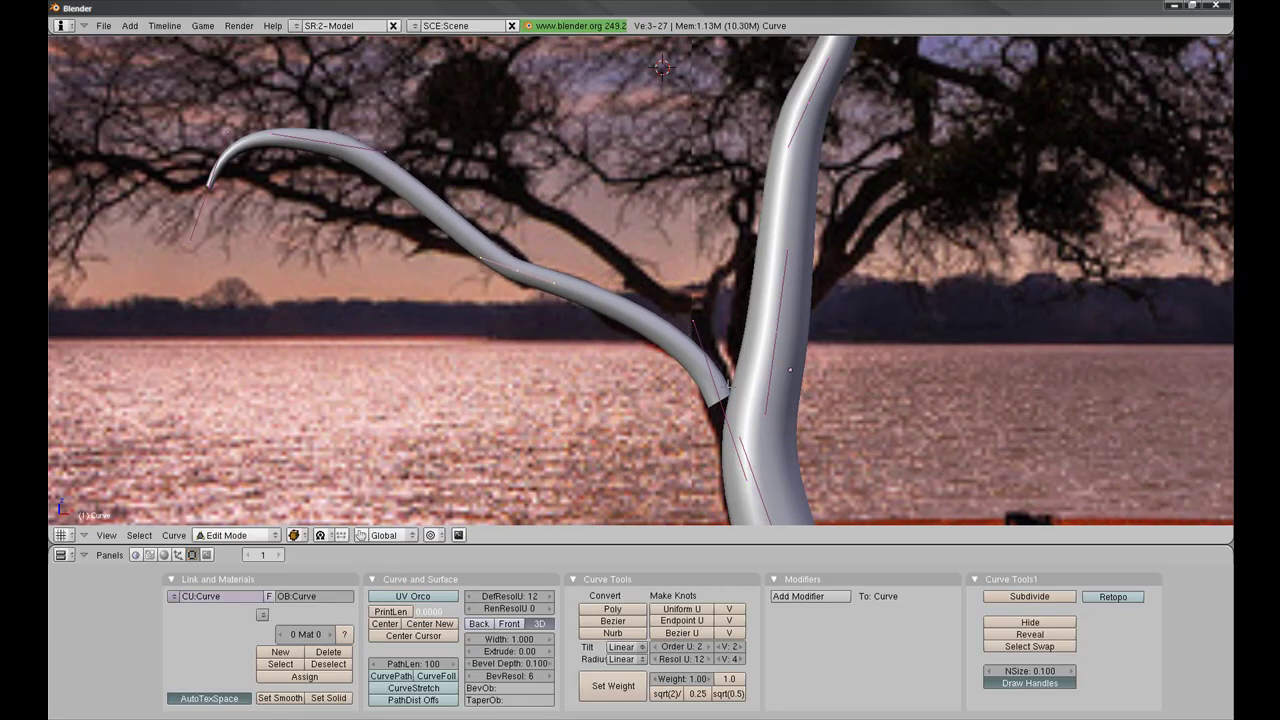
Step: Subdivide the left branch between its base and middle points and move the new control points along the limb
{"action": "key", "text": "w"}
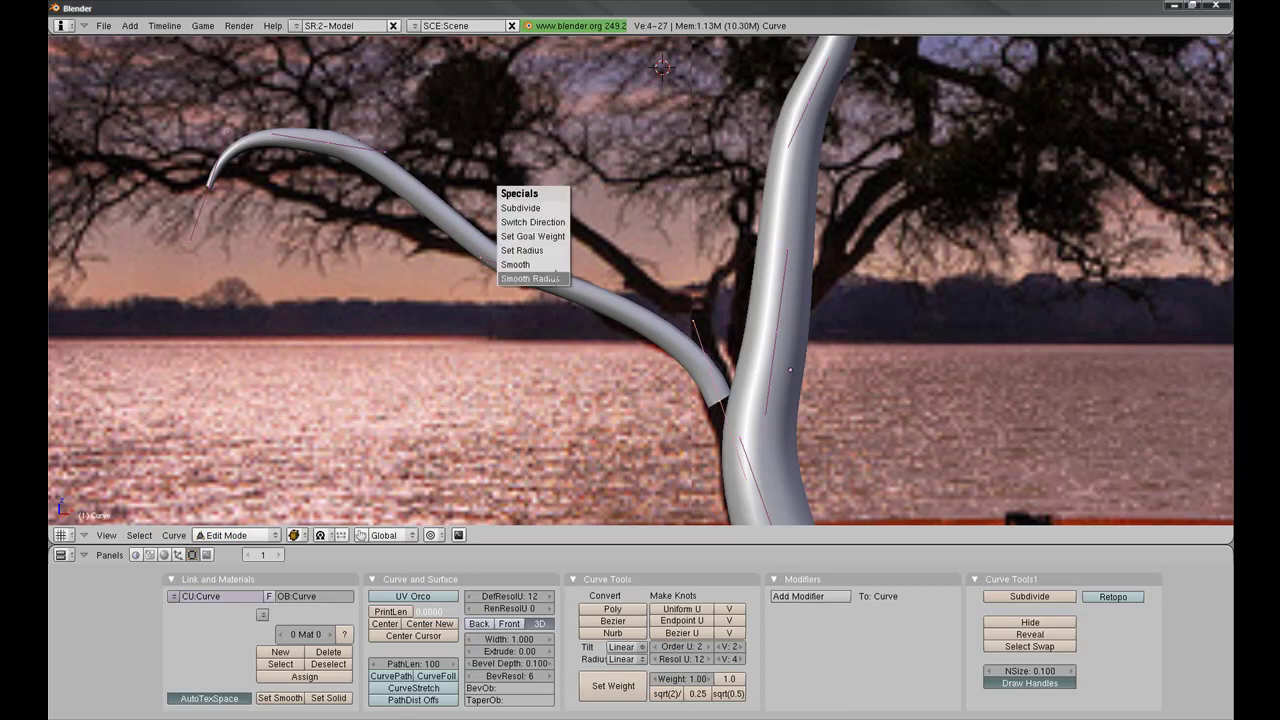
{"action": "left_click", "coordinate": [552, 210]}
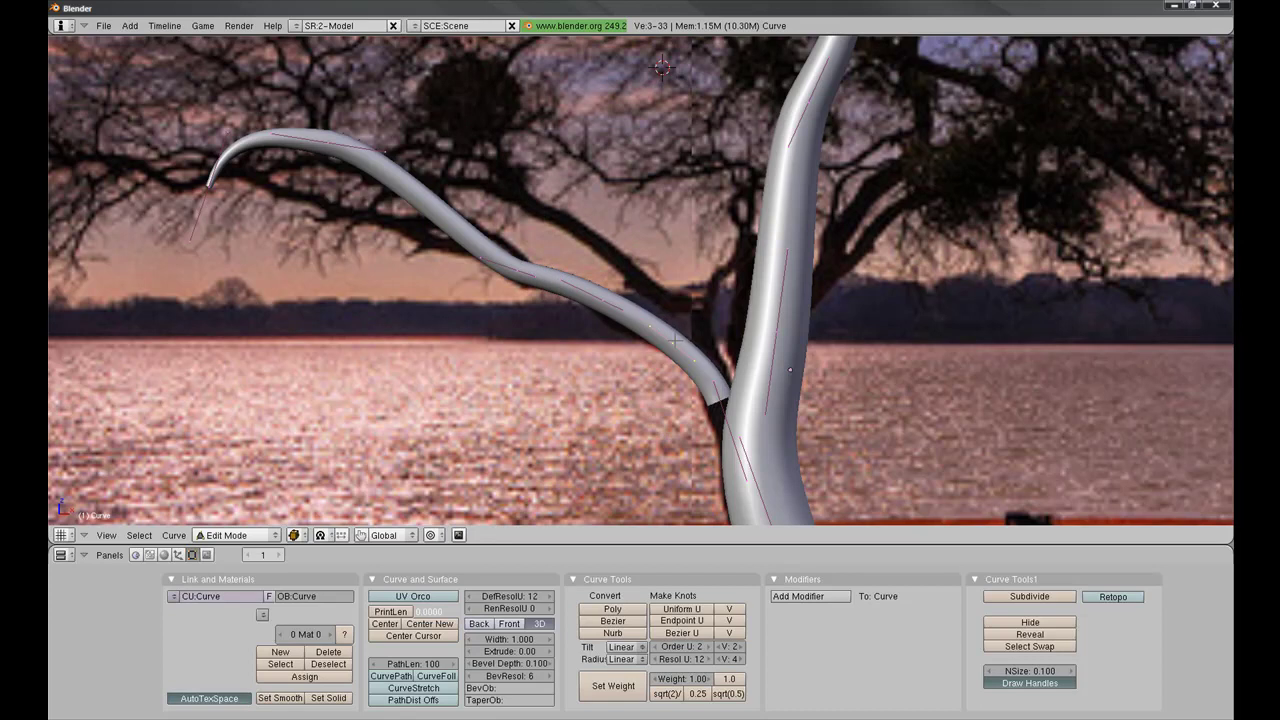
{"action": "key", "text": "g"}
{"action": "right_click", "coordinate": [651, 320]}
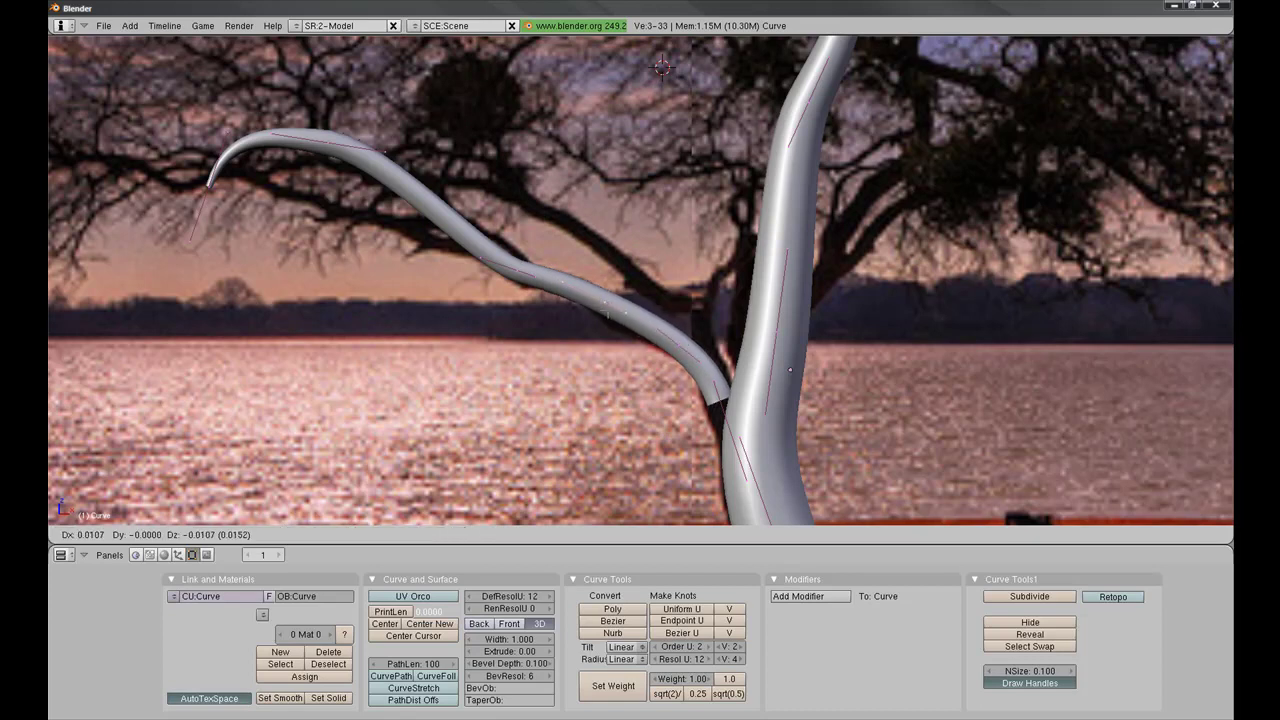
{"action": "right_click", "coordinate": [612, 314]}
{"action": "right_click", "coordinate": [572, 296]}
{"action": "key", "text": "g"}
{"action": "left_click", "coordinate": [580, 290]}
Step: Move the control point on the left branch's outer half down and right toward the photographed limb
{"action": "middle_click_drag", "start_coordinate": [488, 248], "coordinate": [608, 292], "text": "shift"}
{"action": "right_click", "coordinate": [612, 260]}
{"action": "key", "text": "g"}
{"action": "left_click", "coordinate": [657, 332]}
{"action": "scroll", "coordinate": [634, 297], "scroll_direction": "up", "scroll_amount": 1}
{"action": "scroll", "coordinate": [634, 297], "scroll_direction": "up", "scroll_amount": 1}
Step: Move the left branch's tip point outward and rotate its handles to straighten the curled end
{"action": "right_click", "coordinate": [323, 235]}
{"action": "middle_click_drag", "start_coordinate": [409, 177], "coordinate": [777, 288], "text": "shift"}
{"action": "key", "text": "g"}
{"action": "left_click", "coordinate": [548, 255]}
{"action": "key", "text": "r"}
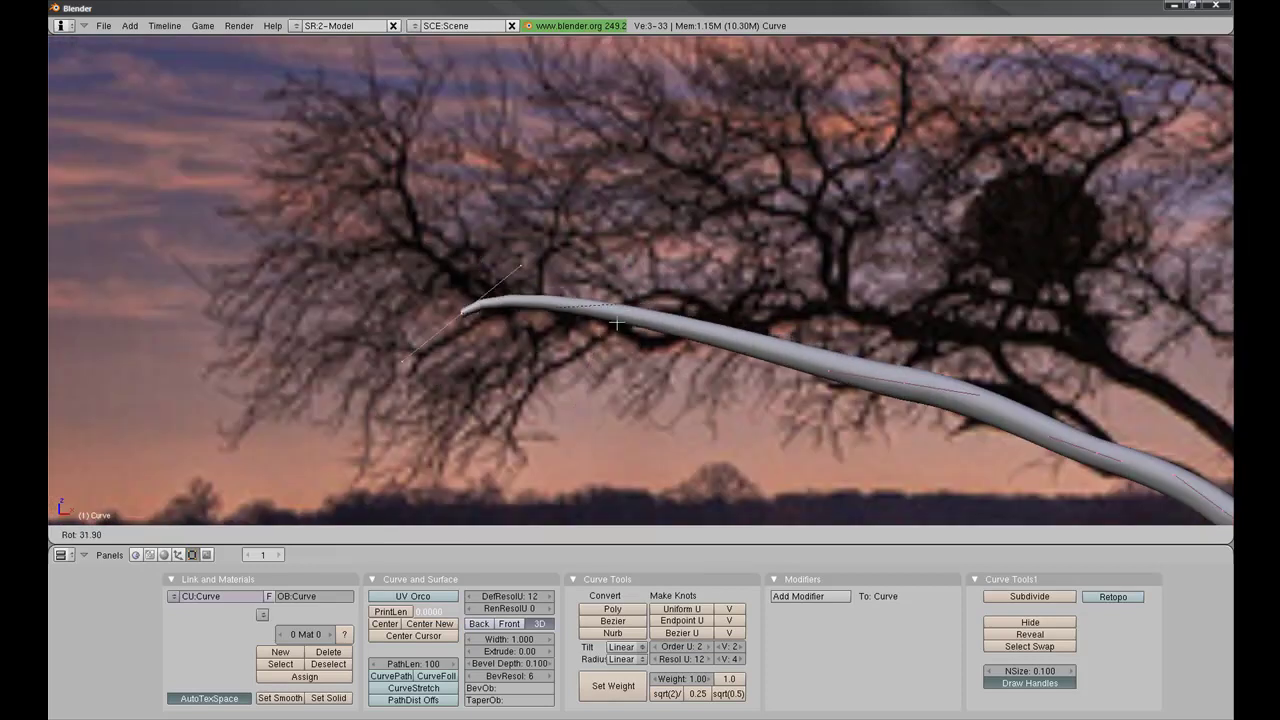
{"action": "left_click", "coordinate": [539, 344]}
Step: Subdivide the left branch's outermost segment and rotate the new control point slightly to follow the limb
{"action": "middle_click_drag", "start_coordinate": [539, 344], "coordinate": [505, 310], "text": "shift"}
{"action": "key", "text": "w"}
{"action": "left_click", "coordinate": [765, 343]}
{"action": "right_click", "coordinate": [612, 286]}
{"action": "key", "text": "r"}
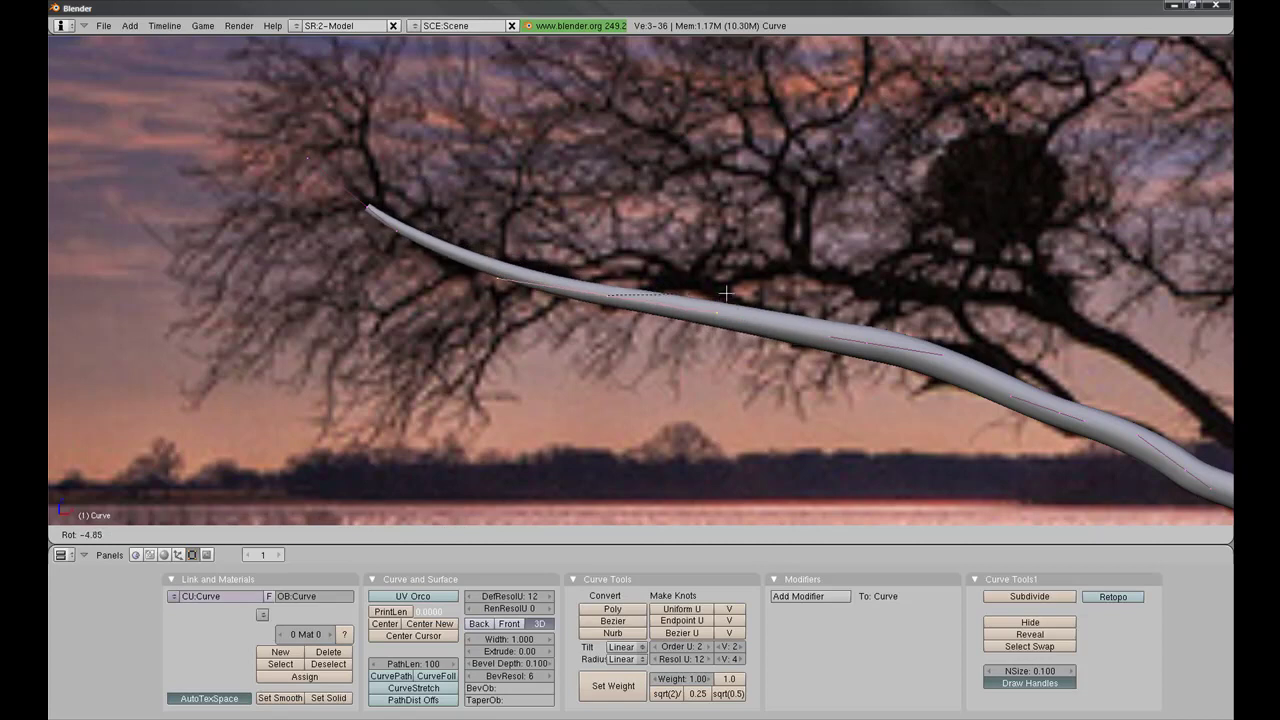
{"action": "left_click", "coordinate": [726, 294]}
Step: Subdivide the next segment inward on the left branch, then raise and rotate its new control point to form a bend
{"action": "right_click", "coordinate": [833, 336], "text": "shift"}
{"action": "key", "text": "w"}
{"action": "left_click", "coordinate": [838, 337]}
{"action": "right_click", "coordinate": [761, 326]}
{"action": "key", "text": "g"}
{"action": "left_click", "coordinate": [718, 300]}
{"action": "key", "text": "r"}
{"action": "left_click", "coordinate": [784, 337]}
Step: Subdivide the left branch's outer segment again, then move the new control point and scale its handles
{"action": "middle_click_drag", "start_coordinate": [407, 244], "coordinate": [594, 290], "text": "shift"}
{"action": "right_click", "coordinate": [678, 324]}
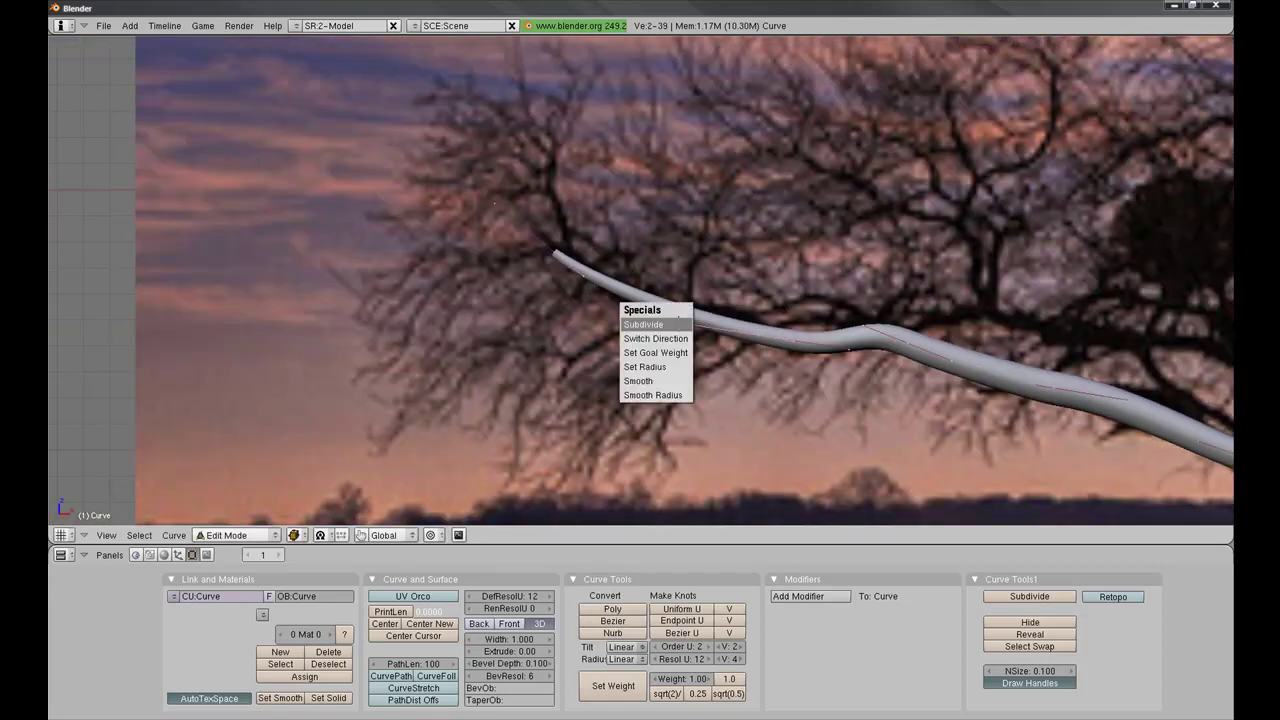
{"action": "key", "text": "g"}
{"action": "left_click", "coordinate": [738, 313]}
{"action": "key", "text": "s"}
{"action": "left_click", "coordinate": [707, 288]}
Step: Adjust the left branch tip's position and scale the handles of the control point at the branch's outer bend
{"action": "right_click", "coordinate": [556, 252]}
{"action": "key", "text": "g"}
{"action": "left_click", "coordinate": [620, 258]}
{"action": "middle_click_drag", "start_coordinate": [620, 258], "coordinate": [640, 276], "text": "ctrl"}
{"action": "middle_click_drag", "start_coordinate": [885, 355], "coordinate": [584, 300], "text": "shift"}
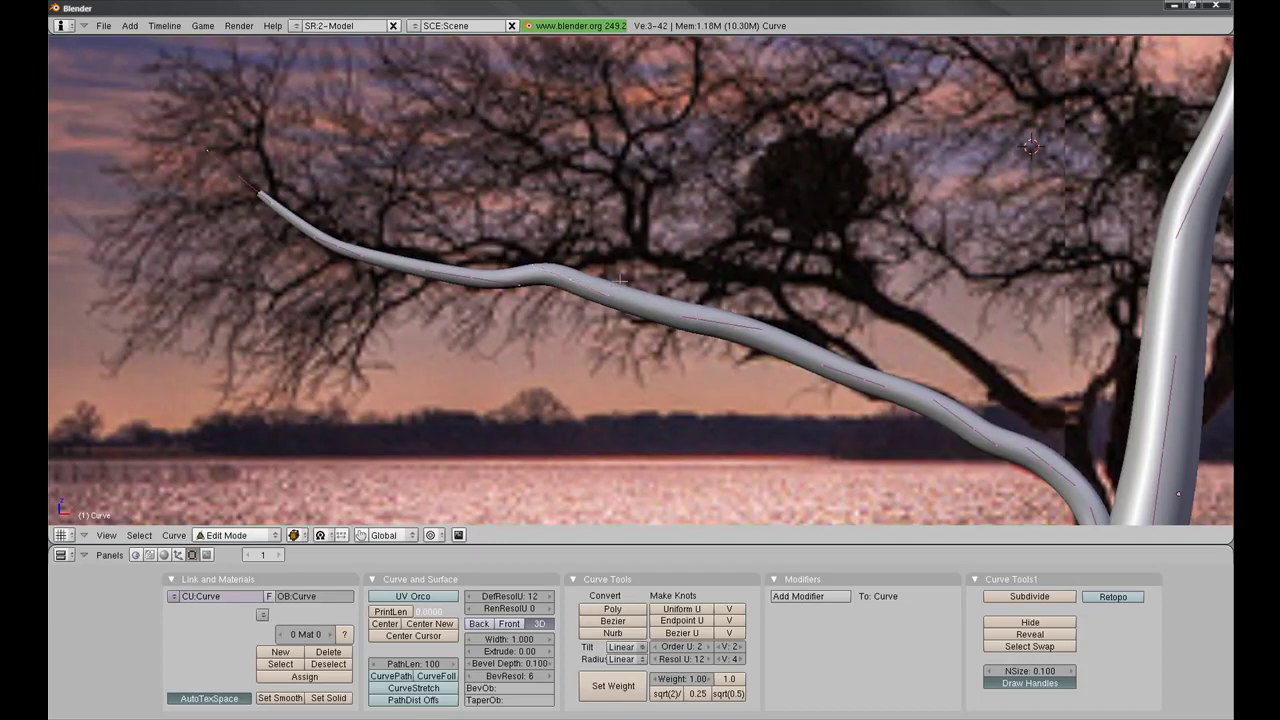
{"action": "scroll", "coordinate": [620, 282], "scroll_direction": "up", "scroll_amount": 2}
{"action": "key", "text": "s"}
{"action": "left_click", "coordinate": [605, 281]}
Step: Reposition a control point on the inner stretch of the left branch near the trunk
{"action": "middle_click_drag", "start_coordinate": [929, 383], "coordinate": [438, 164], "text": "shift"}
{"action": "middle_click_drag", "start_coordinate": [753, 373], "coordinate": [638, 350], "text": "shift"}
{"action": "right_click", "coordinate": [750, 426]}
{"action": "key", "text": "g"}
{"action": "left_click", "coordinate": [703, 335]}
Step: Shrink the radius at the left branch's tip so it ends in a thin point
{"action": "key", "text": "alt+s"}
{"action": "key", "text": "KP_1"}
{"action": "key", "text": "KP_Decimal"}
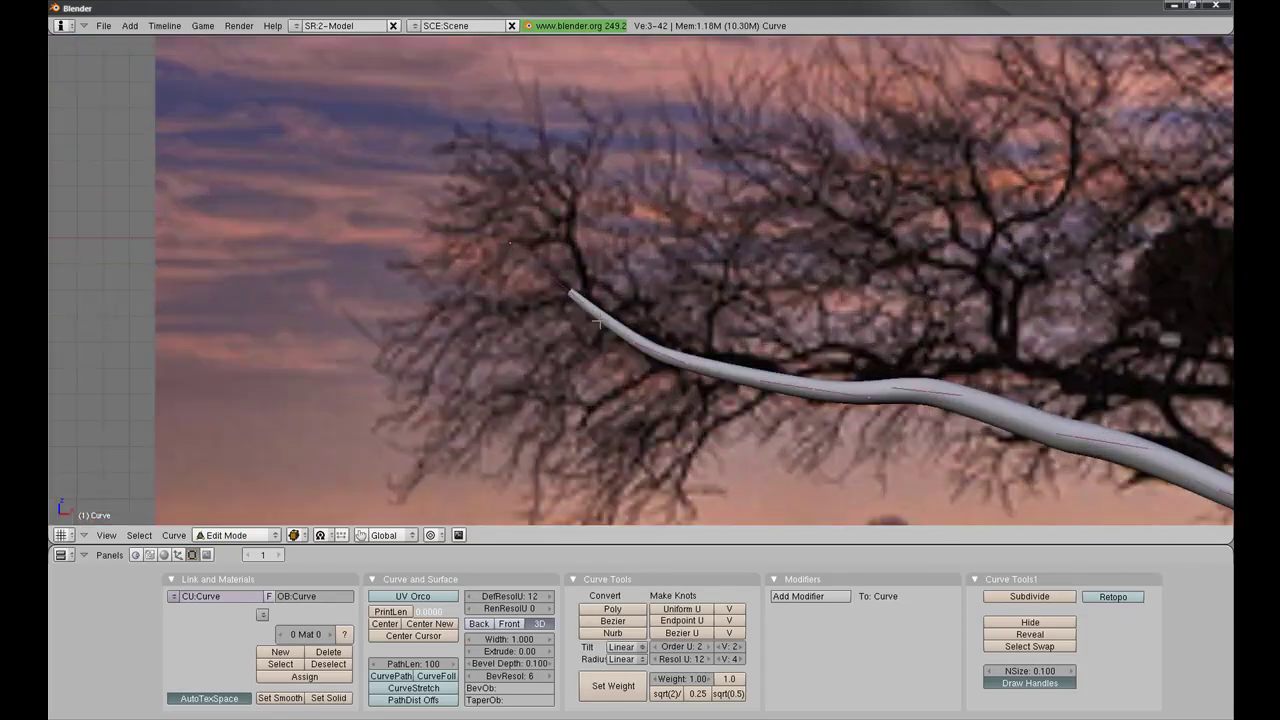
{"action": "key", "text": "alt+s"}
{"action": "left_click", "coordinate": [711, 325]}
{"action": "middle_click_drag", "start_coordinate": [711, 325], "coordinate": [627, 295], "text": "shift"}
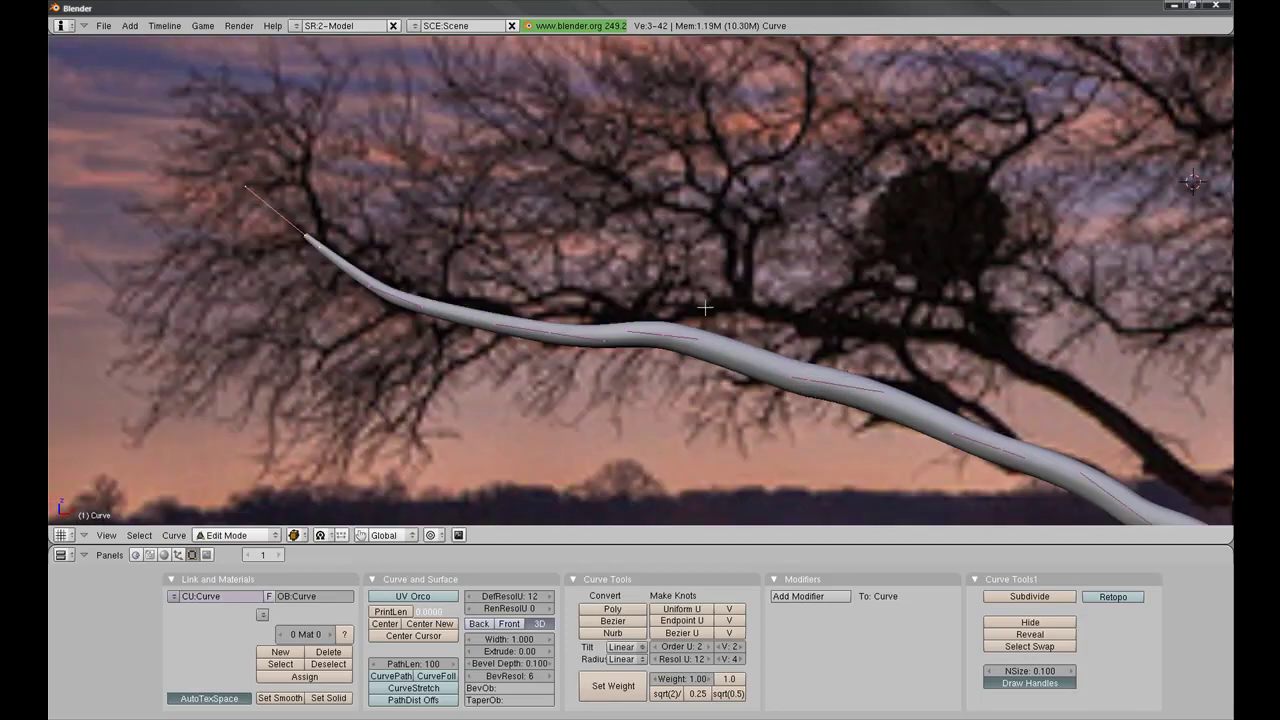
Step: Adjust the positions and handles of the control points midway along the left branch to add subtle bends
{"action": "scroll", "coordinate": [627, 295], "scroll_direction": "down", "scroll_amount": 4}
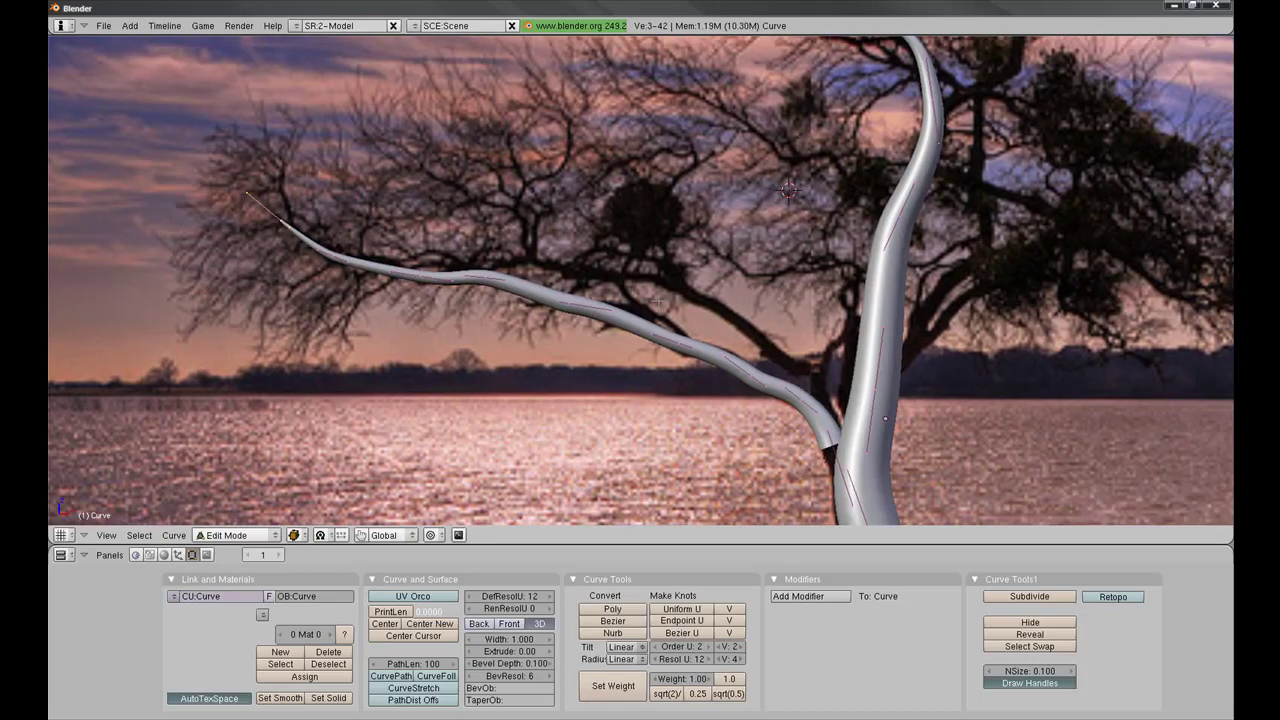
{"action": "scroll", "coordinate": [653, 313], "scroll_direction": "up", "scroll_amount": 2}
{"action": "key", "text": "r"}
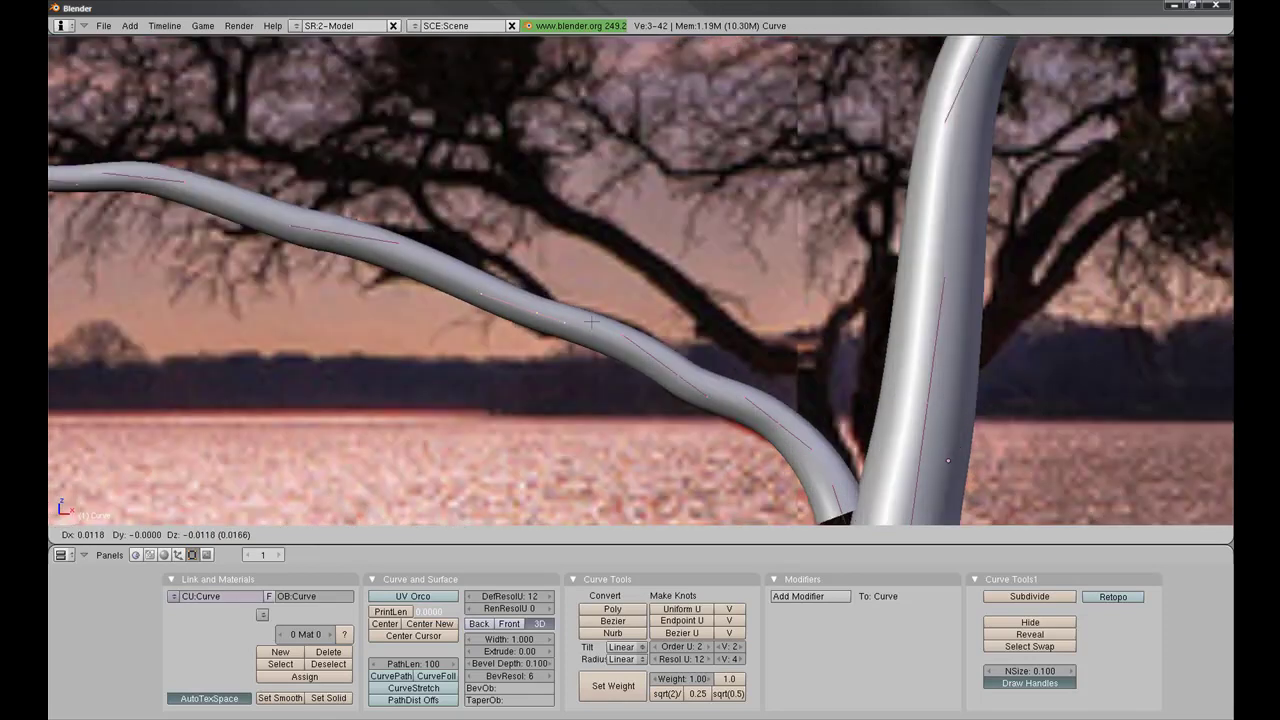
{"action": "key", "text": "g"}
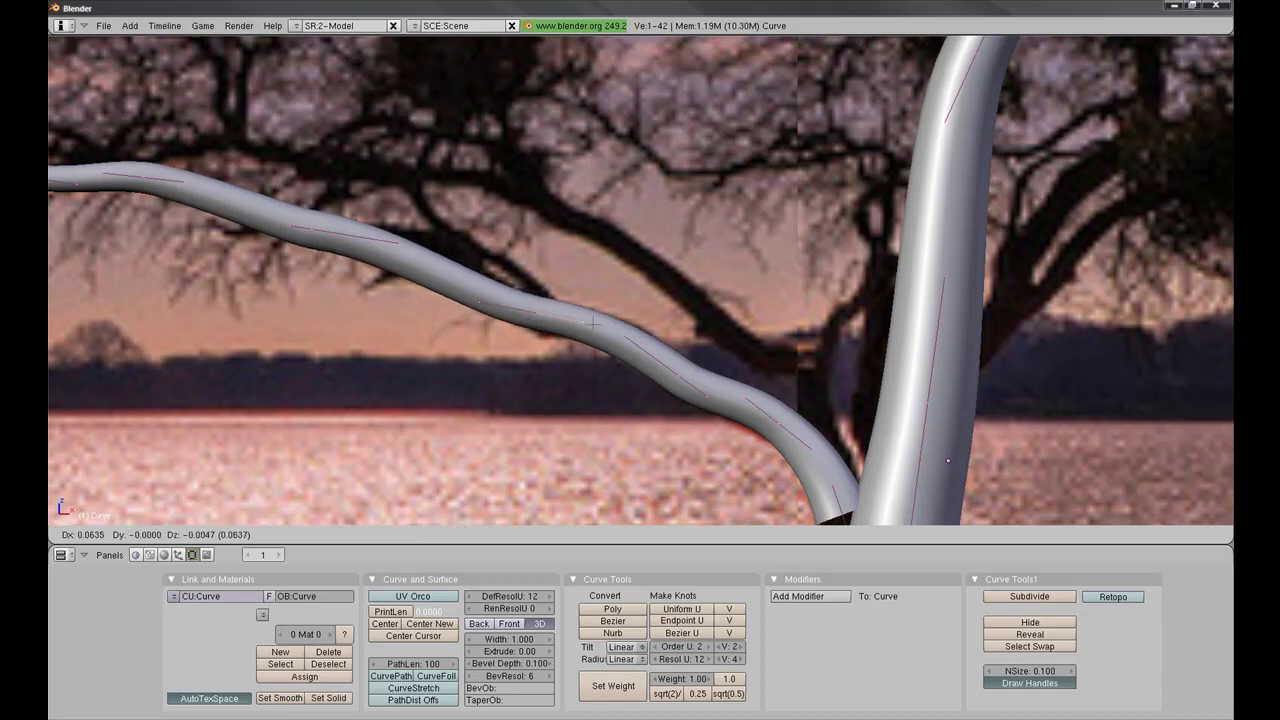
{"action": "scroll", "coordinate": [548, 321], "scroll_direction": "down", "scroll_amount": 2}
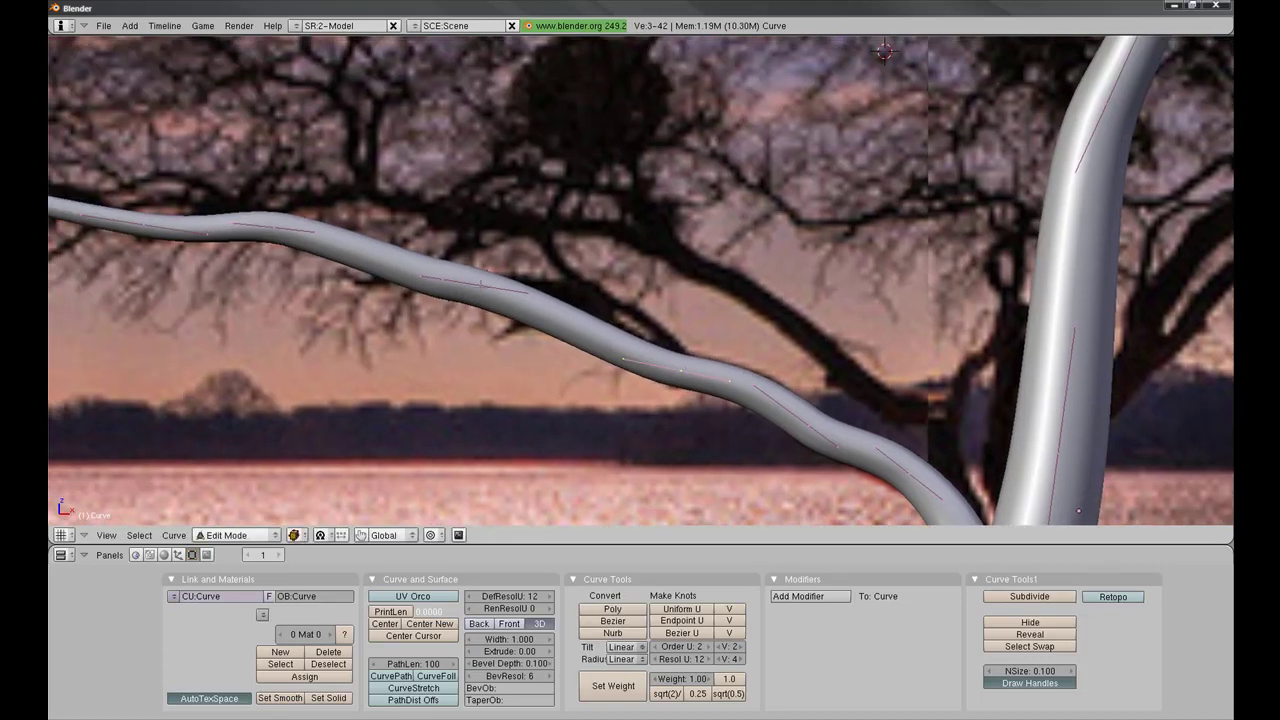
{"action": "left_click", "coordinate": [476, 326]}
{"action": "scroll", "coordinate": [476, 326], "scroll_direction": "down", "scroll_amount": 2}
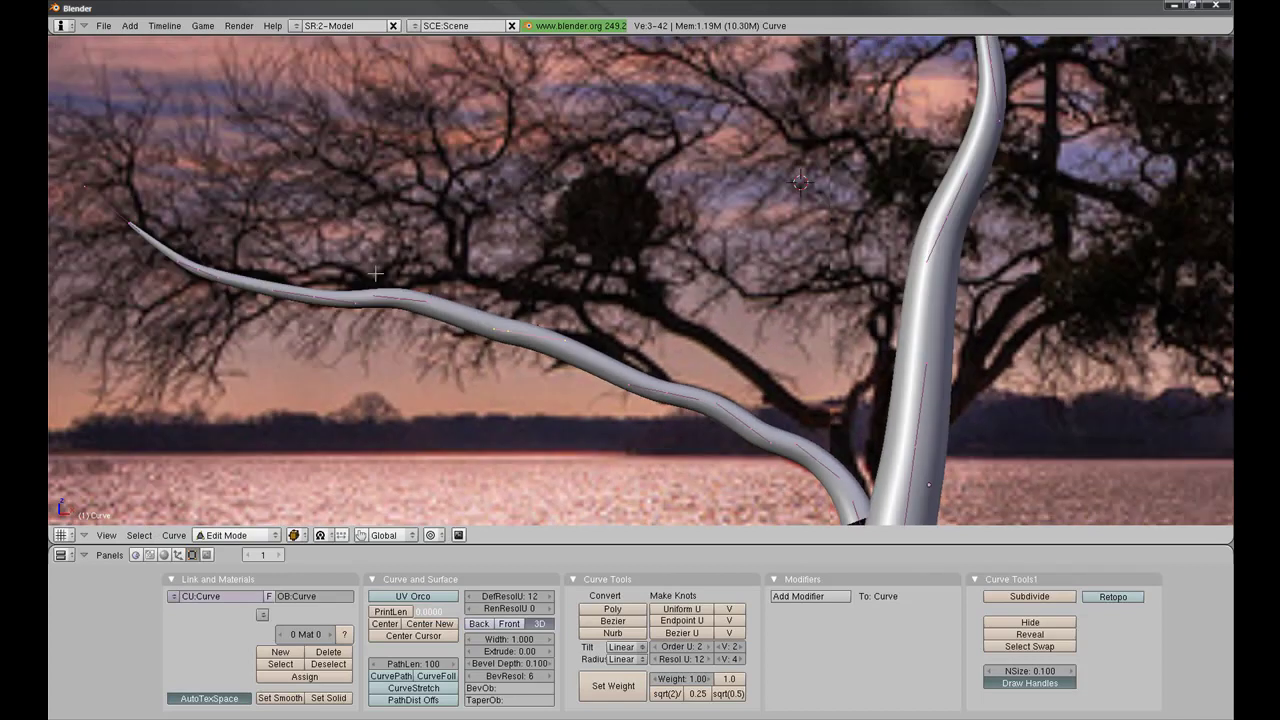
Step: Select all control points and apply Smooth Radius to even out the tapers, then clear the selection
{"action": "middle_click_drag", "start_coordinate": [476, 326], "coordinate": [241, 163], "text": "shift"}
{"action": "scroll", "coordinate": [710, 355], "scroll_direction": "down", "scroll_amount": 3}
{"action": "scroll", "coordinate": [710, 355], "scroll_direction": "up", "scroll_amount": 3}
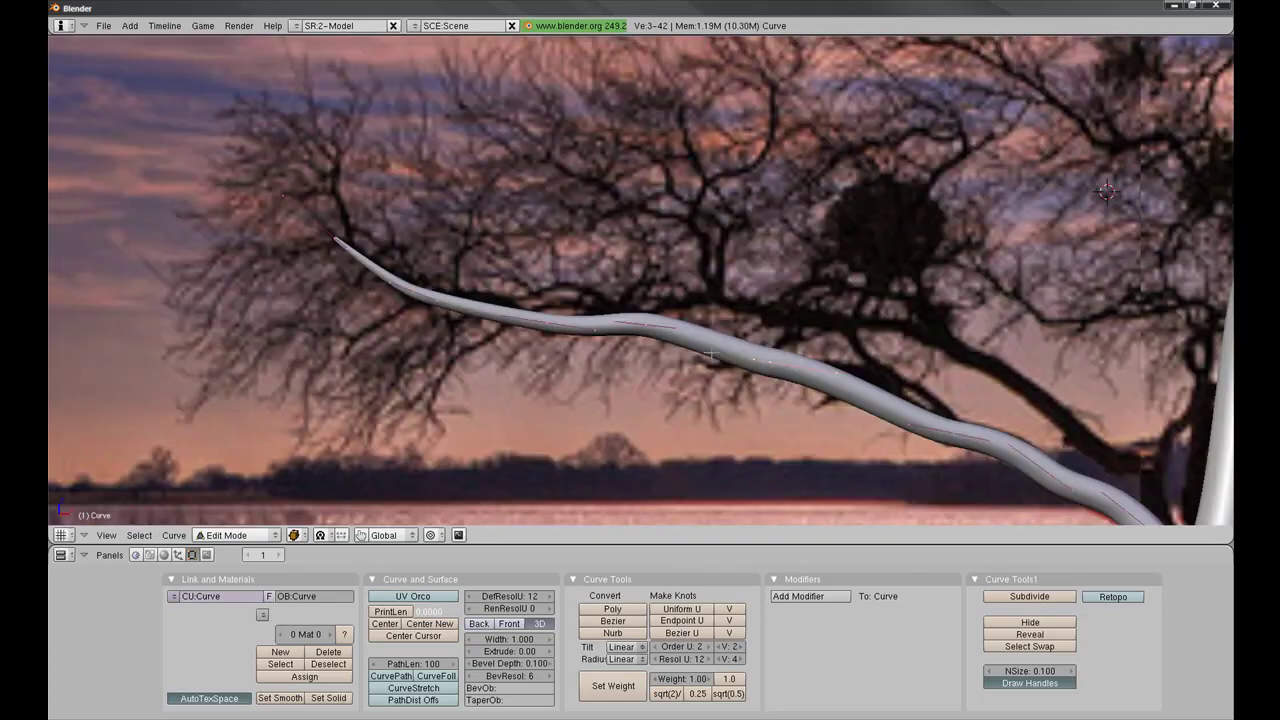
{"action": "key", "text": "Home"}
{"action": "key", "text": "a"}
{"action": "key", "text": "w"}
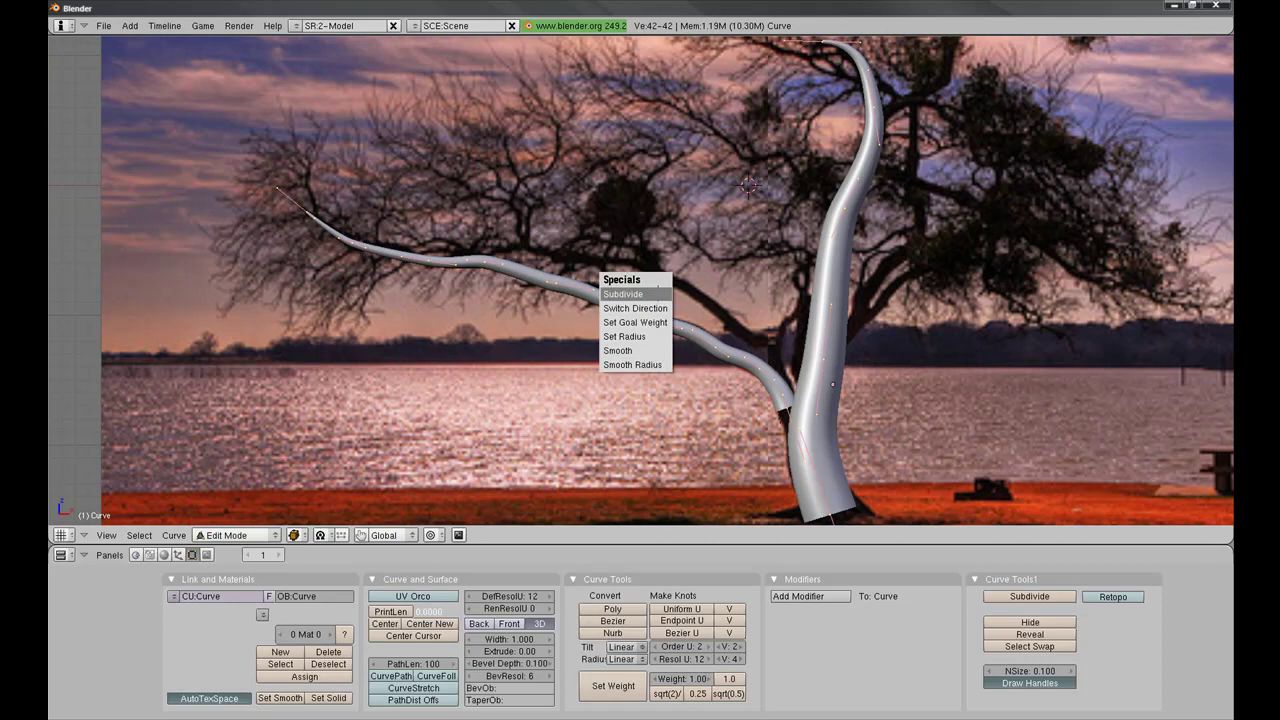
{"action": "left_click", "coordinate": [654, 362]}
{"action": "key", "text": "a"}
Step: Duplicate the trunk's top two control points, then rotate and move the copy to start an upper-right branch
{"action": "scroll", "coordinate": [640, 280], "scroll_direction": "up", "scroll_amount": 2}
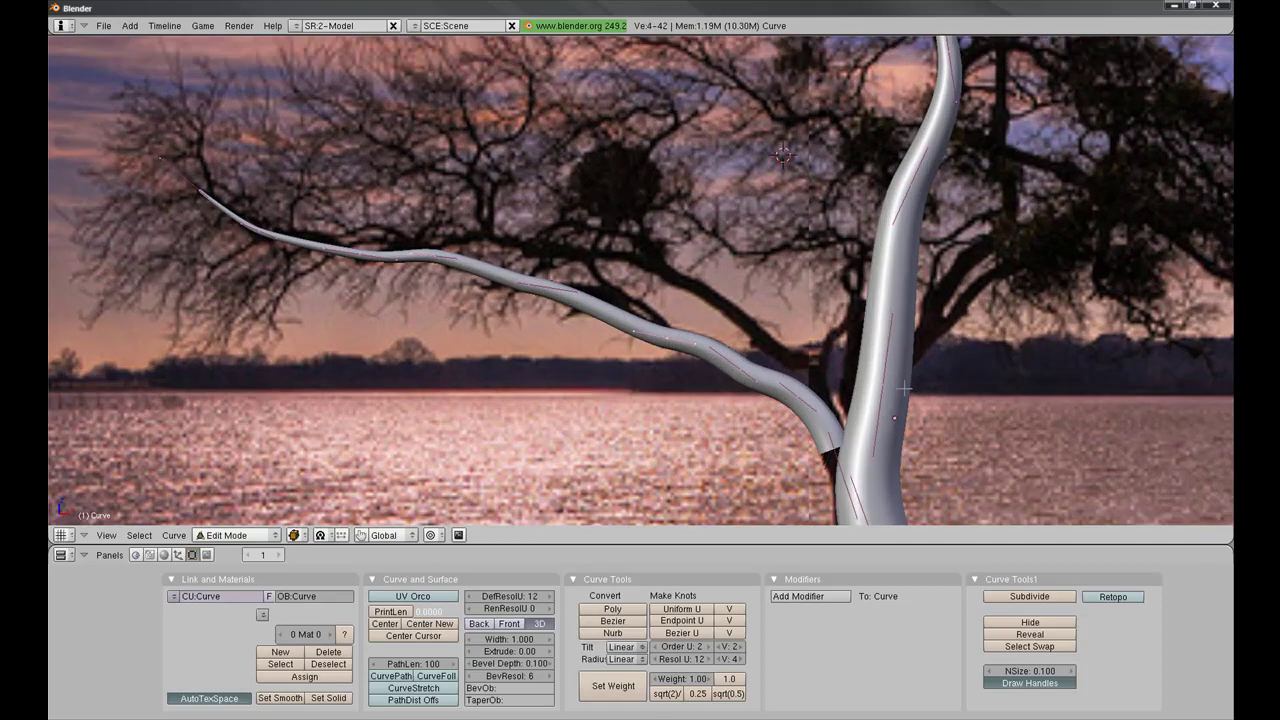
{"action": "middle_click_drag", "start_coordinate": [932, 392], "coordinate": [619, 324], "text": "shift"}
{"action": "right_click", "coordinate": [493, 327], "text": "shift"}
{"action": "middle_click_drag", "start_coordinate": [540, 237], "coordinate": [565, 488], "text": "shift"}
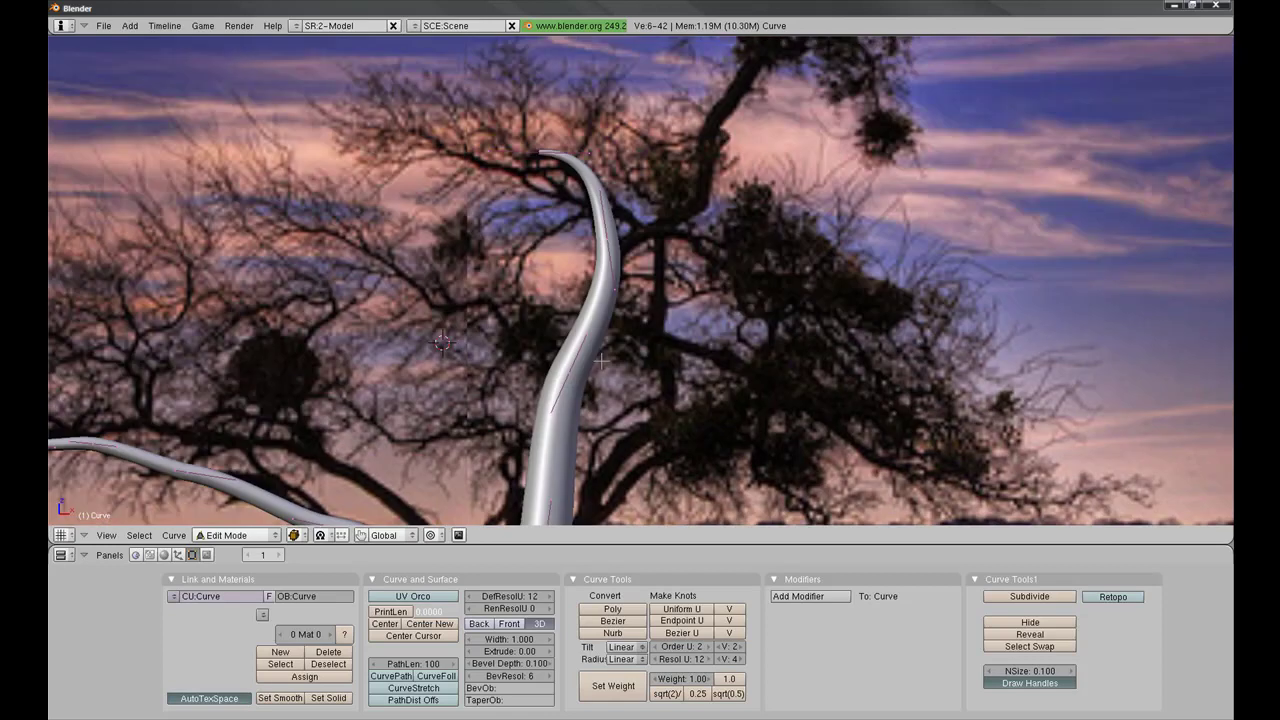
{"action": "key", "text": "shift+d"}
{"action": "key", "text": "r"}
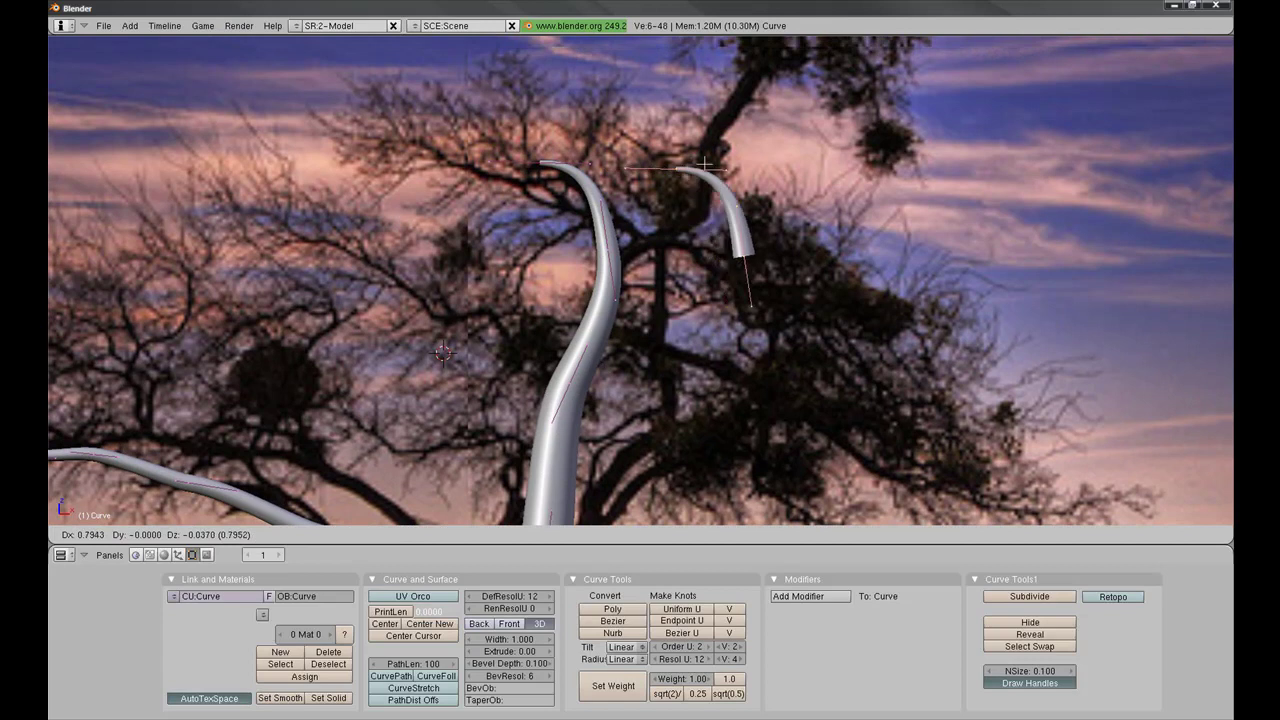
{"action": "key", "text": "Return"}
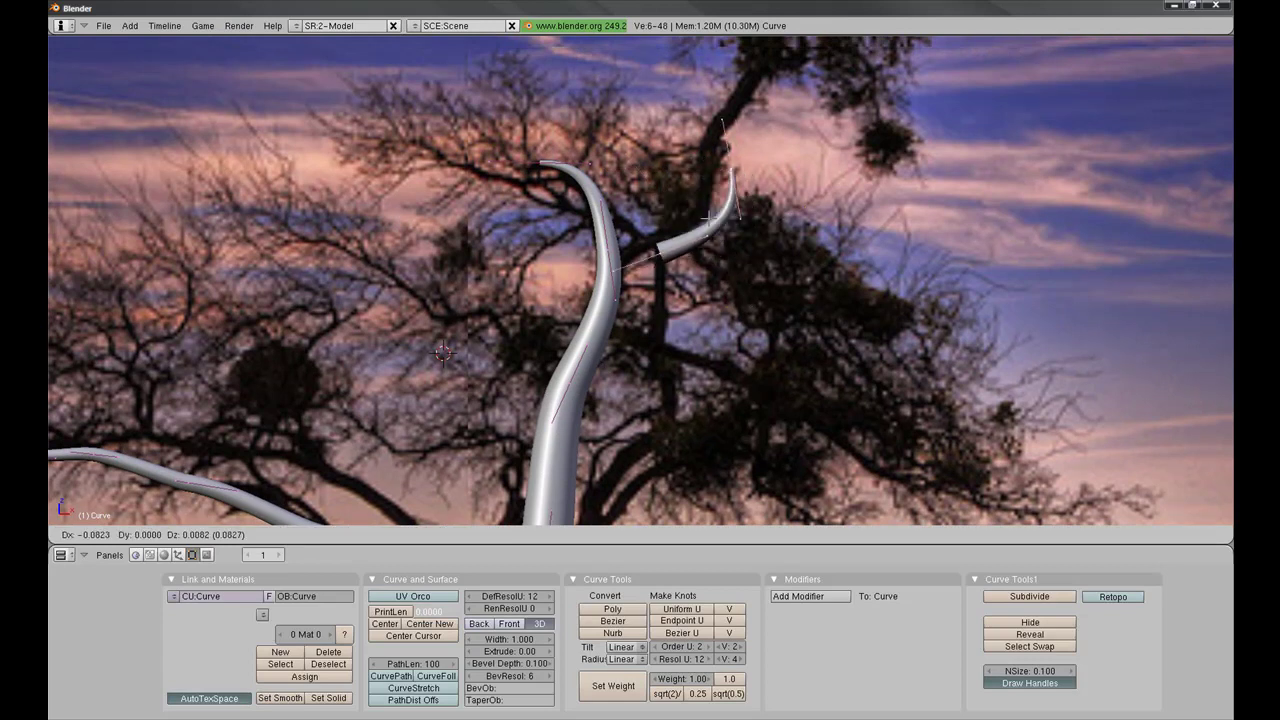
{"action": "key", "text": "g"}
{"action": "key", "text": "Return"}
Step: Stretch the upper-right branch by moving its tip up along the photographed limb and rotating the tip to match
{"action": "middle_click_drag", "start_coordinate": [640, 280], "coordinate": [590, 330], "text": "shift"}
{"action": "right_click", "coordinate": [693, 178]}
{"action": "key", "text": "g"}
{"action": "key", "text": "Return"}
{"action": "middle_click_drag", "start_coordinate": [640, 280], "coordinate": [516, 435], "text": "shift"}
{"action": "key", "text": "g"}
{"action": "key", "text": "Return"}
{"action": "key", "text": "g"}
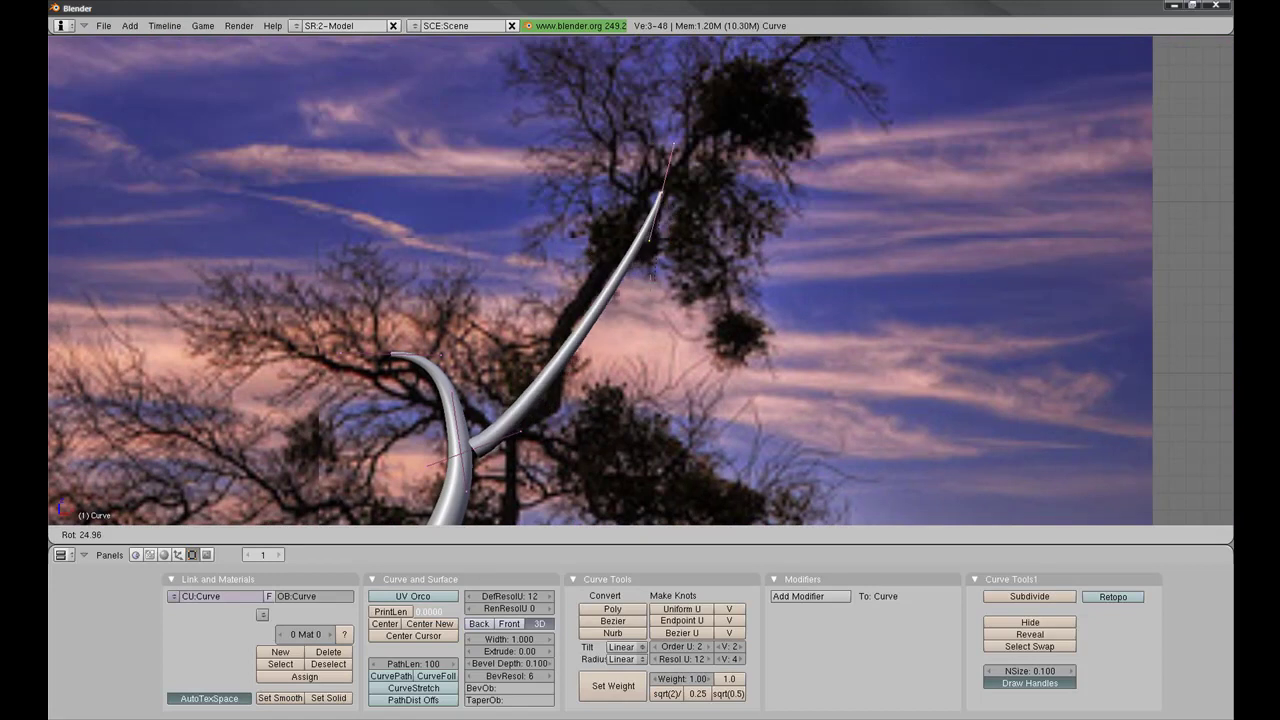
{"action": "key", "text": "Return"}
{"action": "key", "text": "g"}
{"action": "key", "text": "Return"}
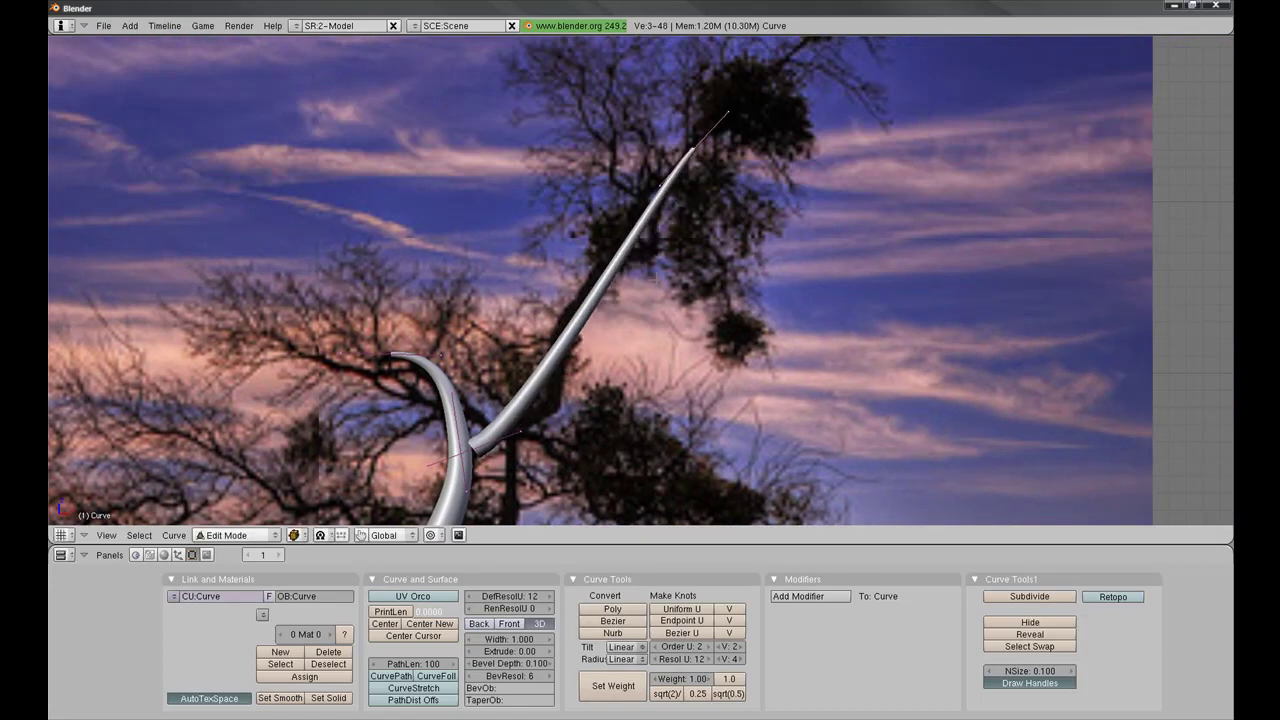
Step: Subdivide the upper-right branch and move its new middle control point onto the photographed limb
{"action": "middle_click_drag", "start_coordinate": [547, 427], "coordinate": [567, 375], "text": "shift"}
{"action": "key", "text": "w"}
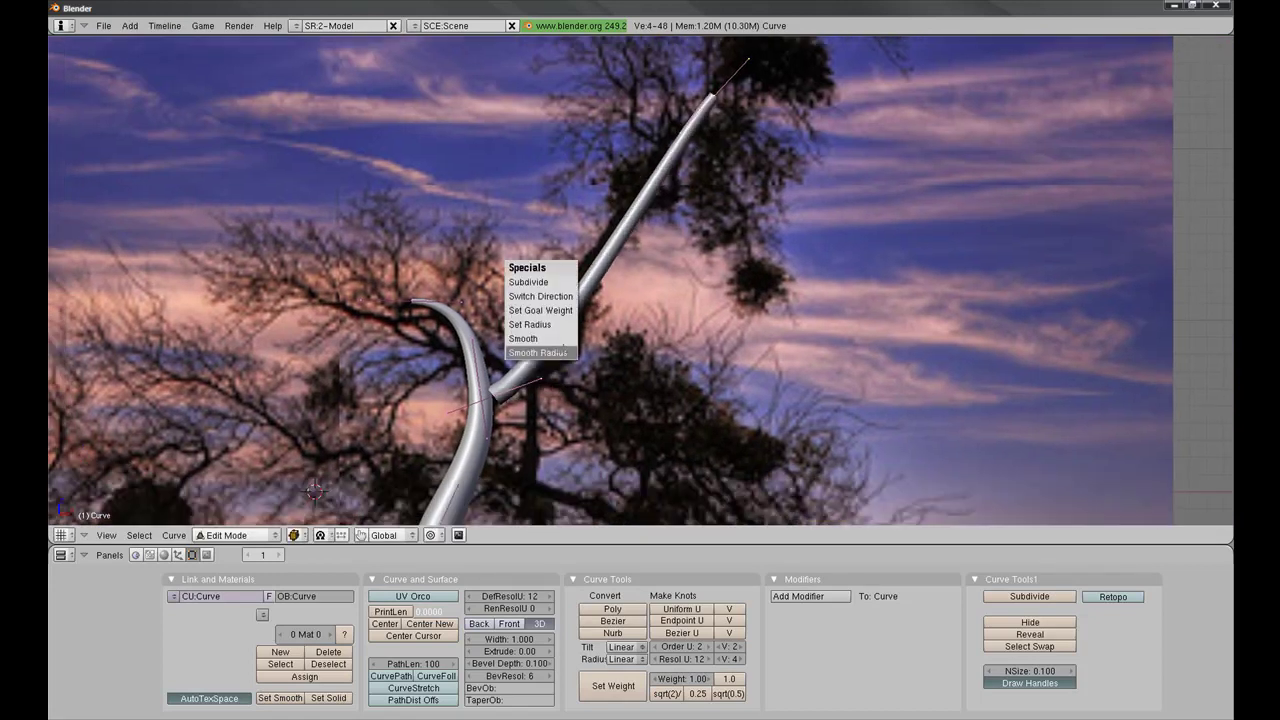
{"action": "left_click", "coordinate": [545, 284]}
{"action": "right_click", "coordinate": [608, 257]}
{"action": "key", "text": "g"}
{"action": "key", "text": "Return"}
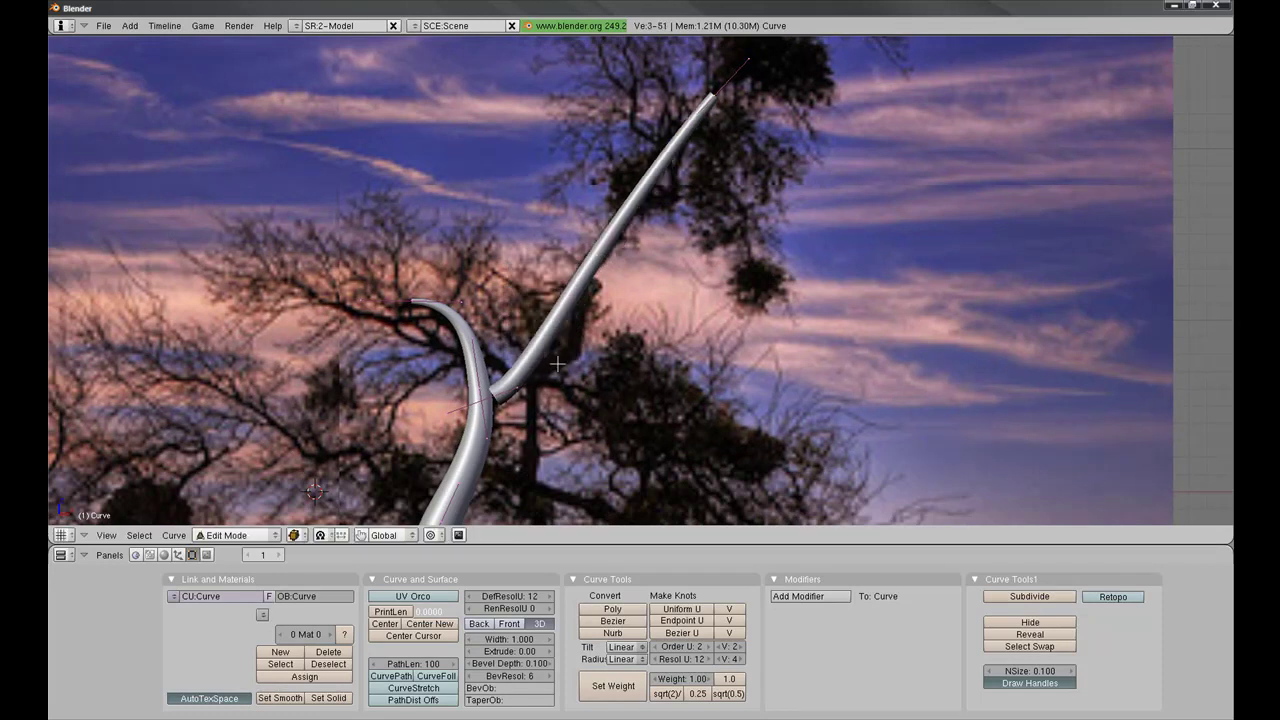
Step: Move the control points in the upper-right branch's lower half to trace the limb's sharp bend near the trunk
{"action": "right_click", "coordinate": [562, 326]}
{"action": "key", "text": "g"}
{"action": "key", "text": "Return"}
{"action": "key", "text": "g"}
{"action": "key", "text": "Return"}
{"action": "key", "text": "g"}
{"action": "key", "text": "Return"}
Step: Move the control point on the upper-right branch's upper half to the right to add a second bend
{"action": "key", "text": "ctrl+KP_6"}
{"action": "key", "text": "ctrl+KP_8"}
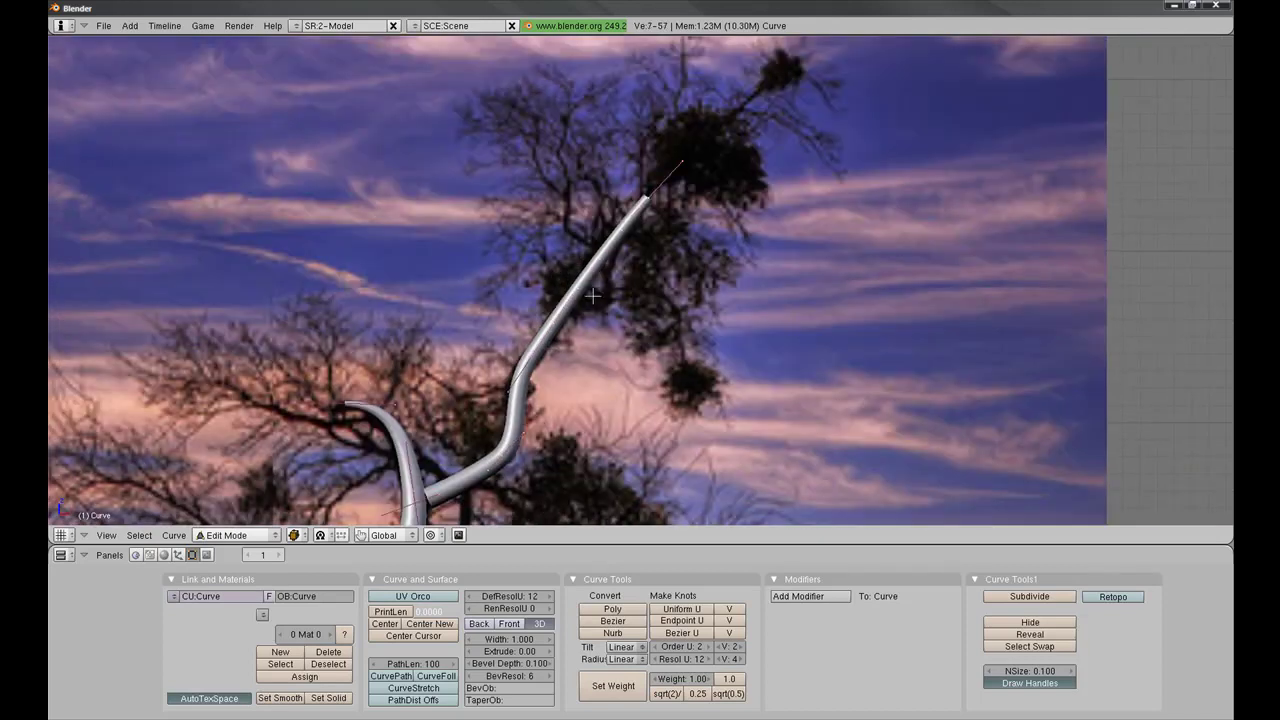
{"action": "key", "text": "g"}
{"action": "key", "text": "Return"}
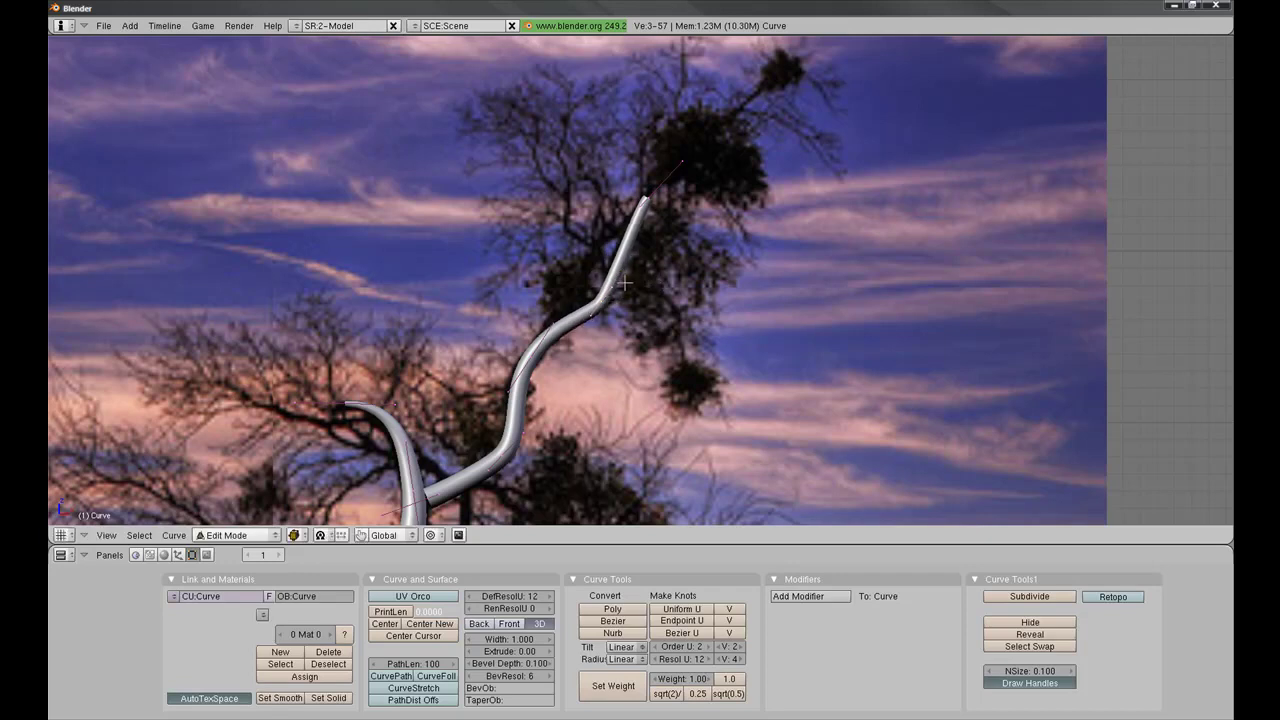
{"action": "key", "text": "g"}
{"action": "key", "text": "Return"}
Step: Shrink the radius of the upper-right branch's tip control point so the branch tapers to a point
{"action": "scroll", "coordinate": [650, 260], "scroll_direction": "down", "scroll_amount": 2}
{"action": "key", "text": "alt+s"}
{"action": "right_click", "coordinate": [680, 230]}
{"action": "scroll", "coordinate": [680, 230], "scroll_direction": "up", "scroll_amount": 2}
{"action": "key", "text": "alt+s"}
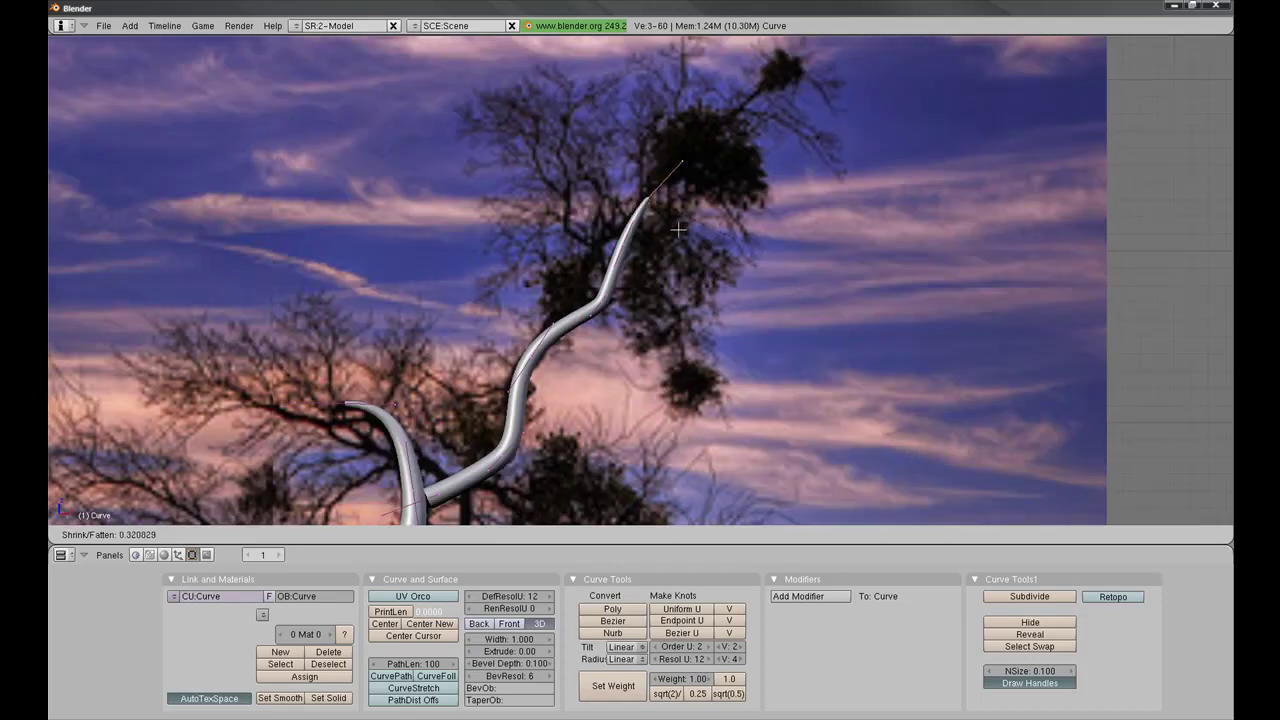
{"action": "left_click", "coordinate": [678, 230]}
{"action": "middle_click_drag", "start_coordinate": [678, 230], "coordinate": [620, 325]}
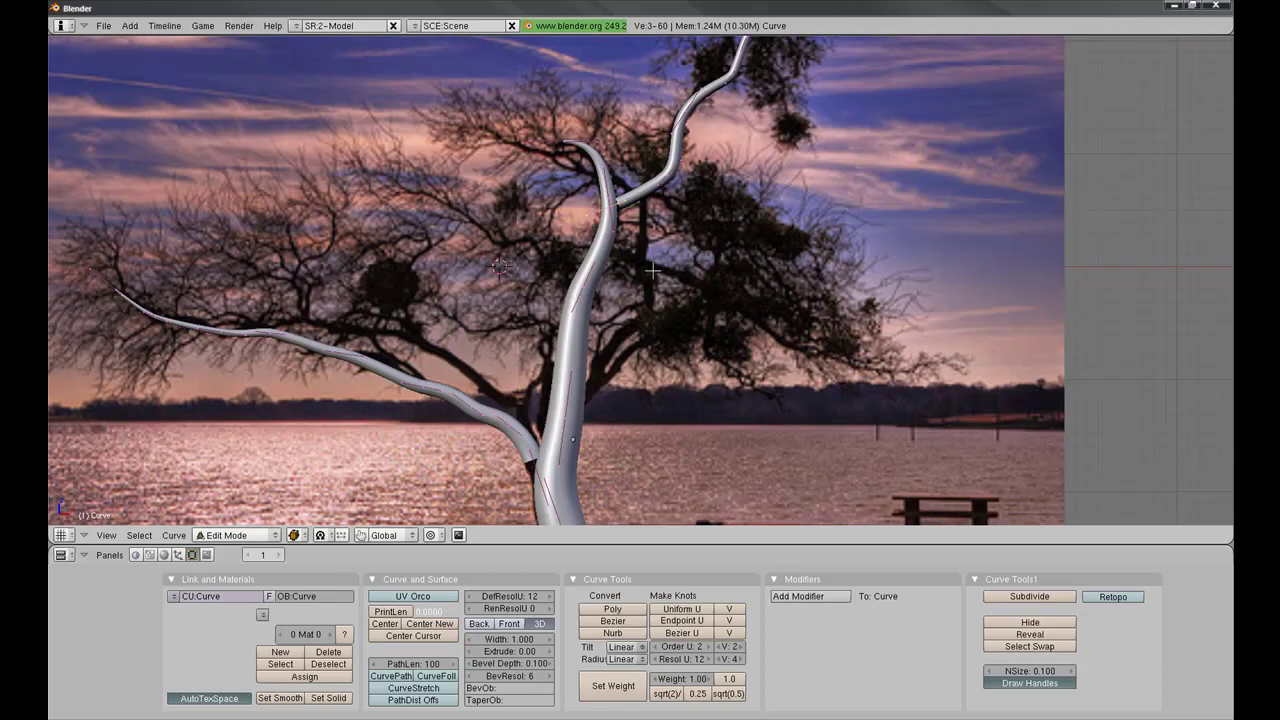
Step: Smooth the radius across all control points of the tree curve and return to Object Mode
{"action": "key", "text": "w"}
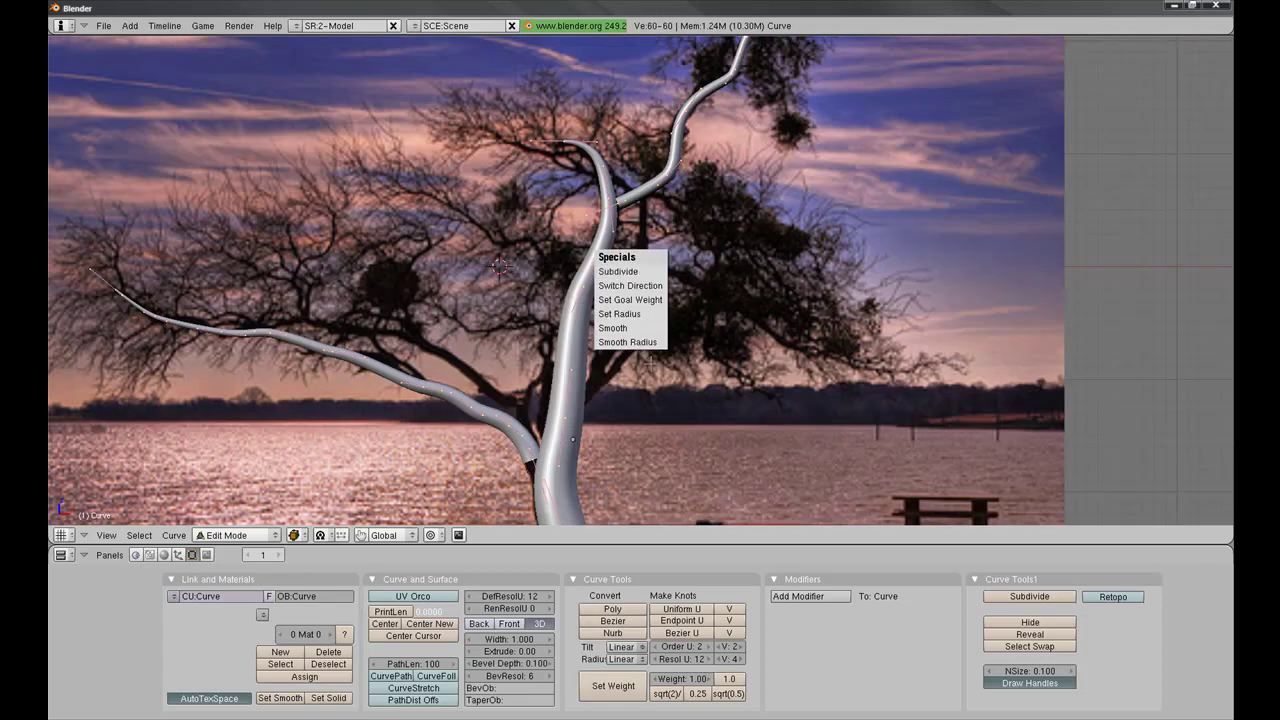
{"action": "left_click", "coordinate": [627, 342]}
{"action": "scroll", "coordinate": [645, 330], "scroll_direction": "down", "scroll_amount": 1}
{"action": "scroll", "coordinate": [645, 330], "scroll_direction": "up", "scroll_amount": 1}
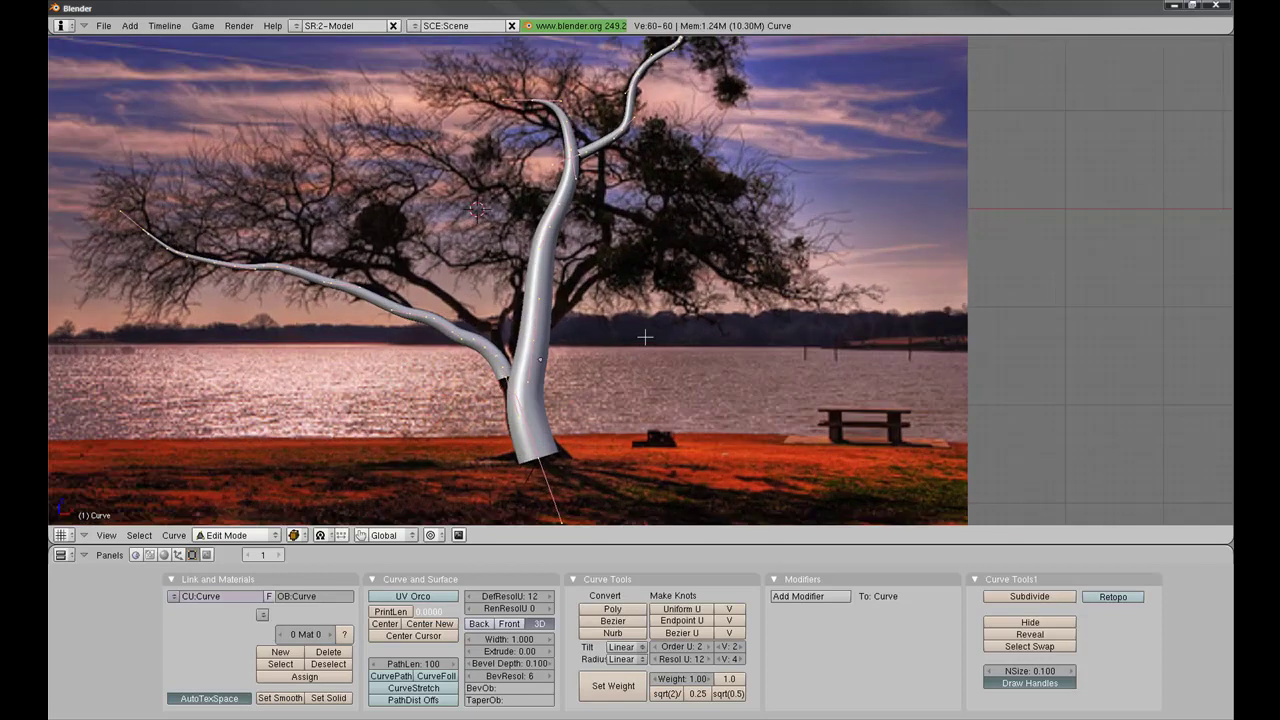
{"action": "middle_click_drag", "start_coordinate": [614, 318], "coordinate": [701, 354], "text": "shift"}
{"action": "key", "text": "Tab"}
{"action": "scroll", "coordinate": [729, 326], "scroll_direction": "down", "scroll_amount": 1}
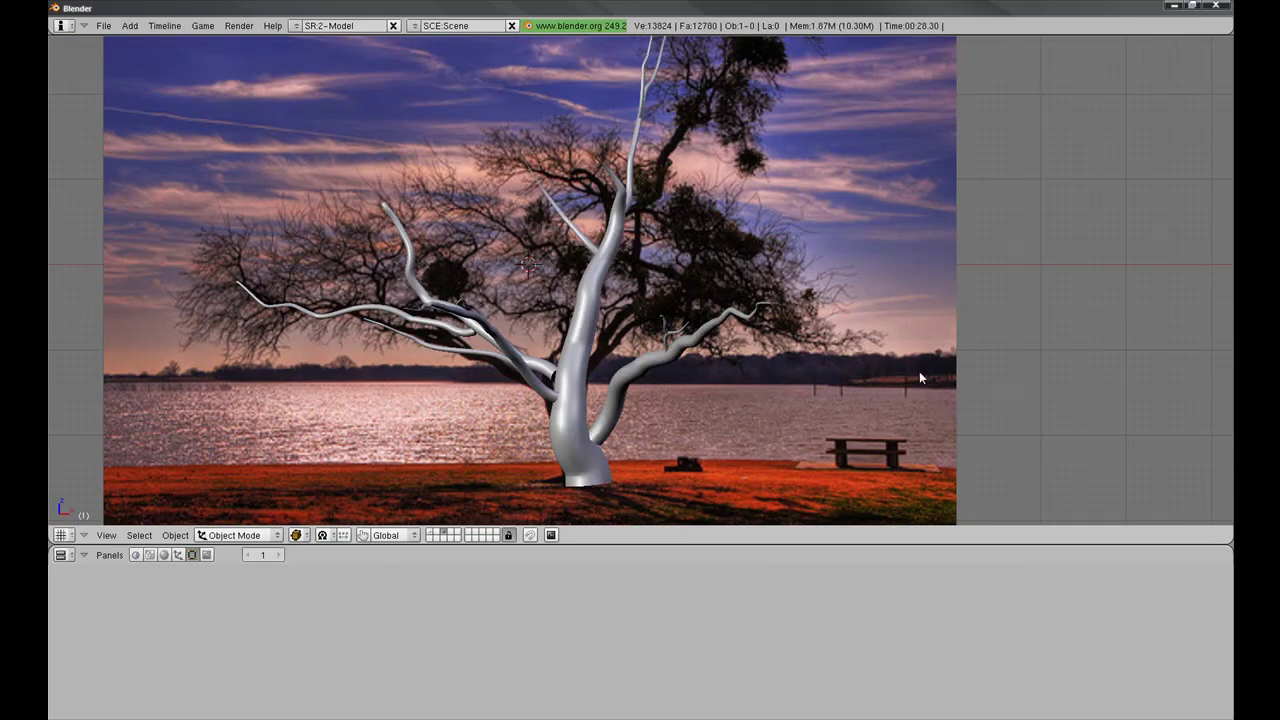
Step: Examine the fully branched tree curve from several angles and return to the front view
{"action": "middle_click_drag", "start_coordinate": [725, 347], "coordinate": [521, 295]}
{"action": "right_click", "coordinate": [537, 322]}
{"action": "key", "text": "Tab"}
{"action": "key", "text": "Tab"}
{"action": "scroll", "coordinate": [529, 351], "scroll_direction": "down", "scroll_amount": 3}
{"action": "key", "text": "KP_0"}
{"action": "key", "text": "KP_1"}
{"action": "middle_click_drag", "start_coordinate": [521, 295], "coordinate": [389, 393], "text": "ctrl"}
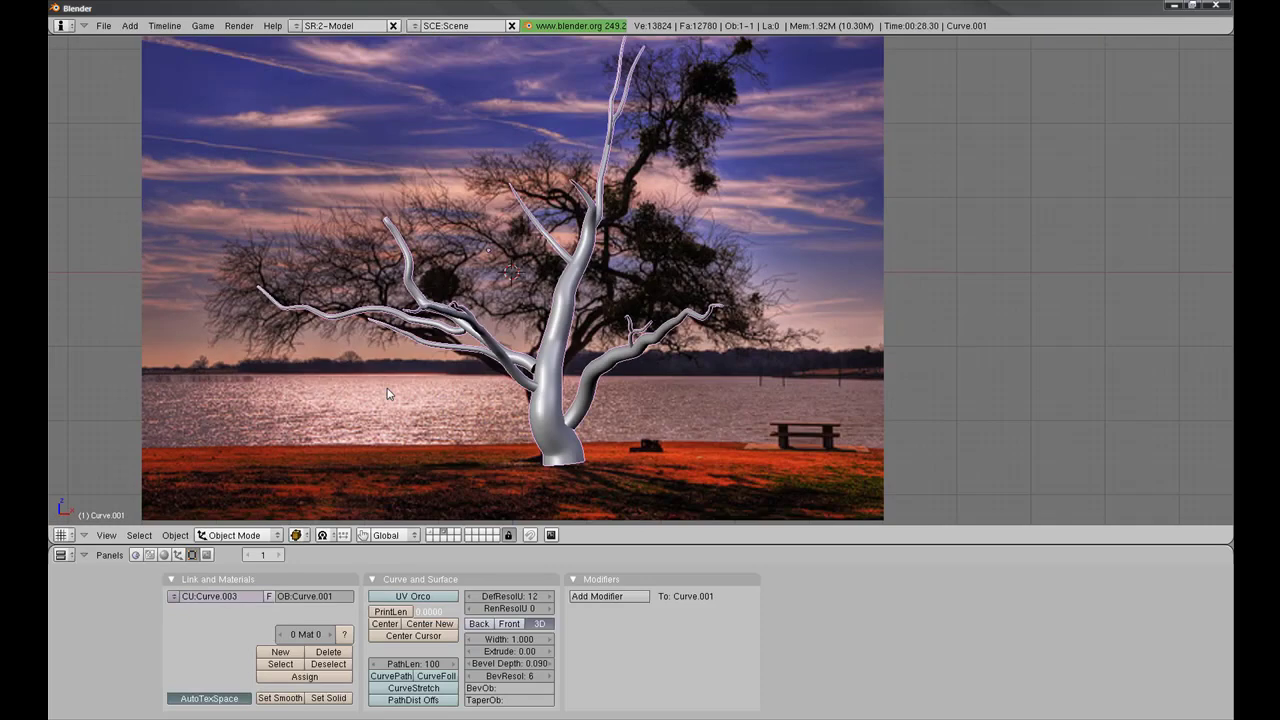
Step: Turn off the background reference image behind the tree
{"action": "left_click", "coordinate": [106, 535]}
{"action": "left_click", "coordinate": [145, 478]}
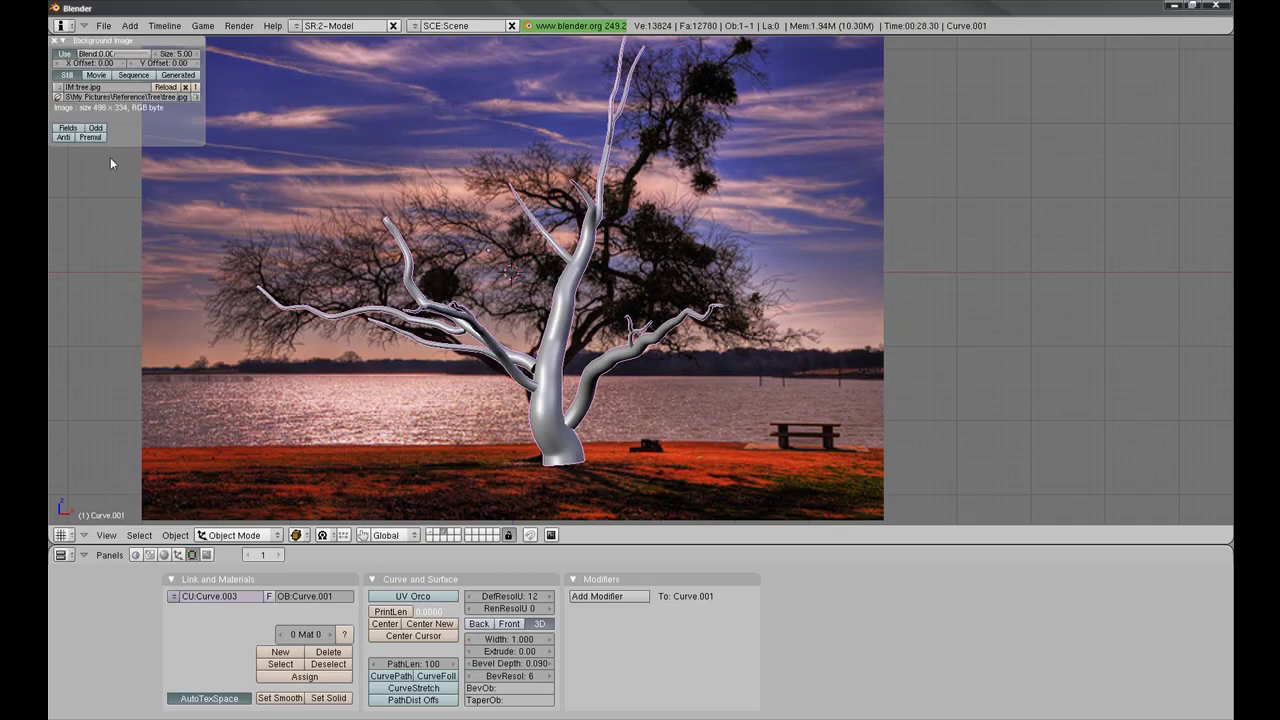
{"action": "left_click", "coordinate": [64, 54]}
{"action": "left_click", "coordinate": [55, 40]}
{"action": "scroll", "coordinate": [440, 262], "scroll_direction": "down", "scroll_amount": 4}
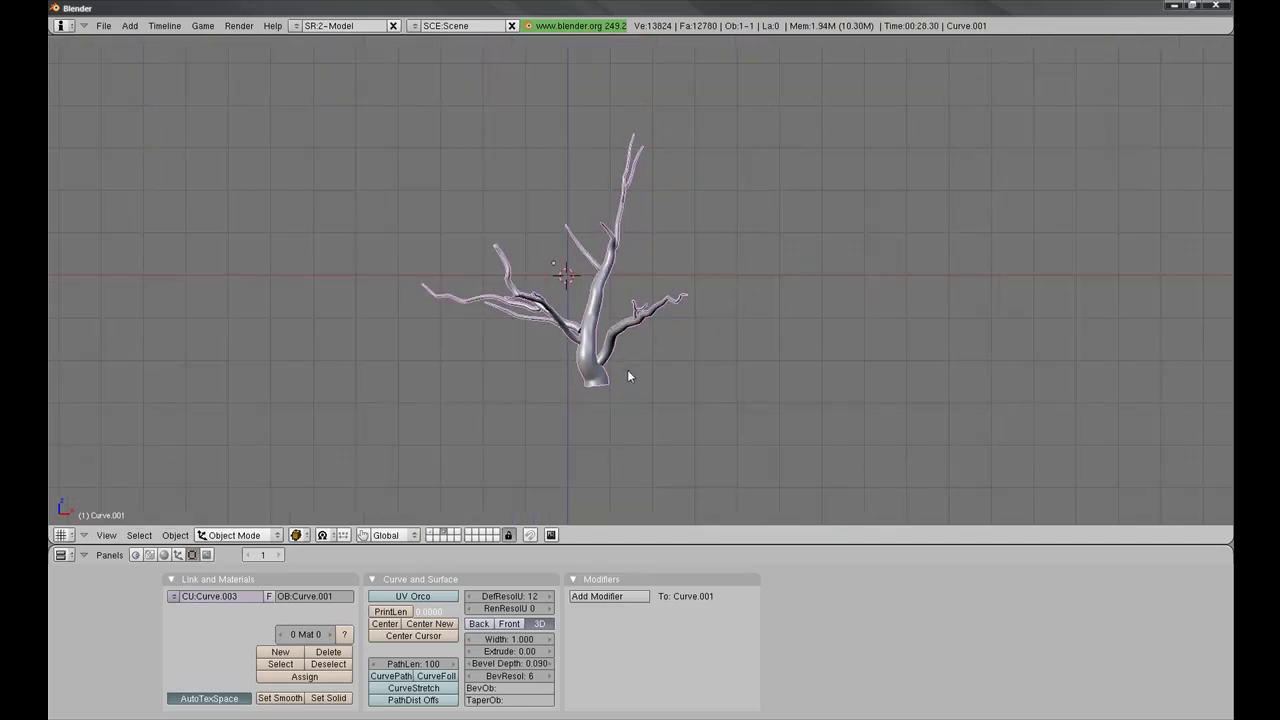
{"action": "scroll", "coordinate": [629, 370], "scroll_direction": "up", "scroll_amount": 3}
Step: Add a cube mesh and move it up over the tree's upper branches
{"action": "key", "text": "space"}
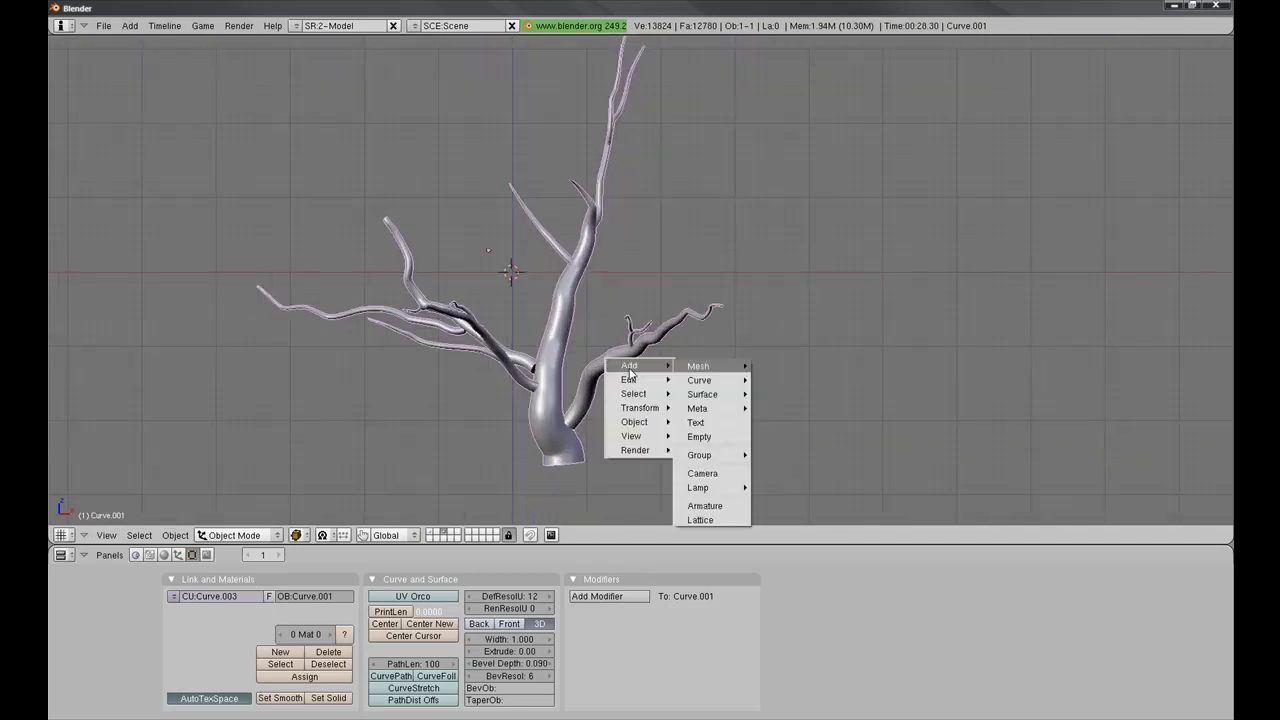
{"action": "mouse_move", "coordinate": [729, 369]}
{"action": "left_click", "coordinate": [776, 380]}
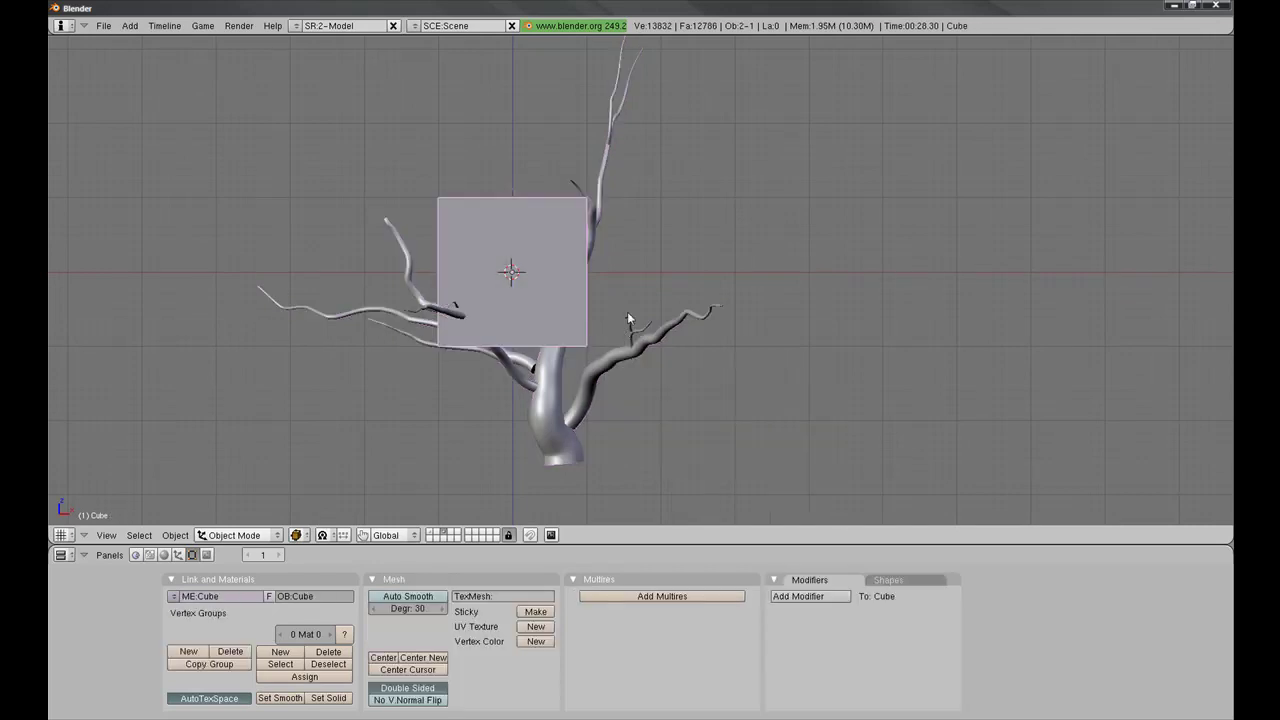
{"action": "key", "text": "g"}
{"action": "left_click", "coordinate": [805, 150]}
Step: Add a Subsurf modifier to the cube with Levels and Render Levels at 3, and show the scene in wireframe
{"action": "left_click", "coordinate": [810, 596]}
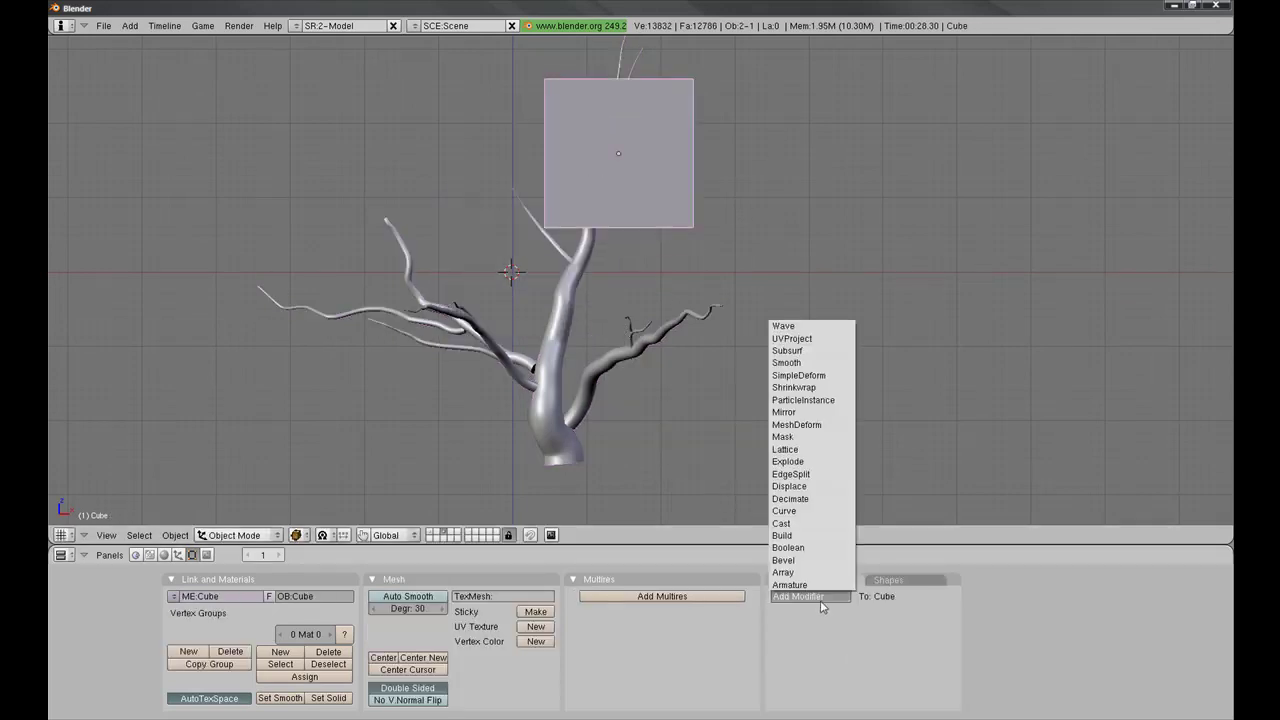
{"action": "left_click", "coordinate": [818, 352]}
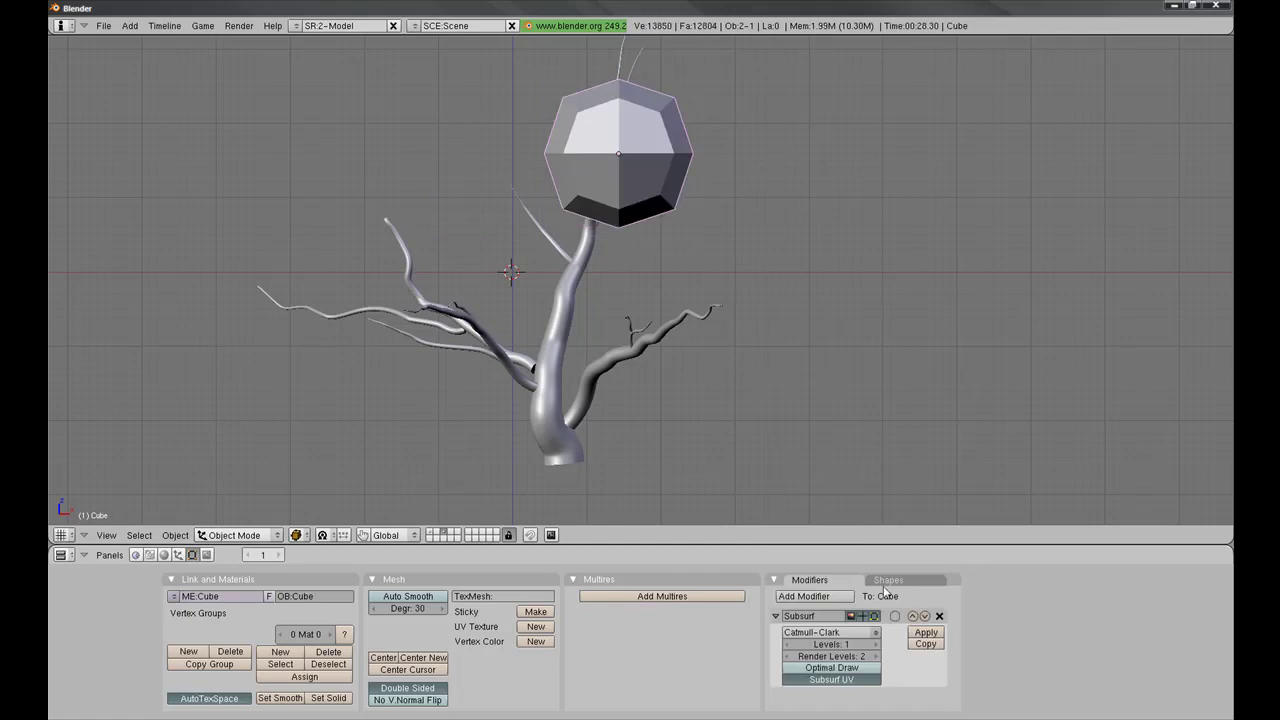
{"action": "left_click", "coordinate": [877, 645]}
{"action": "left_click", "coordinate": [876, 644]}
{"action": "scroll", "coordinate": [654, 244], "scroll_direction": "up", "scroll_amount": 2}
{"action": "scroll", "coordinate": [653, 242], "scroll_direction": "down", "scroll_amount": 3}
{"action": "key", "text": "z"}
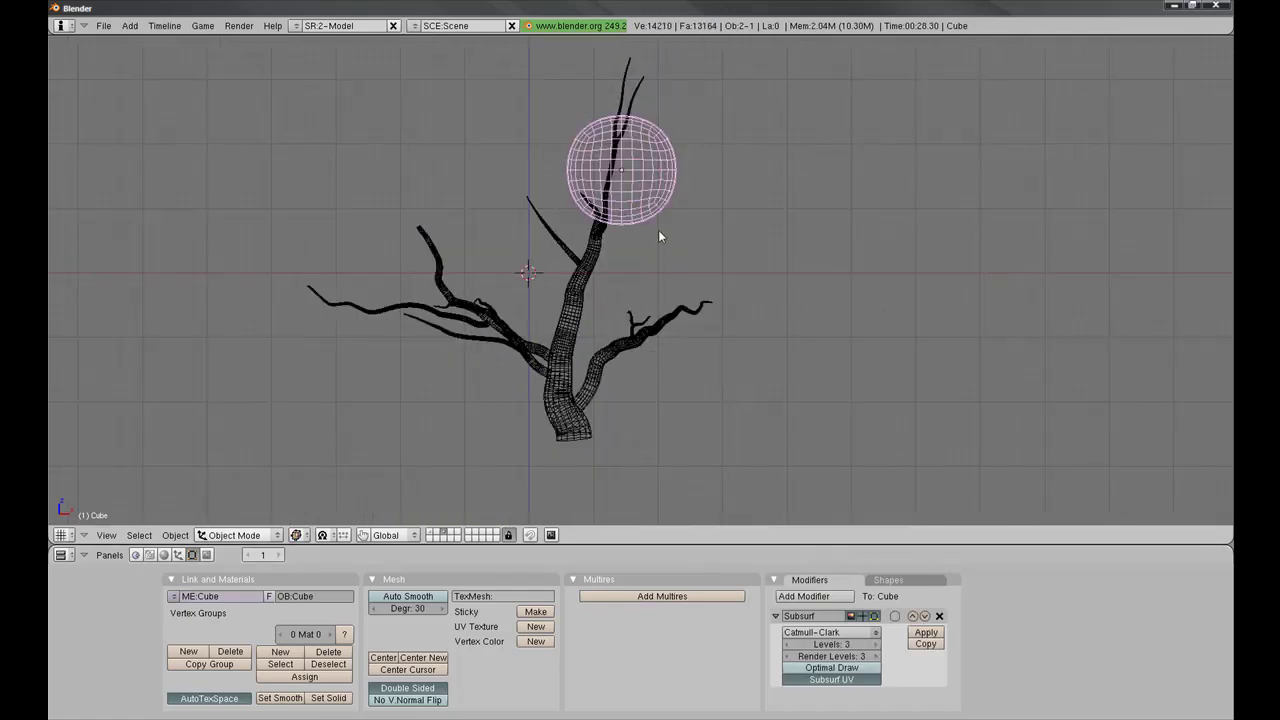
Step: Move the sphere down from the treetop to the twigs of the lower-right limb, positioning it from two angles
{"action": "scroll", "coordinate": [655, 228], "scroll_direction": "up", "scroll_amount": 2}
{"action": "key", "text": "g"}
{"action": "left_click", "coordinate": [683, 367]}
{"action": "middle_click_drag", "start_coordinate": [683, 367], "coordinate": [610, 395]}
{"action": "key", "text": "g"}
{"action": "left_click", "coordinate": [600, 470]}
{"action": "middle_click_drag", "start_coordinate": [600, 470], "coordinate": [505, 415]}
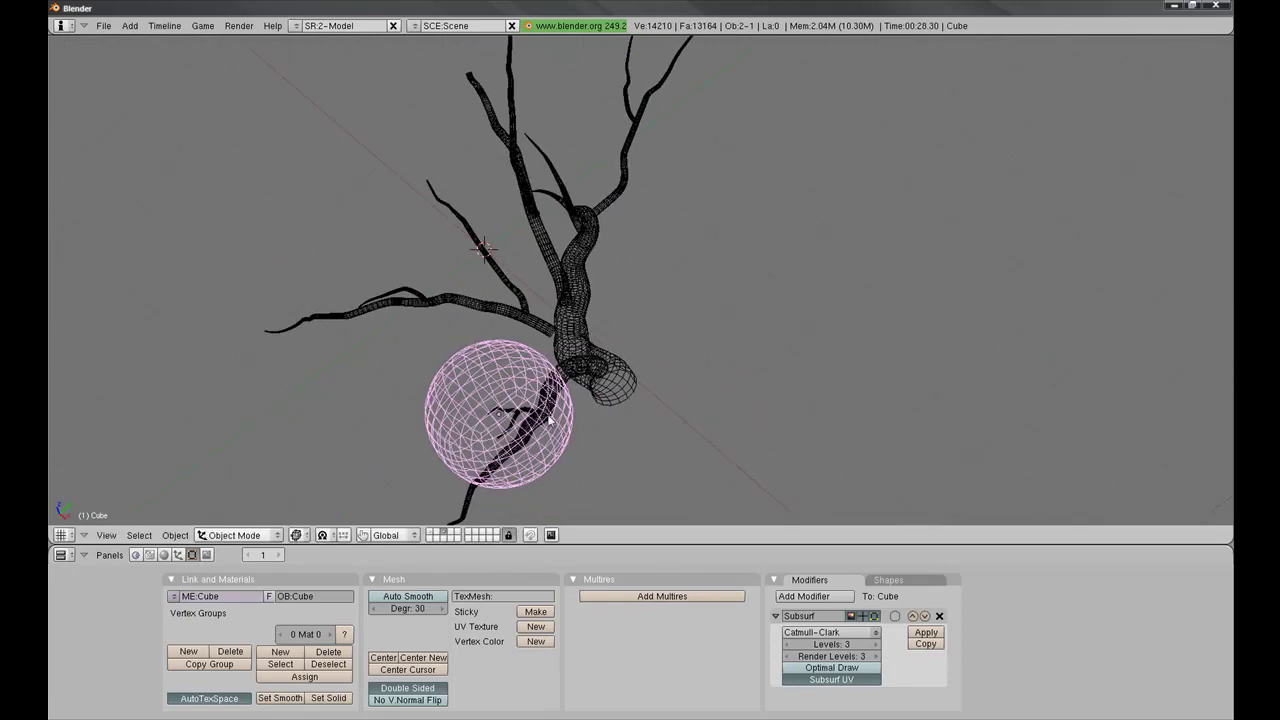
Step: Scale the sphere down and move it towards the small twigs on the limb
{"action": "middle_click_drag", "start_coordinate": [664, 431], "coordinate": [735, 361]}
{"action": "key", "text": "s"}
{"action": "left_click", "coordinate": [645, 353]}
{"action": "key", "text": "g"}
{"action": "left_click", "coordinate": [651, 340]}
{"action": "mouse_move", "coordinate": [651, 340]}
{"action": "middle_mouse_down"}
{"action": "mouse_move", "coordinate": [814, 374]}
{"action": "mouse_move", "coordinate": [742, 348]}
{"action": "mouse_move", "coordinate": [586, 360]}
{"action": "mouse_move", "coordinate": [591, 408]}
{"action": "mouse_move", "coordinate": [634, 266]}
{"action": "mouse_move", "coordinate": [580, 277]}
{"action": "mouse_move", "coordinate": [653, 310]}
{"action": "mouse_move", "coordinate": [560, 357]}
{"action": "mouse_move", "coordinate": [587, 371]}
{"action": "mouse_move", "coordinate": [597, 398]}
{"action": "mouse_move", "coordinate": [569, 286]}
{"action": "mouse_move", "coordinate": [723, 354]}
{"action": "mouse_move", "coordinate": [565, 323]}
{"action": "mouse_move", "coordinate": [534, 370]}
{"action": "mouse_move", "coordinate": [554, 294]}
{"action": "mouse_move", "coordinate": [610, 300]}
{"action": "mouse_move", "coordinate": [640, 330]}
{"action": "mouse_move", "coordinate": [465, 424]}
{"action": "middle_mouse_up"}
{"action": "key", "text": "z"}
{"action": "key", "text": "z"}
Step: Adjust the small sphere's position from different views until it encloses the limb's twigs
{"action": "key", "text": "g"}
{"action": "left_click", "coordinate": [636, 302]}
{"action": "key", "text": "g"}
{"action": "left_click", "coordinate": [600, 360]}
{"action": "key", "text": "g"}
{"action": "left_click", "coordinate": [642, 401]}
{"action": "key", "text": "g"}
{"action": "left_click", "coordinate": [526, 371]}
{"action": "key", "text": "z"}
{"action": "key", "text": "g"}
{"action": "left_click", "coordinate": [565, 257]}
Step: Duplicate the small sphere, enlarge the copy and place it around the outer end of the same limb
{"action": "key", "text": "shift+d"}
{"action": "left_click", "coordinate": [676, 362]}
{"action": "key", "text": "s"}
{"action": "left_click", "coordinate": [629, 343]}
{"action": "key", "text": "g"}
{"action": "left_click", "coordinate": [562, 369]}
{"action": "middle_click_drag", "start_coordinate": [562, 369], "coordinate": [620, 378]}
{"action": "key", "text": "s"}
{"action": "left_click", "coordinate": [698, 280]}
Step: Duplicate the large sphere and place the copy beside it at the end of the neighbouring branch
{"action": "key", "text": "shift+d"}
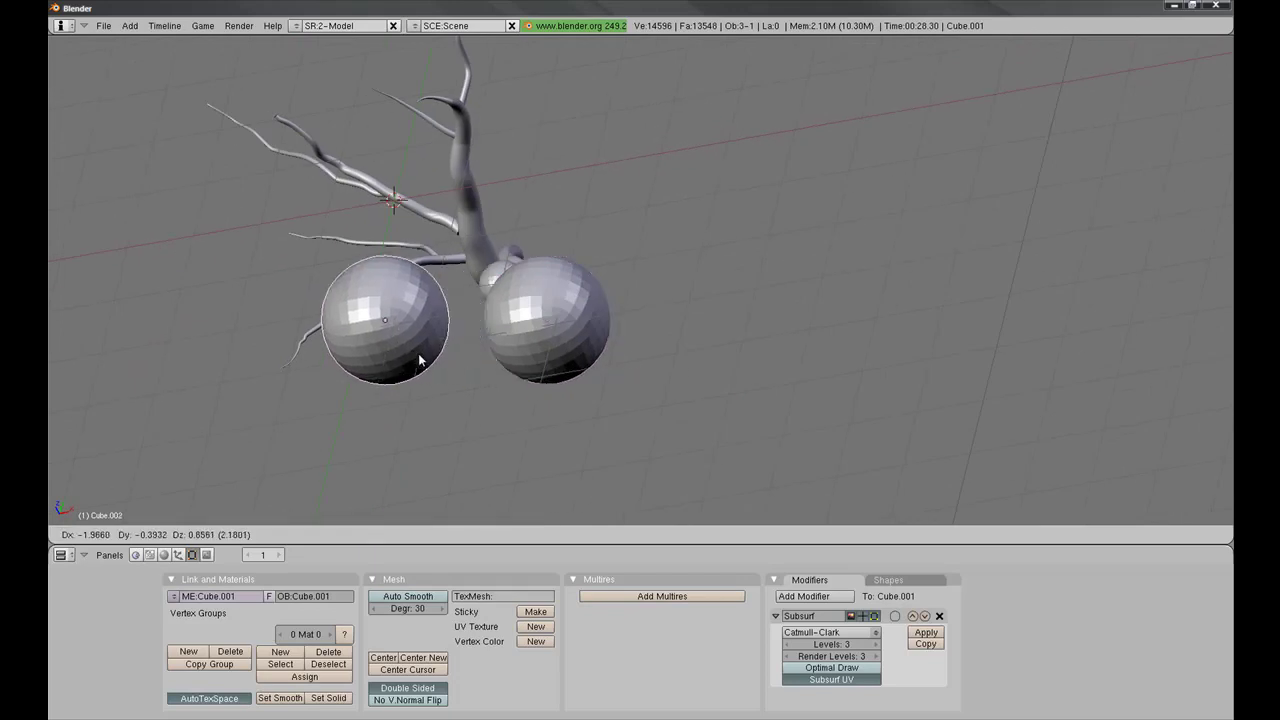
{"action": "left_click", "coordinate": [414, 357]}
{"action": "mouse_move", "coordinate": [414, 357]}
{"action": "middle_mouse_down"}
{"action": "mouse_move", "coordinate": [686, 379]}
{"action": "mouse_move", "coordinate": [836, 318]}
{"action": "mouse_move", "coordinate": [696, 380]}
{"action": "mouse_move", "coordinate": [828, 317]}
{"action": "mouse_move", "coordinate": [720, 343]}
{"action": "mouse_move", "coordinate": [662, 390]}
{"action": "mouse_move", "coordinate": [659, 333]}
{"action": "mouse_move", "coordinate": [678, 370]}
{"action": "mouse_move", "coordinate": [758, 248]}
{"action": "mouse_move", "coordinate": [754, 386]}
{"action": "mouse_move", "coordinate": [742, 401]}
{"action": "middle_mouse_up"}
{"action": "key", "text": "z"}
{"action": "key", "text": "z"}
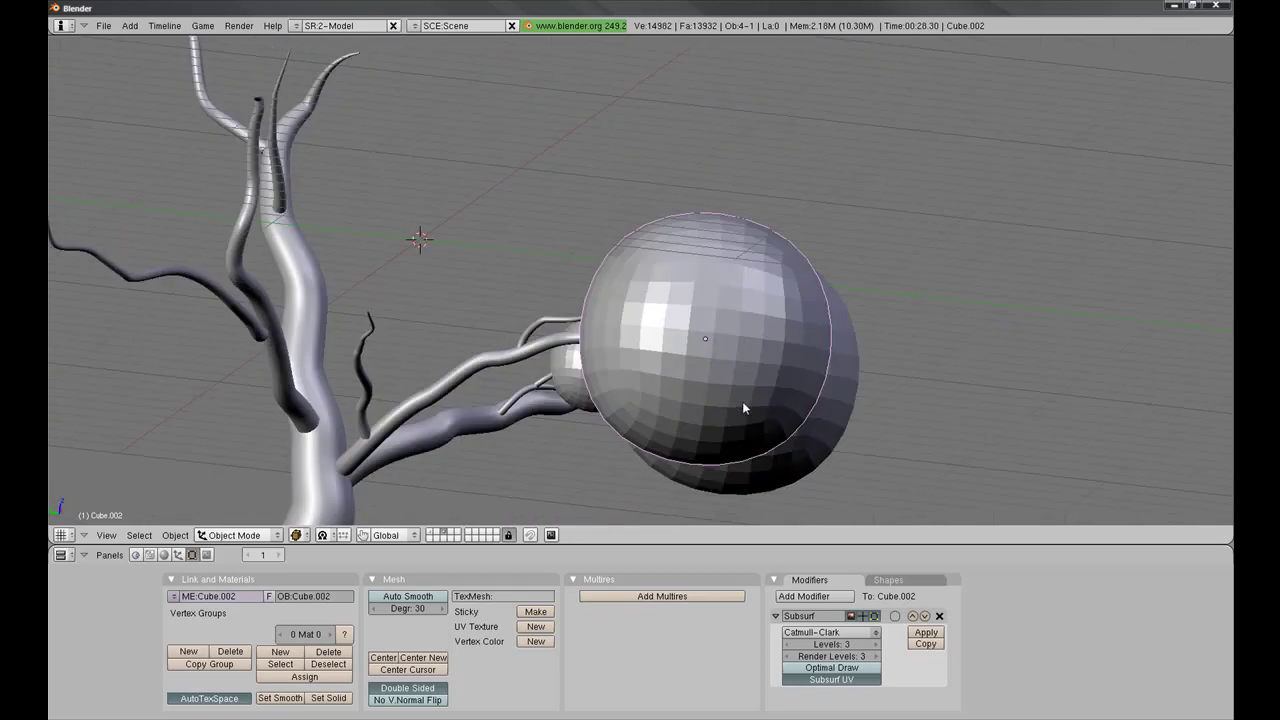
Step: Place two more sphere copies on nearby branches and resize the second one to fit its twigs
{"action": "key", "text": "shift+d"}
{"action": "left_click", "coordinate": [630, 340]}
{"action": "middle_click_drag", "start_coordinate": [605, 367], "coordinate": [677, 312]}
{"action": "key", "text": "shift+d"}
{"action": "left_click", "coordinate": [560, 280]}
{"action": "key", "text": "s"}
{"action": "left_click", "coordinate": [601, 254]}
Step: Duplicate the sphere onto the next bare branch tip and enlarge the copy slightly
{"action": "key", "text": "shift+d"}
{"action": "key", "text": "x"}
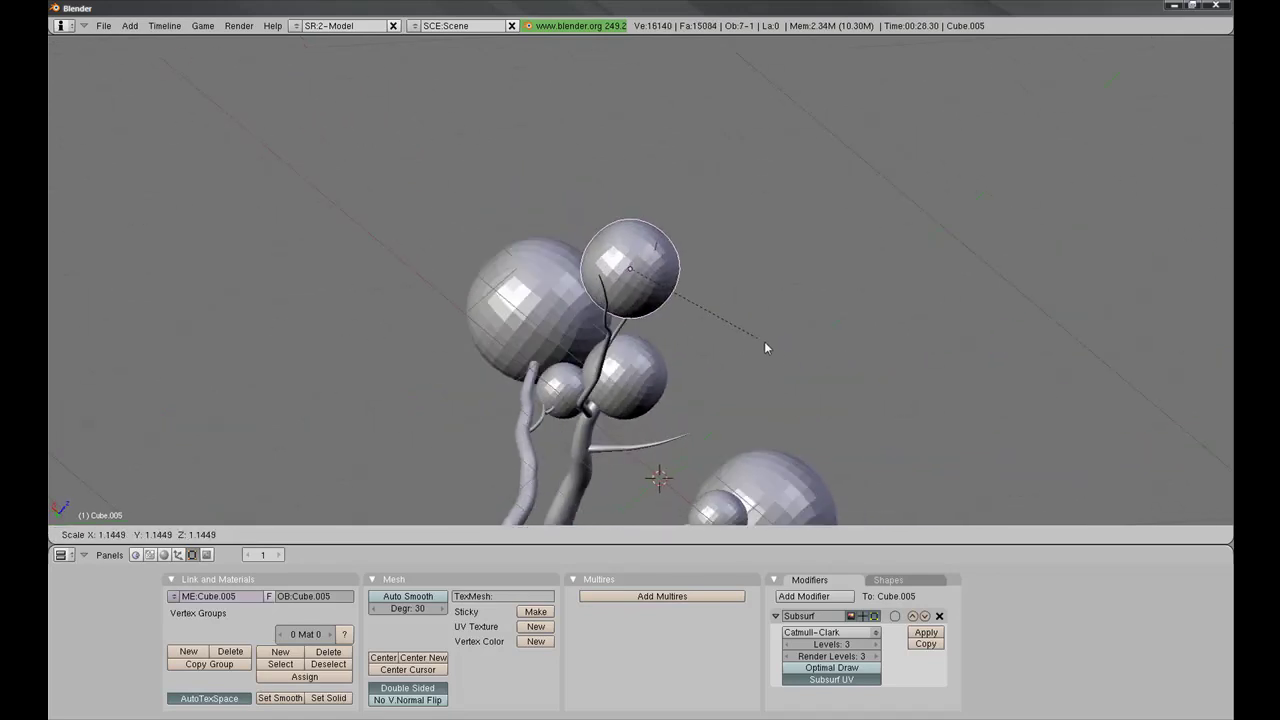
{"action": "left_click", "coordinate": [795, 343]}
{"action": "middle_click_drag", "start_coordinate": [795, 343], "coordinate": [597, 266]}
Step: Add another sphere copy and move it in wireframe display so it surrounds its branch tip
{"action": "key", "text": "shift+d"}
{"action": "key", "text": "x"}
{"action": "left_click", "coordinate": [480, 269]}
{"action": "key", "text": "z"}
{"action": "key", "text": "g"}
{"action": "left_click", "coordinate": [547, 254]}
{"action": "key", "text": "z"}
Step: Duplicate the sphere onto the upright branch growing from the left limb and check its fit in wireframe
{"action": "scroll", "coordinate": [688, 379], "scroll_direction": "down", "scroll_amount": 2}
{"action": "key", "text": "shift+d"}
{"action": "left_click", "coordinate": [688, 388]}
{"action": "mouse_move", "coordinate": [688, 393]}
{"action": "middle_mouse_down"}
{"action": "mouse_move", "coordinate": [631, 227]}
{"action": "mouse_move", "coordinate": [633, 318]}
{"action": "mouse_move", "coordinate": [723, 337]}
{"action": "mouse_move", "coordinate": [751, 383]}
{"action": "mouse_move", "coordinate": [570, 310]}
{"action": "mouse_move", "coordinate": [628, 297]}
{"action": "middle_mouse_up"}
{"action": "key", "text": "z"}
{"action": "key", "text": "Tab"}
{"action": "key", "text": "Tab"}
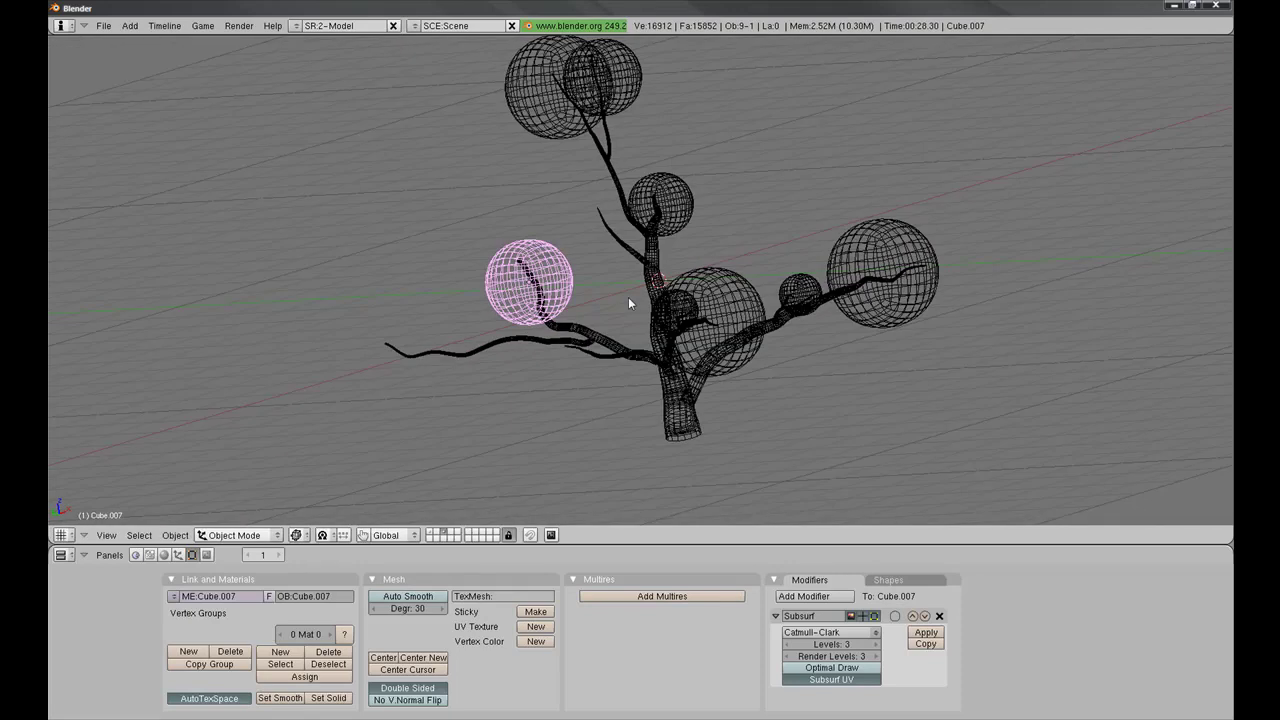
Step: Duplicate the sphere onto the far end of the left limb and scale the copy to fit
{"action": "key", "text": "shift+d"}
{"action": "left_click", "coordinate": [468, 390]}
{"action": "key", "text": "s"}
{"action": "left_click", "coordinate": [565, 395]}
{"action": "middle_click_drag", "start_coordinate": [567, 395], "coordinate": [724, 356]}
Step: Duplicate the sphere for a smaller bare branch and resize the copy
{"action": "key", "text": "shift+d"}
{"action": "left_click", "coordinate": [733, 283]}
{"action": "key", "text": "s"}
{"action": "left_click", "coordinate": [711, 306]}
{"action": "middle_click_drag", "start_coordinate": [711, 310], "coordinate": [684, 194]}
Step: Move the newest foliage sphere onto its branch, correcting its placement from several angles
{"action": "key", "text": "g"}
{"action": "left_click", "coordinate": [622, 310]}
{"action": "key", "text": "g"}
{"action": "left_click", "coordinate": [602, 310]}
{"action": "middle_click_drag", "start_coordinate": [602, 310], "coordinate": [523, 294]}
{"action": "key", "text": "g"}
{"action": "left_click", "coordinate": [489, 340]}
{"action": "mouse_move", "coordinate": [489, 340]}
{"action": "middle_mouse_down"}
{"action": "mouse_move", "coordinate": [455, 217]}
{"action": "mouse_move", "coordinate": [811, 274]}
{"action": "mouse_move", "coordinate": [1000, 280]}
{"action": "mouse_move", "coordinate": [838, 275]}
{"action": "mouse_move", "coordinate": [743, 331]}
{"action": "mouse_move", "coordinate": [697, 300]}
{"action": "mouse_move", "coordinate": [758, 243]}
{"action": "mouse_move", "coordinate": [757, 319]}
{"action": "mouse_move", "coordinate": [697, 337]}
{"action": "mouse_move", "coordinate": [754, 286]}
{"action": "middle_mouse_up"}
Step: Fine-tune the foliage sphere's position around the branch tip with successive moves
{"action": "key", "text": "g"}
{"action": "left_click", "coordinate": [800, 272]}
{"action": "key", "text": "g"}
{"action": "left_click", "coordinate": [790, 300]}
{"action": "key", "text": "g"}
{"action": "left_click", "coordinate": [748, 320]}
{"action": "key", "text": "g"}
{"action": "left_click", "coordinate": [750, 260]}
Step: Return to solid display, select another foliage sphere, and move and scale it over its branch
{"action": "key", "text": "z"}
{"action": "right_click", "coordinate": [740, 288]}
{"action": "key", "text": "g"}
{"action": "left_click", "coordinate": [596, 303]}
{"action": "middle_click_drag", "start_coordinate": [596, 303], "coordinate": [697, 391]}
{"action": "key", "text": "s"}
{"action": "left_click", "coordinate": [557, 221]}
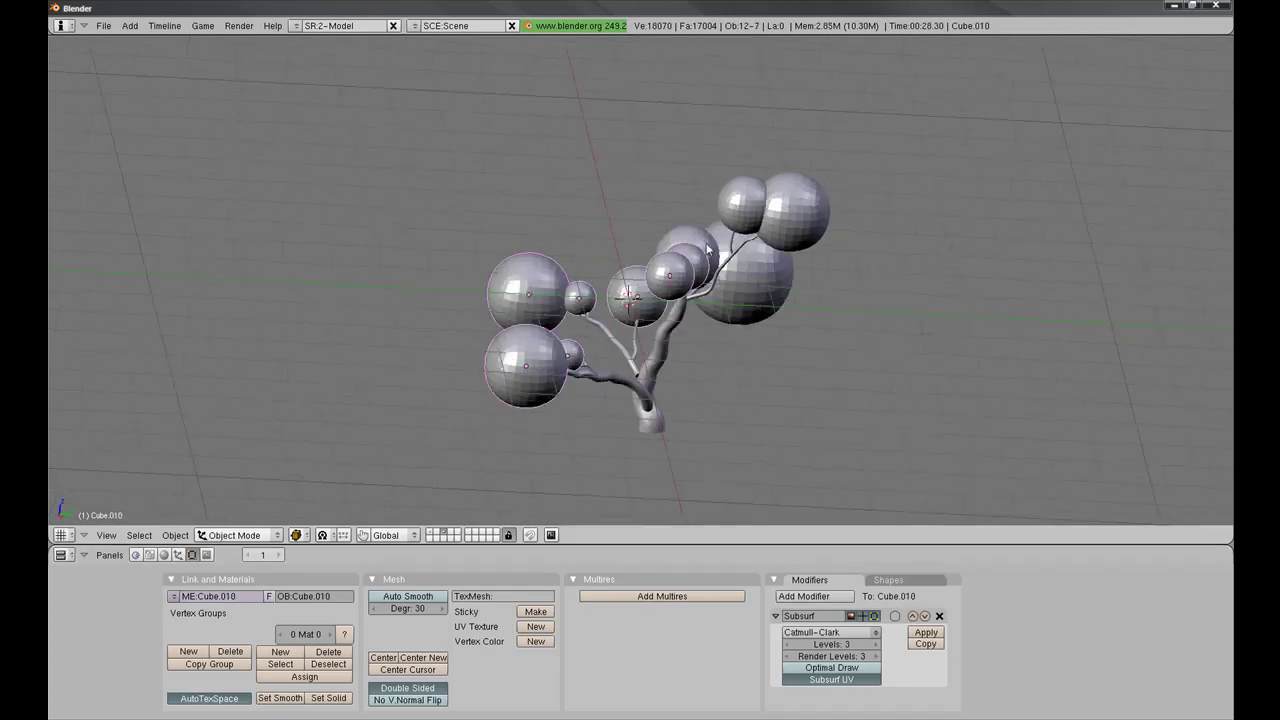
Step: Join all the selected foliage spheres into a single mesh object
{"action": "middle_click_drag", "start_coordinate": [762, 316], "coordinate": [666, 323]}
{"action": "key", "text": "ctrl+j"}
{"action": "left_click", "coordinate": [675, 327]}
{"action": "key", "text": "Tab"}
{"action": "key", "text": "Tab"}
Step: Delete the duplicate joined foliage mesh and apply the Subsurf modifier on the remaining one
{"action": "middle_click_drag", "start_coordinate": [561, 338], "coordinate": [640, 270]}
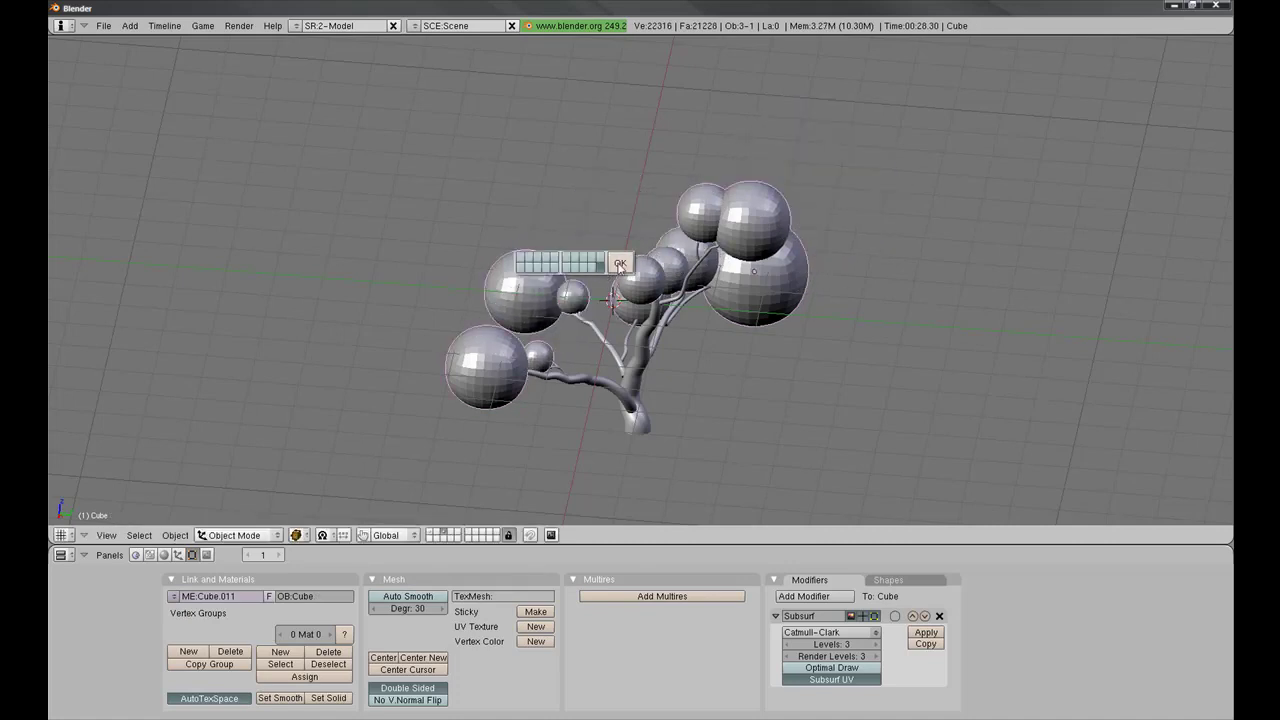
{"action": "key", "text": "x"}
{"action": "key", "text": "Return"}
{"action": "right_click", "coordinate": [545, 323]}
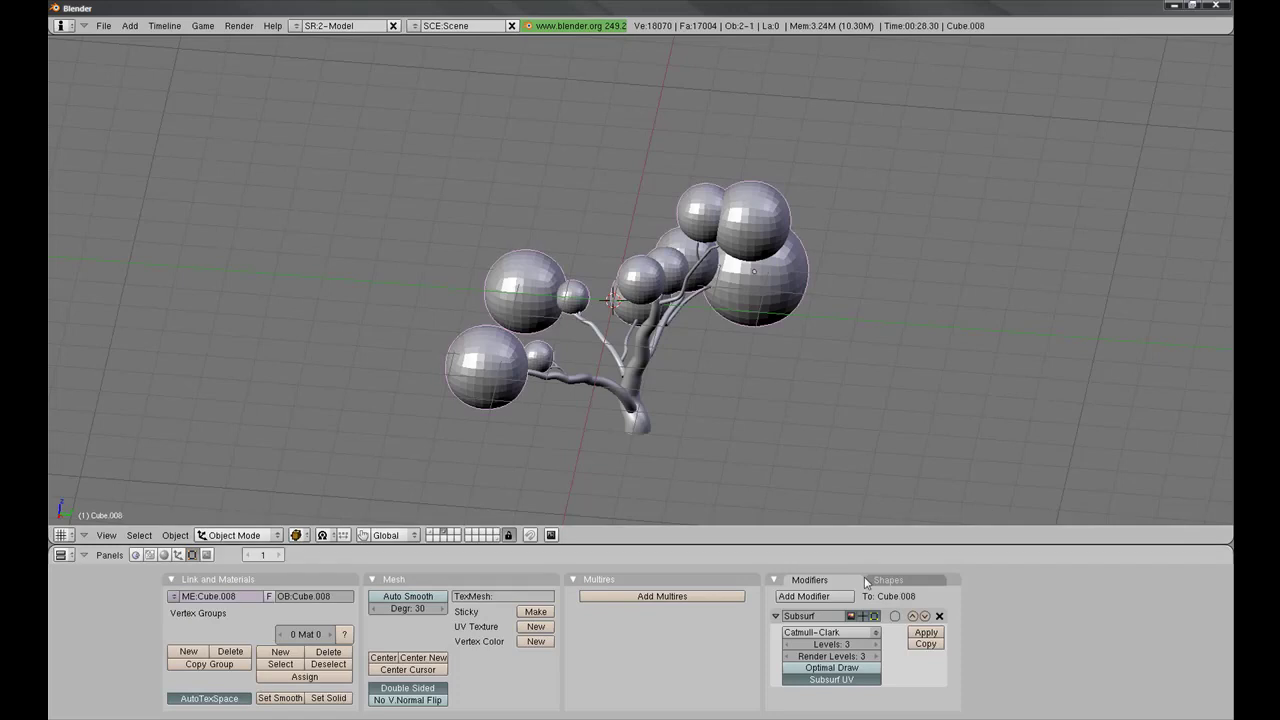
{"action": "left_click", "coordinate": [925, 634]}
{"action": "scroll", "coordinate": [701, 420], "scroll_direction": "up", "scroll_amount": 5}
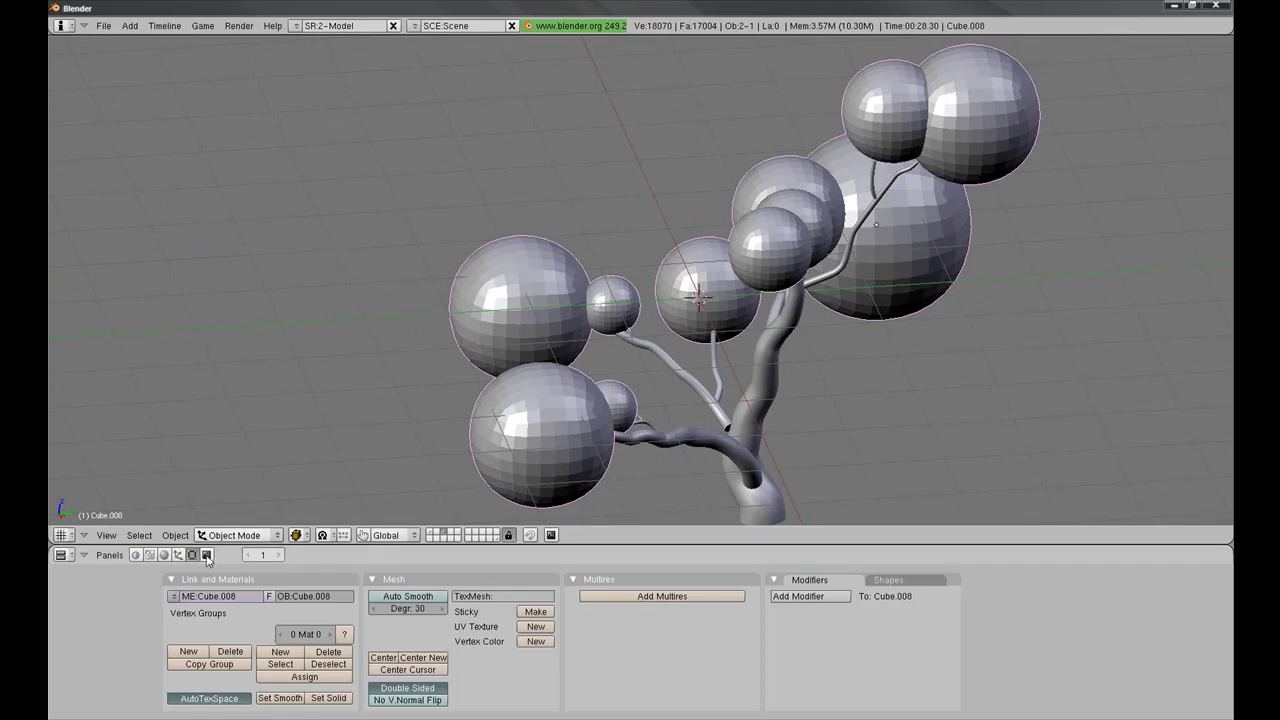
Step: Switch the joined foliage mesh to Sculpt Mode
{"action": "left_click", "coordinate": [236, 535]}
{"action": "middle_click_drag", "start_coordinate": [430, 420], "coordinate": [500, 440]}
{"action": "left_click", "coordinate": [258, 536]}
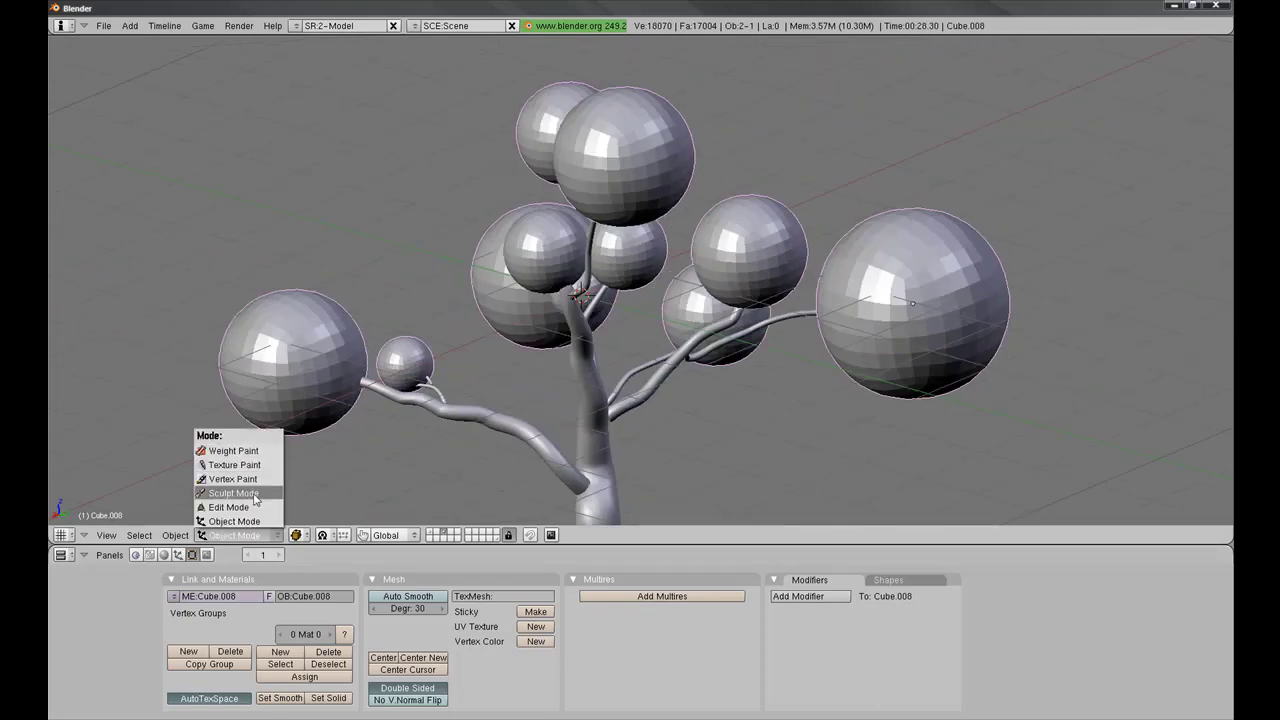
{"action": "left_click", "coordinate": [233, 493]}
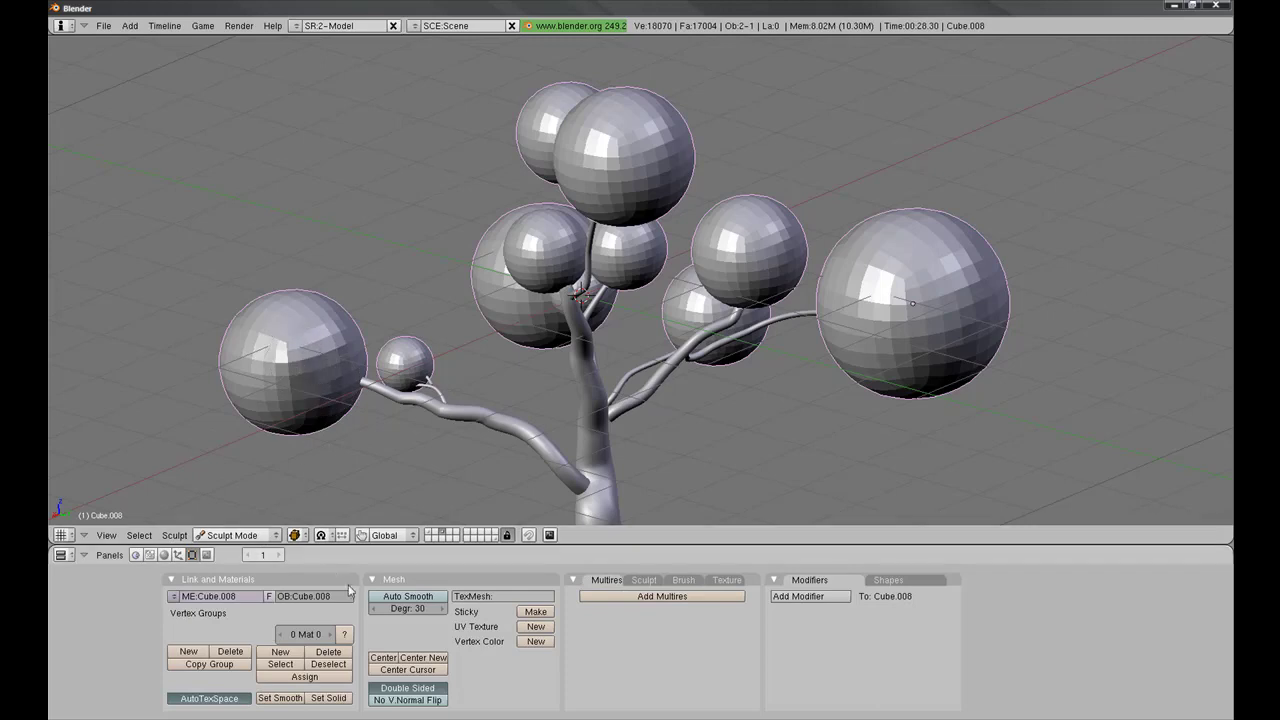
Step: Set the Draw sculpt brush to size 64 and strength 67 with Airbrush enabled
{"action": "left_click", "coordinate": [645, 580]}
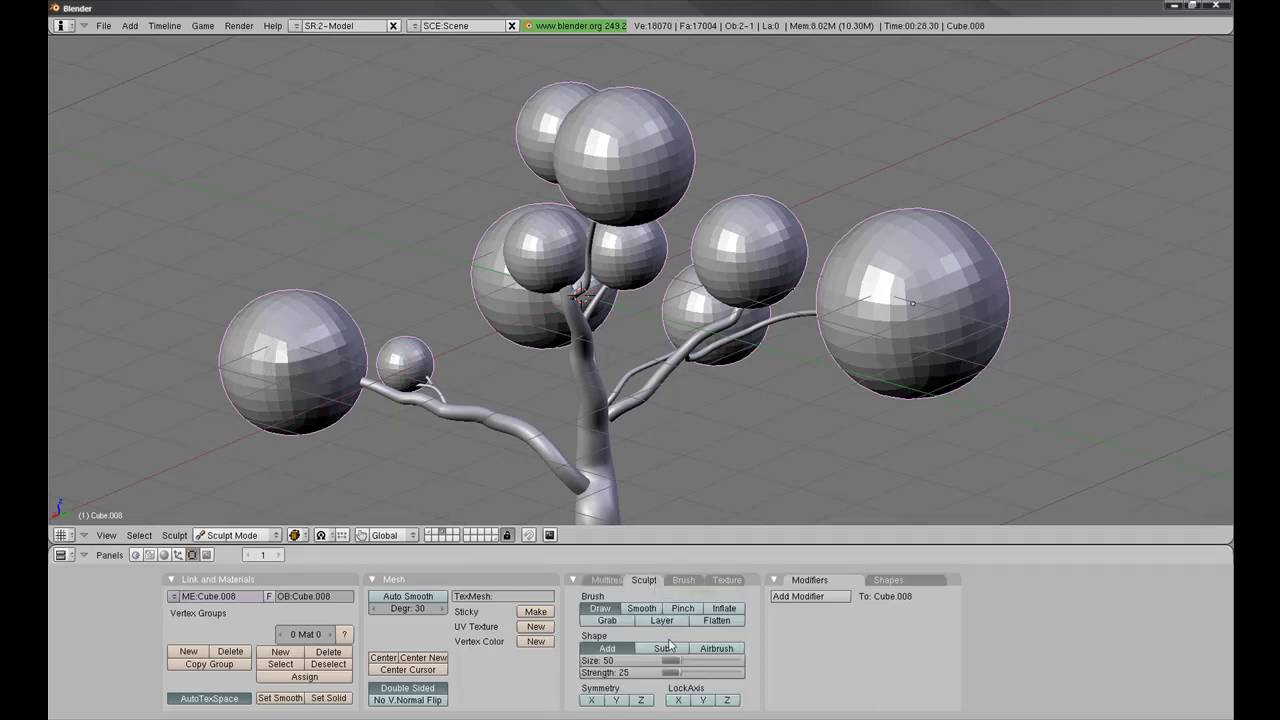
{"action": "left_click_drag", "start_coordinate": [702, 663], "coordinate": [712, 662]}
{"action": "left_click_drag", "start_coordinate": [708, 672], "coordinate": [729, 682]}
{"action": "scroll", "coordinate": [840, 342], "scroll_direction": "down", "scroll_amount": 2}
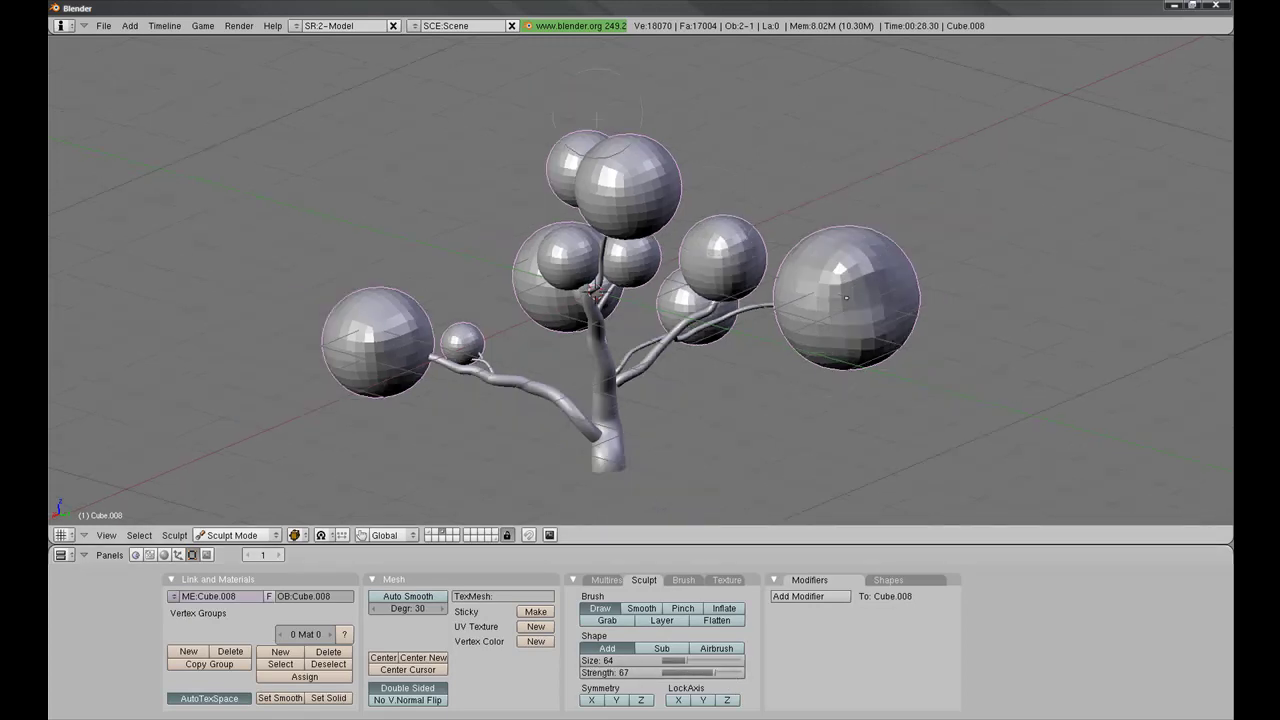
{"action": "left_click", "coordinate": [716, 648]}
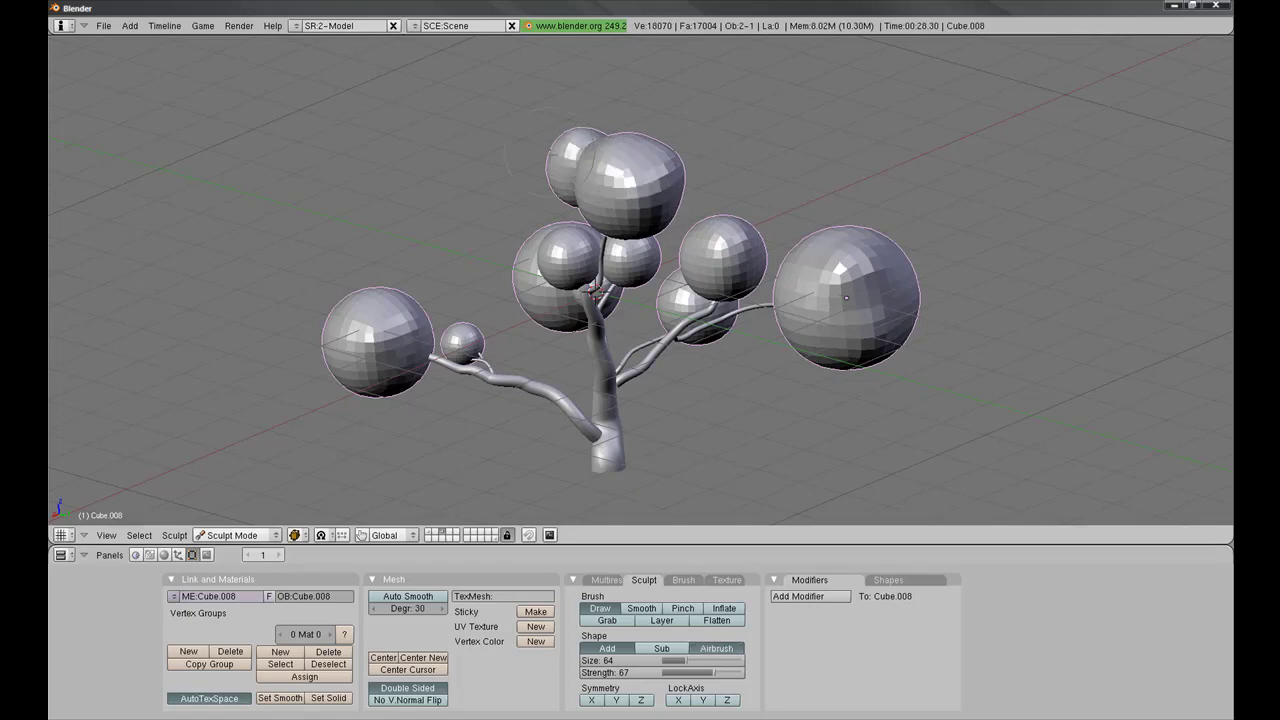
Step: Sculpt outward bulges on the foliage spheres from several sides with the Draw brush in Add mode
{"action": "middle_click_drag", "start_coordinate": [846, 297], "coordinate": [808, 345]}
{"action": "middle_click_drag", "start_coordinate": [622, 272], "coordinate": [553, 253]}
{"action": "middle_click_drag", "start_coordinate": [656, 230], "coordinate": [510, 228]}
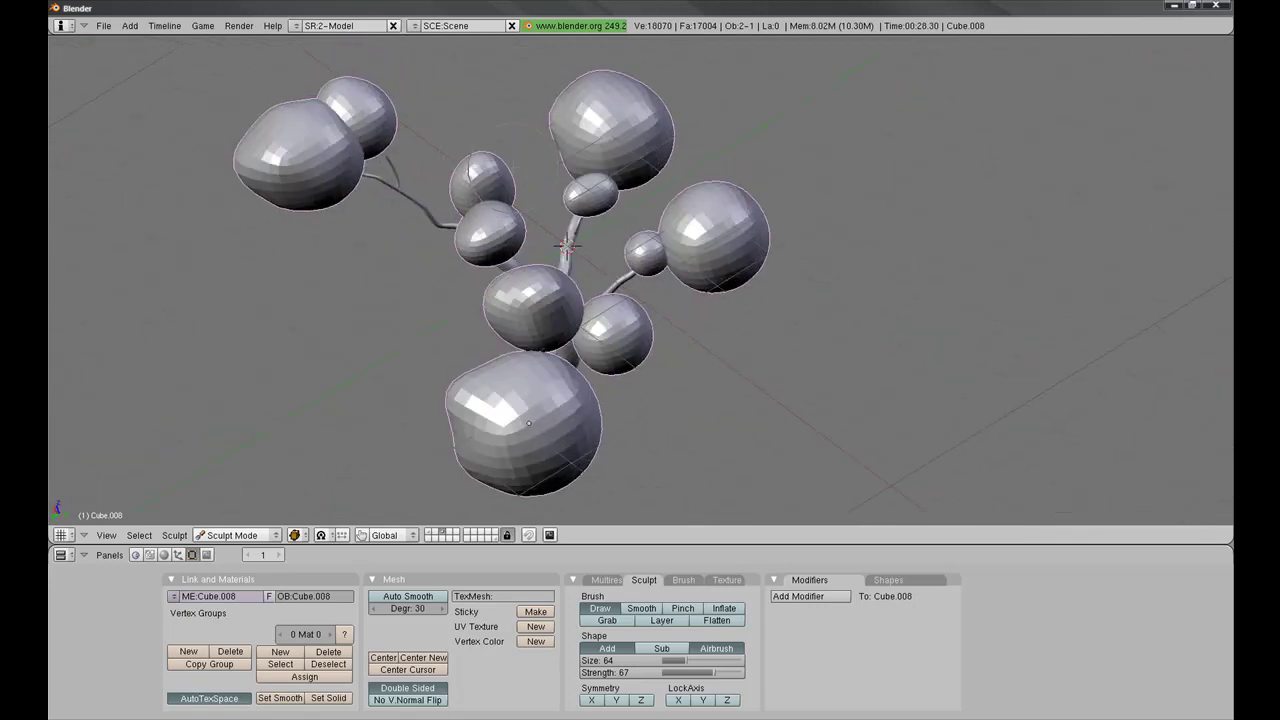
{"action": "mouse_move", "coordinate": [712, 238]}
{"action": "middle_mouse_down"}
{"action": "mouse_move", "coordinate": [726, 263]}
{"action": "mouse_move", "coordinate": [782, 268]}
{"action": "mouse_move", "coordinate": [764, 269]}
{"action": "mouse_move", "coordinate": [636, 130]}
{"action": "mouse_move", "coordinate": [703, 264]}
{"action": "mouse_move", "coordinate": [647, 240]}
{"action": "mouse_move", "coordinate": [549, 262]}
{"action": "mouse_move", "coordinate": [653, 185]}
{"action": "middle_mouse_up"}
{"action": "mouse_move", "coordinate": [719, 392]}
{"action": "middle_mouse_down"}
{"action": "mouse_move", "coordinate": [838, 280]}
{"action": "mouse_move", "coordinate": [804, 254]}
{"action": "mouse_move", "coordinate": [689, 365]}
{"action": "mouse_move", "coordinate": [657, 370]}
{"action": "middle_mouse_up"}
{"action": "mouse_move", "coordinate": [642, 415]}
{"action": "middle_mouse_down"}
{"action": "mouse_move", "coordinate": [690, 391]}
{"action": "mouse_move", "coordinate": [747, 396]}
{"action": "middle_mouse_up"}
Step: Set the Draw brush to Sub and carve inward dents into the larger foliage spheres
{"action": "left_click", "coordinate": [659, 648]}
{"action": "middle_click_drag", "start_coordinate": [655, 420], "coordinate": [705, 375]}
{"action": "left_click_drag", "start_coordinate": [758, 284], "coordinate": [745, 315]}
{"action": "left_click_drag", "start_coordinate": [638, 205], "coordinate": [598, 243]}
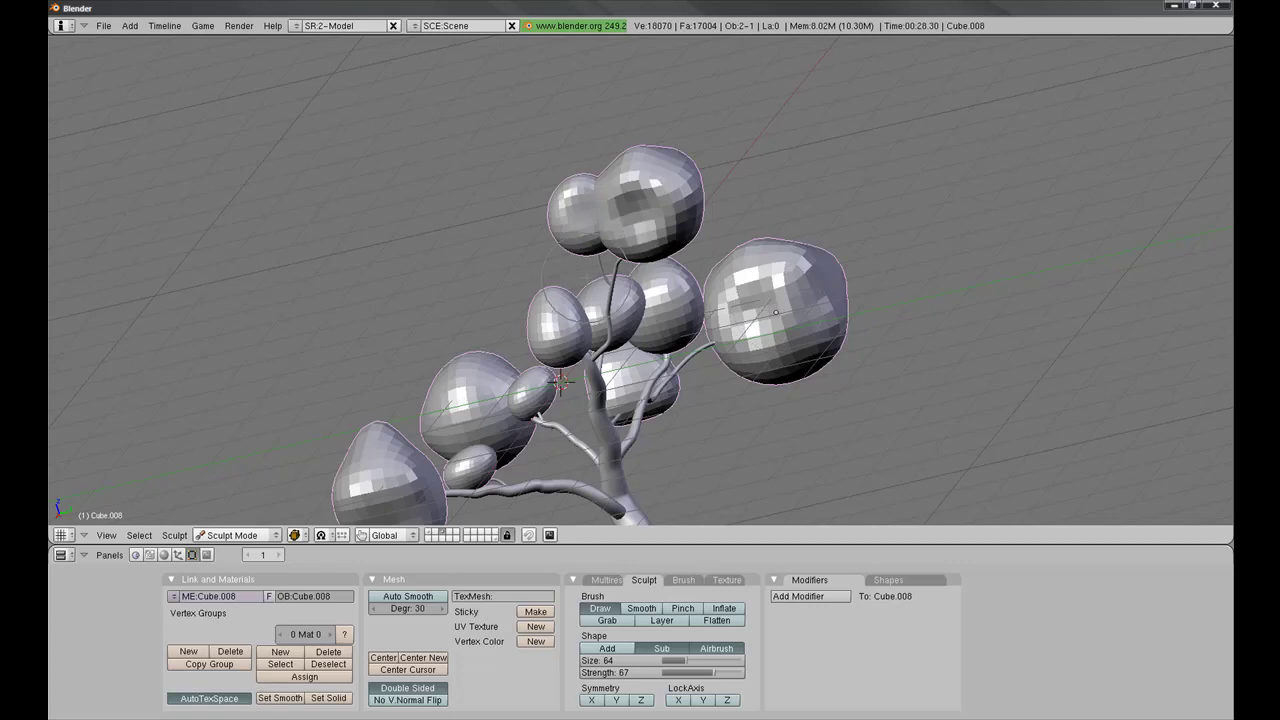
{"action": "middle_click_drag", "start_coordinate": [598, 243], "coordinate": [580, 470]}
{"action": "left_click_drag", "start_coordinate": [580, 470], "coordinate": [566, 452]}
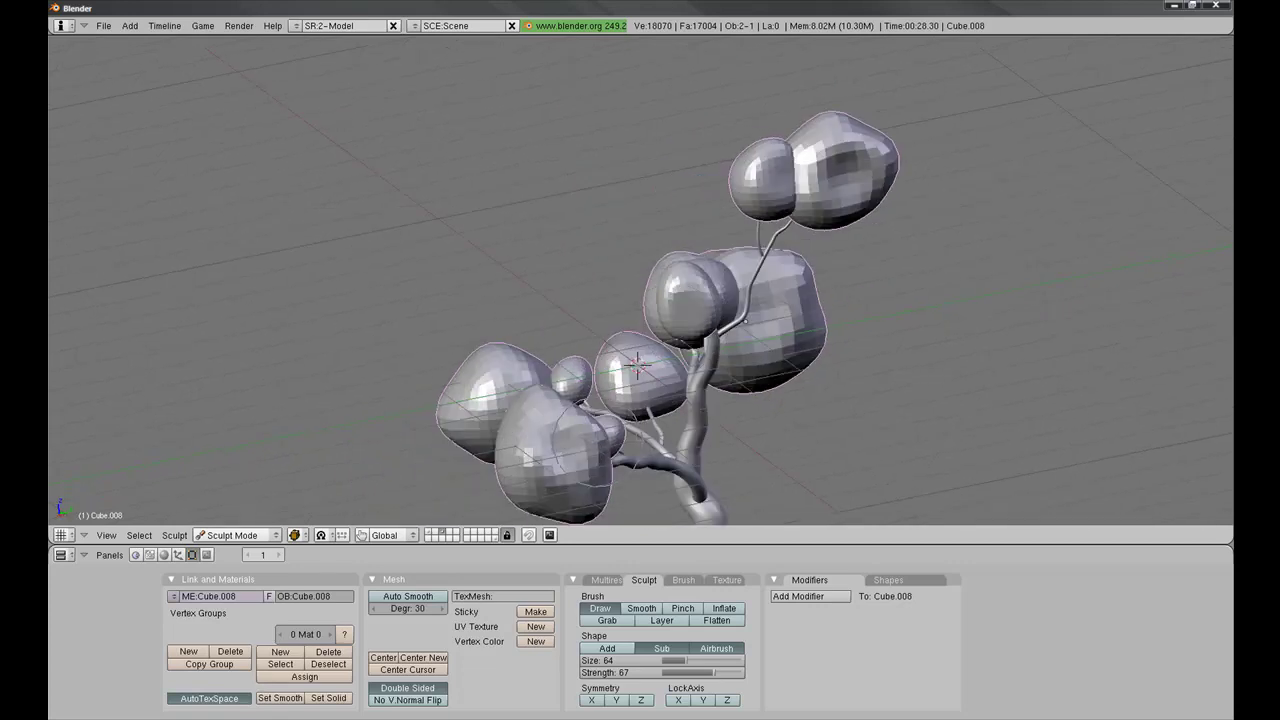
Step: Switch the sculpted foliage mesh from Sculpt Mode back to Object Mode
{"action": "middle_click_drag", "start_coordinate": [566, 452], "coordinate": [680, 430]}
{"action": "mouse_move", "coordinate": [610, 270]}
{"action": "middle_mouse_down"}
{"action": "mouse_move", "coordinate": [805, 262]}
{"action": "mouse_move", "coordinate": [625, 296]}
{"action": "middle_mouse_up"}
{"action": "scroll", "coordinate": [805, 262], "scroll_direction": "down", "scroll_amount": 5}
{"action": "left_click", "coordinate": [235, 535]}
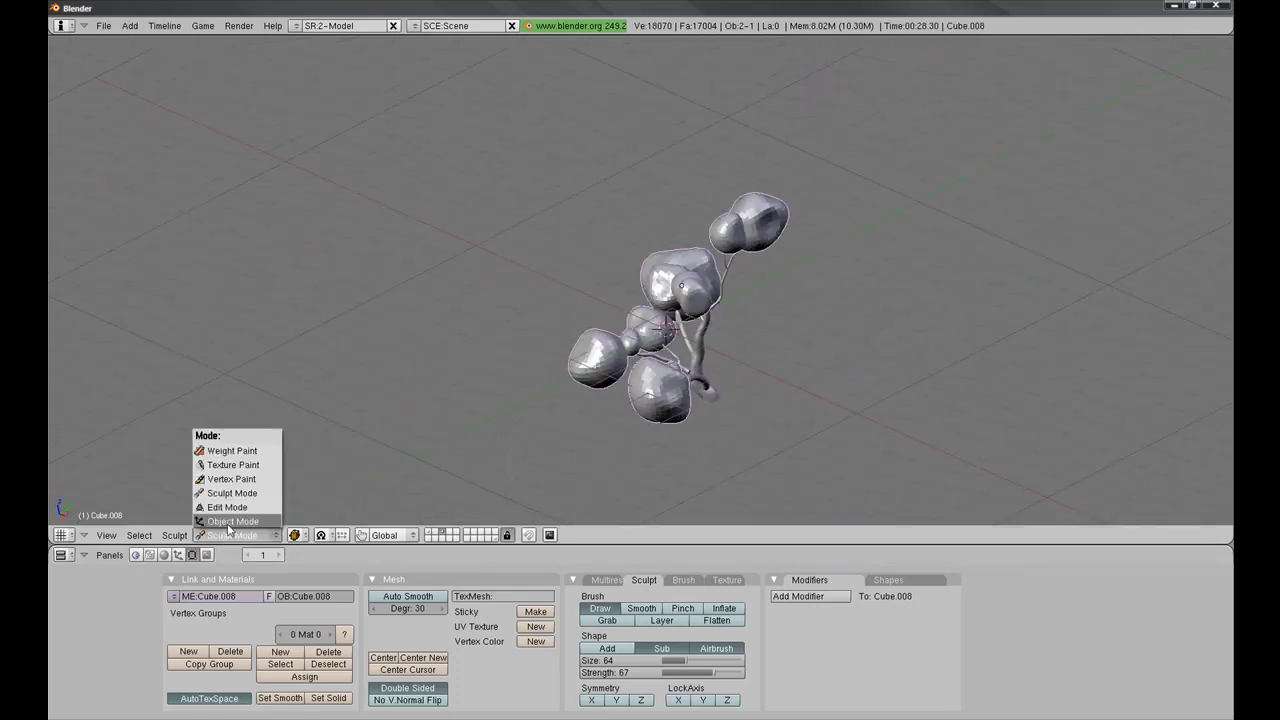
{"action": "left_click", "coordinate": [230, 522]}
{"action": "mouse_move", "coordinate": [592, 389]}
{"action": "middle_mouse_down"}
{"action": "mouse_move", "coordinate": [545, 383]}
{"action": "mouse_move", "coordinate": [585, 358]}
{"action": "middle_mouse_up"}
{"action": "scroll", "coordinate": [585, 358], "scroll_direction": "up", "scroll_amount": 3}
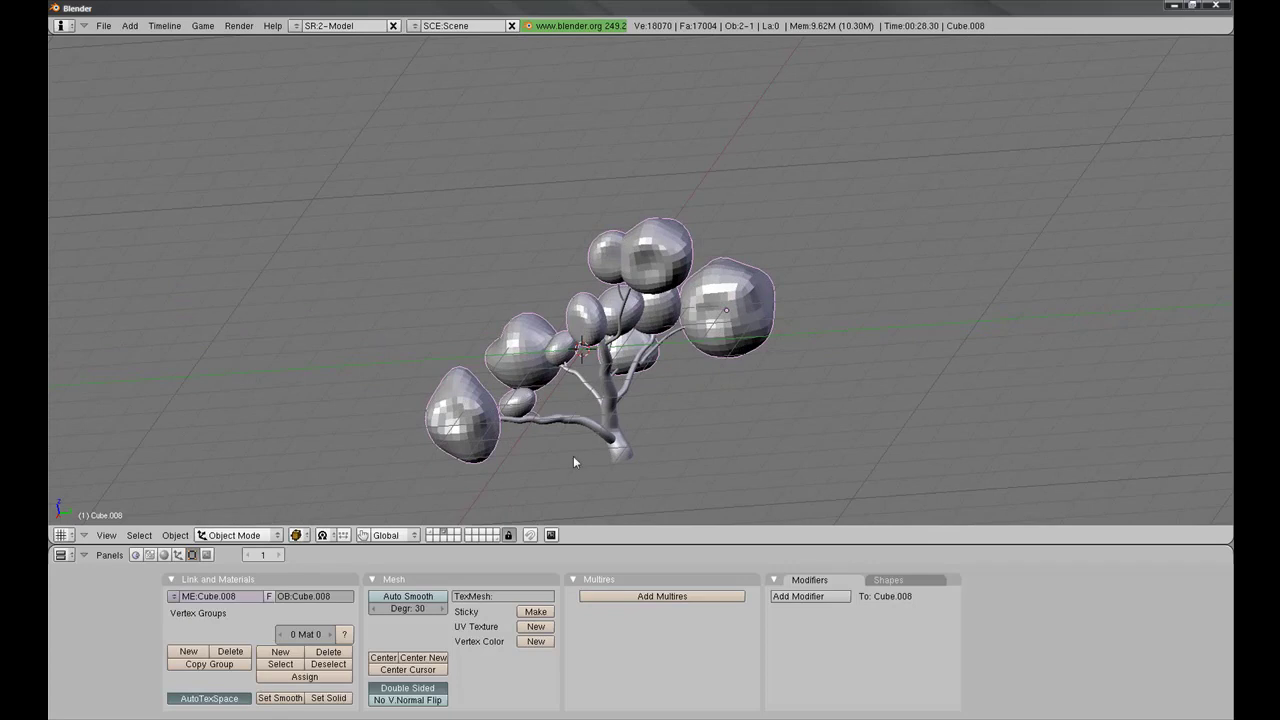
Step: Split the 3D view into two side-by-side areas and change the new area to a Scripts window
{"action": "right_click", "coordinate": [820, 543]}
{"action": "left_click", "coordinate": [820, 543]}
{"action": "left_click", "coordinate": [840, 400]}
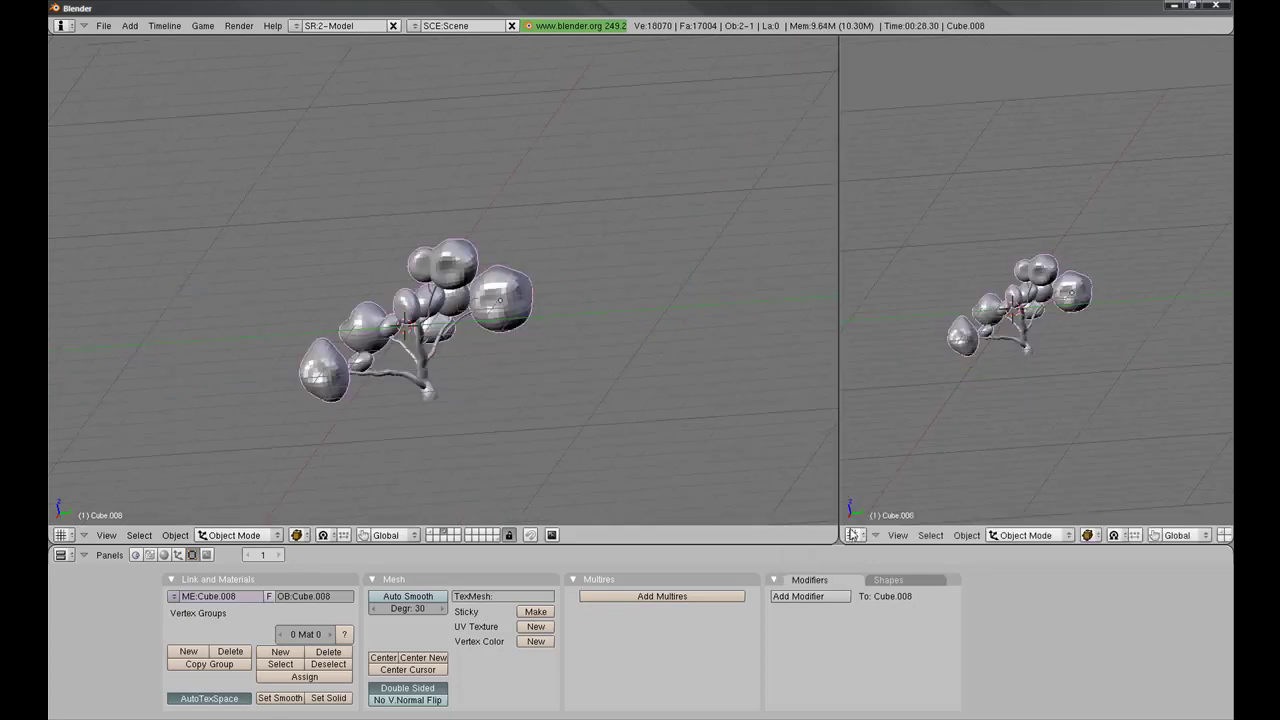
{"action": "left_click", "coordinate": [852, 535]}
{"action": "left_click", "coordinate": [907, 300]}
{"action": "left_click_drag", "start_coordinate": [838, 501], "coordinate": [886, 510]}
Step: Run the Tree from Curves wizard script and narrow the area that holds its options
{"action": "left_click", "coordinate": [950, 536]}
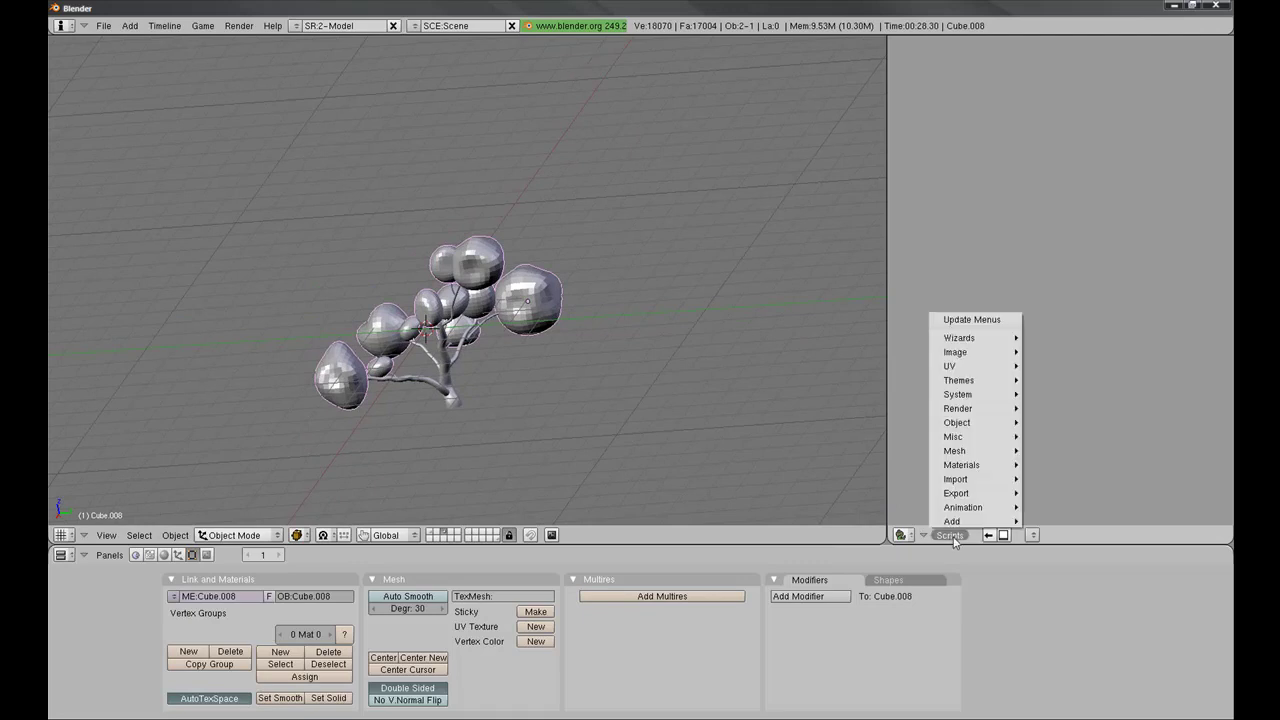
{"action": "mouse_move", "coordinate": [960, 338]}
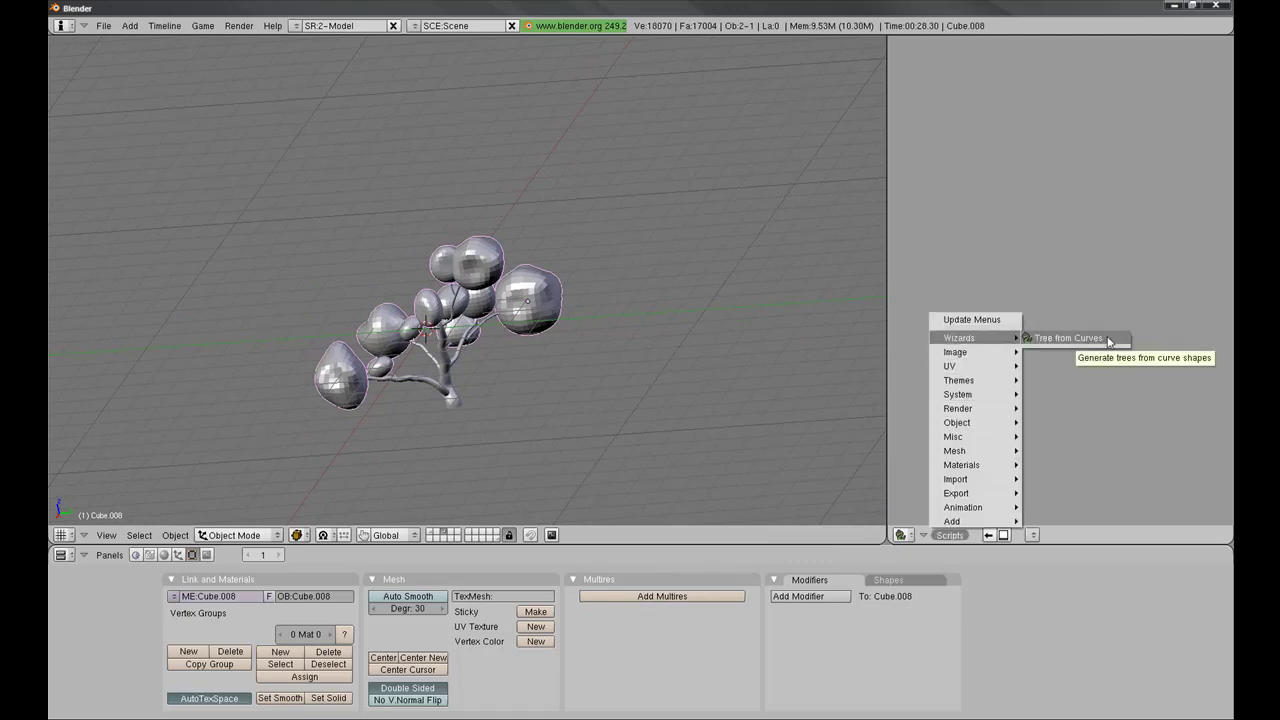
{"action": "left_click", "coordinate": [1108, 340]}
{"action": "left_click_drag", "start_coordinate": [888, 327], "coordinate": [997, 327]}
Step: Select the tree's trunk-and-branch curve and save the file as tut-third
{"action": "middle_click_drag", "start_coordinate": [577, 292], "coordinate": [950, 304]}
{"action": "right_click", "coordinate": [534, 404]}
{"action": "scroll", "coordinate": [534, 404], "scroll_direction": "up", "scroll_amount": 2}
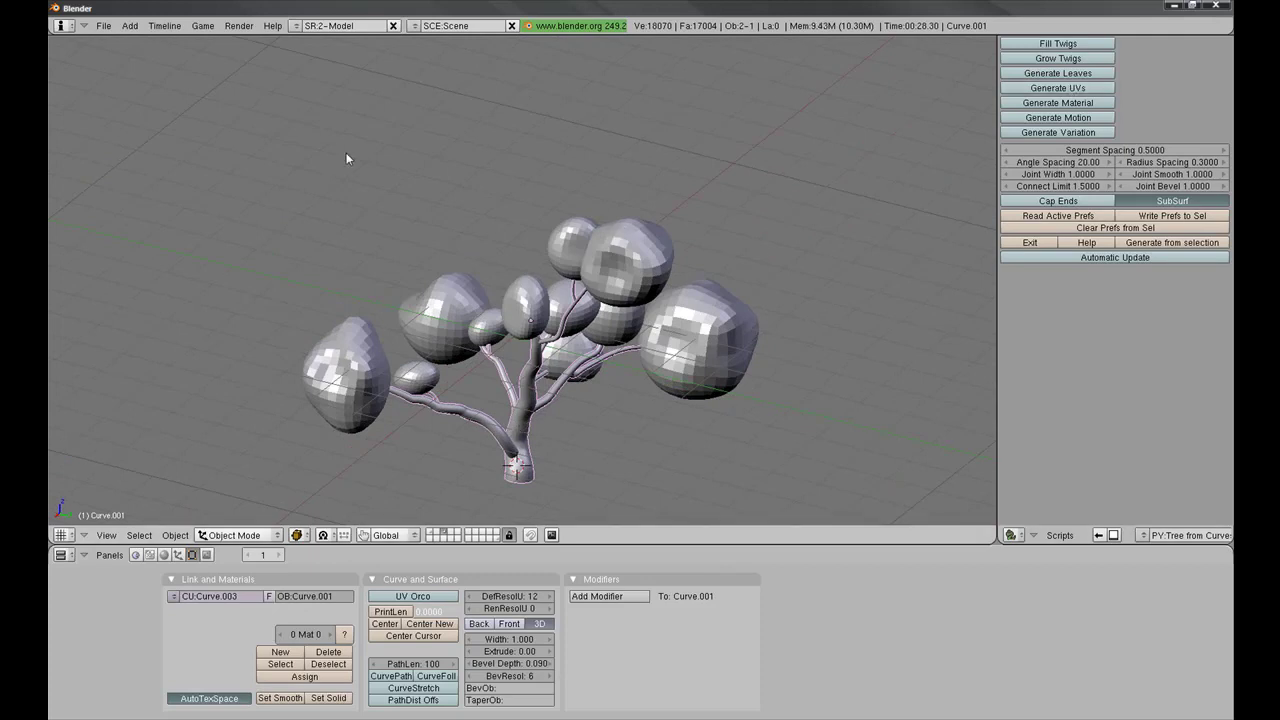
{"action": "key", "text": "F2"}
{"action": "left_click", "coordinate": [191, 72]}
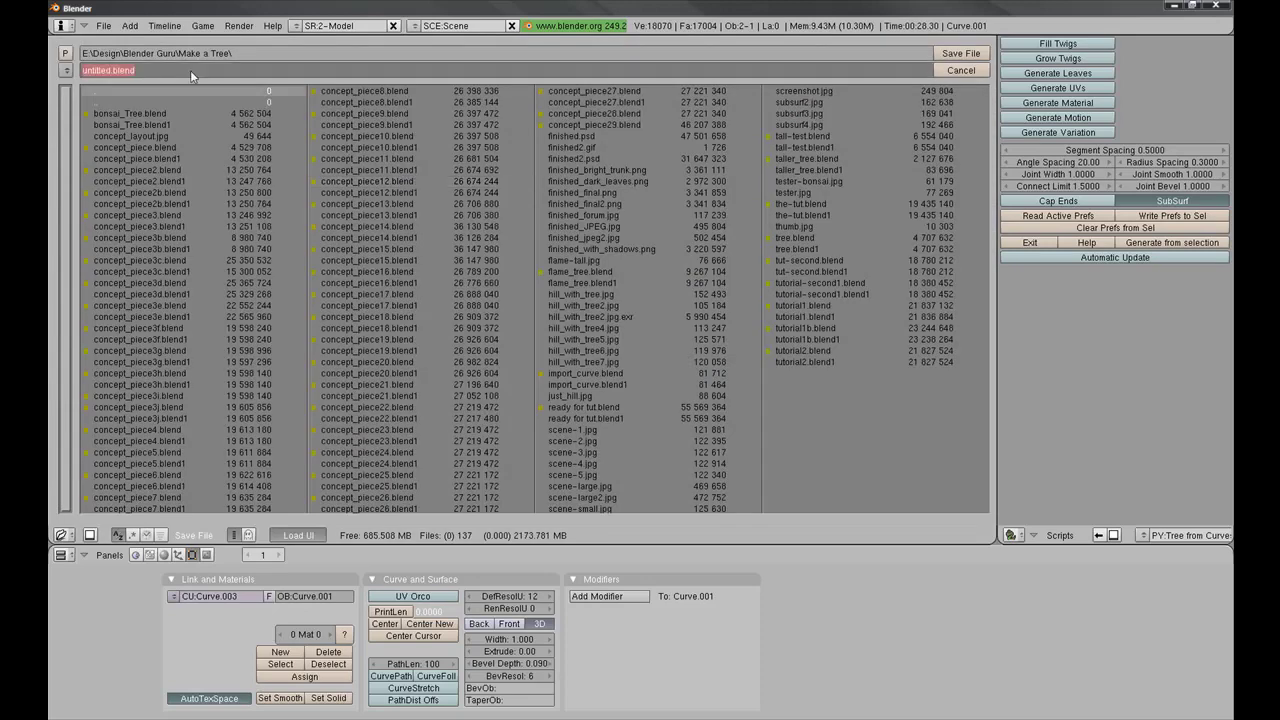
{"action": "type", "text": "tut-third"}
{"action": "key", "text": "Return"}
Step: Save over the current file, then generate a tree mesh from the selected curve with the script
{"action": "scroll", "coordinate": [668, 317], "scroll_direction": "down", "scroll_amount": 2, "text": "shift"}
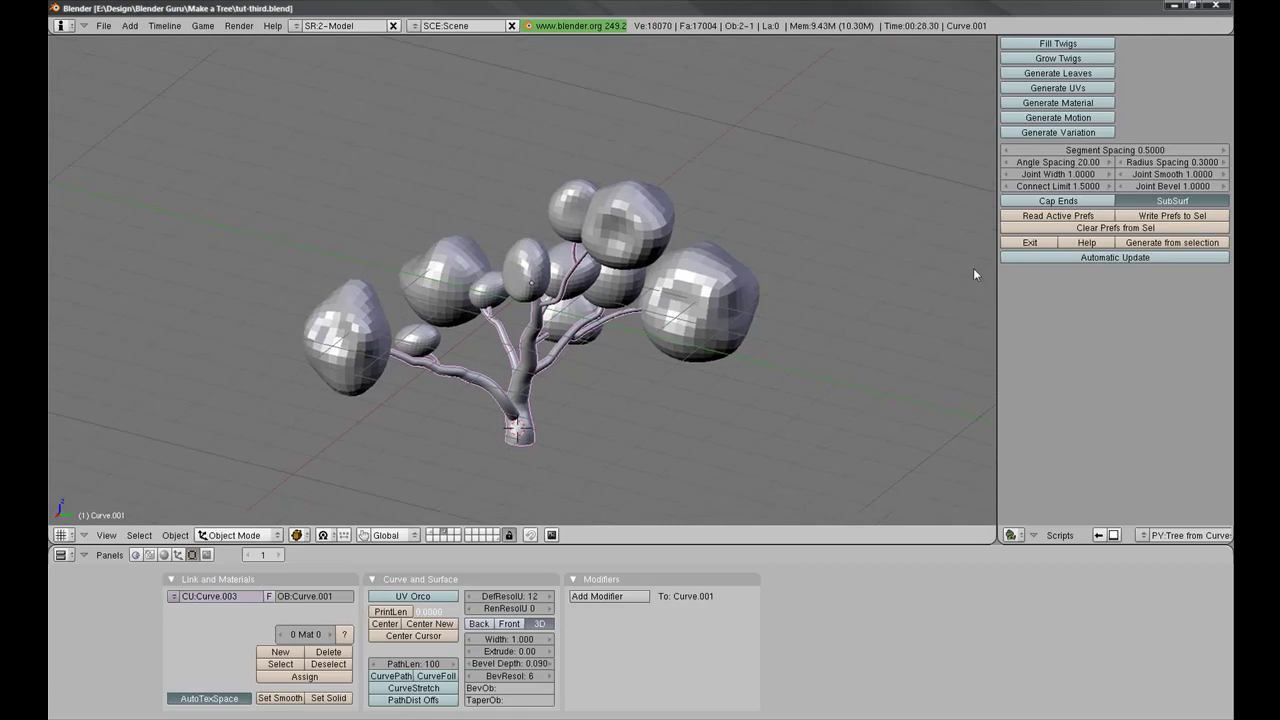
{"action": "middle_click_drag", "start_coordinate": [490, 397], "coordinate": [579, 404]}
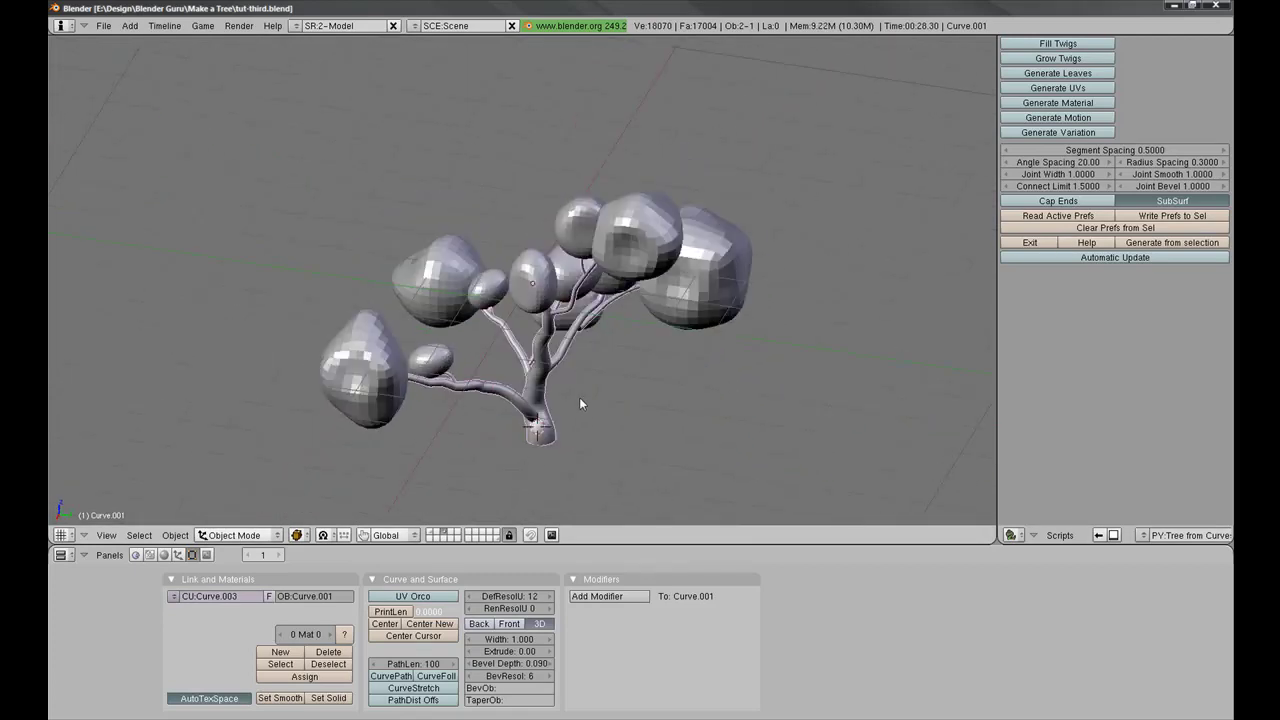
{"action": "key", "text": "ctrl+w"}
{"action": "left_click", "coordinate": [617, 321]}
{"action": "left_click", "coordinate": [1158, 247]}
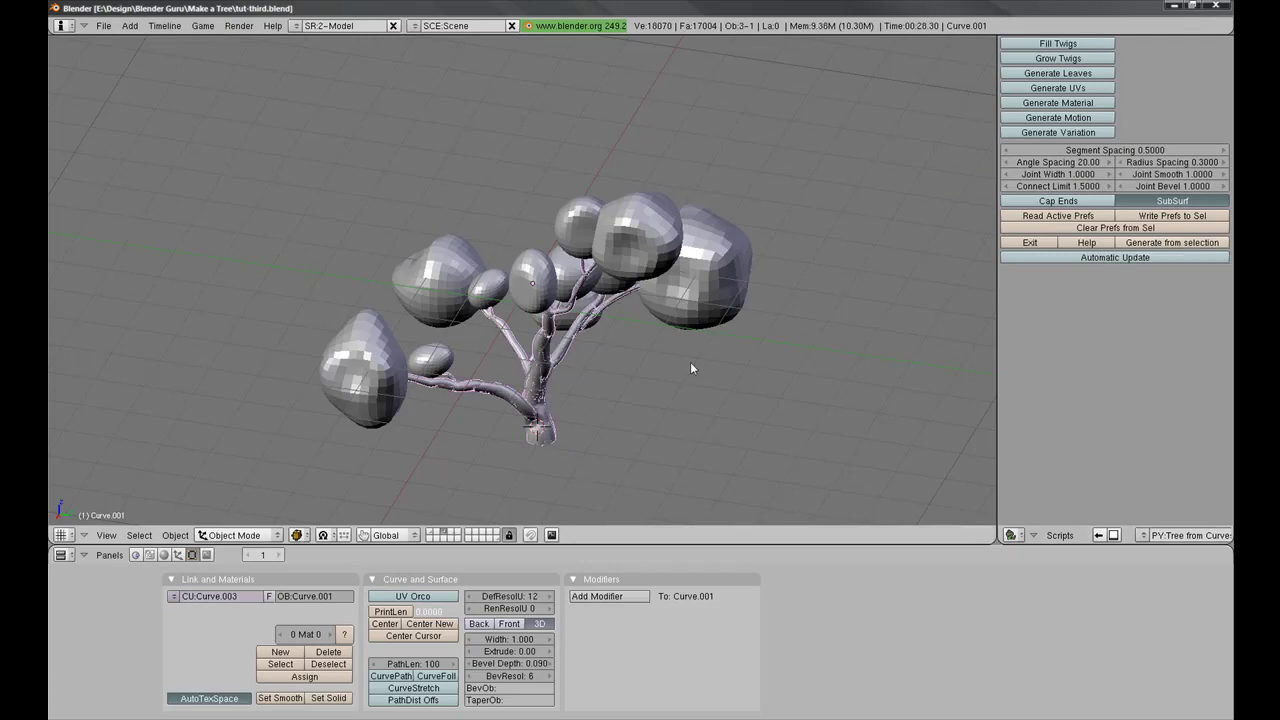
Step: Select the generated tree mesh and move it to a different layer from the foliage
{"action": "scroll", "coordinate": [612, 379], "scroll_direction": "up", "scroll_amount": 2}
{"action": "middle_click_drag", "start_coordinate": [610, 377], "coordinate": [557, 283], "text": "shift"}
{"action": "right_click", "coordinate": [557, 283]}
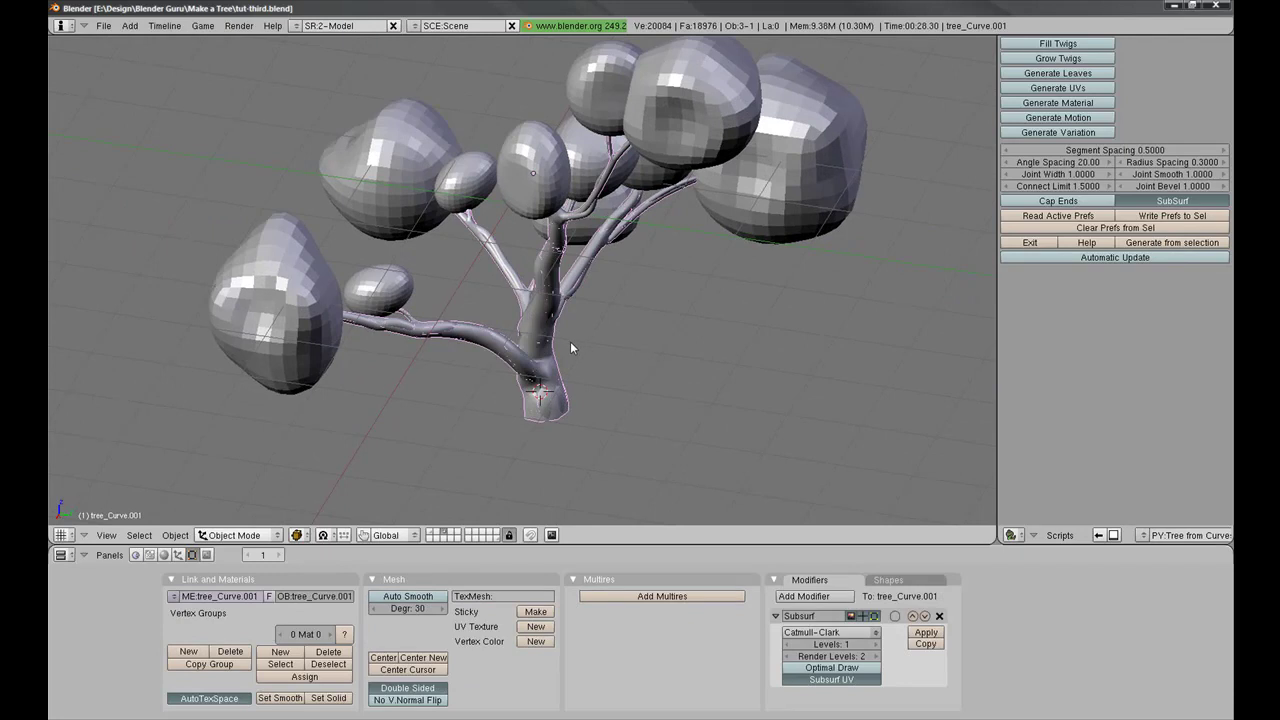
{"action": "right_click", "coordinate": [547, 302]}
{"action": "right_click", "coordinate": [546, 286]}
{"action": "key", "text": "m"}
{"action": "left_click", "coordinate": [453, 290]}
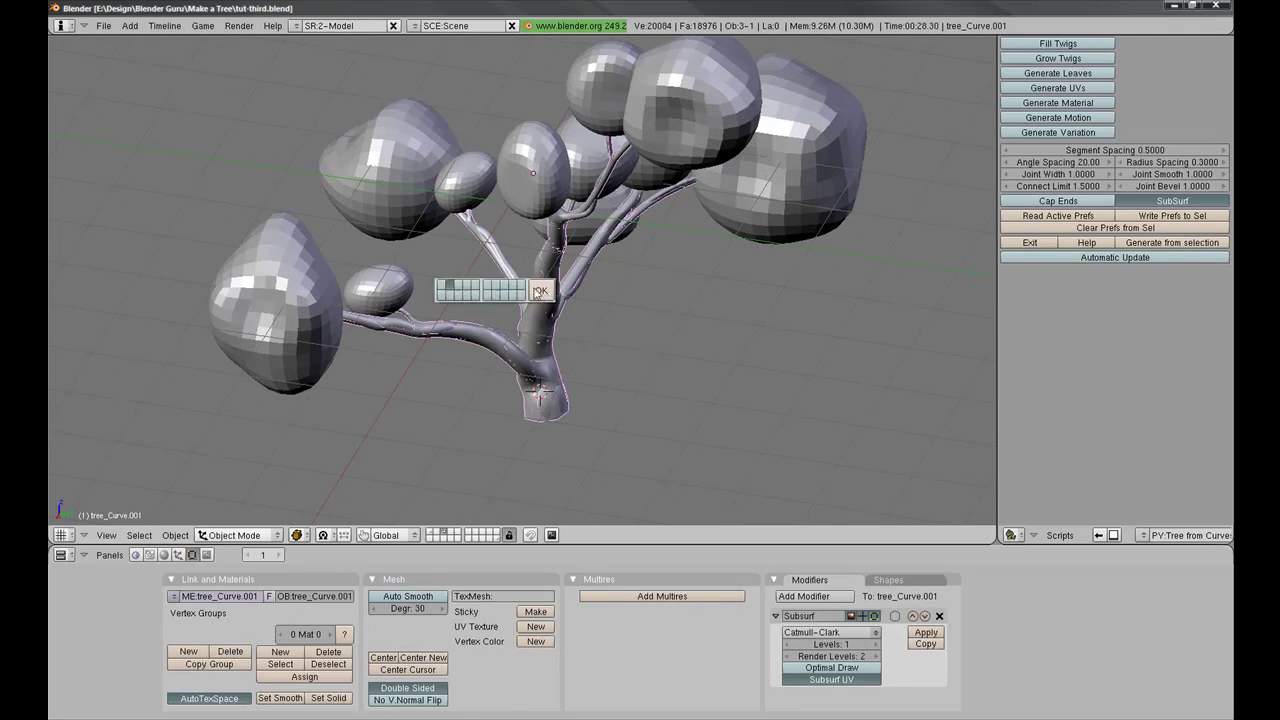
{"action": "left_click", "coordinate": [541, 290]}
Step: Select the original tree curve and move it off the foliage's layer
{"action": "right_click", "coordinate": [536, 303]}
{"action": "key", "text": "m"}
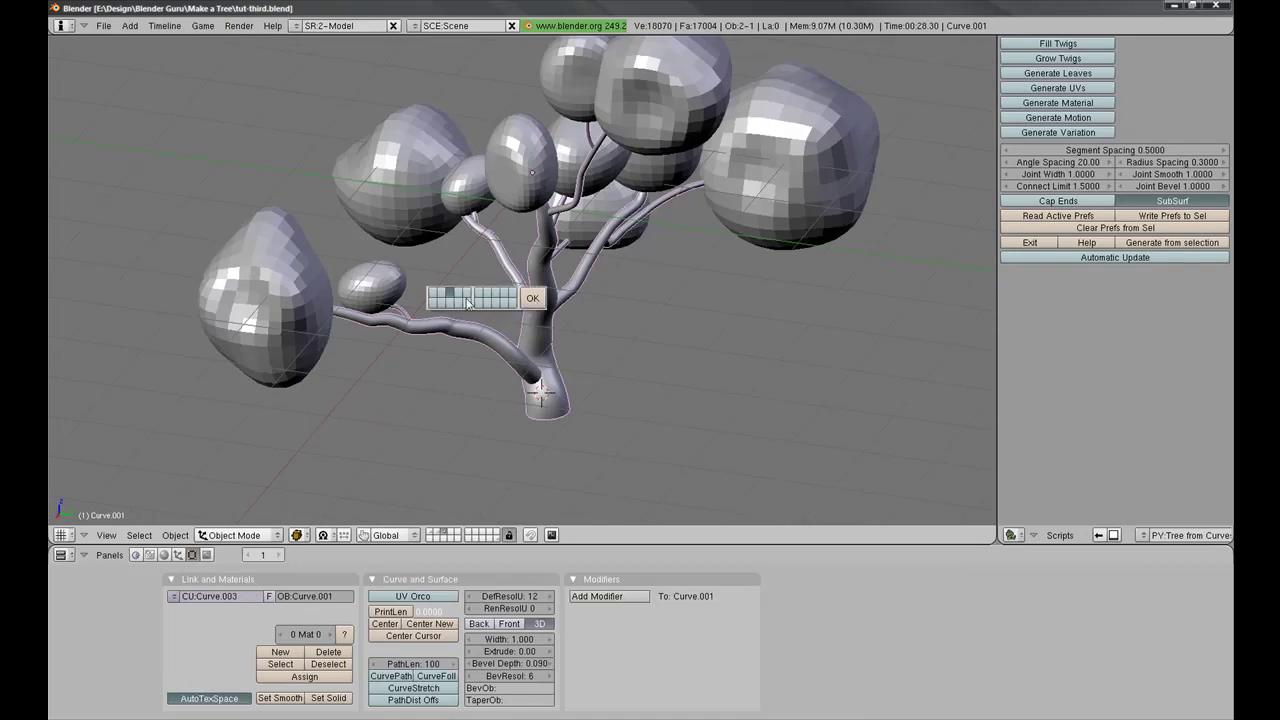
{"action": "left_click", "coordinate": [453, 295]}
{"action": "left_click", "coordinate": [523, 300]}
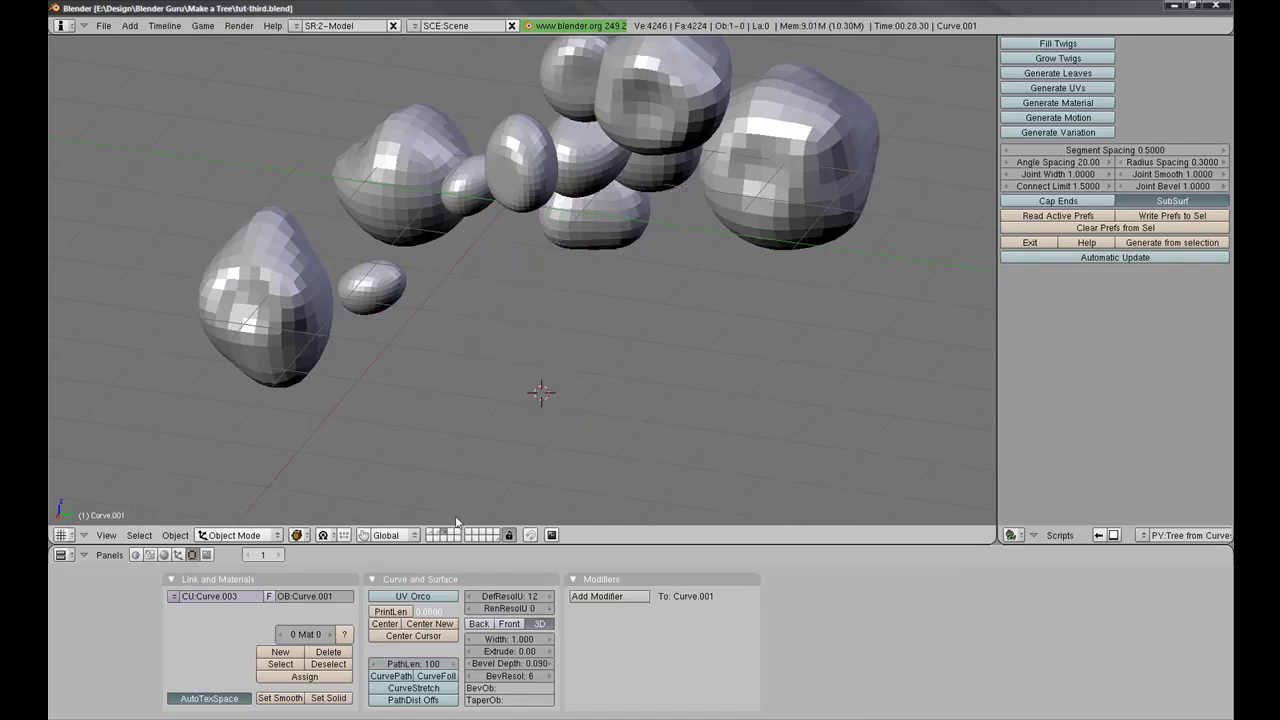
Step: Show the layer with both trees, move the generated tree mesh to the foliage's layer and display that layer
{"action": "key", "text": "3"}
{"action": "right_click", "coordinate": [463, 320]}
{"action": "key", "text": "m"}
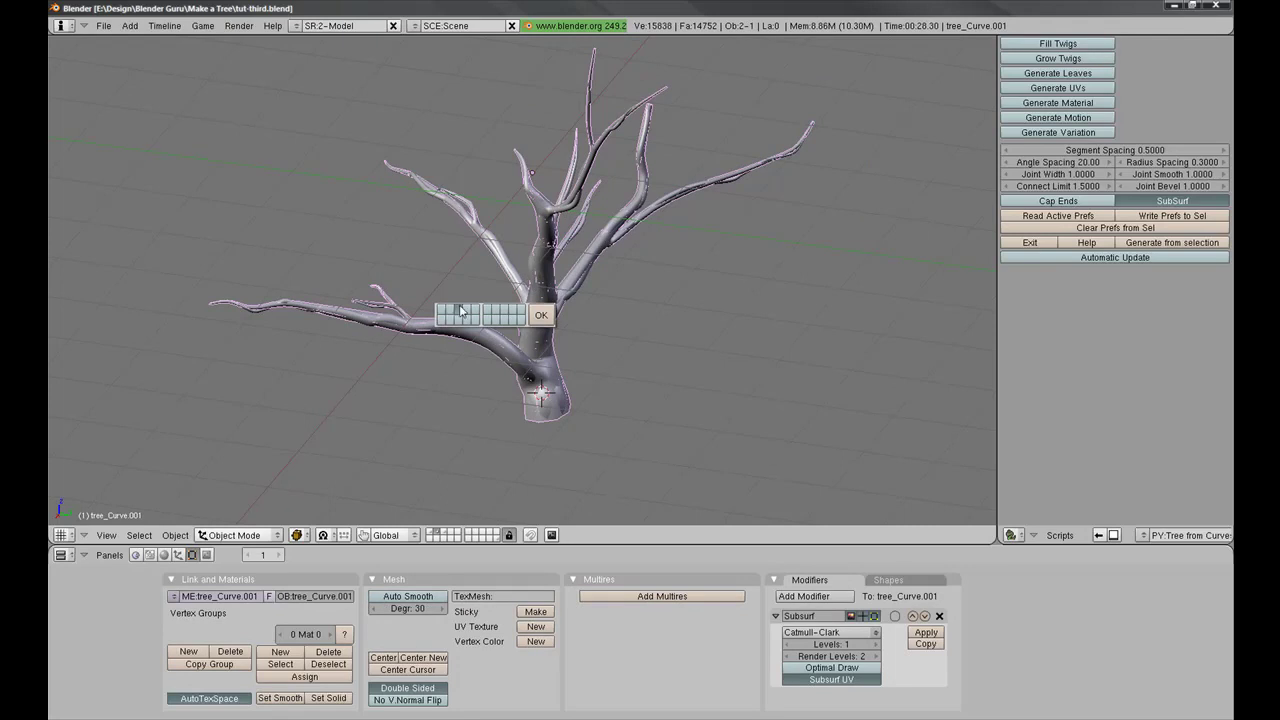
{"action": "left_click", "coordinate": [459, 311]}
{"action": "left_click", "coordinate": [541, 315]}
{"action": "left_click", "coordinate": [445, 533], "text": "shift"}
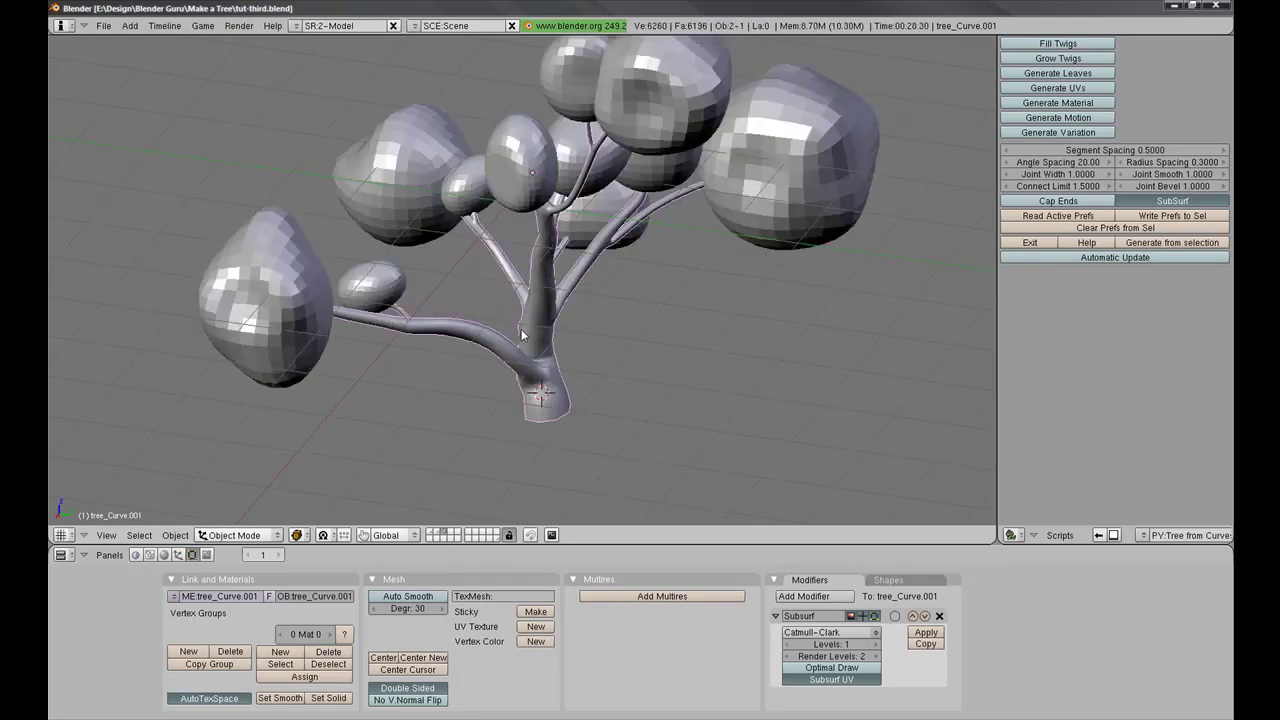
Step: Select the foliage mesh and move it from the generated tree's layer to the original curve's layer
{"action": "scroll", "coordinate": [594, 325], "scroll_direction": "up", "scroll_amount": 5}
{"action": "right_click", "coordinate": [594, 325]}
{"action": "middle_click_drag", "start_coordinate": [670, 316], "coordinate": [317, 256]}
{"action": "key", "text": "Tab"}
{"action": "key", "text": "Tab"}
{"action": "scroll", "coordinate": [612, 306], "scroll_direction": "down", "scroll_amount": 3}
{"action": "right_click", "coordinate": [322, 246]}
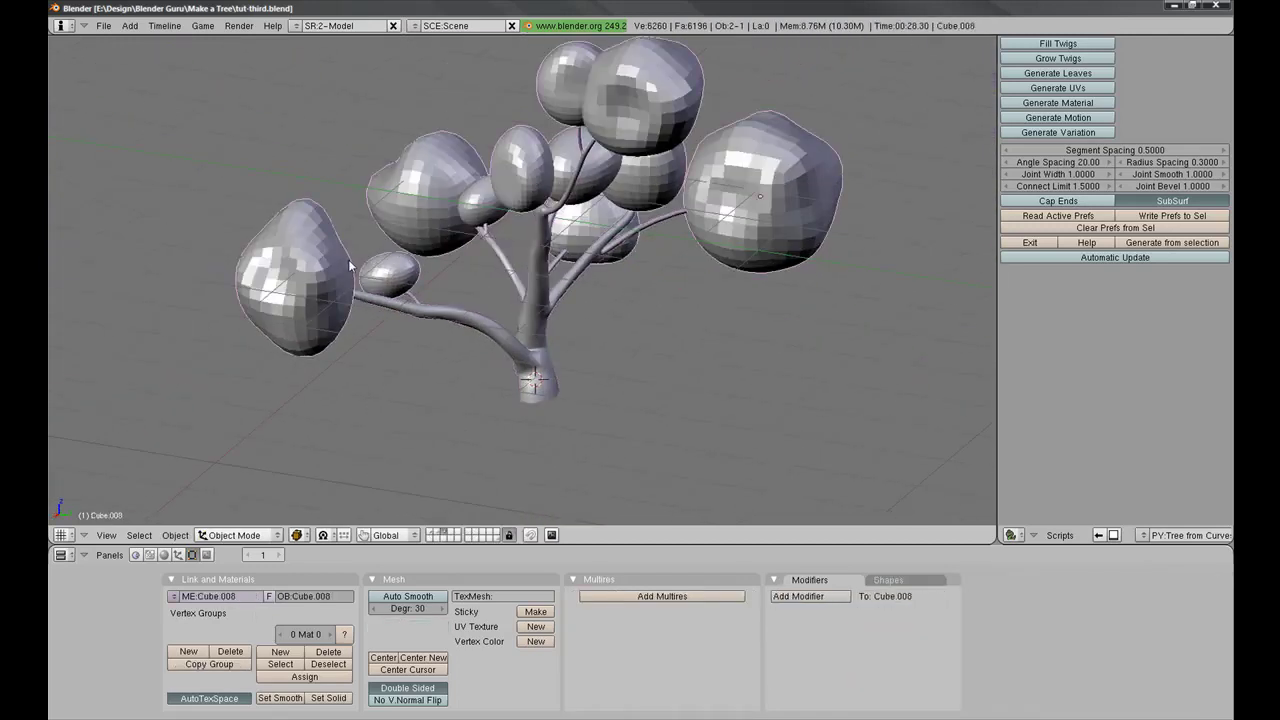
{"action": "key", "text": "m"}
{"action": "left_click", "coordinate": [307, 275]}
{"action": "left_click", "coordinate": [395, 280]}
Step: Select the generated tree mesh and open it in Edit Mode
{"action": "right_click", "coordinate": [400, 285]}
{"action": "middle_click_drag", "start_coordinate": [400, 285], "coordinate": [593, 290]}
{"action": "key", "text": "Tab"}
{"action": "scroll", "coordinate": [593, 290], "scroll_direction": "up", "scroll_amount": 5}
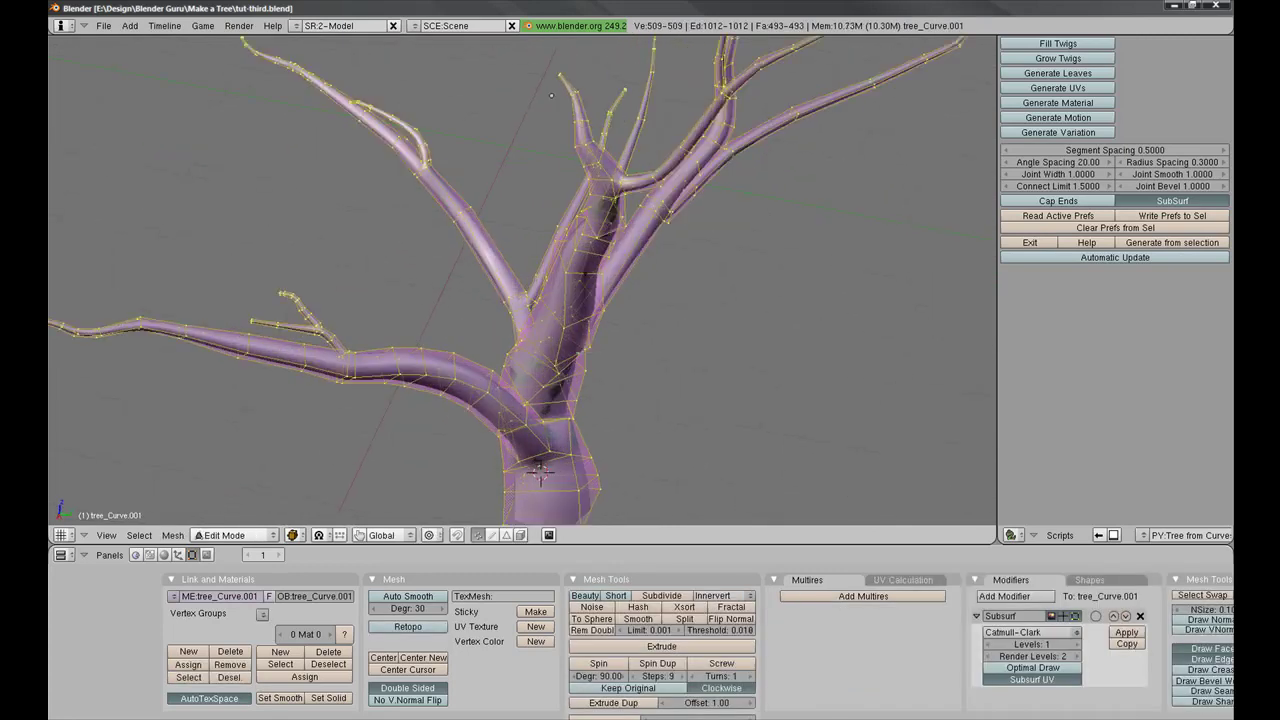
{"action": "key", "text": "Tab"}
{"action": "middle_click_drag", "start_coordinate": [536, 338], "coordinate": [540, 372]}
{"action": "key", "text": "Tab"}
Step: Select a single edge loop on the generated tree mesh, move it slightly and return to Object Mode
{"action": "middle_click_drag", "start_coordinate": [540, 300], "coordinate": [538, 353]}
{"action": "key", "text": "a"}
{"action": "key", "text": "a"}
{"action": "key", "text": "a"}
{"action": "right_click", "coordinate": [588, 219], "text": "alt"}
{"action": "mouse_move", "coordinate": [588, 219]}
{"action": "middle_mouse_down"}
{"action": "mouse_move", "coordinate": [640, 224]}
{"action": "mouse_move", "coordinate": [413, 231]}
{"action": "mouse_move", "coordinate": [509, 329]}
{"action": "mouse_move", "coordinate": [606, 226]}
{"action": "middle_mouse_up"}
{"action": "key", "text": "g"}
{"action": "left_click", "coordinate": [600, 235]}
{"action": "key", "text": "Tab"}
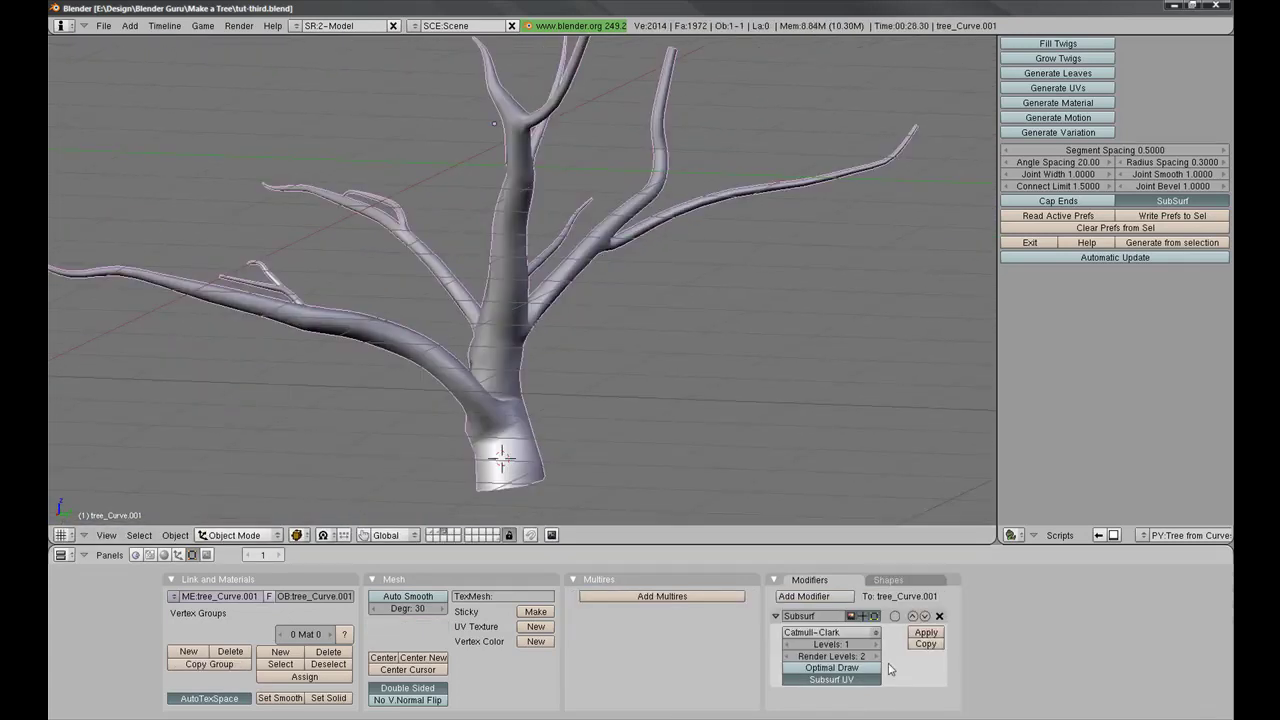
Step: Switch the visible layer from the generated tree mesh to the original curve and foliage
{"action": "middle_click_drag", "start_coordinate": [690, 470], "coordinate": [520, 420]}
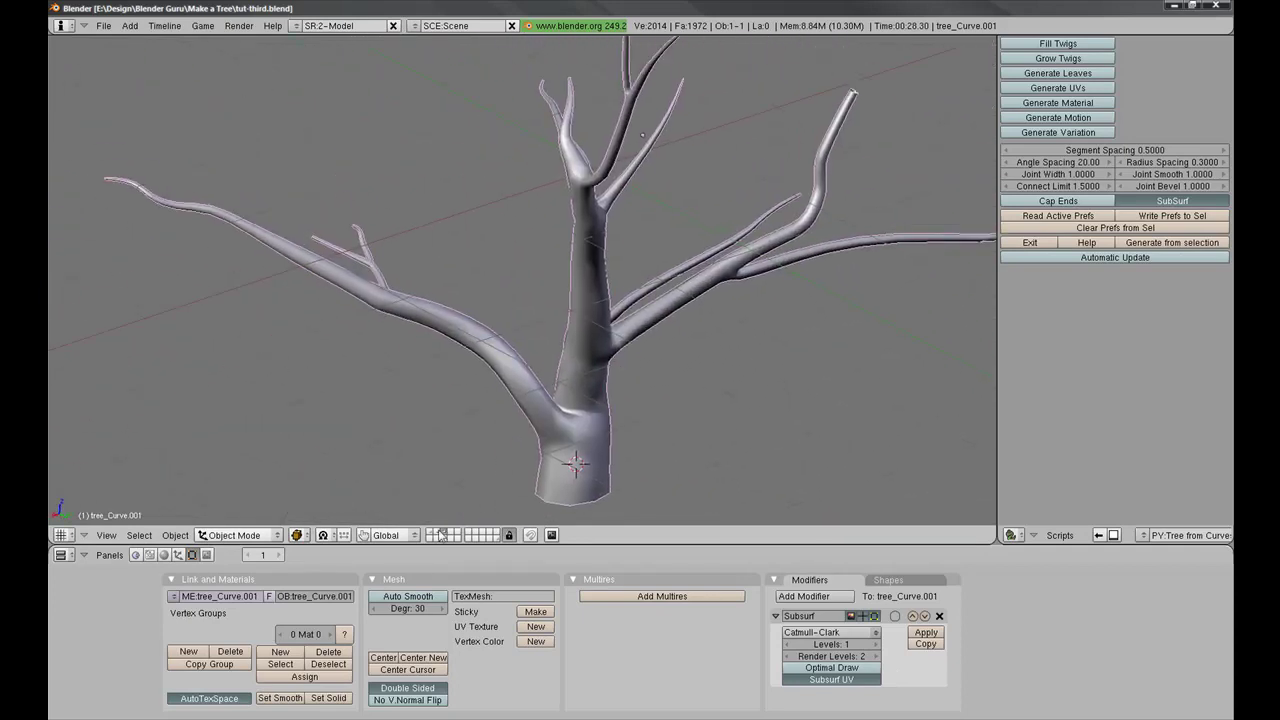
{"action": "left_click", "coordinate": [441, 535], "text": "shift"}
{"action": "middle_click_drag", "start_coordinate": [564, 365], "coordinate": [493, 249]}
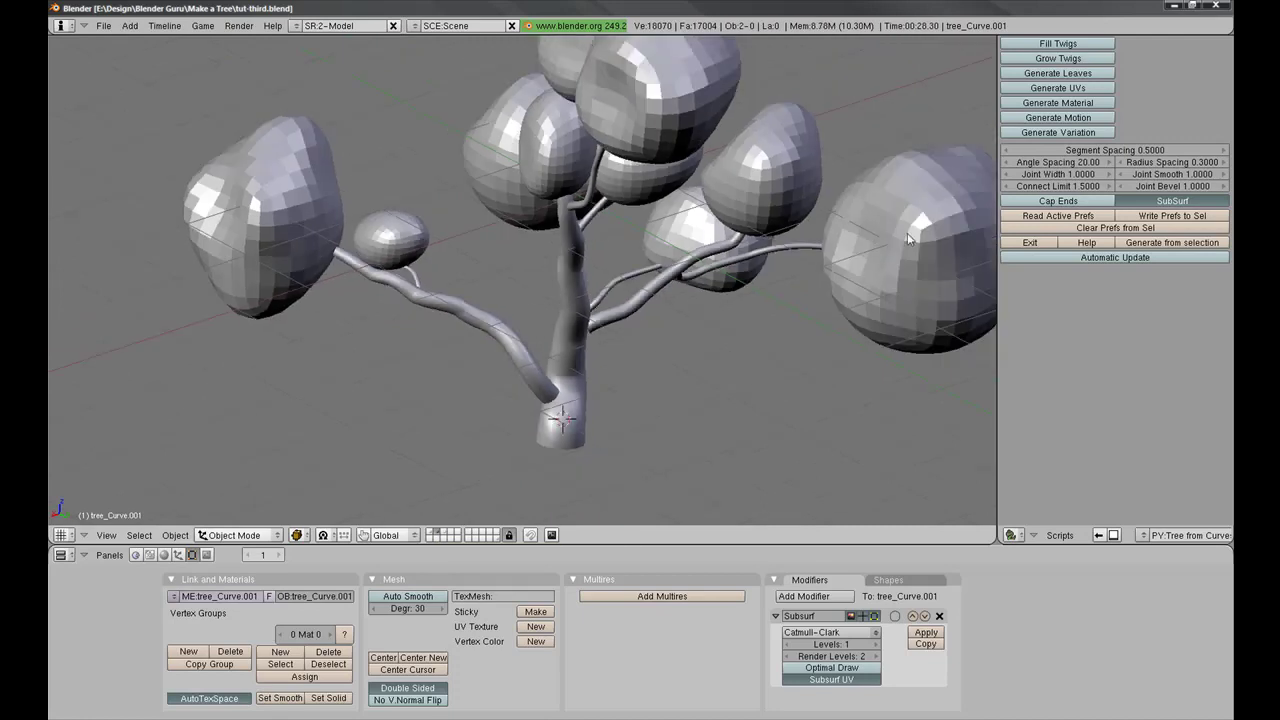
{"action": "left_click", "coordinate": [447, 535]}
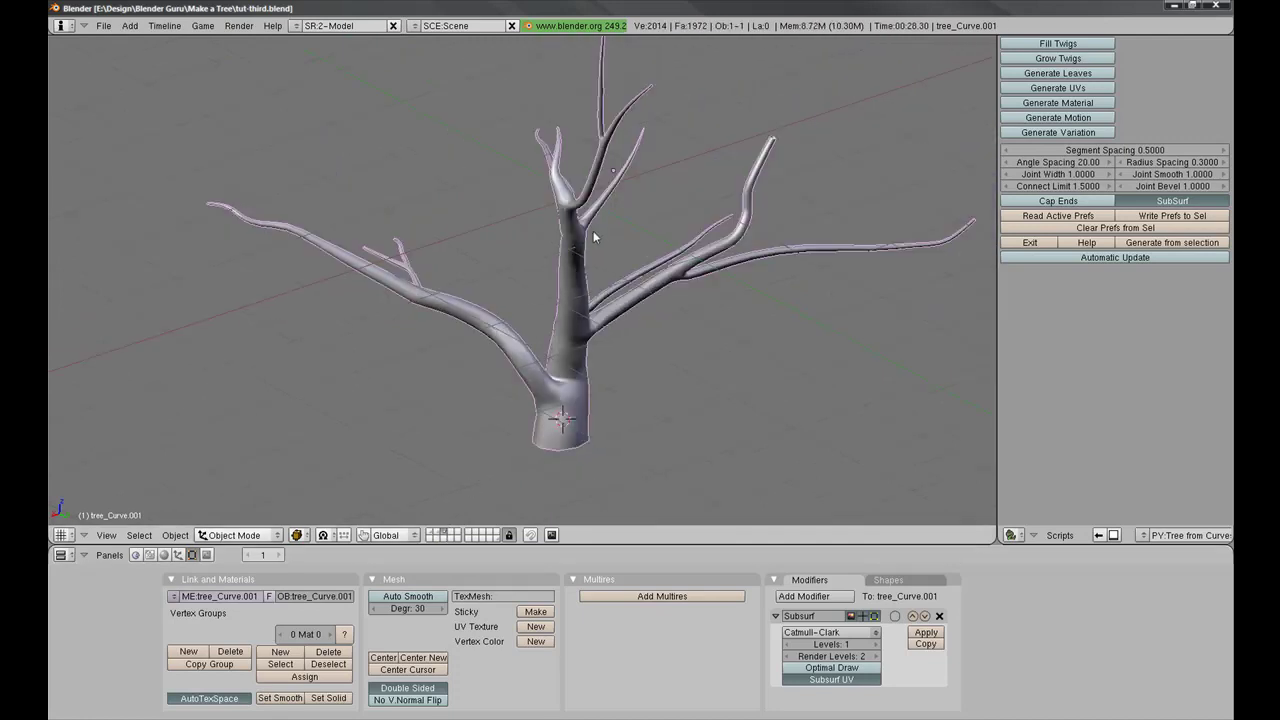
{"action": "middle_click_drag", "start_coordinate": [593, 237], "coordinate": [463, 527]}
{"action": "left_click", "coordinate": [437, 535], "text": "shift"}
Step: Select the foliage mesh and rename its object to twigs
{"action": "right_click", "coordinate": [905, 282]}
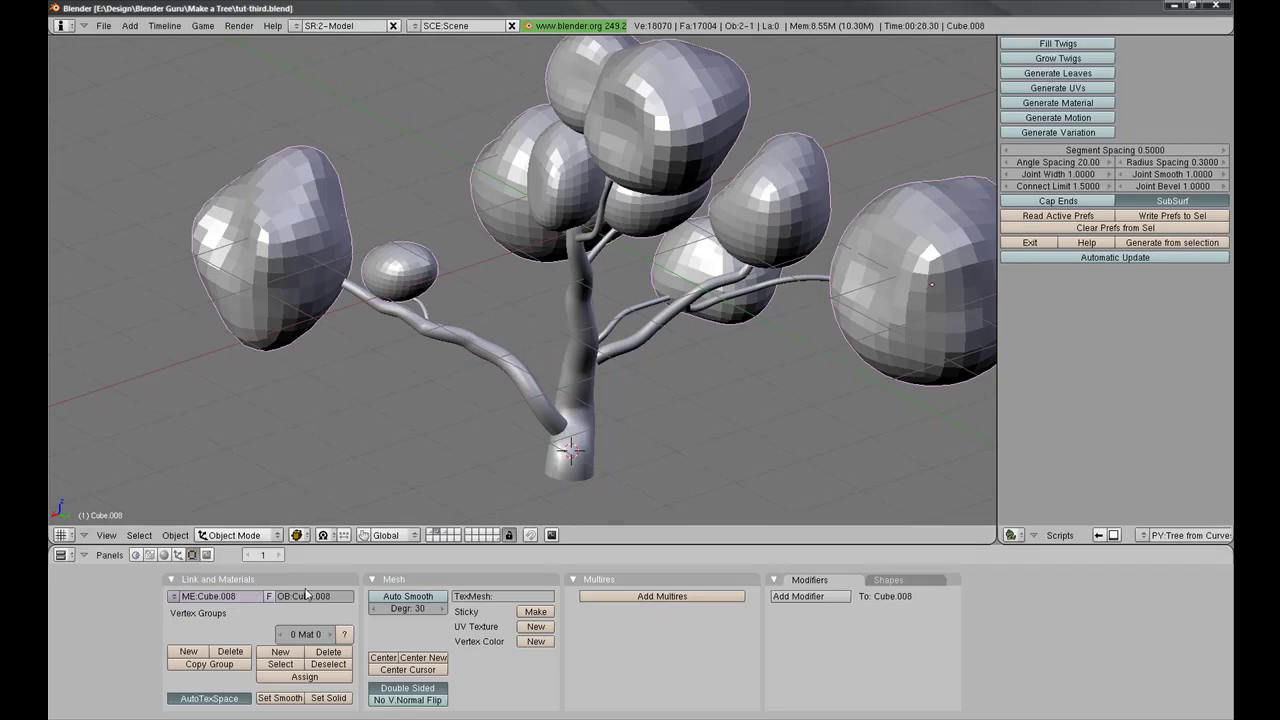
{"action": "scroll", "coordinate": [338, 229], "scroll_direction": "down", "scroll_amount": 4}
{"action": "scroll", "coordinate": [391, 412], "scroll_direction": "up", "scroll_amount": 3}
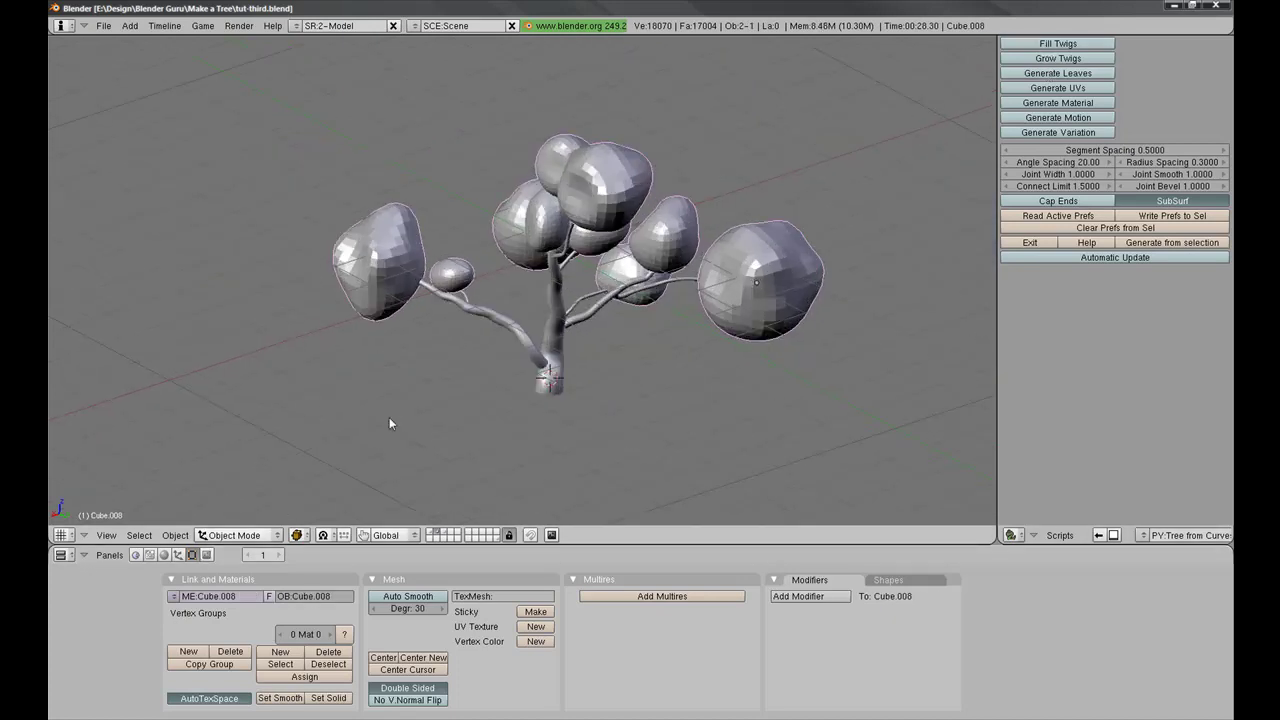
{"action": "type", "text": "s"}
{"action": "key", "text": "Return"}
{"action": "scroll", "coordinate": [574, 282], "scroll_direction": "down", "scroll_amount": 1}
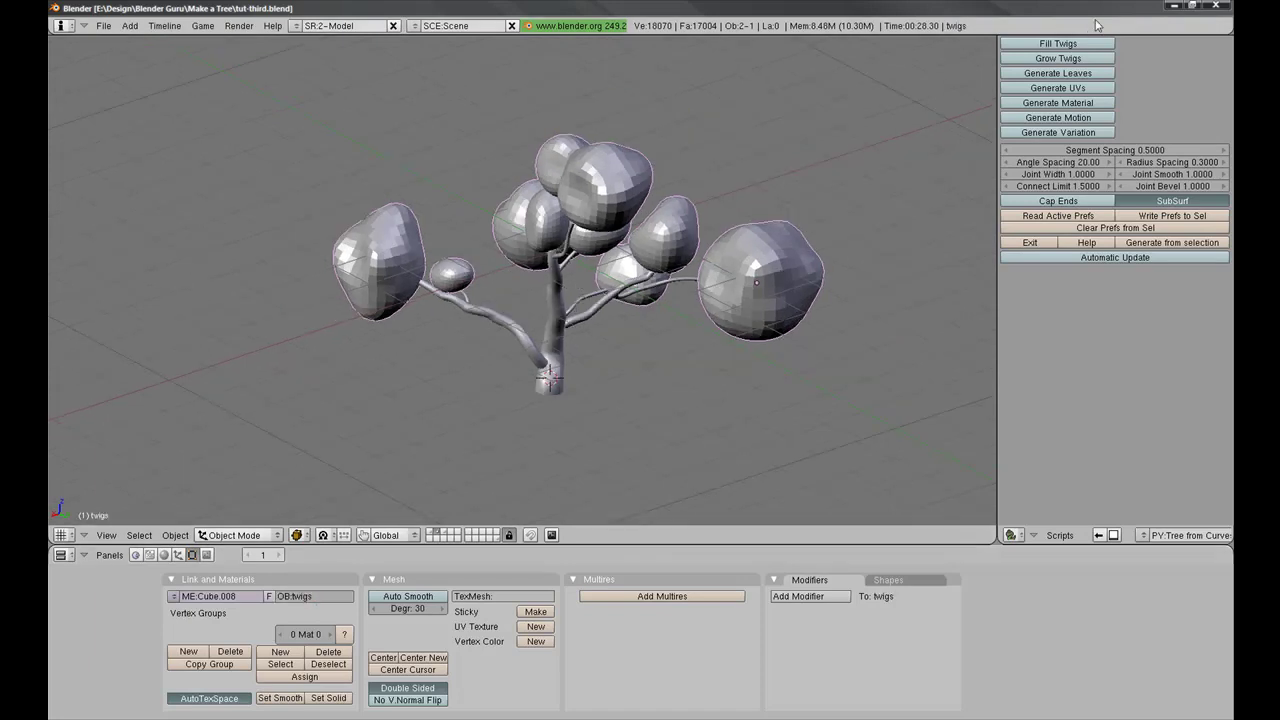
Step: Enable Fill Twigs with twigs as the OB Bound object, Generations 6 and Randomize Scale 1.0
{"action": "left_click", "coordinate": [1066, 44]}
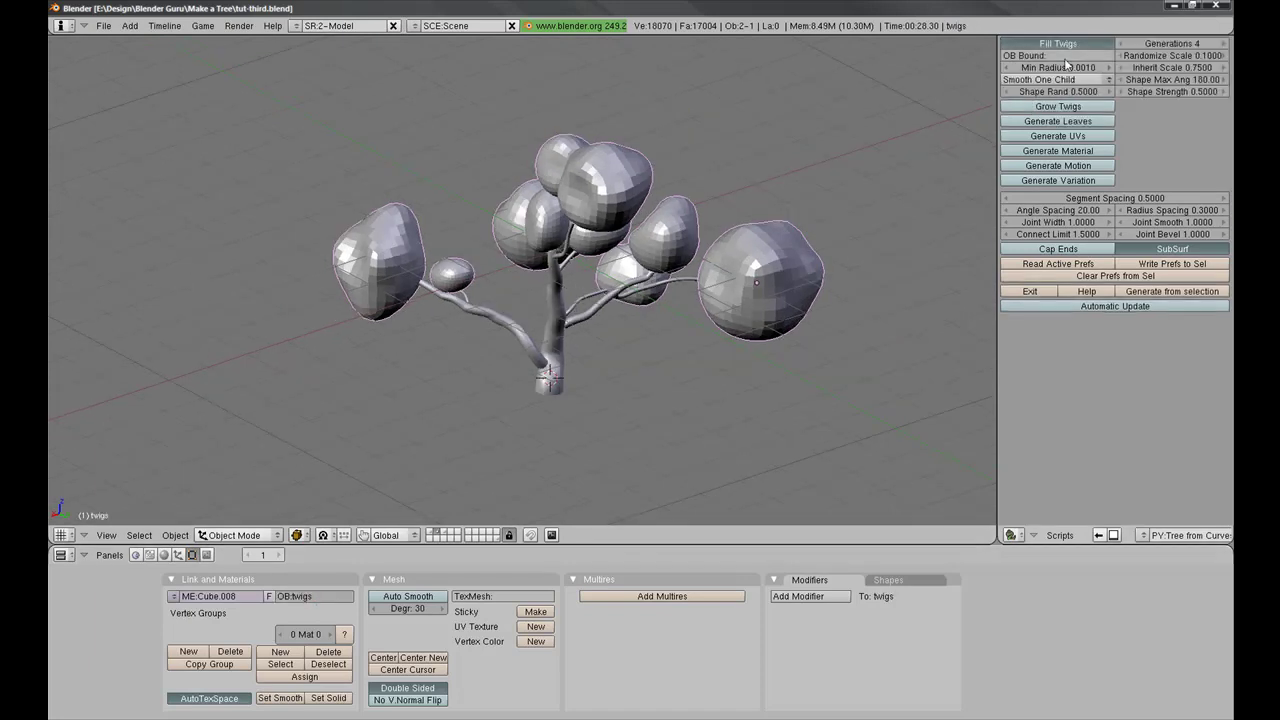
{"action": "left_click", "coordinate": [1062, 57]}
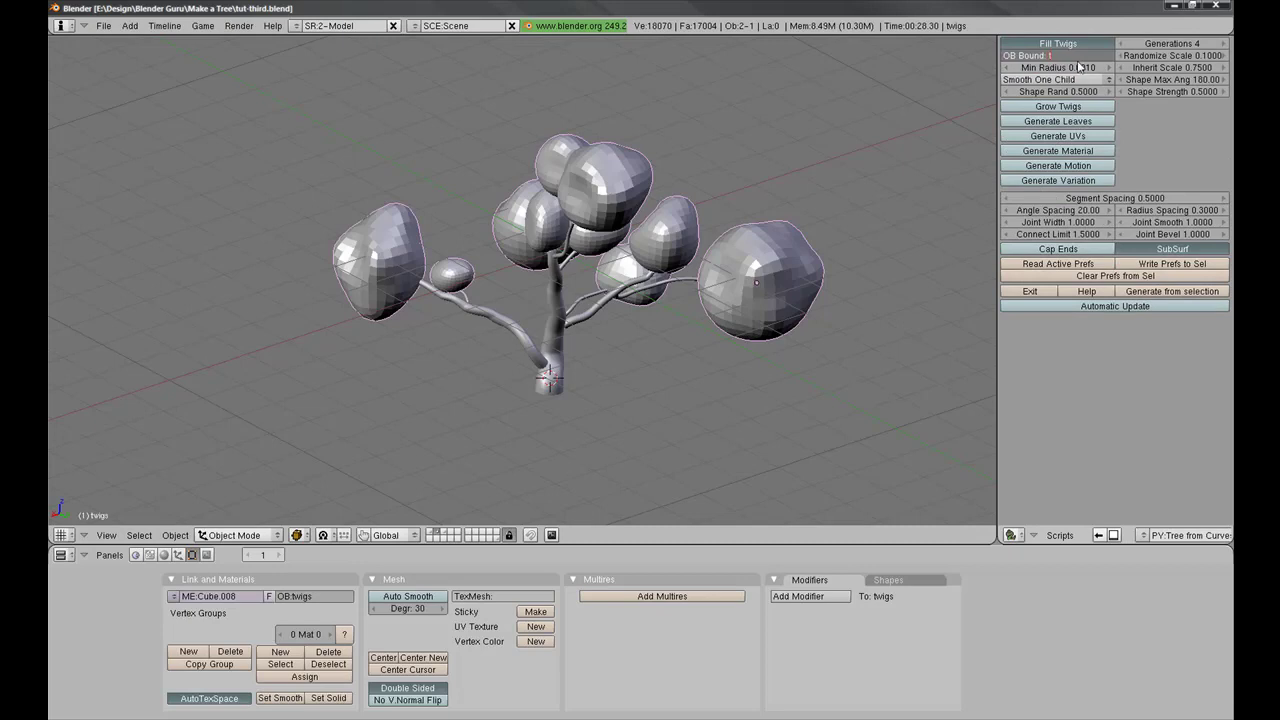
{"action": "type", "text": "twigs"}
{"action": "key", "text": "Return"}
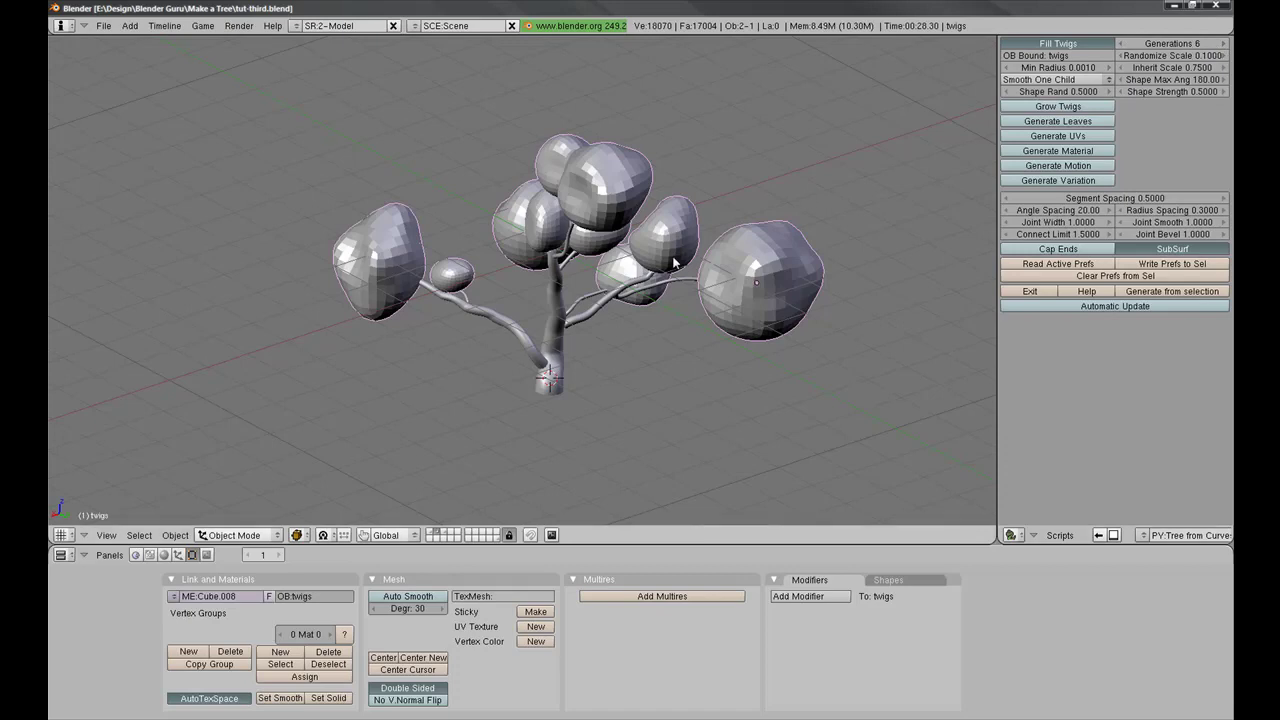
{"action": "left_click", "coordinate": [1138, 56]}
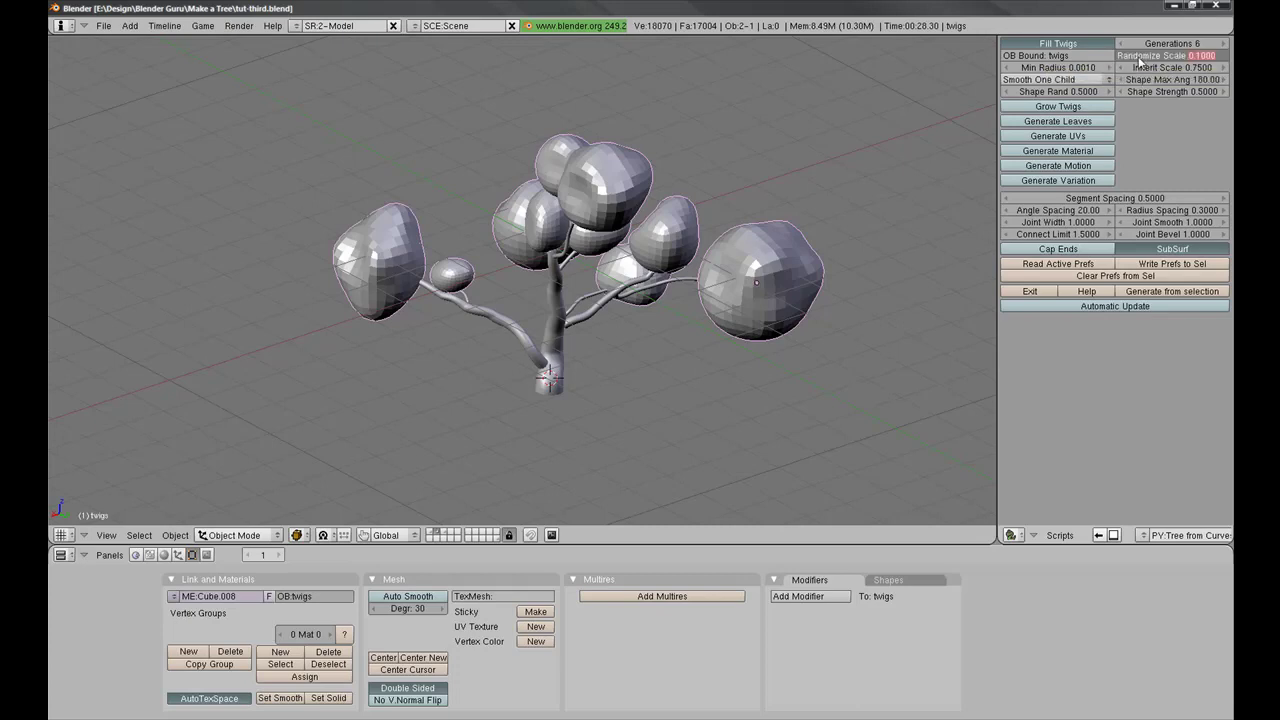
{"action": "key", "text": "Return"}
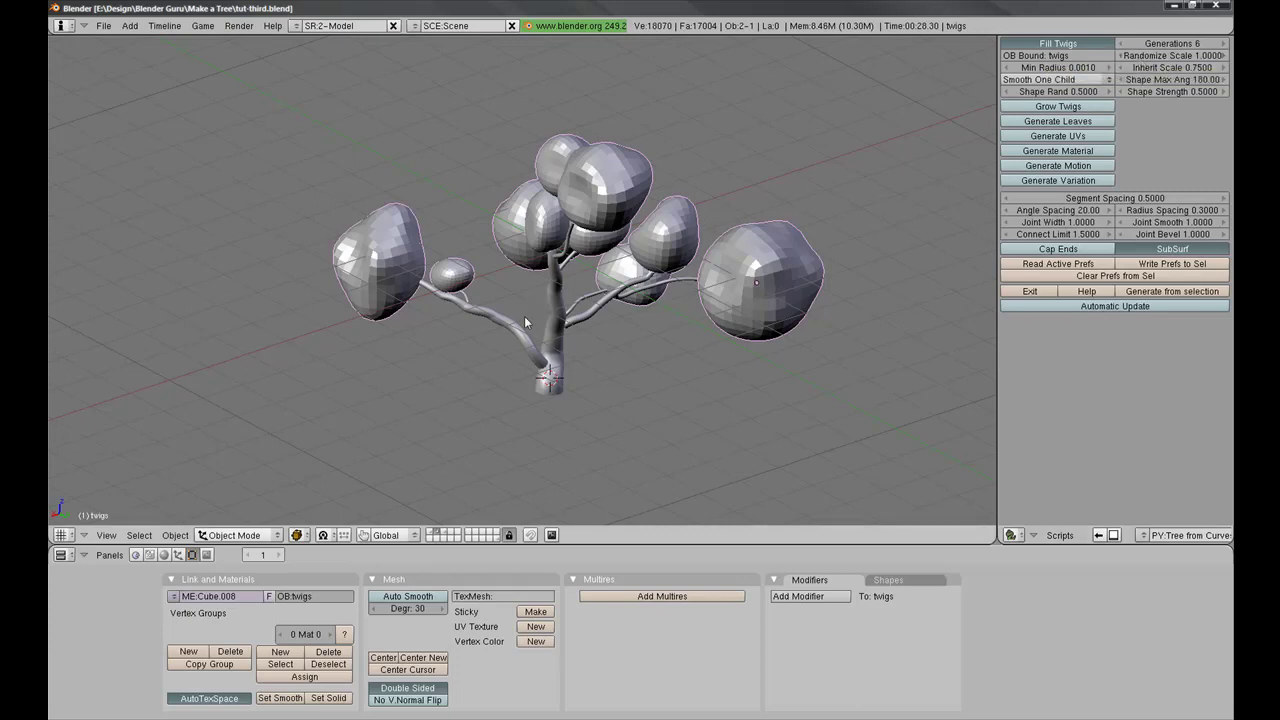
Step: Display the tree in wireframe and examine how the branch tips sit inside the foliage volumes
{"action": "scroll", "coordinate": [543, 308], "scroll_direction": "up", "scroll_amount": 2}
{"action": "scroll", "coordinate": [530, 292], "scroll_direction": "up", "scroll_amount": 1}
{"action": "key", "text": "z"}
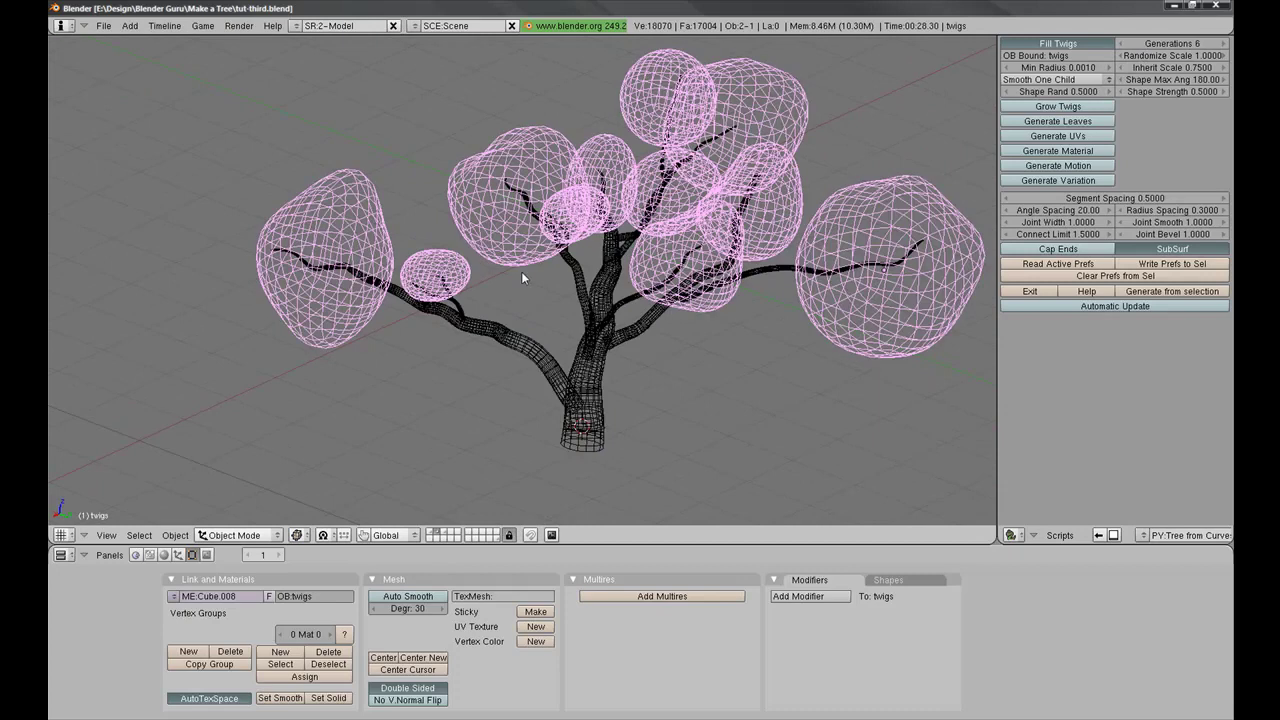
{"action": "scroll", "coordinate": [620, 360], "scroll_direction": "up", "scroll_amount": 3}
{"action": "middle_click_drag", "start_coordinate": [513, 335], "coordinate": [387, 312]}
{"action": "middle_click_drag", "start_coordinate": [461, 251], "coordinate": [603, 248], "text": "shift"}
{"action": "scroll", "coordinate": [550, 308], "scroll_direction": "up", "scroll_amount": 4}
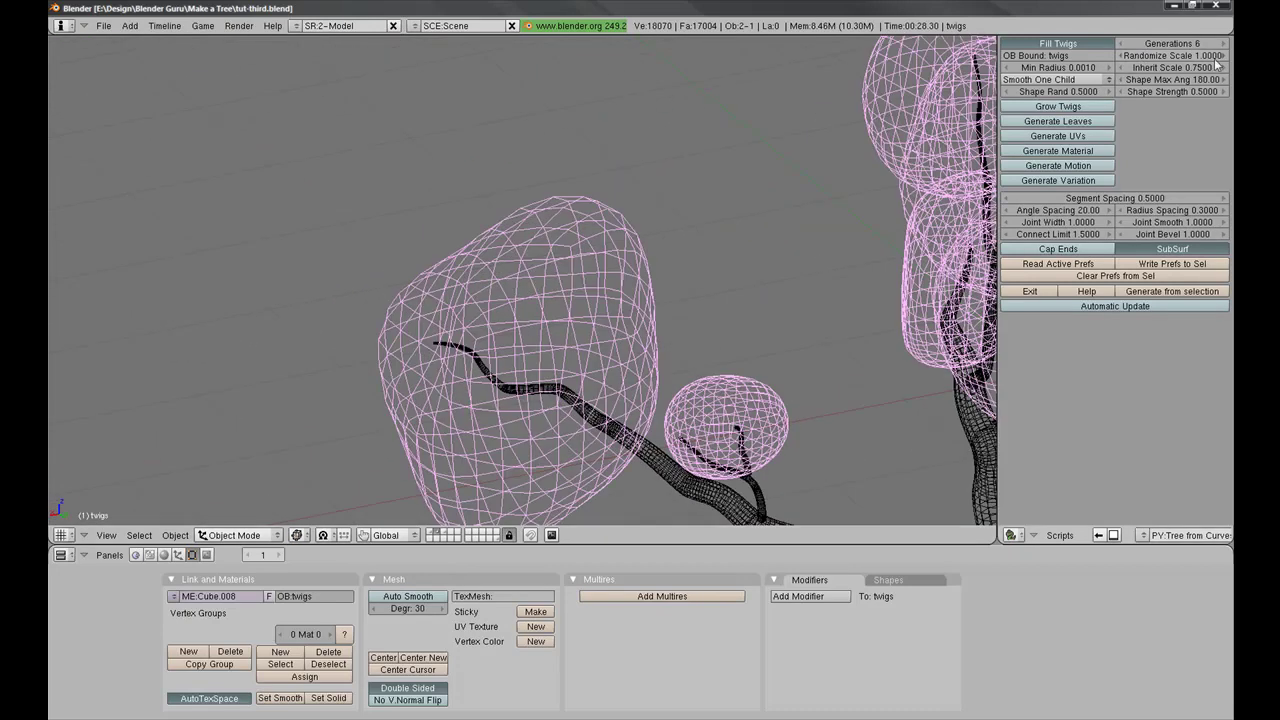
Step: Return the view to solid shading, show only the layer with the generated tree, and select the tree mesh
{"action": "middle_click_drag", "start_coordinate": [674, 280], "coordinate": [576, 344]}
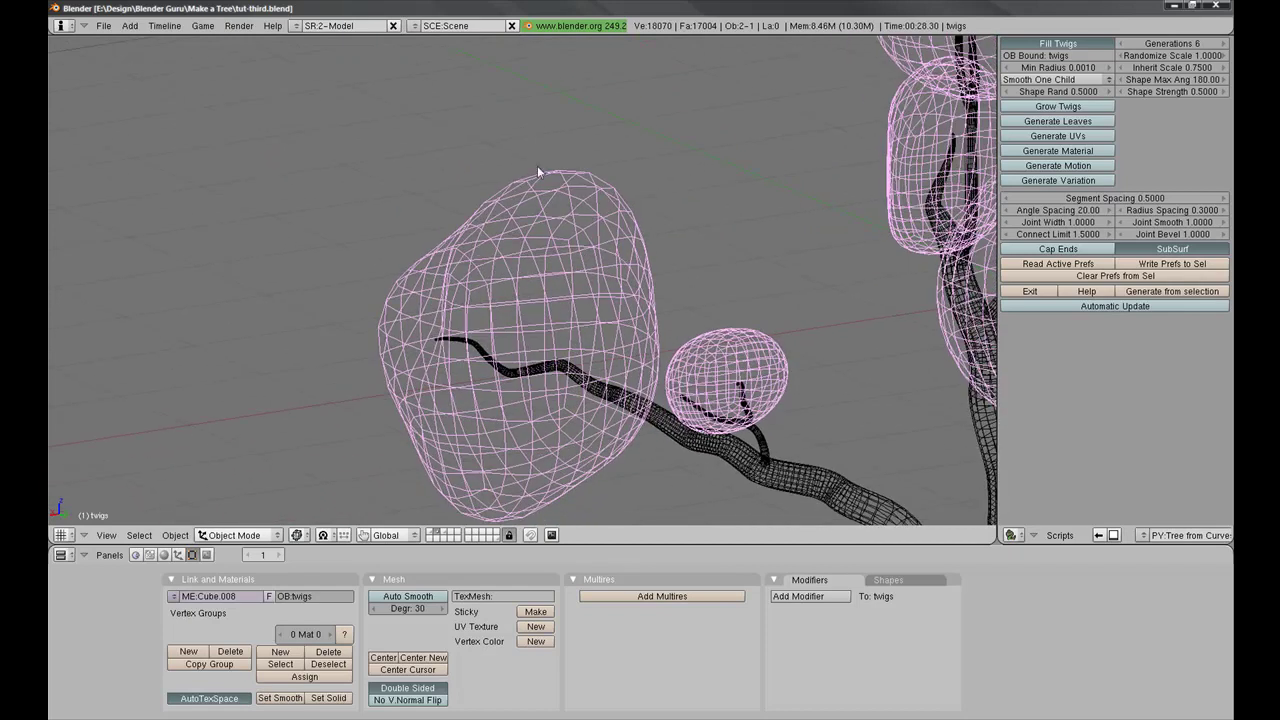
{"action": "scroll", "coordinate": [604, 348], "scroll_direction": "down", "scroll_amount": 8}
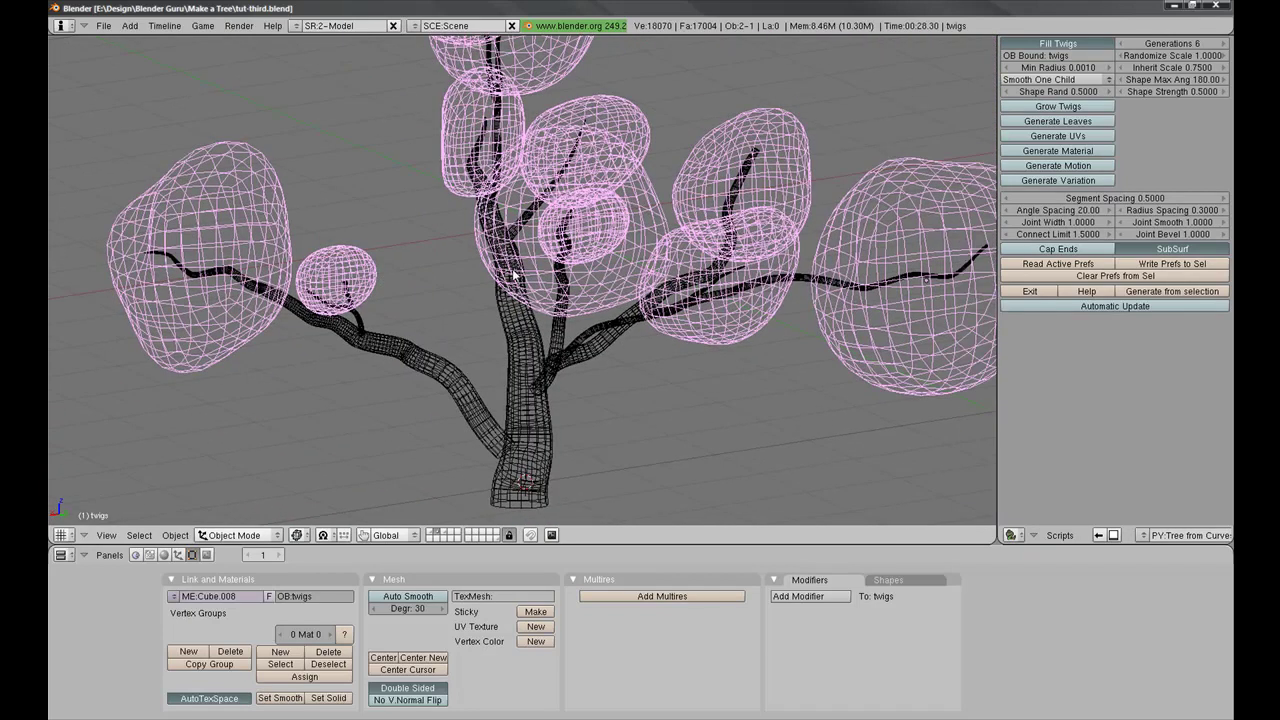
{"action": "middle_click_drag", "start_coordinate": [626, 380], "coordinate": [906, 232]}
{"action": "middle_click_drag", "start_coordinate": [813, 272], "coordinate": [658, 303]}
{"action": "key", "text": "z"}
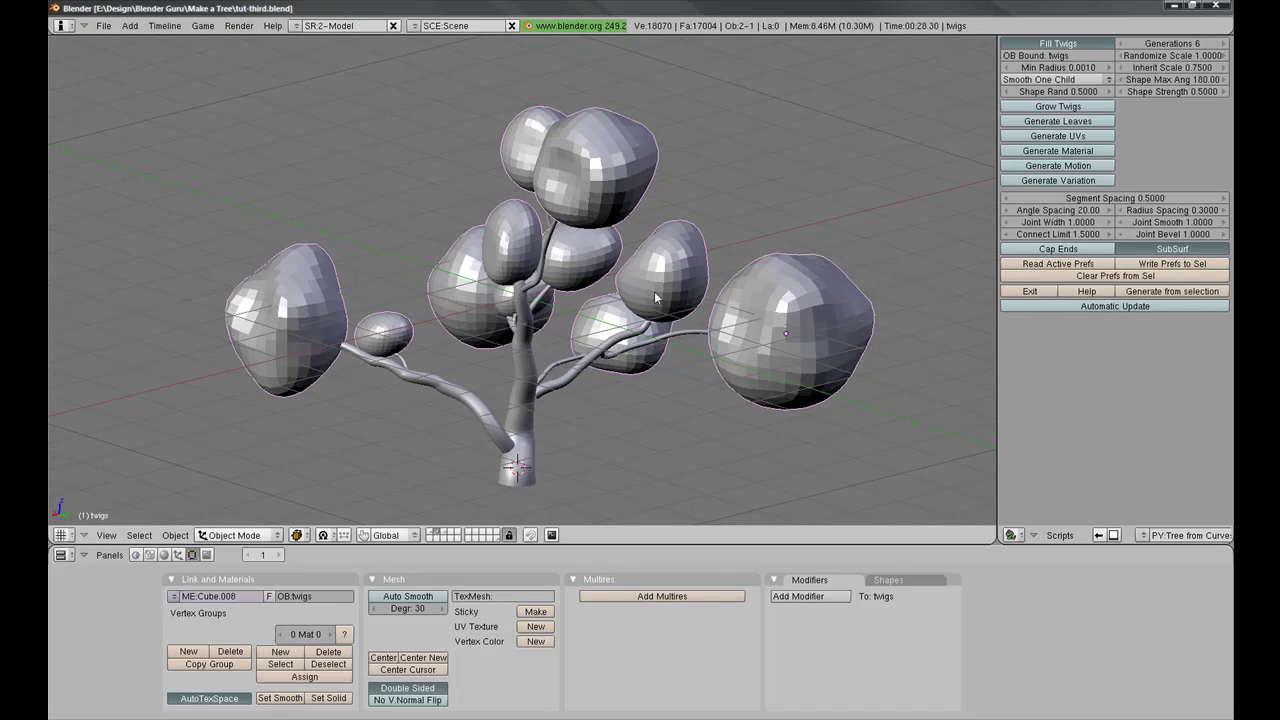
{"action": "right_click", "coordinate": [535, 372]}
{"action": "left_click", "coordinate": [444, 535]}
{"action": "right_click", "coordinate": [523, 365]}
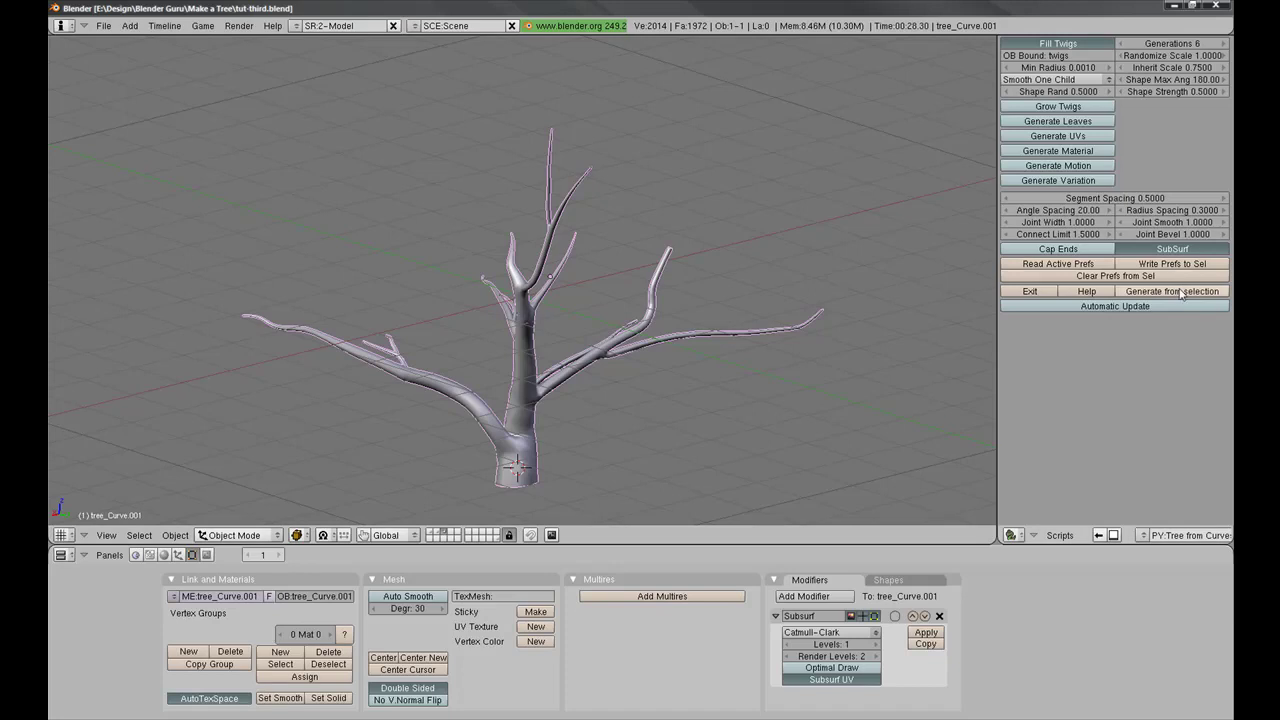
Step: Save over tut-third.blend and generate the tree with filled twigs from the selection
{"action": "key", "text": "ctrl+w"}
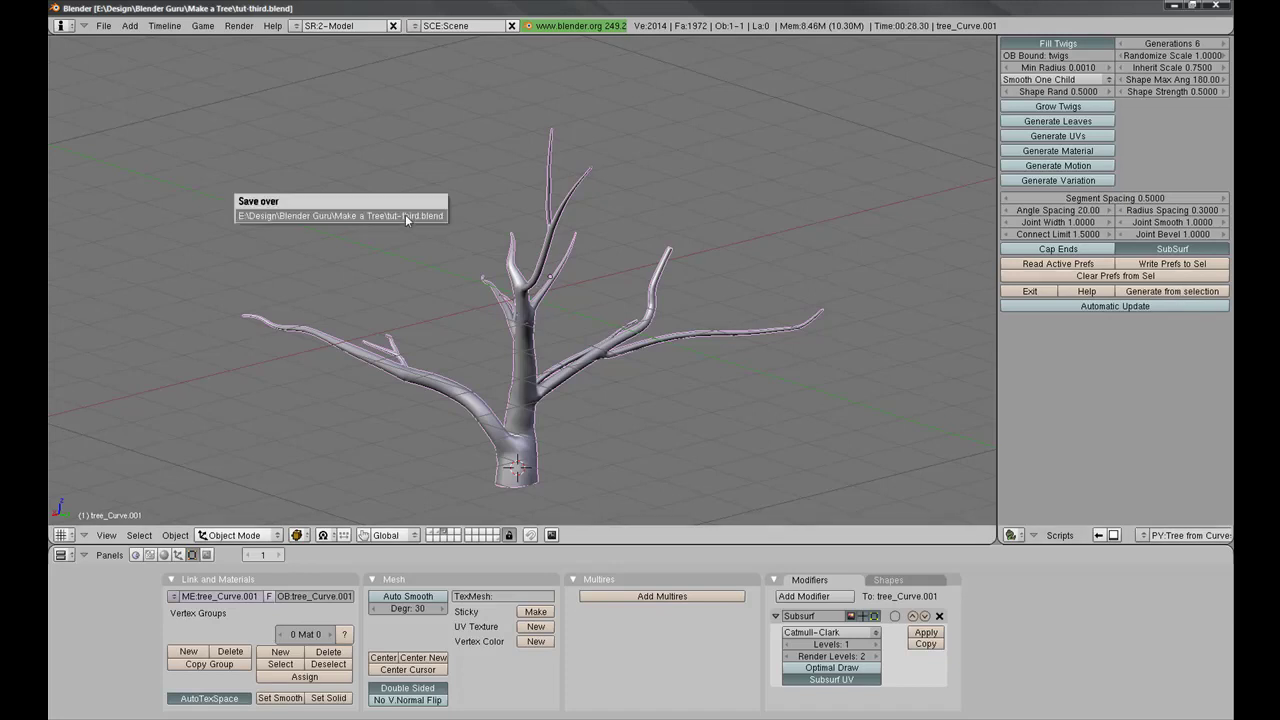
{"action": "left_click", "coordinate": [405, 215]}
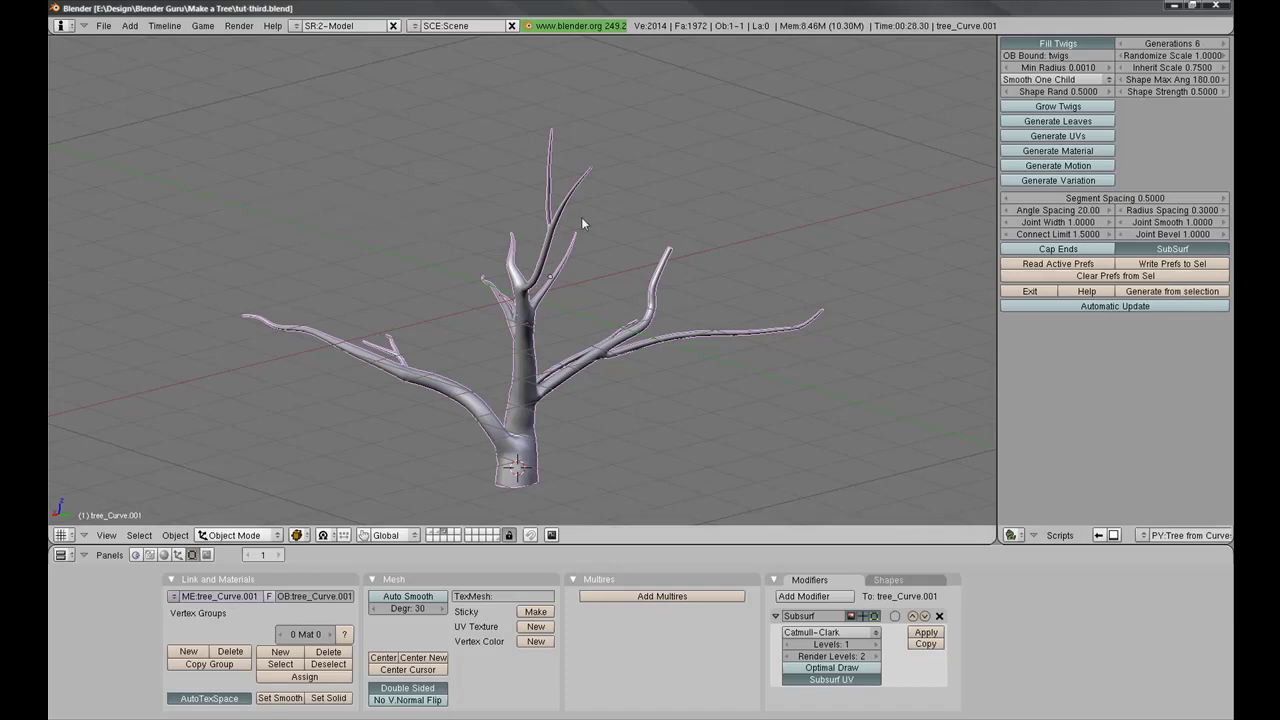
{"action": "left_click", "coordinate": [1160, 297]}
{"action": "scroll", "coordinate": [729, 349], "scroll_direction": "up", "scroll_amount": 5}
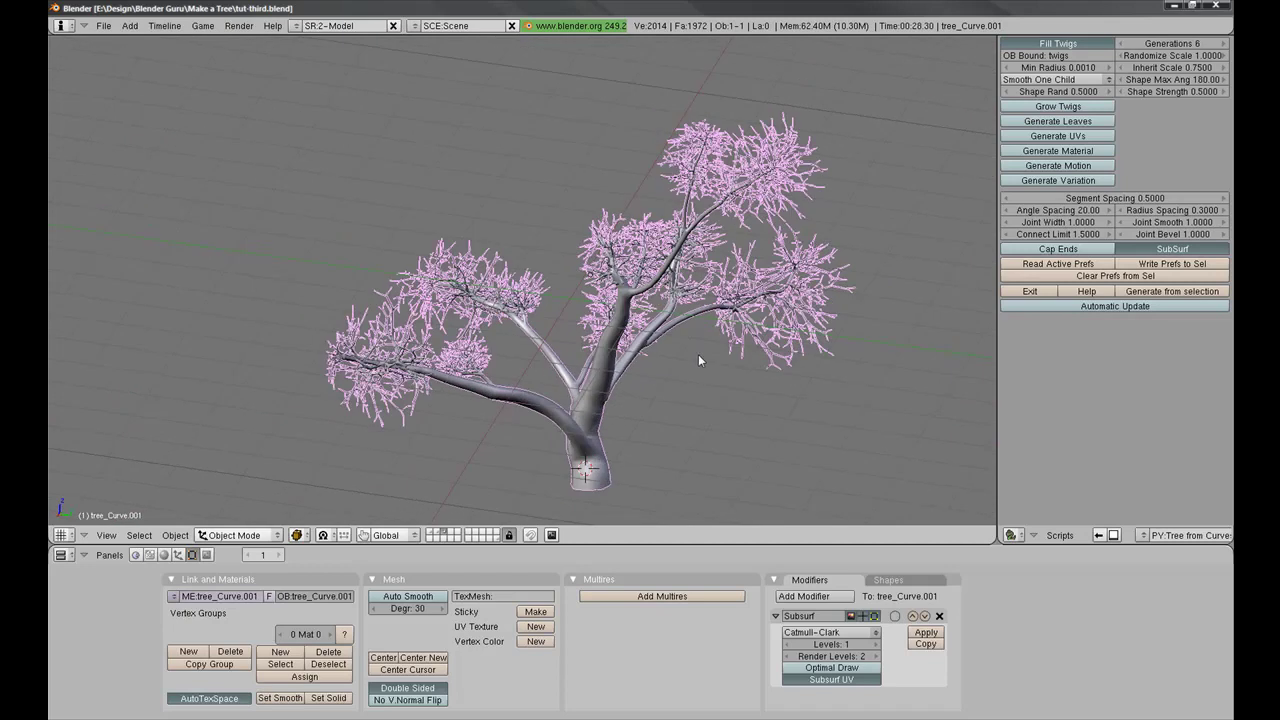
{"action": "middle_click_drag", "start_coordinate": [648, 342], "coordinate": [586, 372]}
{"action": "middle_click_drag", "start_coordinate": [565, 235], "coordinate": [631, 361]}
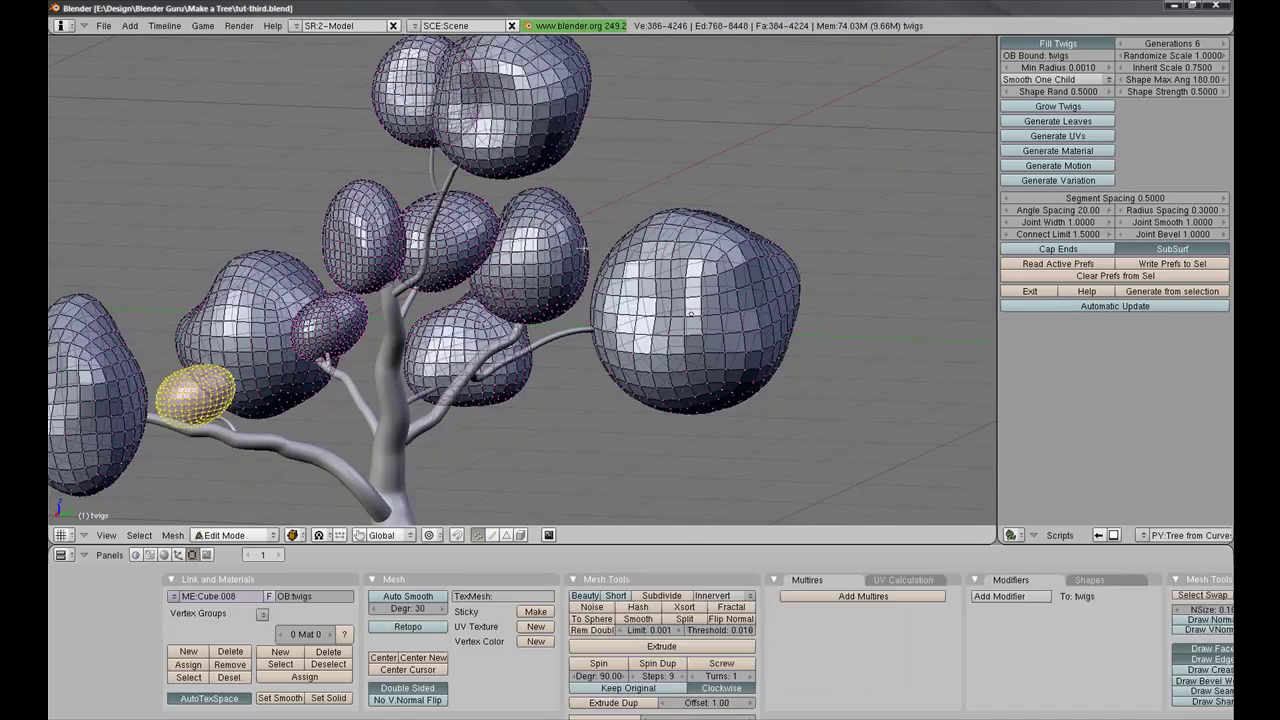
Step: Pick out single foliage volumes of the twigs mesh in Edit Mode and compare them with the generated twigs
{"action": "middle_click_drag", "start_coordinate": [583, 242], "coordinate": [606, 276]}
{"action": "key", "text": "Tab"}
{"action": "scroll", "coordinate": [564, 432], "scroll_direction": "up", "scroll_amount": 2}
{"action": "middle_click_drag", "start_coordinate": [658, 384], "coordinate": [566, 392], "text": "shift"}
{"action": "key", "text": "a"}
{"action": "key", "text": "a"}
{"action": "key", "text": "a"}
{"action": "key", "text": "l"}
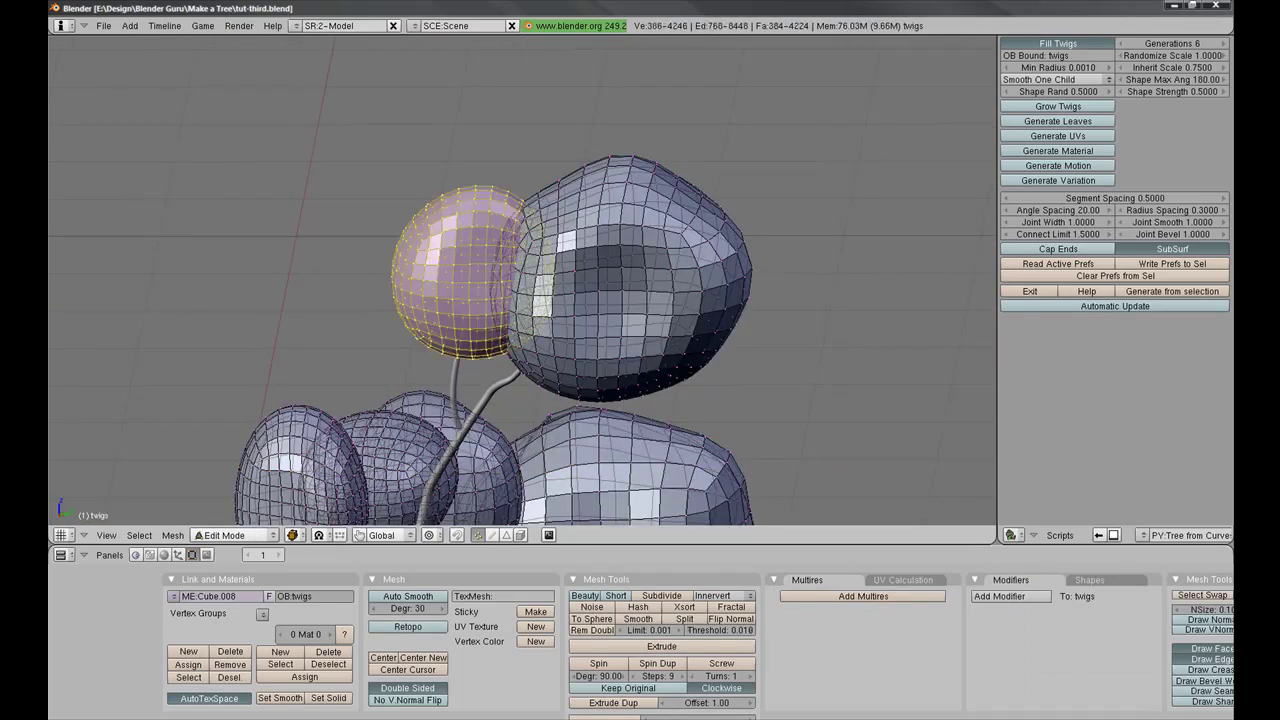
{"action": "key", "text": "Tab"}
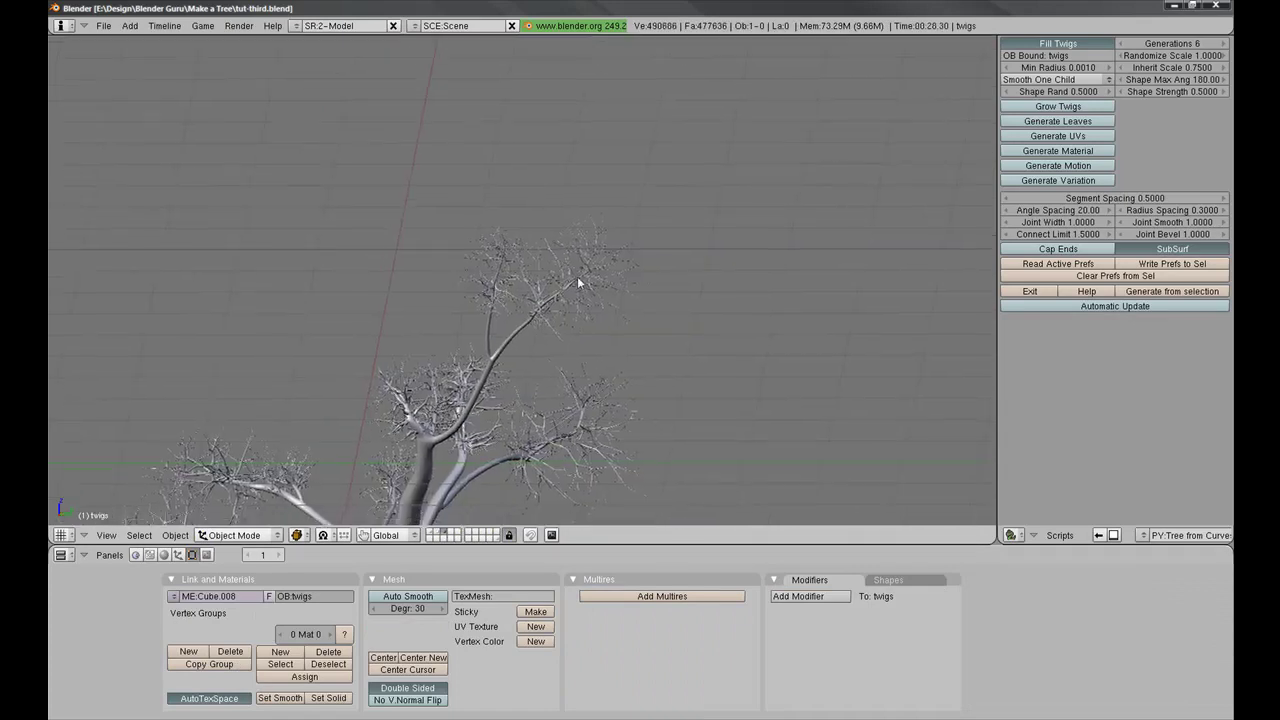
{"action": "scroll", "coordinate": [577, 283], "scroll_direction": "down", "scroll_amount": 3}
{"action": "middle_click_drag", "start_coordinate": [577, 283], "coordinate": [535, 369]}
{"action": "scroll", "coordinate": [555, 376], "scroll_direction": "up", "scroll_amount": 3}
{"action": "scroll", "coordinate": [543, 354], "scroll_direction": "down", "scroll_amount": 2}
{"action": "middle_click_drag", "start_coordinate": [514, 312], "coordinate": [536, 350]}
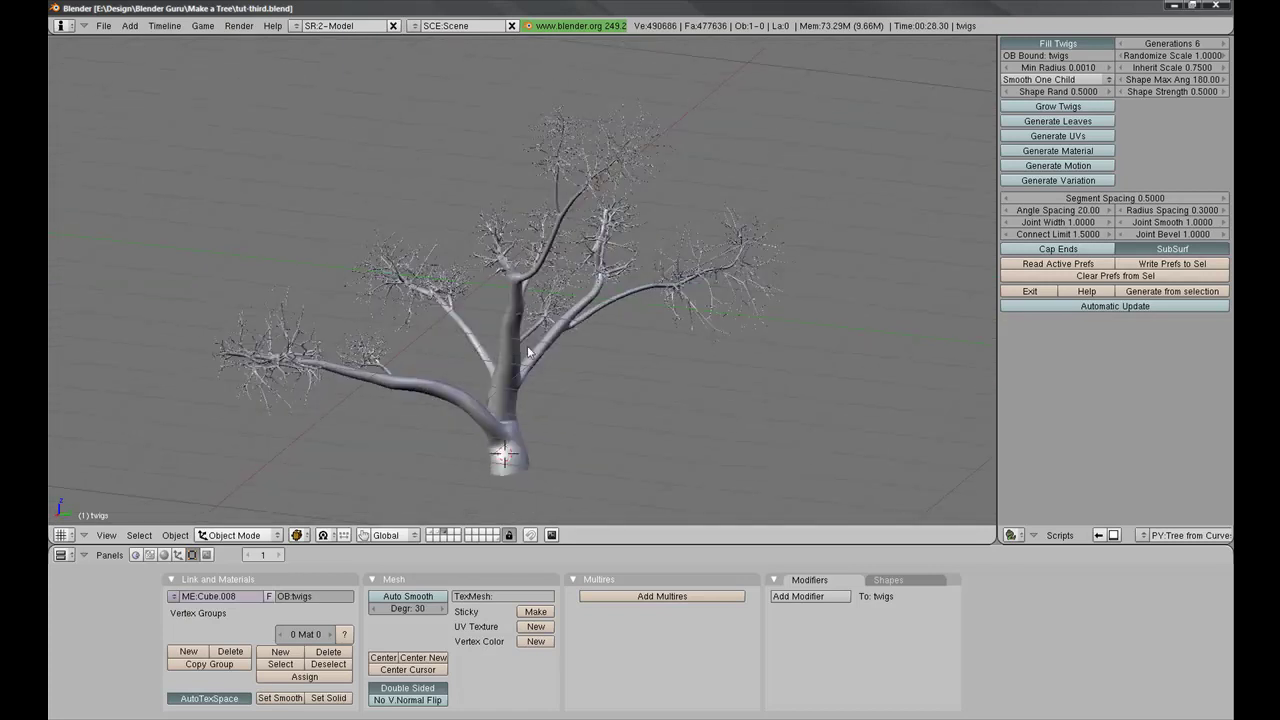
Step: Split the 3D view vertically and change the new area into a UV/Image Editor
{"action": "left_click", "coordinate": [1057, 137]}
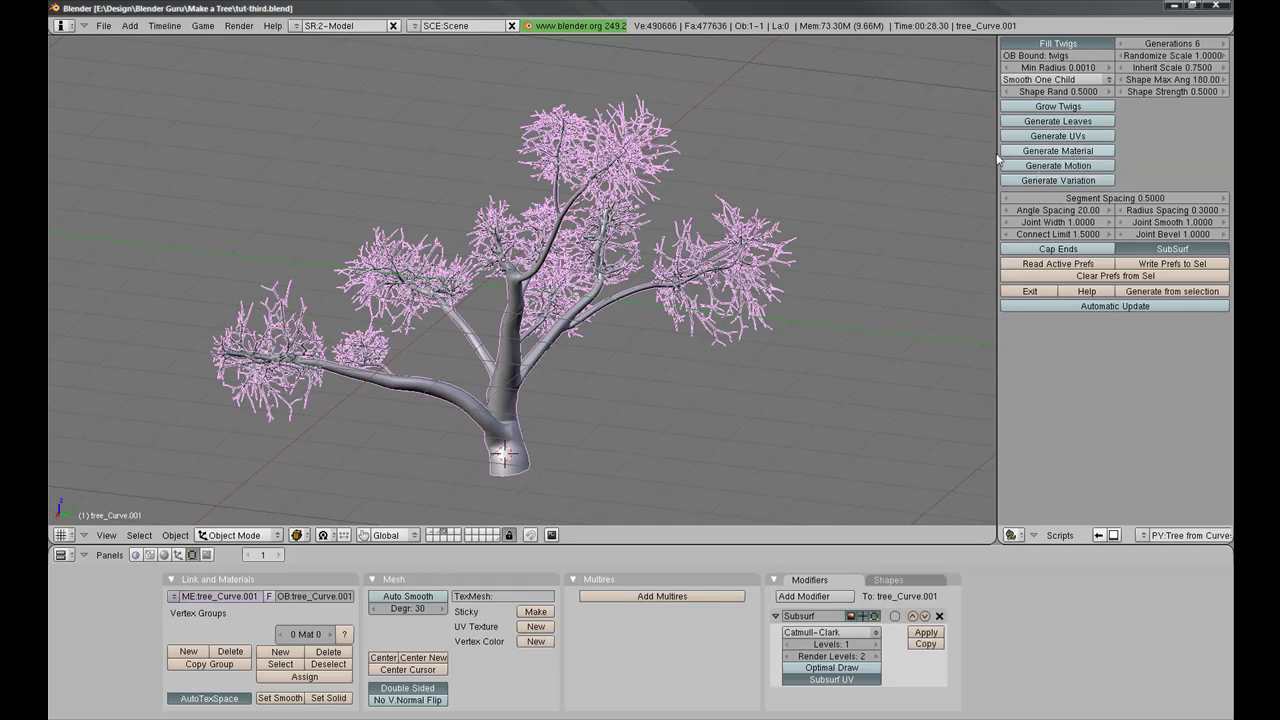
{"action": "right_click", "coordinate": [773, 545]}
{"action": "left_click", "coordinate": [756, 548]}
{"action": "left_click", "coordinate": [729, 541]}
{"action": "left_click", "coordinate": [743, 536]}
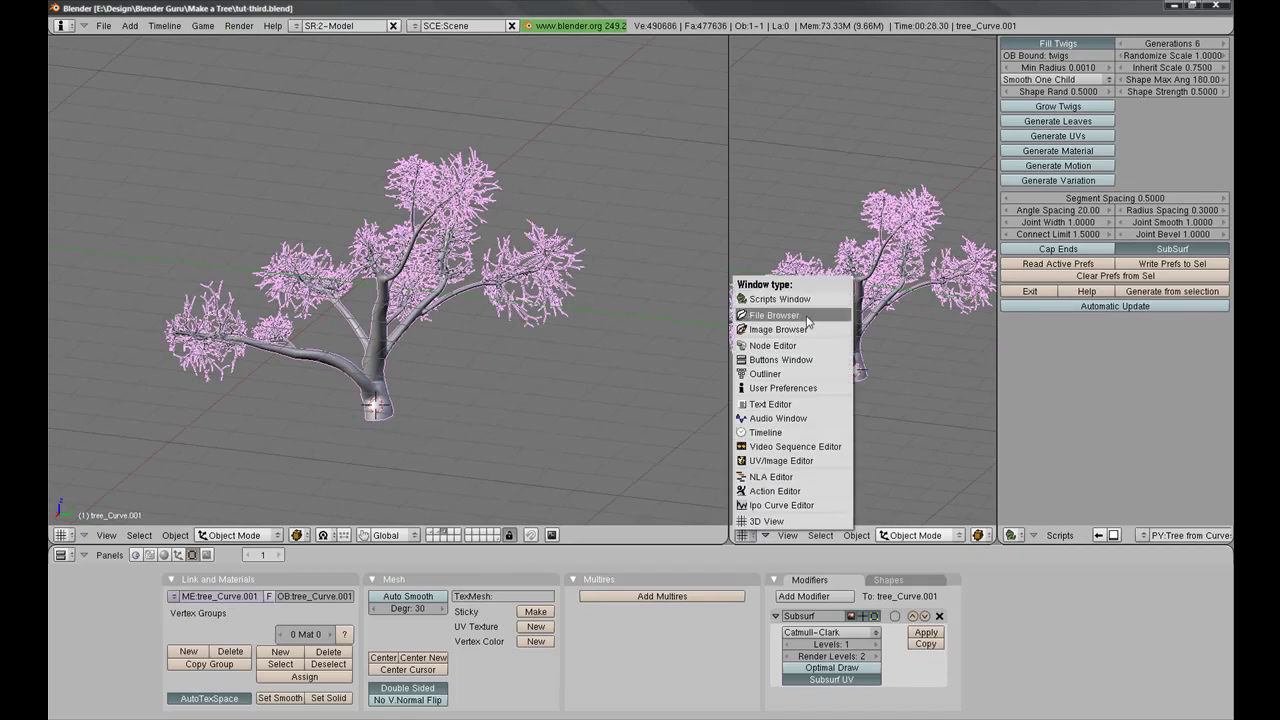
{"action": "left_click", "coordinate": [795, 461]}
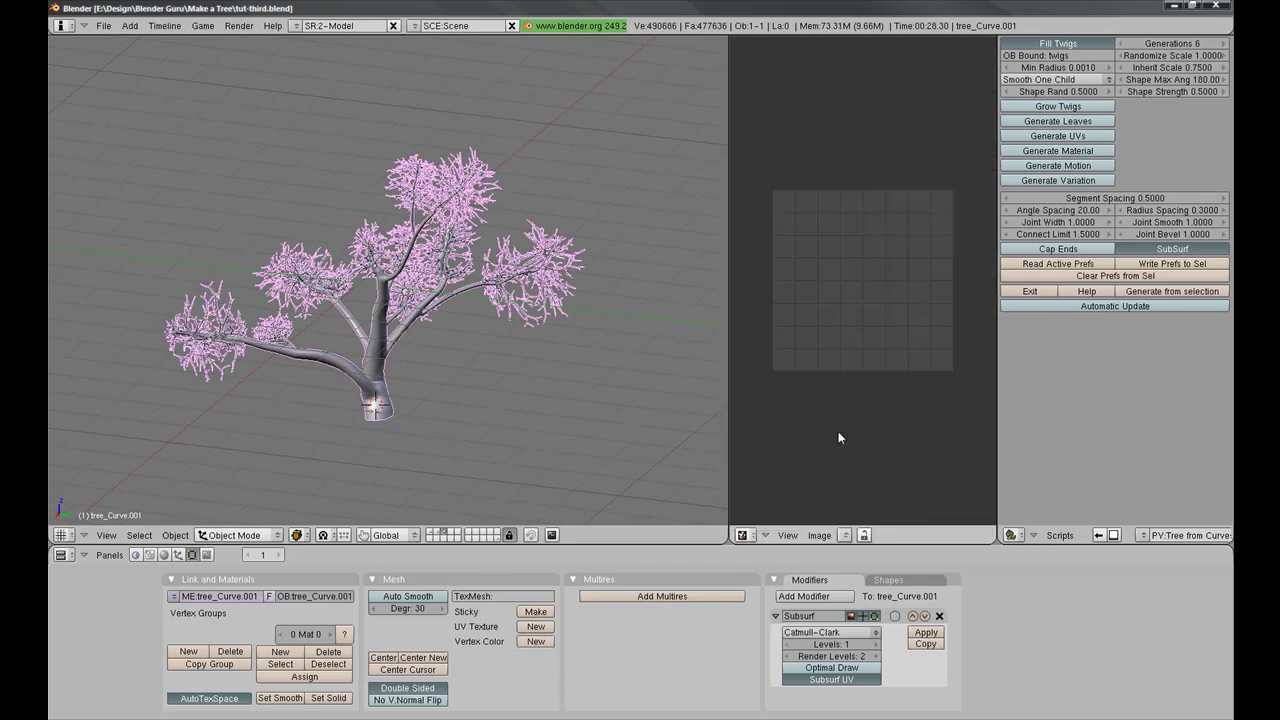
Step: Open the bark texture bark01.jpg from the My Pictures\Textures folder in the image editor
{"action": "left_click", "coordinate": [819, 536]}
{"action": "left_click", "coordinate": [841, 510]}
{"action": "left_click", "coordinate": [748, 70]}
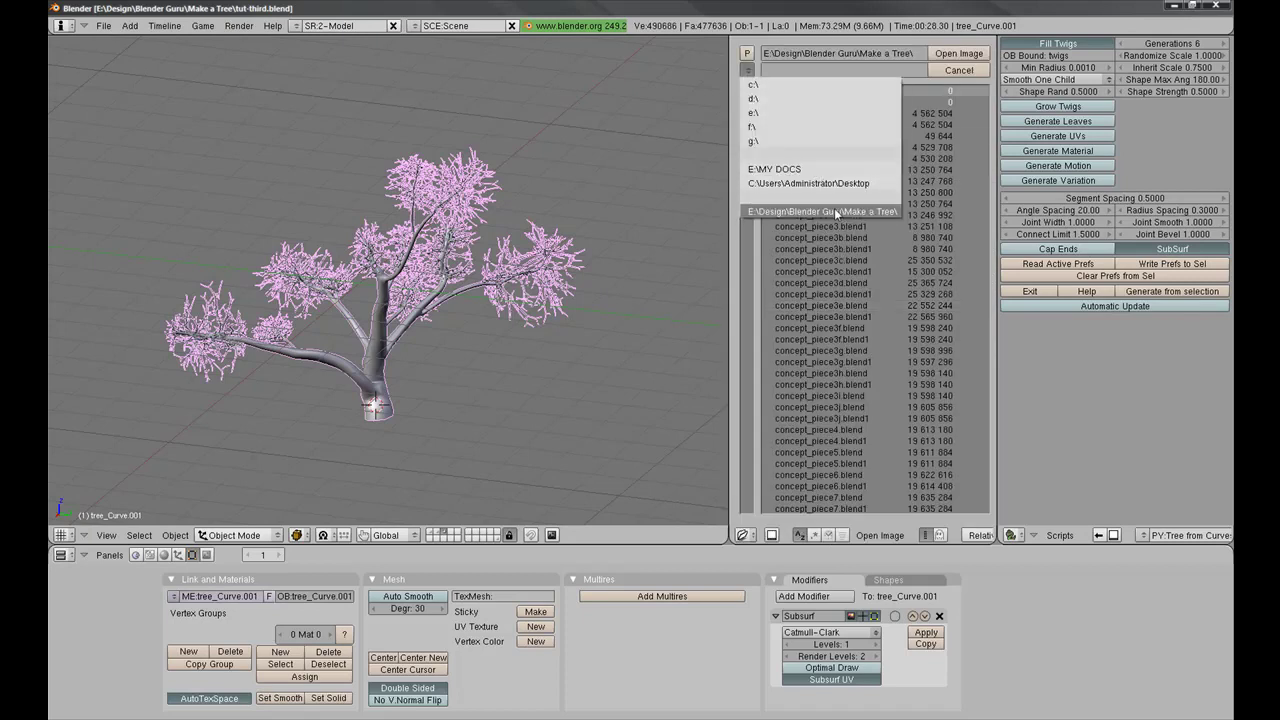
{"action": "left_click", "coordinate": [830, 169]}
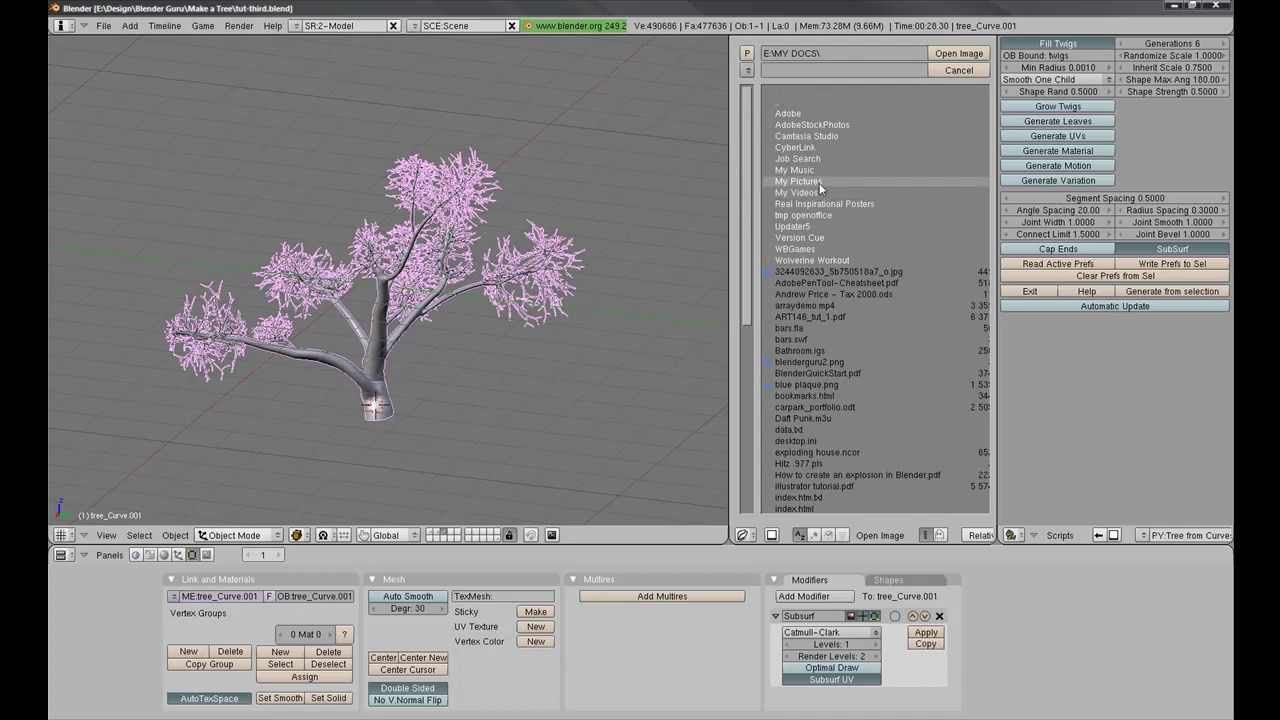
{"action": "left_click", "coordinate": [830, 175]}
{"action": "scroll", "coordinate": [799, 180], "scroll_direction": "down", "scroll_amount": 8}
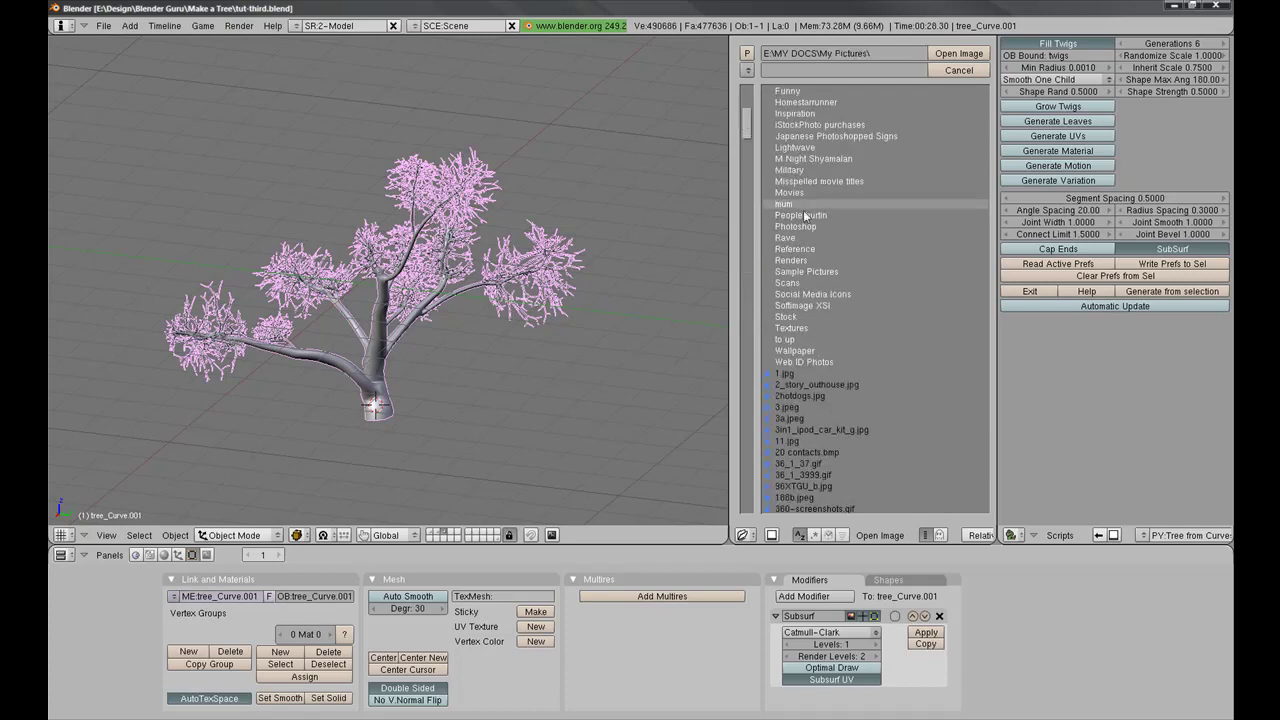
{"action": "left_click", "coordinate": [805, 328]}
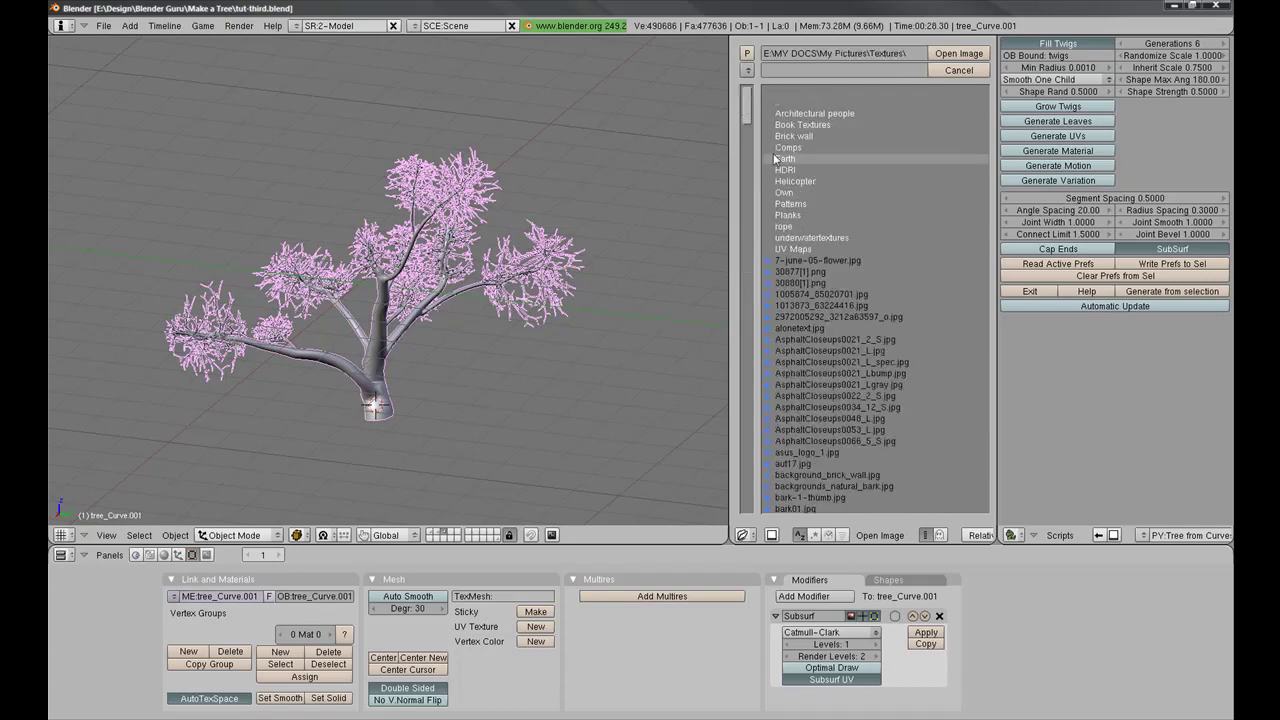
{"action": "left_click_drag", "start_coordinate": [747, 113], "coordinate": [747, 127]}
{"action": "left_click", "coordinate": [827, 316]}
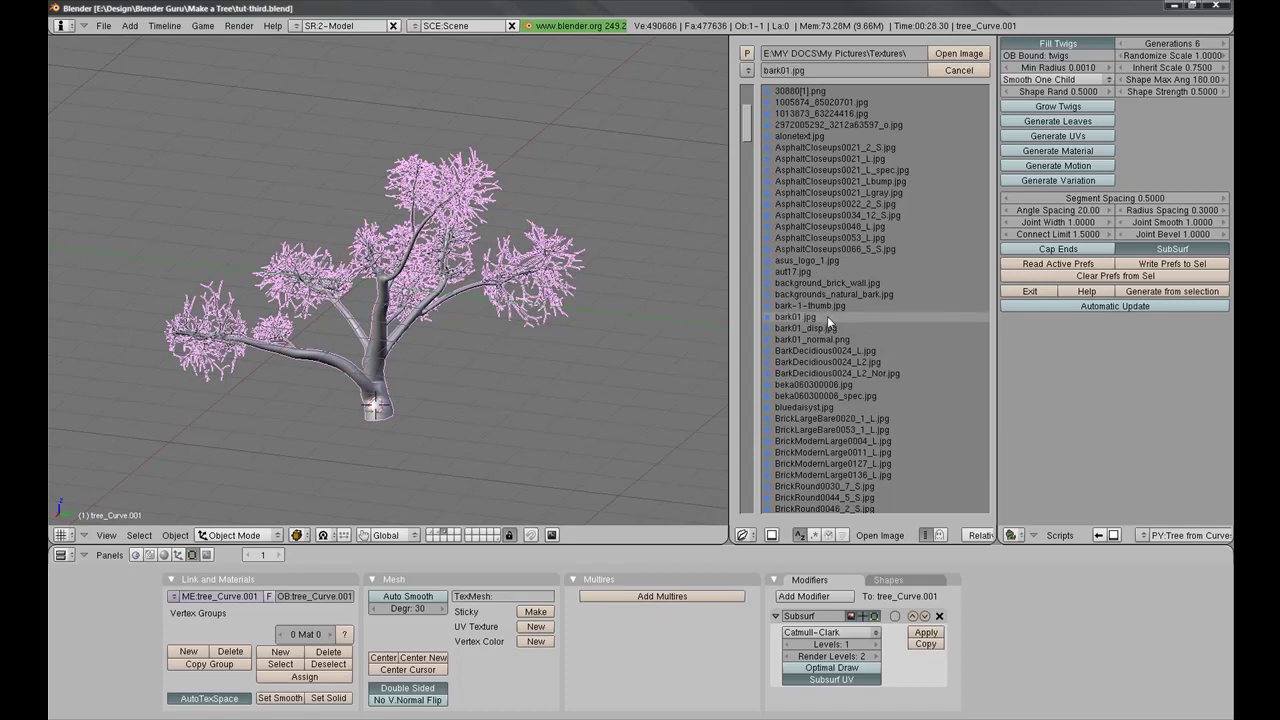
{"action": "left_click", "coordinate": [827, 316]}
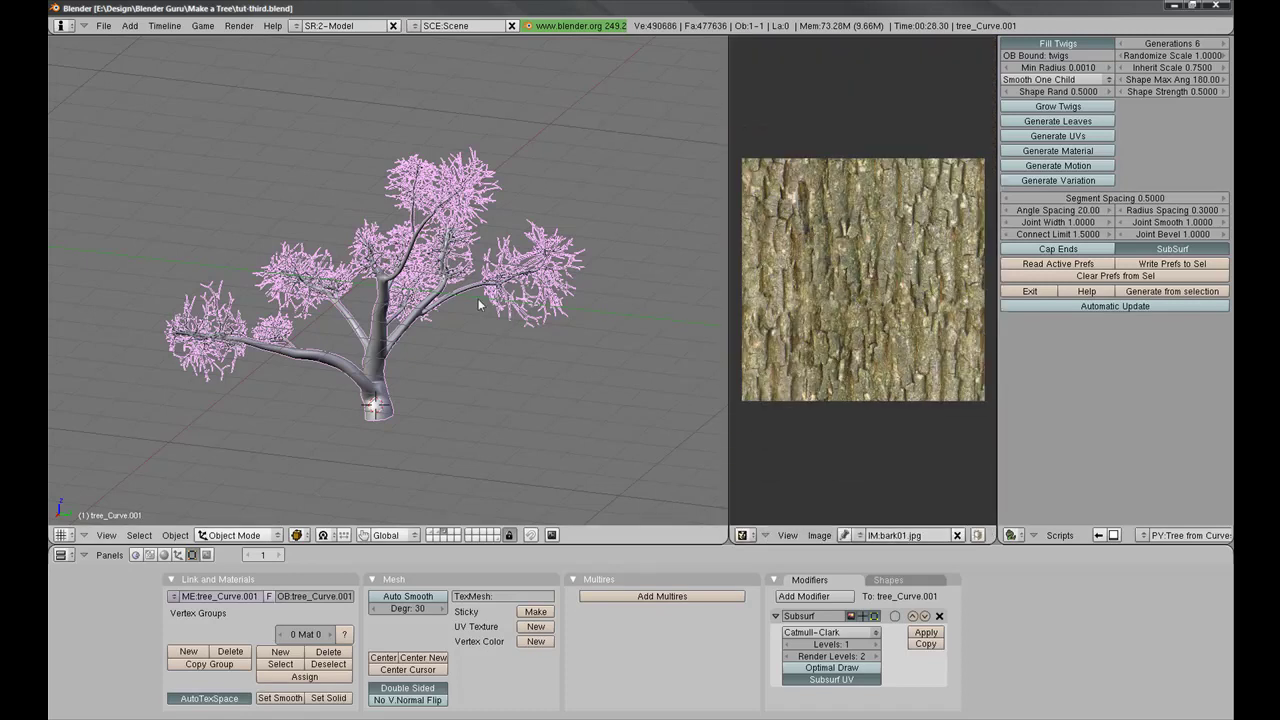
Step: Enable Generate UVs with Scale U 2.0 and use the active image bark01.jpg
{"action": "left_click", "coordinate": [1059, 135]}
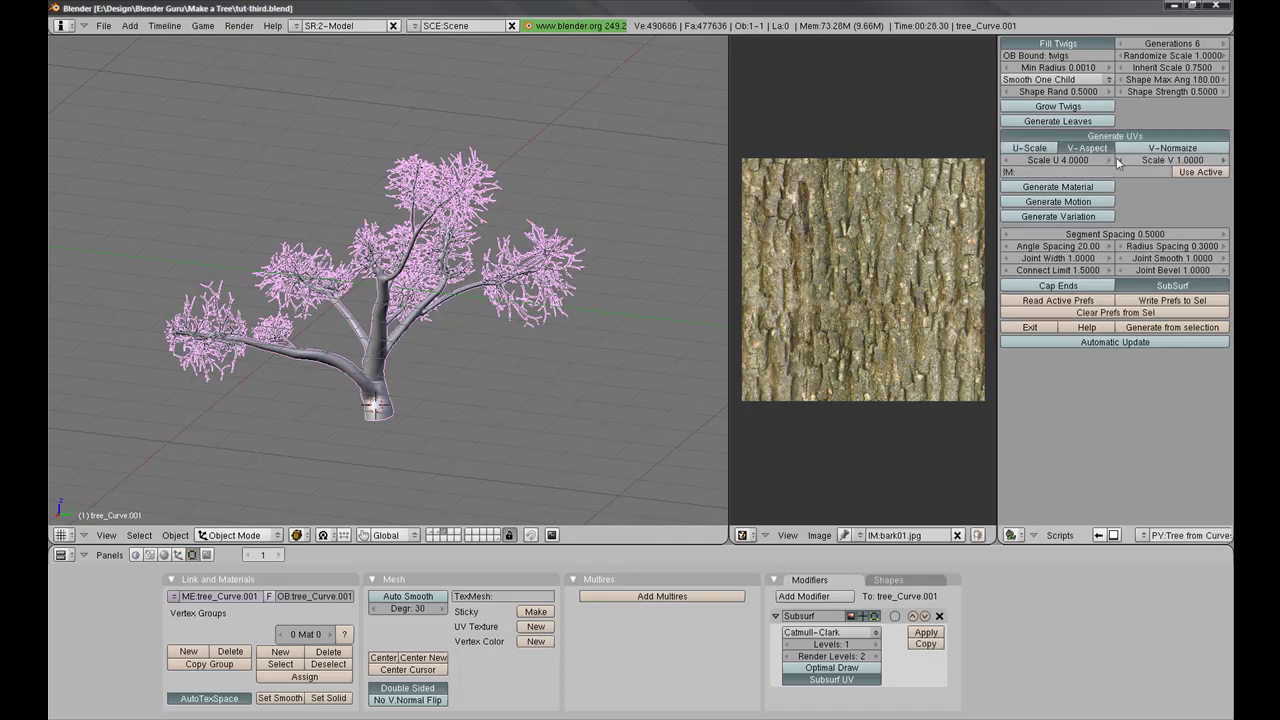
{"action": "left_click", "coordinate": [1080, 160]}
{"action": "type", "text": "2"}
{"action": "key", "text": "Return"}
{"action": "left_click", "coordinate": [1196, 174]}
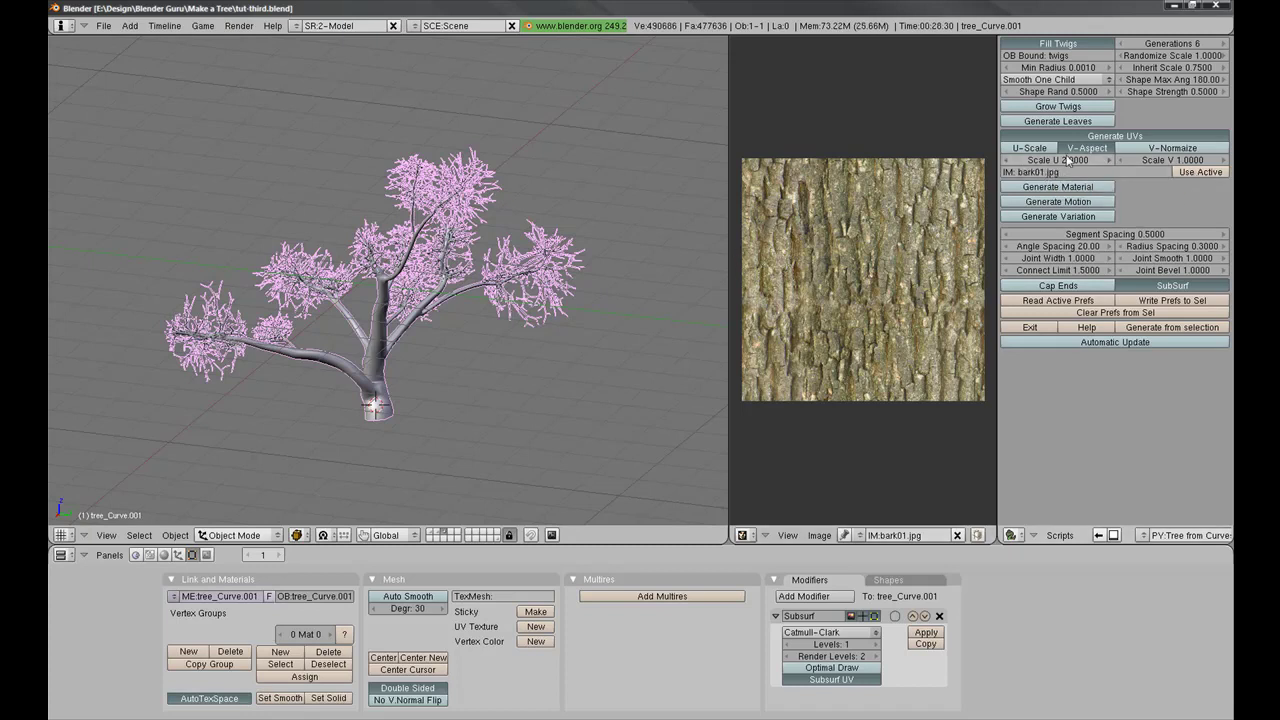
Step: Merge the image editor area back into the 3D view and enable Generate Material
{"action": "right_click", "coordinate": [727, 268]}
{"action": "left_click", "coordinate": [726, 279]}
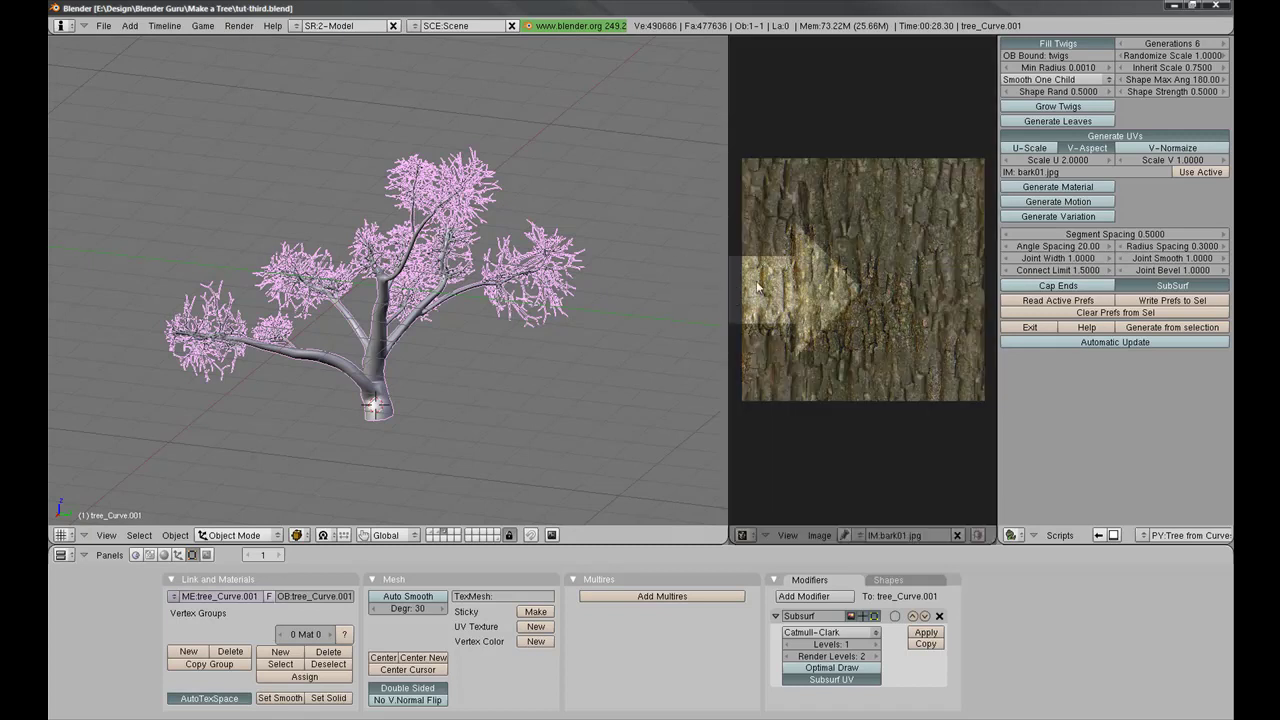
{"action": "left_click", "coordinate": [838, 285]}
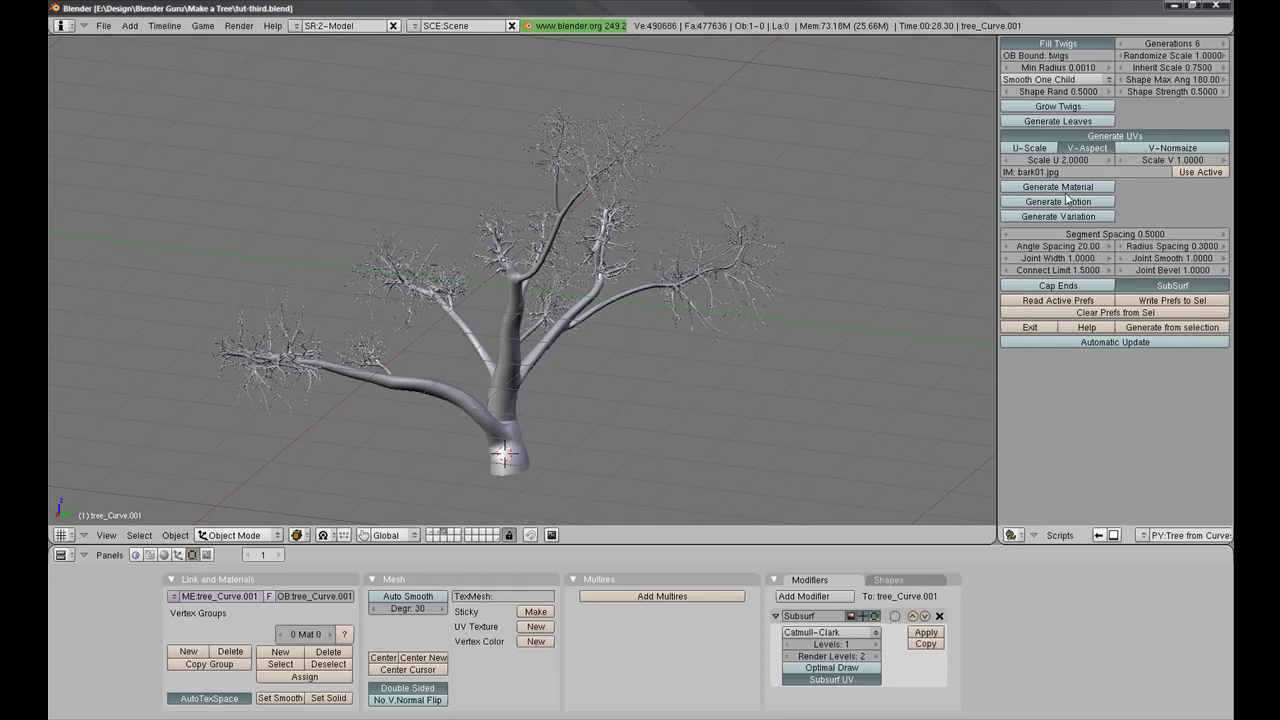
{"action": "left_click", "coordinate": [1066, 189]}
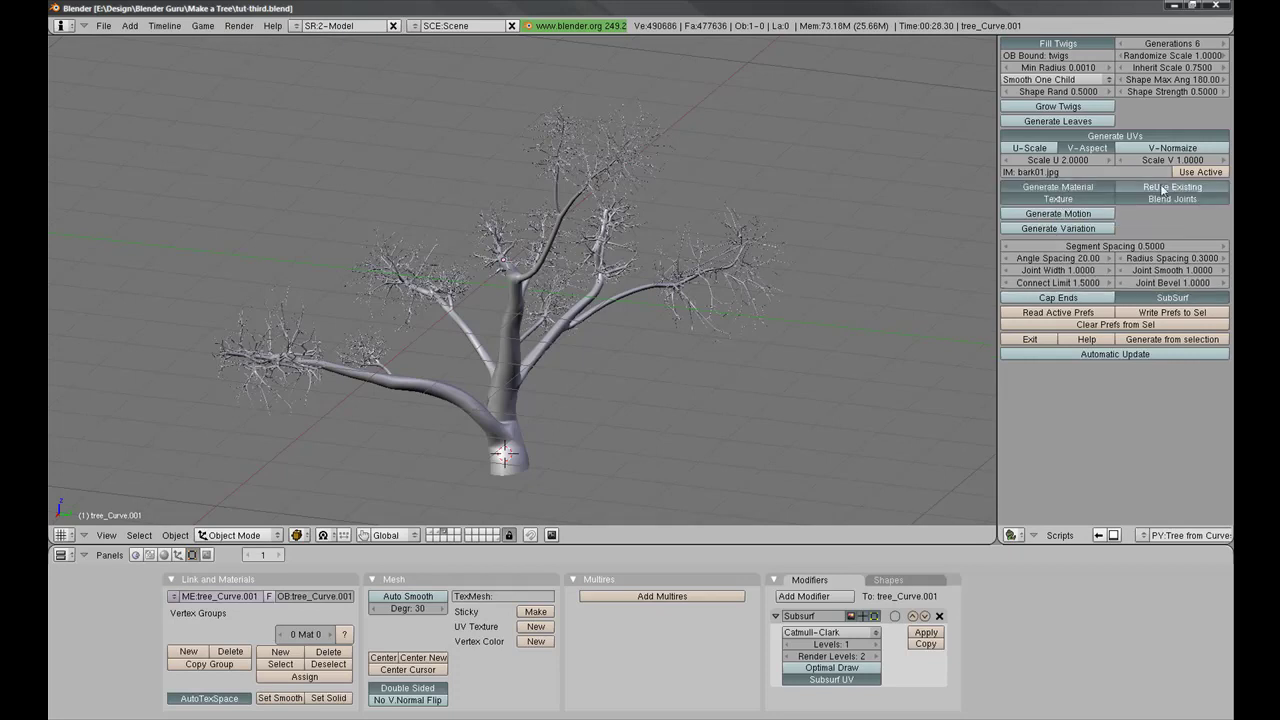
Step: Examine the joints between the trunk and main branches up close and from several angles
{"action": "scroll", "coordinate": [575, 369], "scroll_direction": "up", "scroll_amount": 3}
{"action": "middle_click_drag", "start_coordinate": [575, 369], "coordinate": [655, 320]}
{"action": "scroll", "coordinate": [576, 332], "scroll_direction": "up", "scroll_amount": 6}
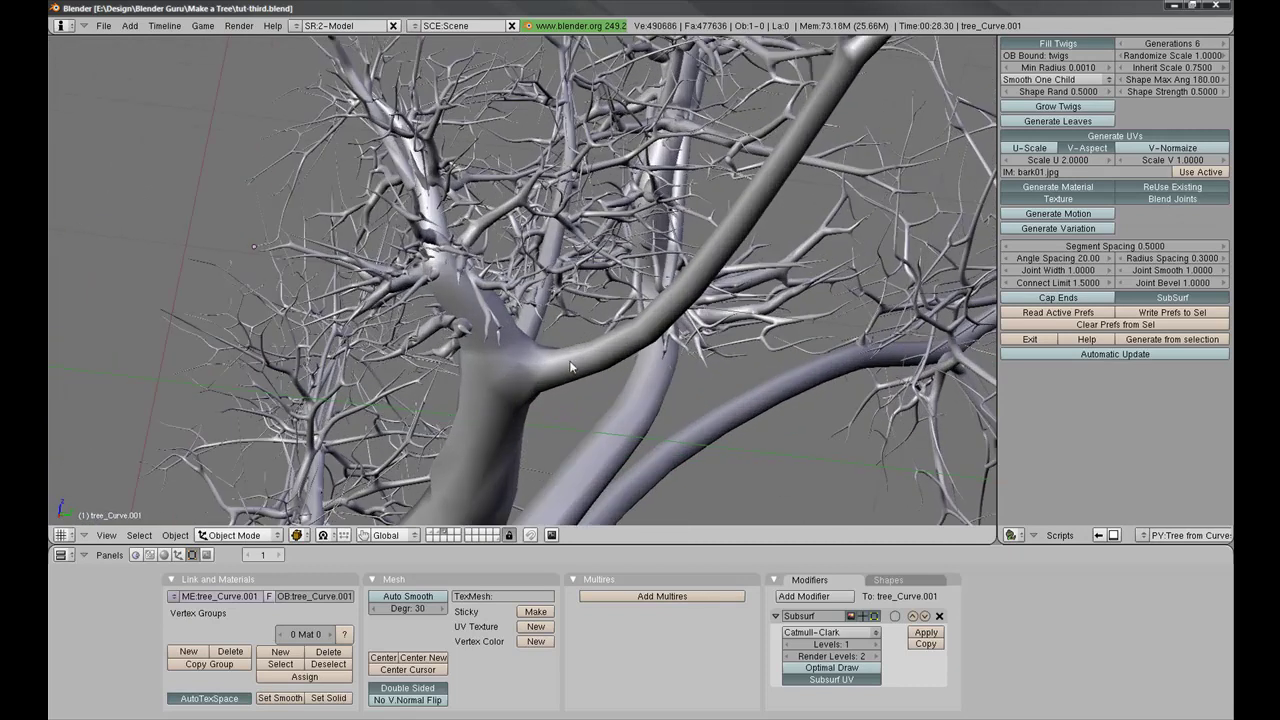
{"action": "scroll", "coordinate": [587, 339], "scroll_direction": "up", "scroll_amount": 1}
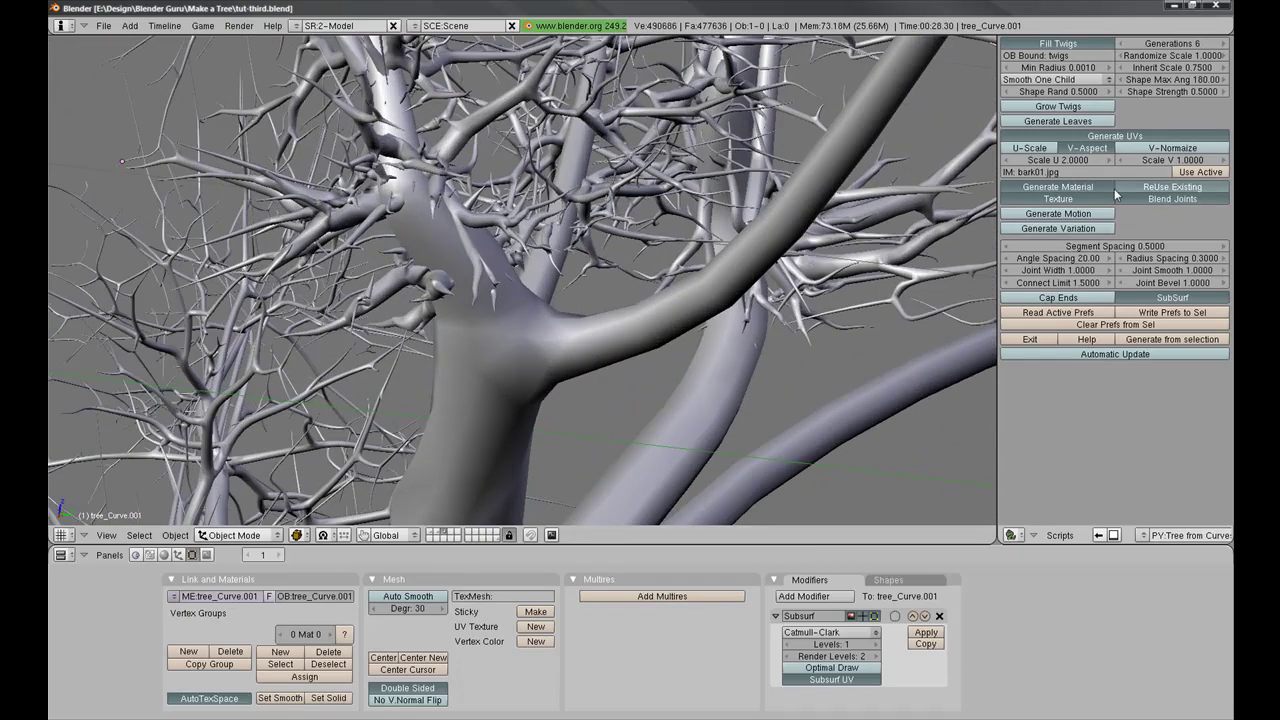
{"action": "scroll", "coordinate": [575, 324], "scroll_direction": "up", "scroll_amount": 1}
{"action": "scroll", "coordinate": [574, 317], "scroll_direction": "down", "scroll_amount": 8}
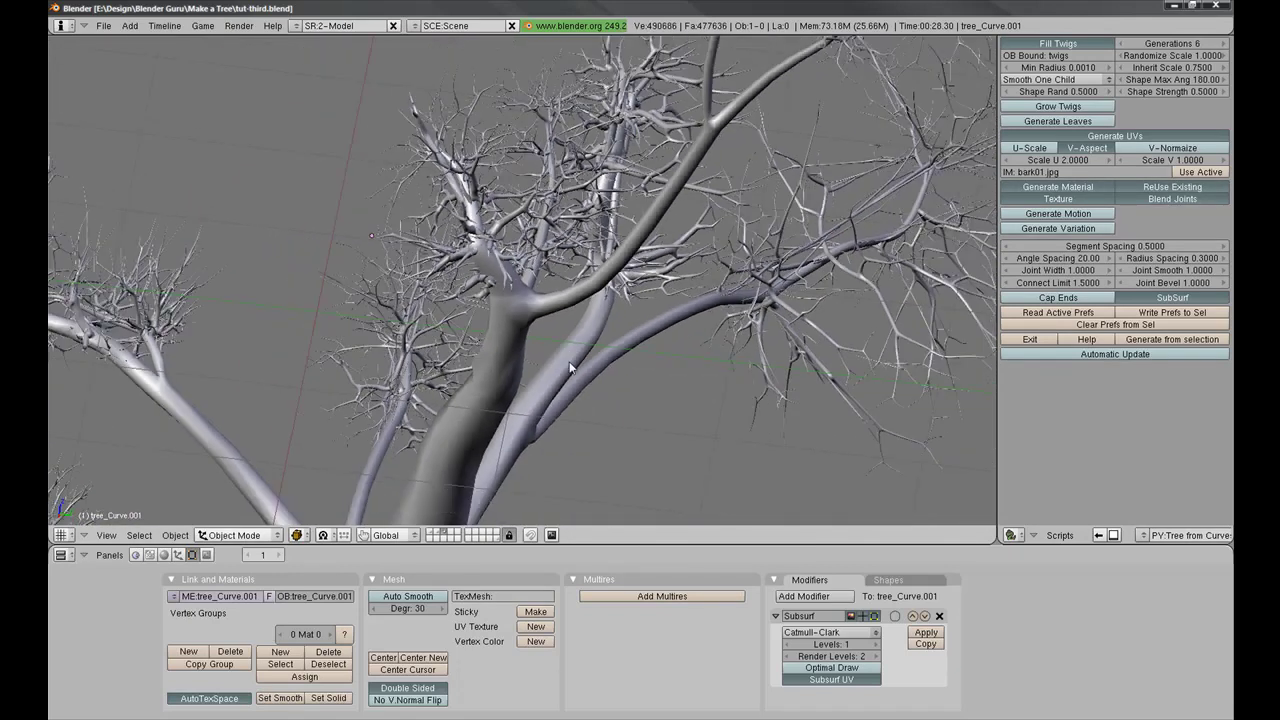
{"action": "middle_click_drag", "start_coordinate": [657, 265], "coordinate": [493, 338]}
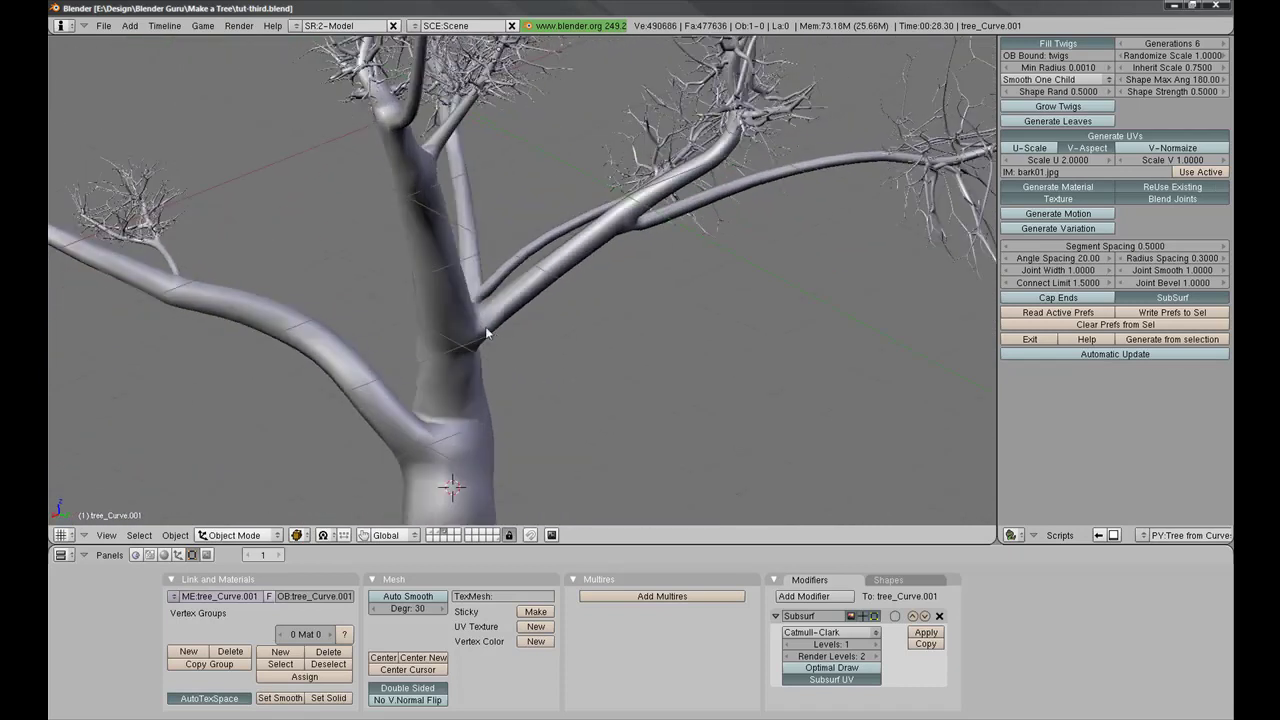
{"action": "scroll", "coordinate": [481, 331], "scroll_direction": "down", "scroll_amount": 3}
{"action": "middle_click_drag", "start_coordinate": [481, 331], "coordinate": [640, 285]}
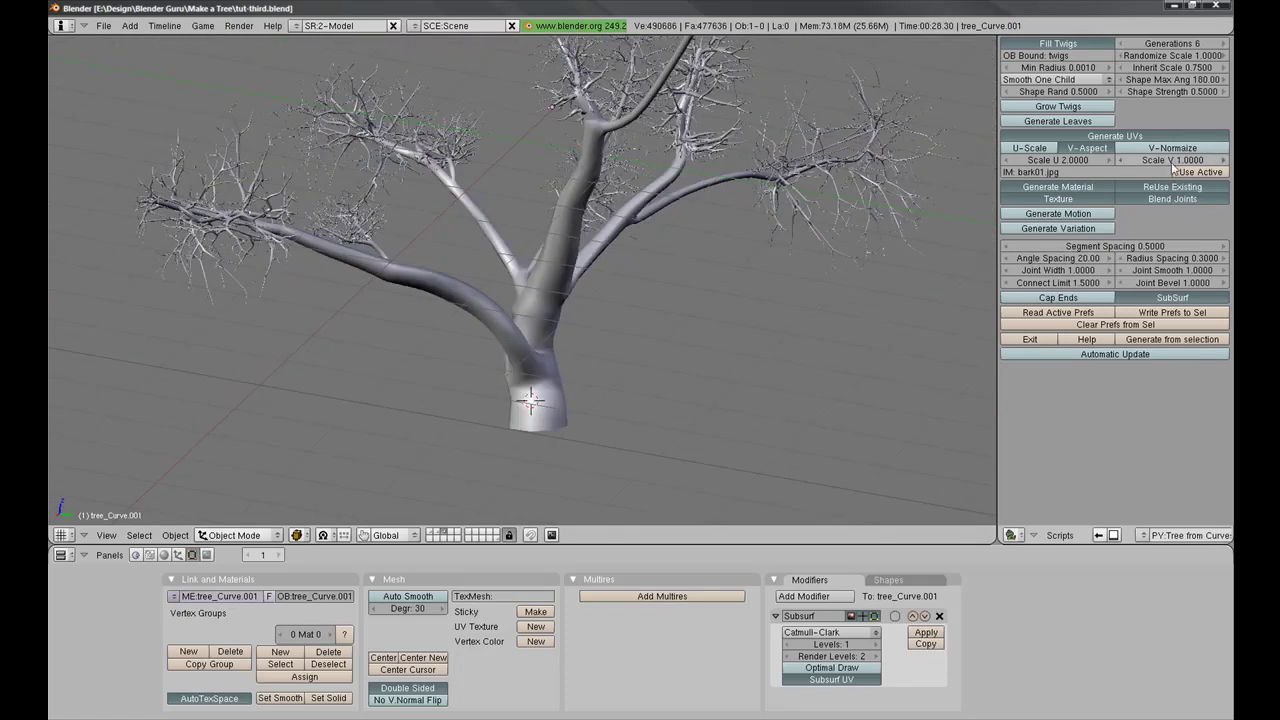
{"action": "scroll", "coordinate": [548, 352], "scroll_direction": "up", "scroll_amount": 3}
{"action": "middle_click_drag", "start_coordinate": [548, 352], "coordinate": [523, 404]}
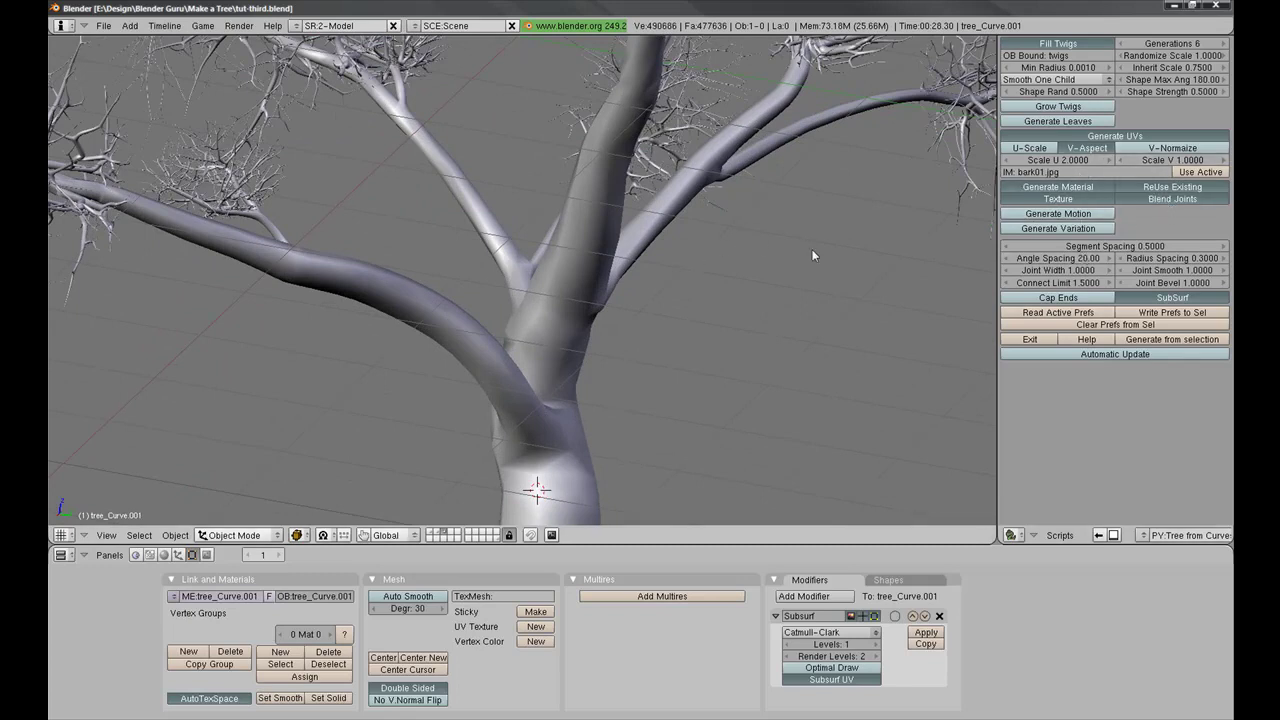
{"action": "scroll", "coordinate": [711, 269], "scroll_direction": "down", "scroll_amount": 5}
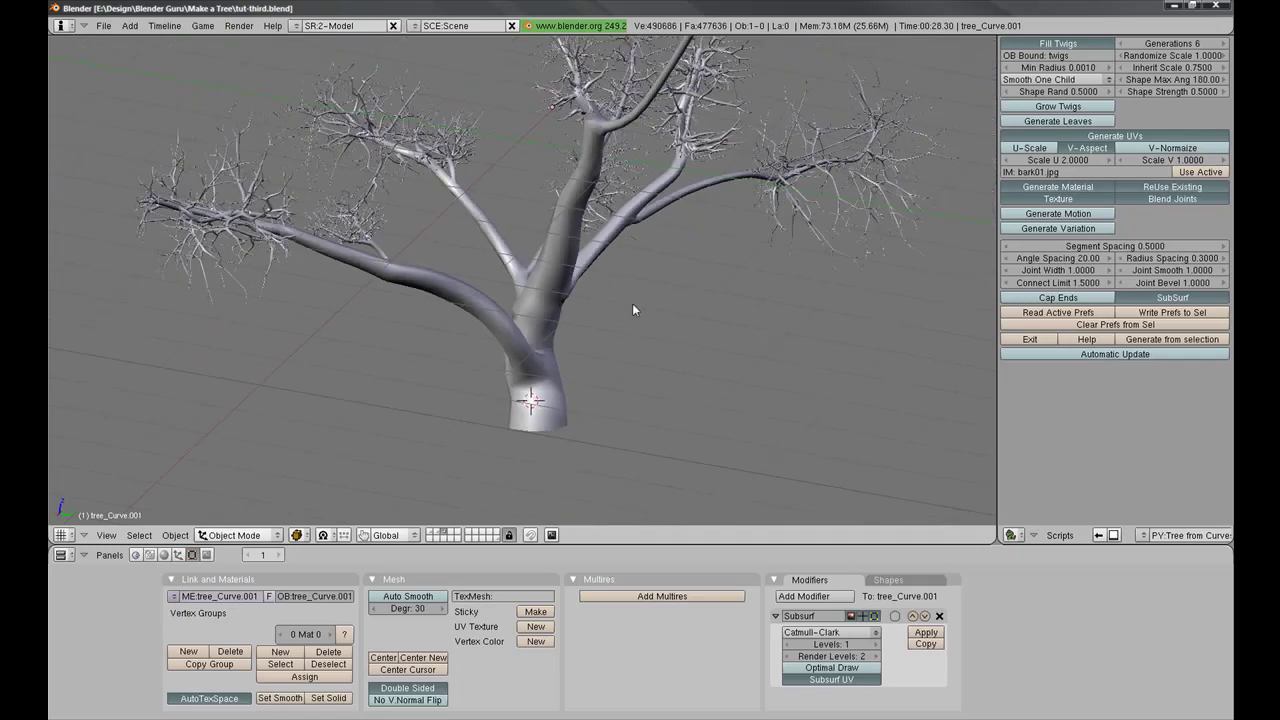
Step: Regenerate the selected tree with UVs and bark material, and display its shading settings
{"action": "key", "text": "a"}
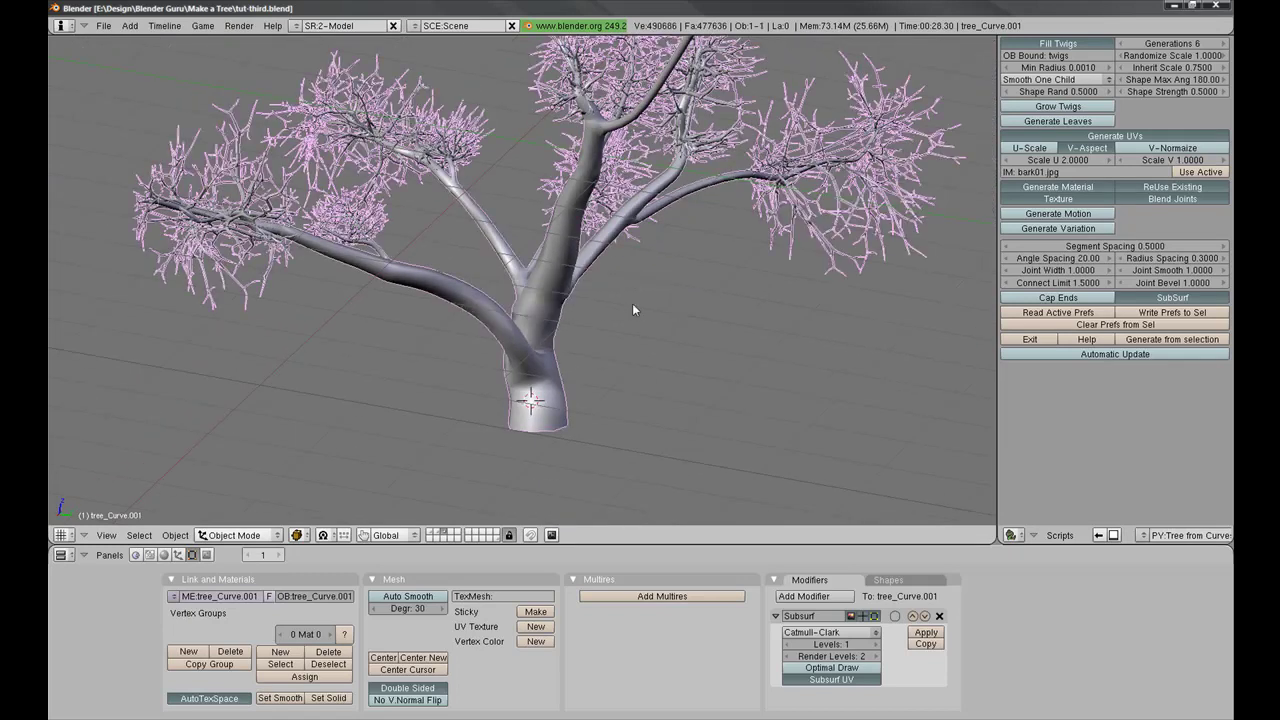
{"action": "left_click", "coordinate": [1187, 345]}
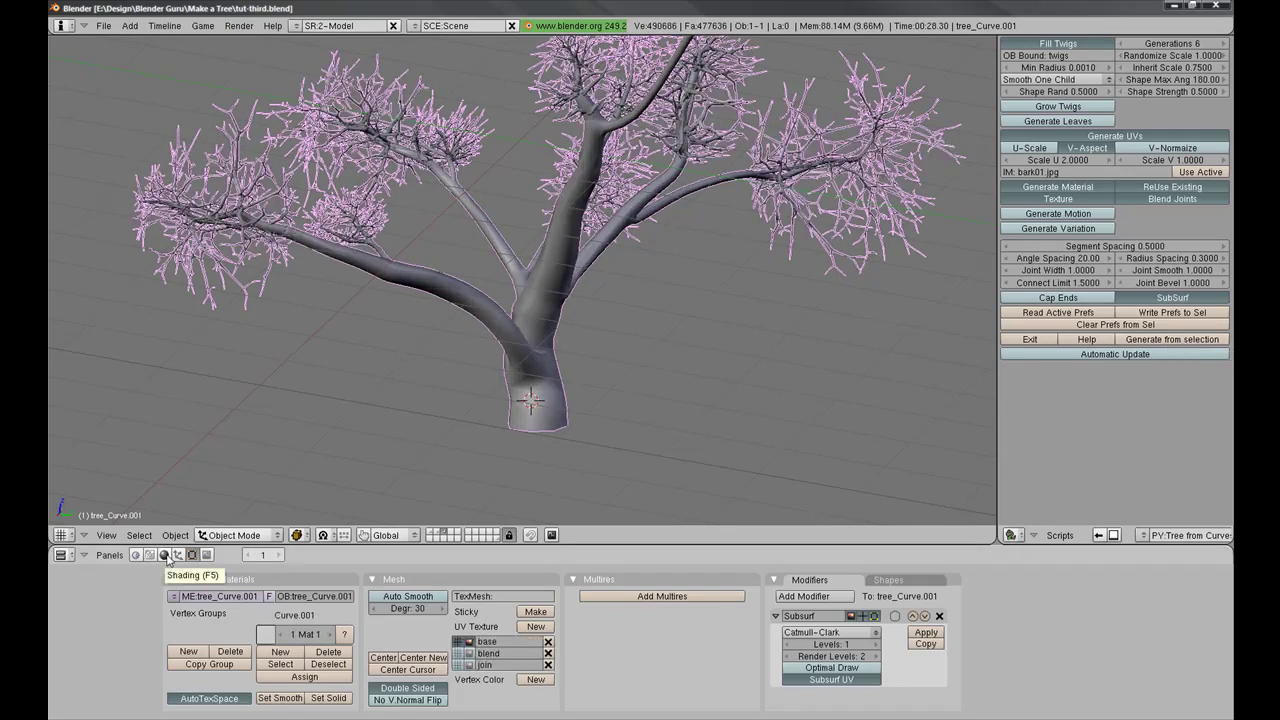
{"action": "left_click", "coordinate": [165, 556]}
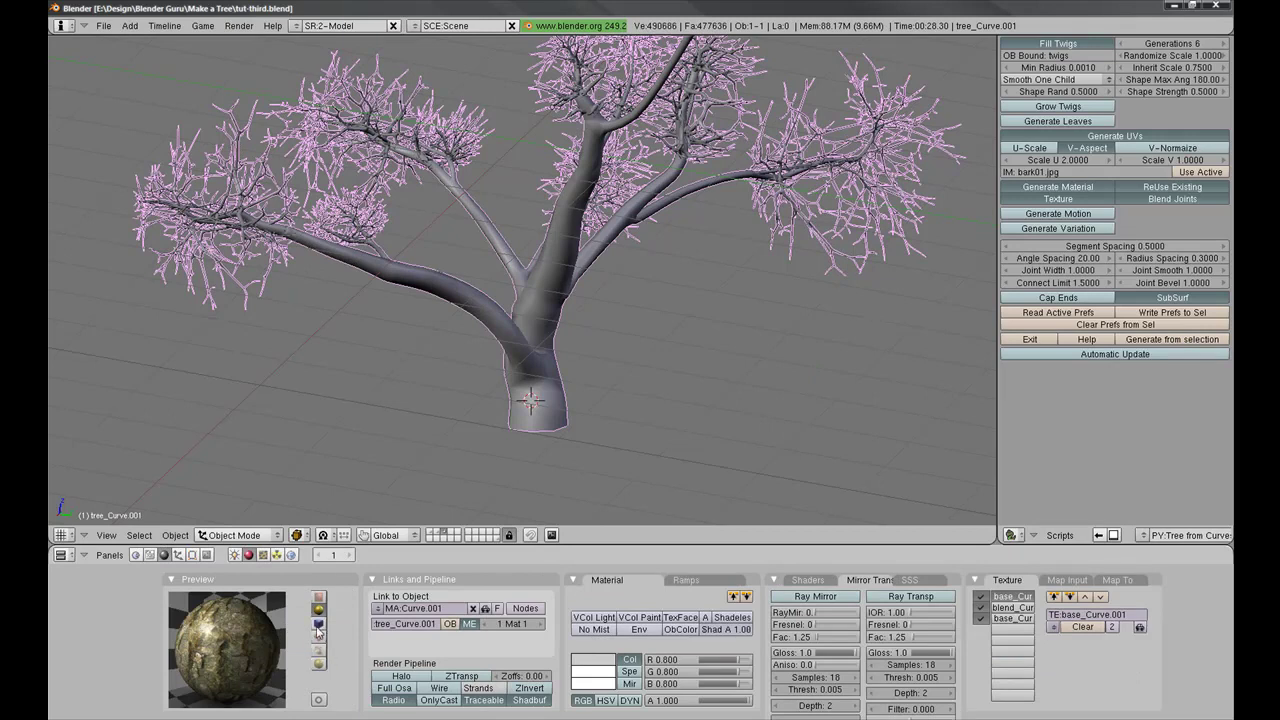
Step: Set the bark material's specularity to 0.00
{"action": "left_click", "coordinate": [808, 580]}
{"action": "left_click_drag", "start_coordinate": [868, 633], "coordinate": [822, 633]}
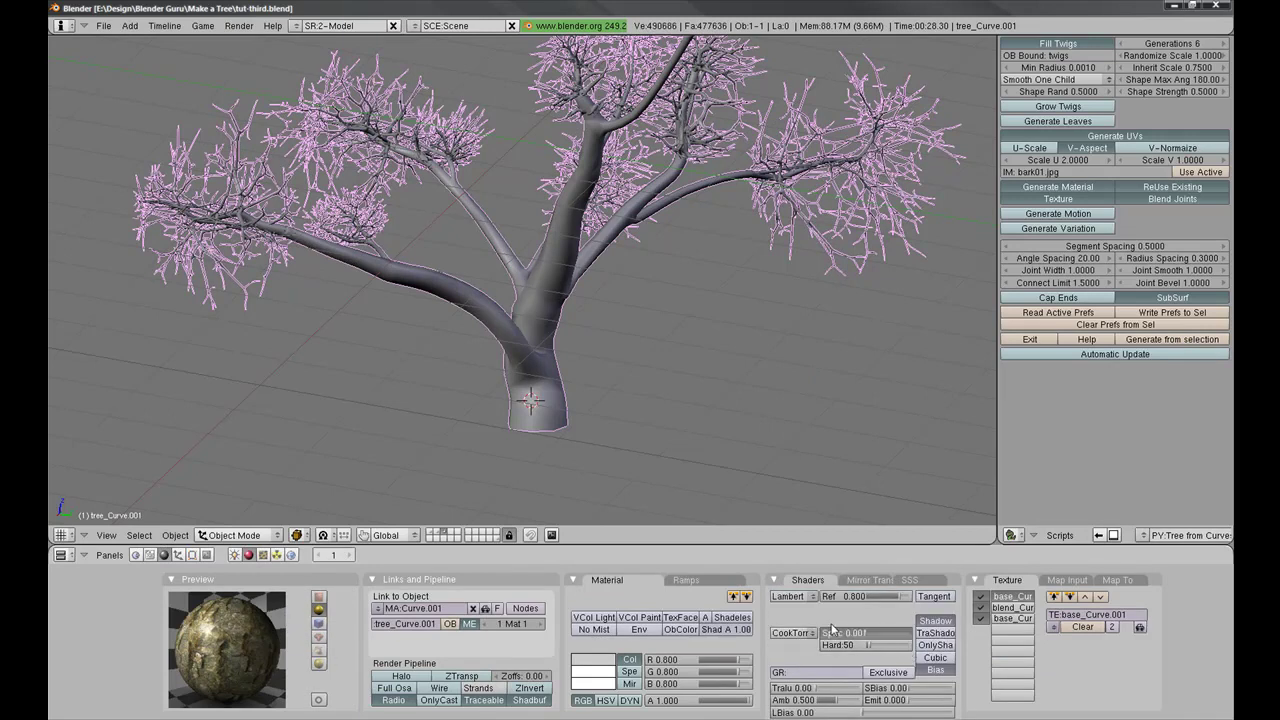
{"action": "middle_click_drag", "start_coordinate": [605, 400], "coordinate": [700, 420]}
Step: Add a new texture in the fourth slot of the bark material and set its type to Image
{"action": "left_click", "coordinate": [263, 556]}
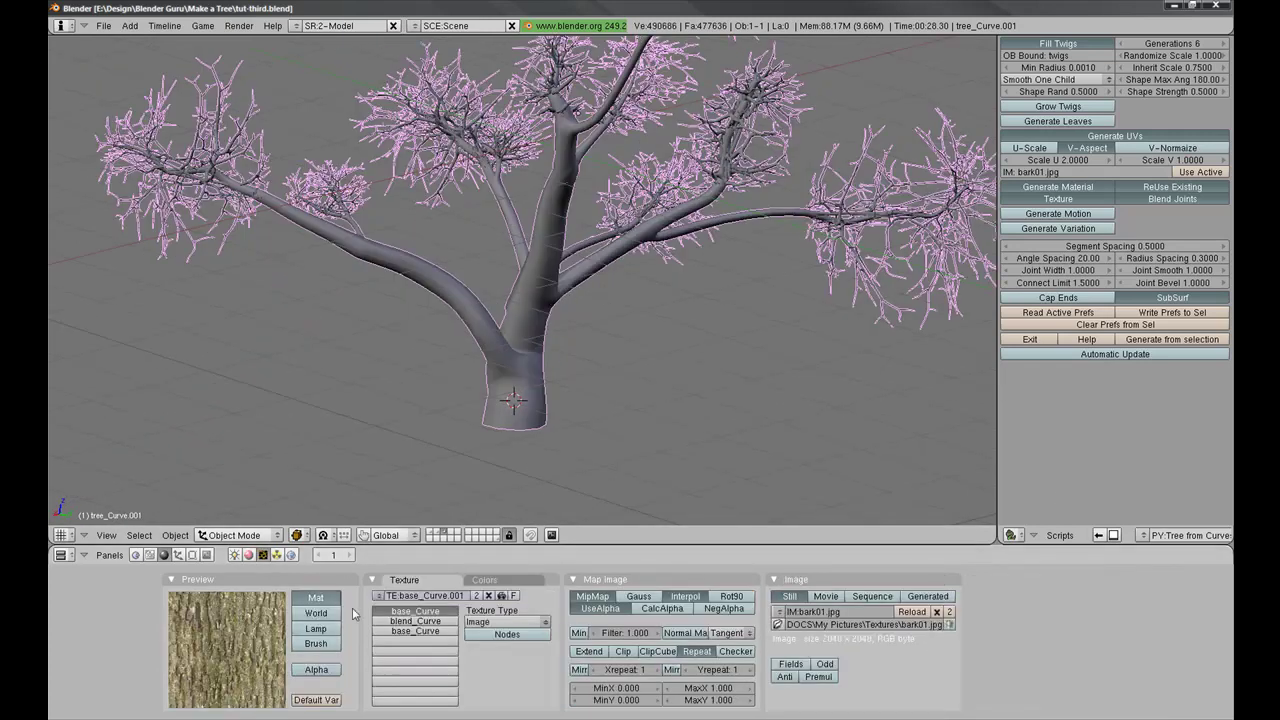
{"action": "left_click", "coordinate": [435, 641]}
{"action": "left_click", "coordinate": [440, 596]}
{"action": "left_click", "coordinate": [495, 622]}
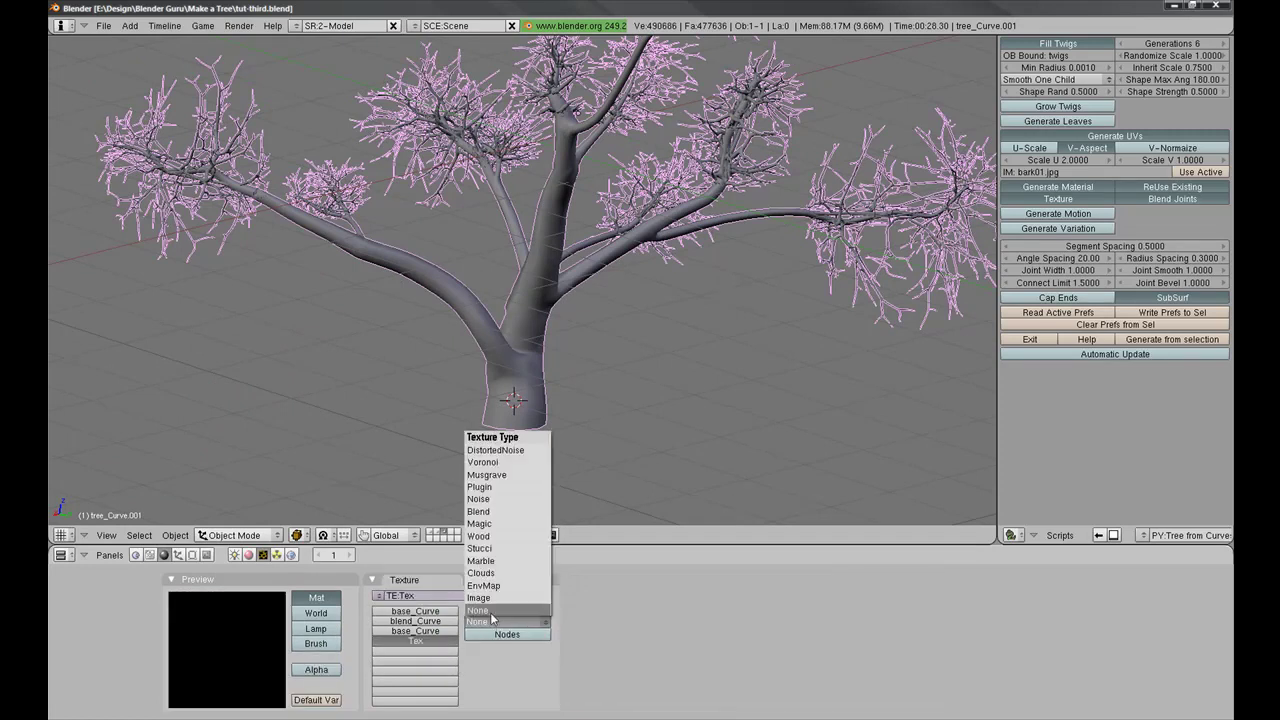
{"action": "left_click", "coordinate": [497, 598]}
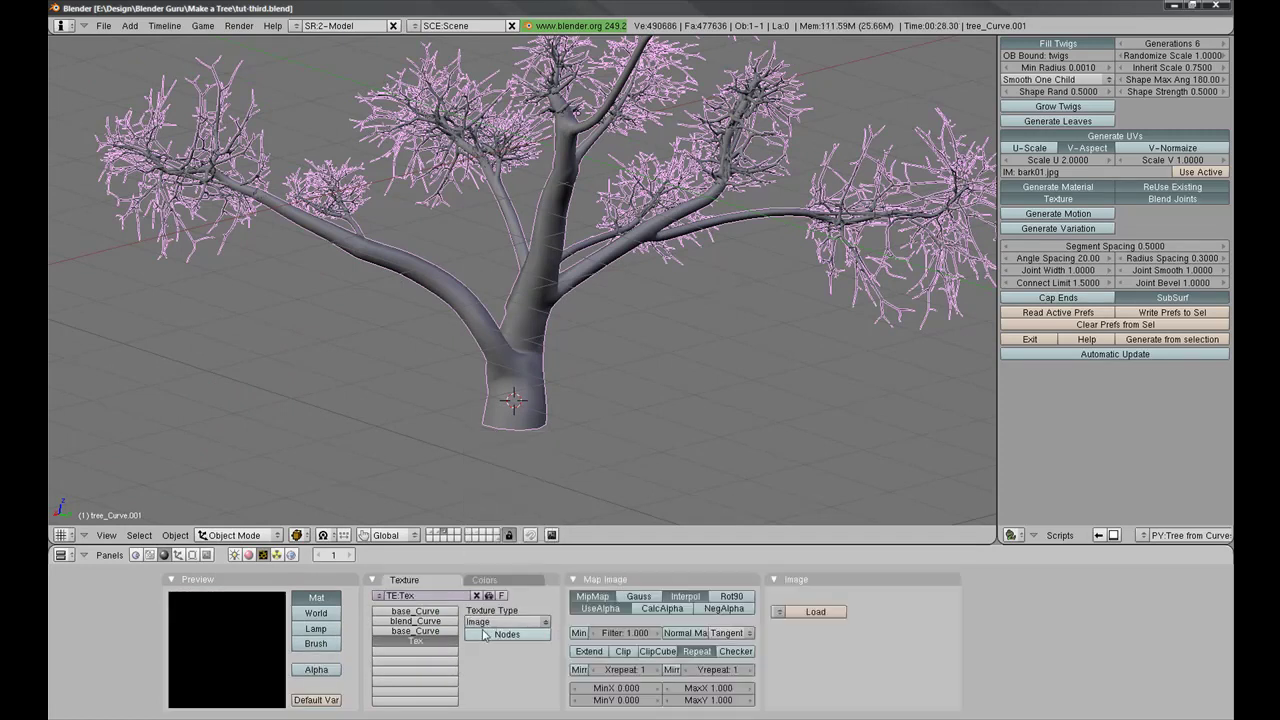
Step: Load bark01_normal.png from the My Pictures Textures folder as the new texture's image
{"action": "left_click", "coordinate": [808, 611]}
{"action": "left_click", "coordinate": [66, 70]}
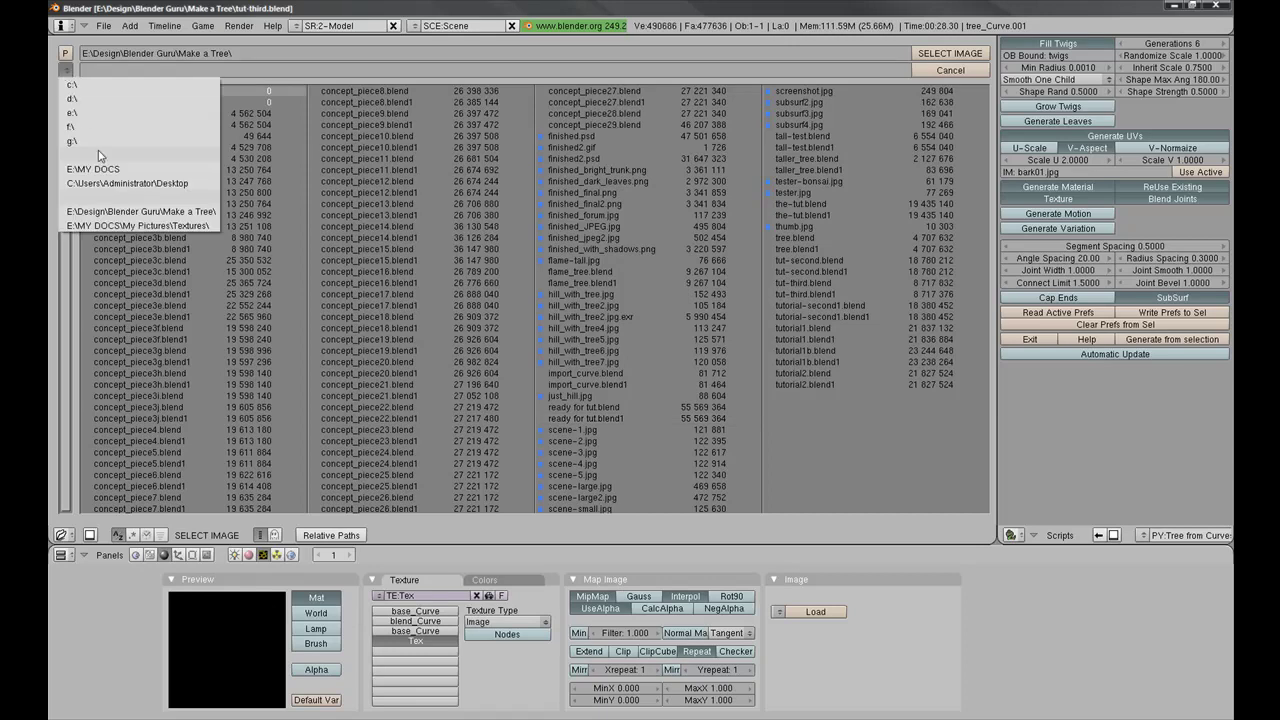
{"action": "left_click", "coordinate": [124, 225]}
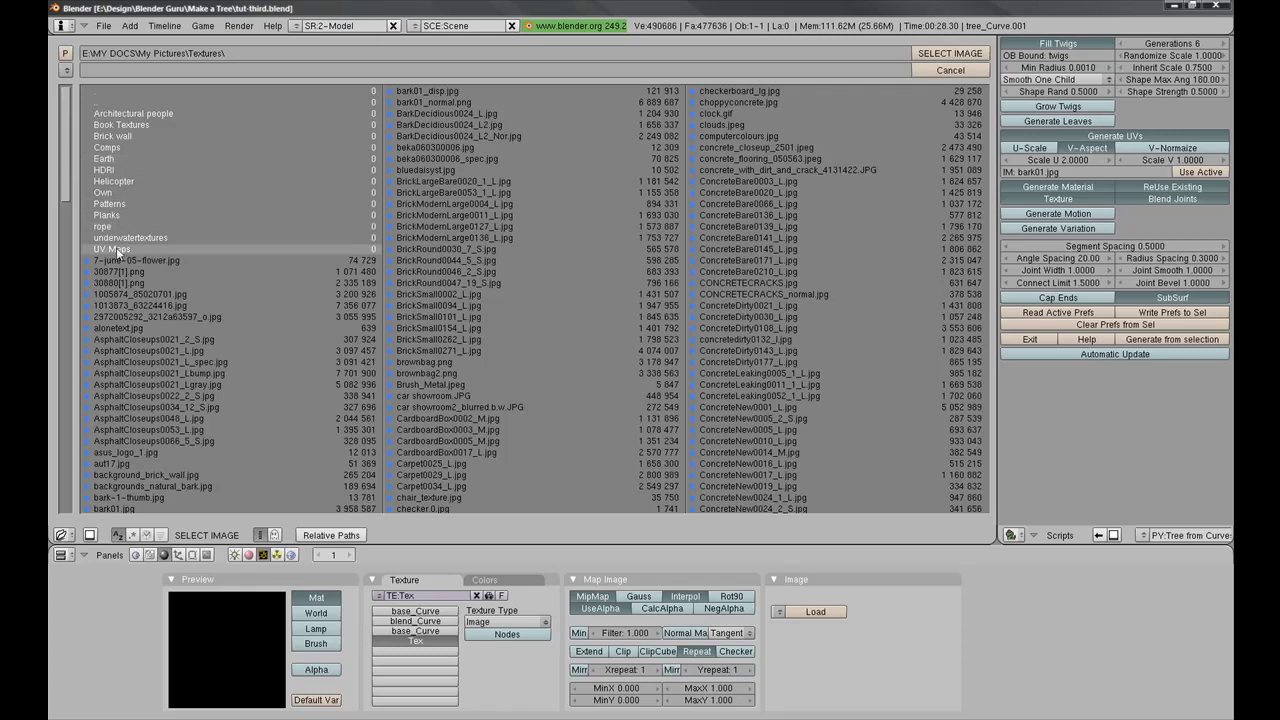
{"action": "scroll", "coordinate": [67, 170], "scroll_direction": "down", "scroll_amount": 6}
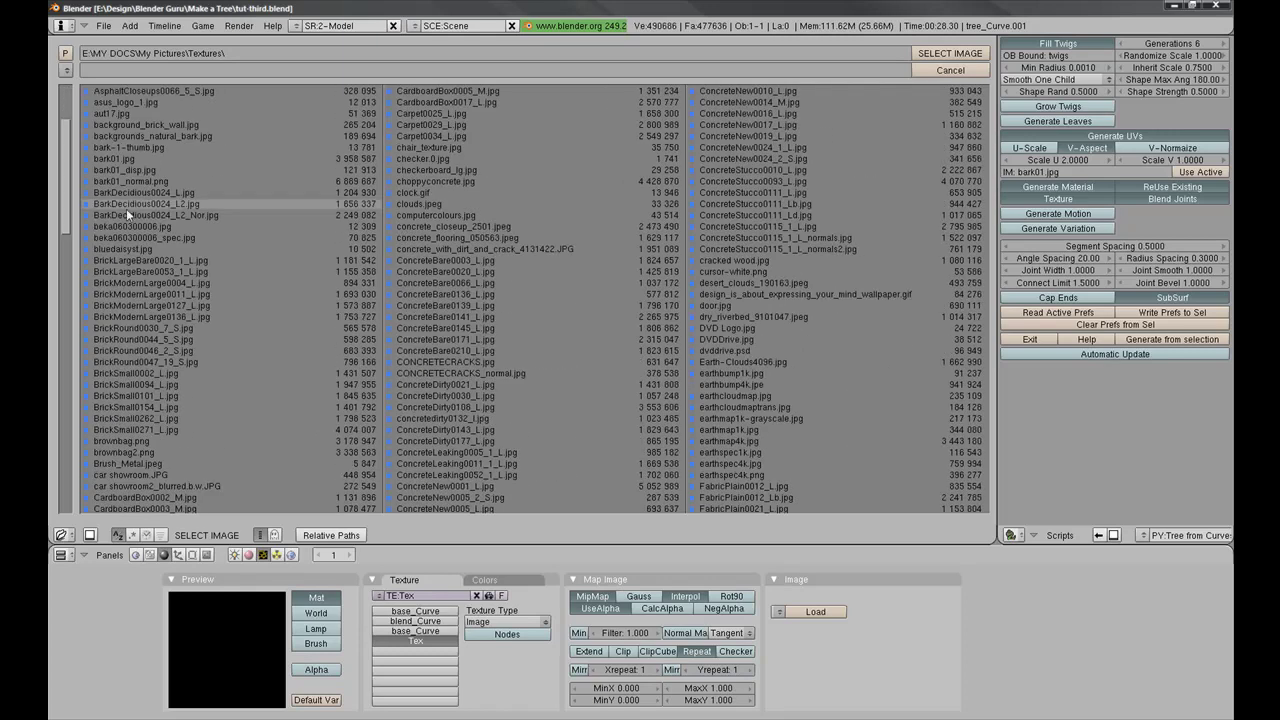
{"action": "left_click", "coordinate": [154, 180]}
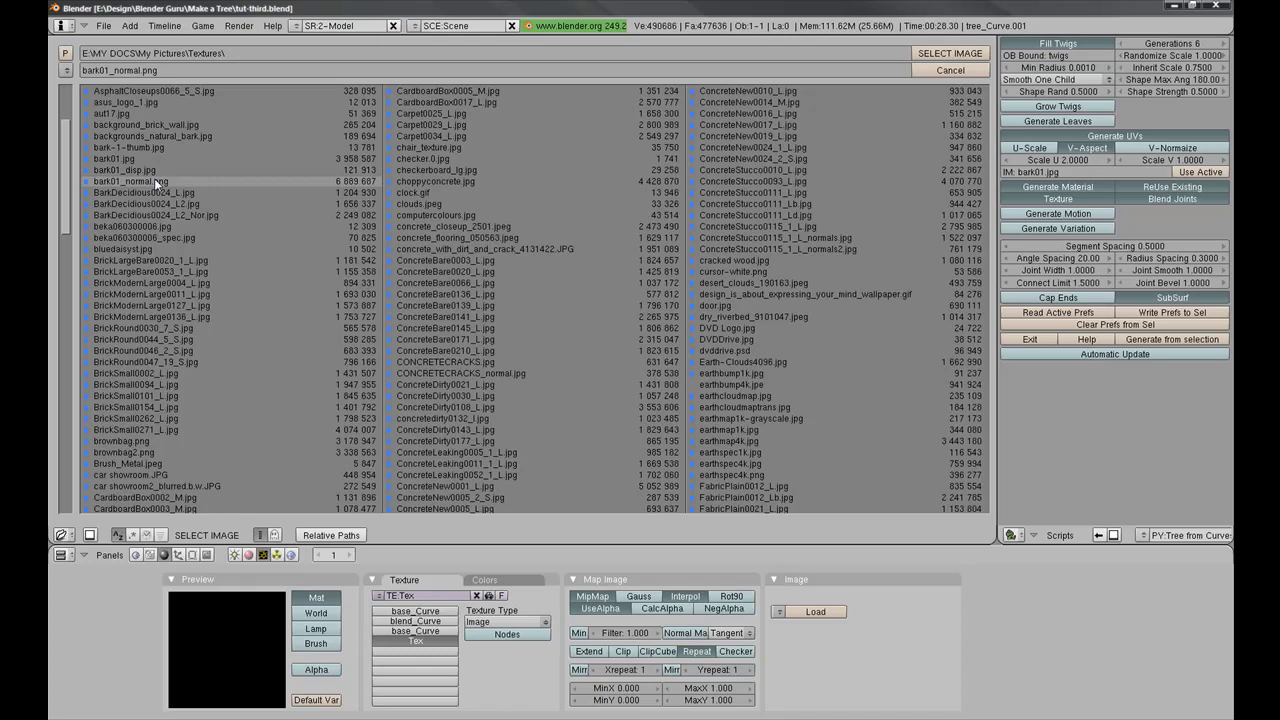
{"action": "key", "text": "Return"}
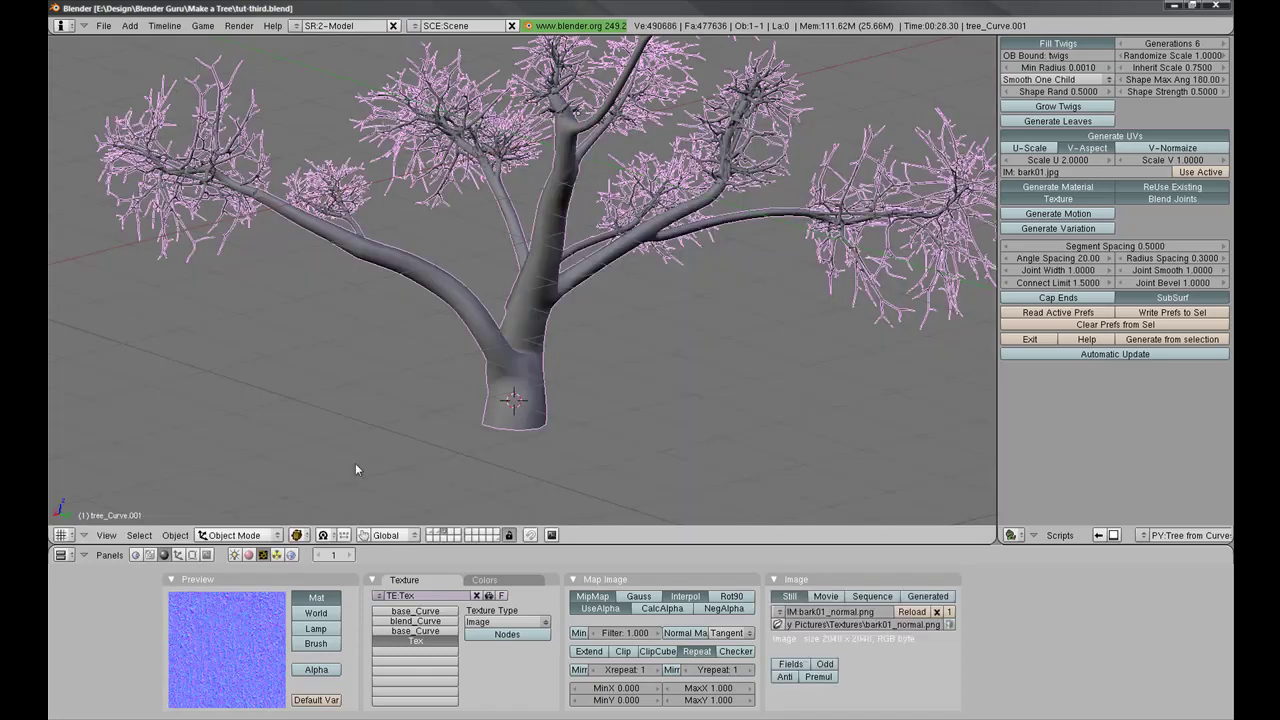
Step: Map the new bark texture with UV coordinates, affecting Nor instead of Col, with a Nor strength of 25
{"action": "left_click", "coordinate": [249, 555]}
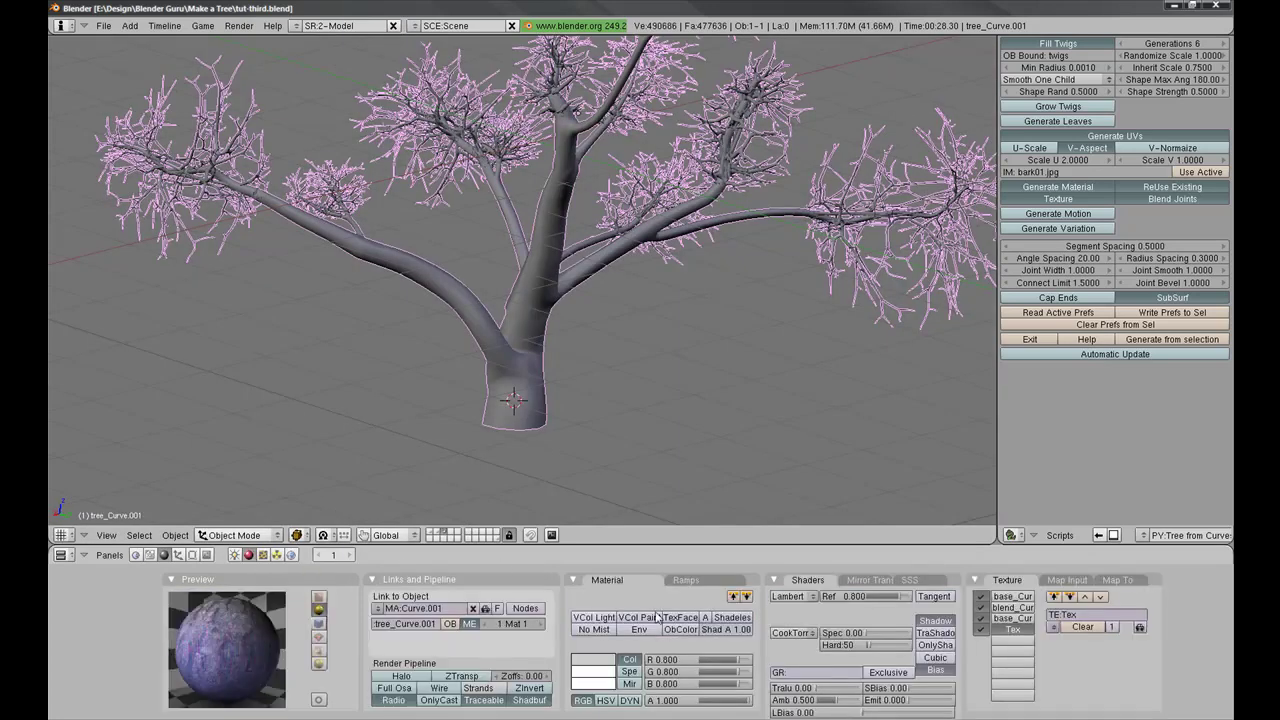
{"action": "left_click", "coordinate": [1066, 581]}
{"action": "left_click", "coordinate": [990, 607]}
{"action": "left_click", "coordinate": [1124, 581]}
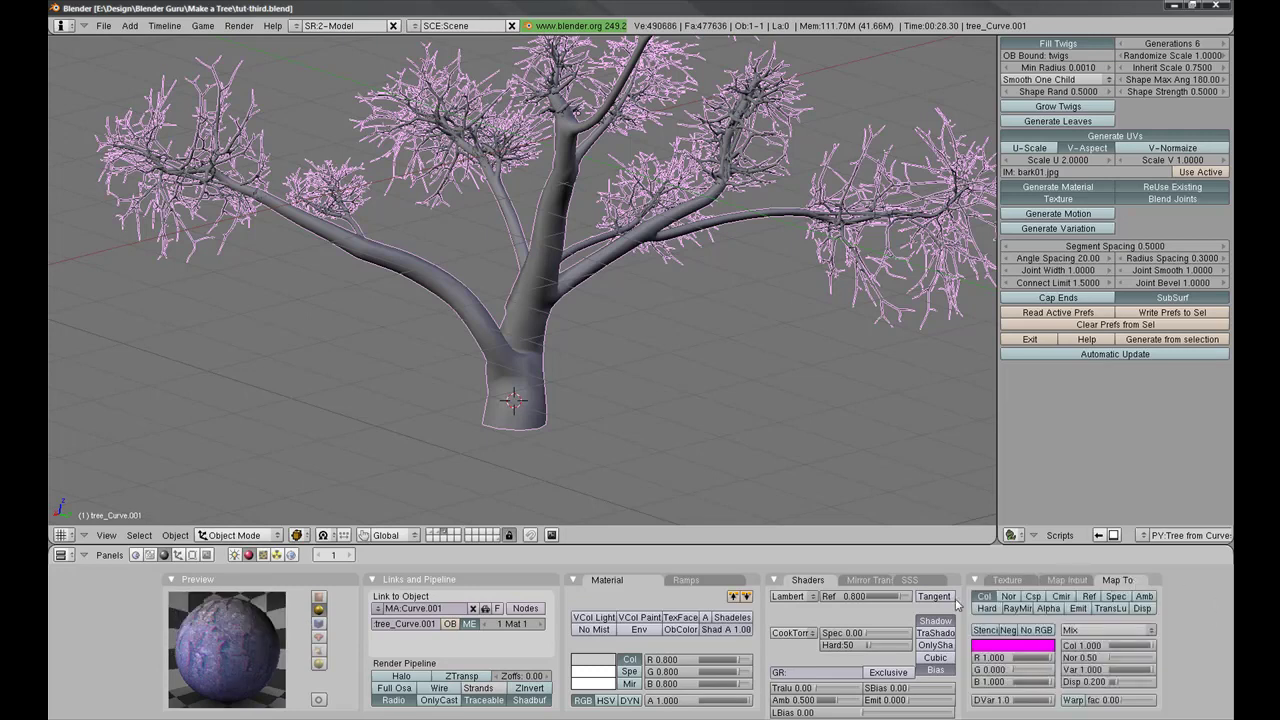
{"action": "left_click", "coordinate": [988, 598]}
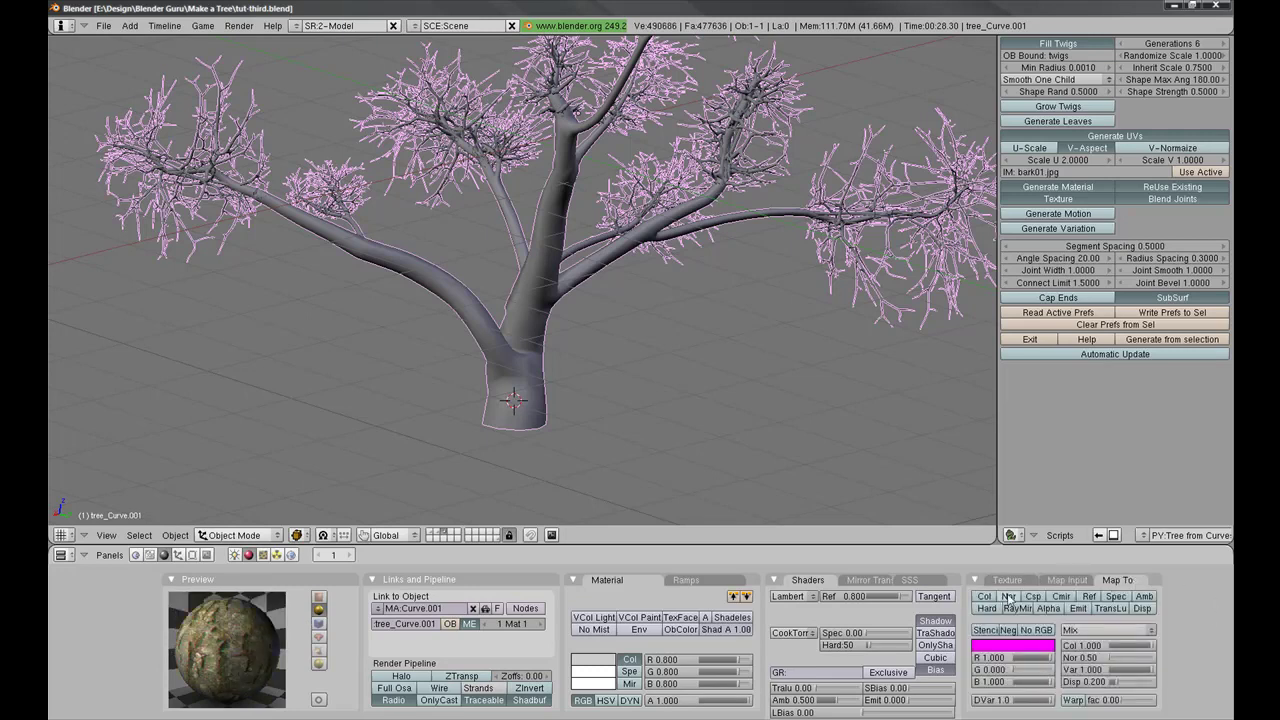
{"action": "left_click", "coordinate": [1110, 657]}
{"action": "type", "text": "25."}
{"action": "key", "text": "Return"}
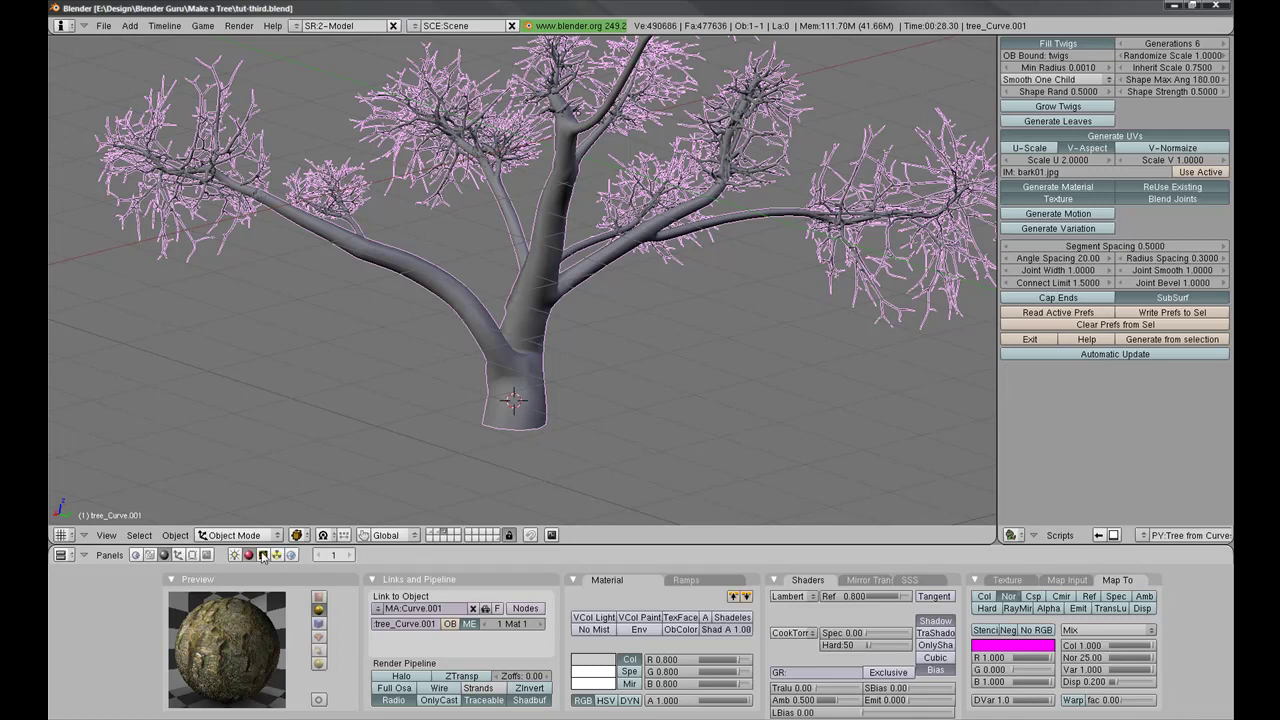
Step: Enable the Normal Map option for the bark01_normal.png texture
{"action": "left_click", "coordinate": [1013, 580]}
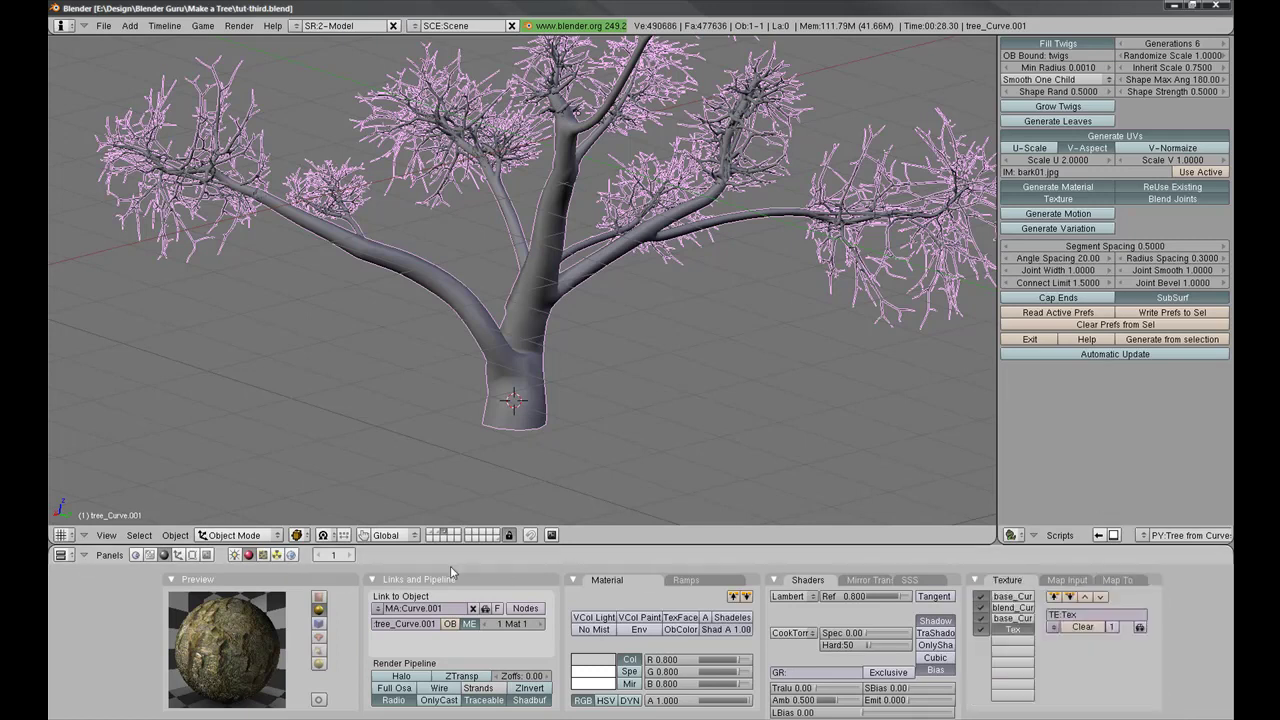
{"action": "left_click", "coordinate": [264, 555]}
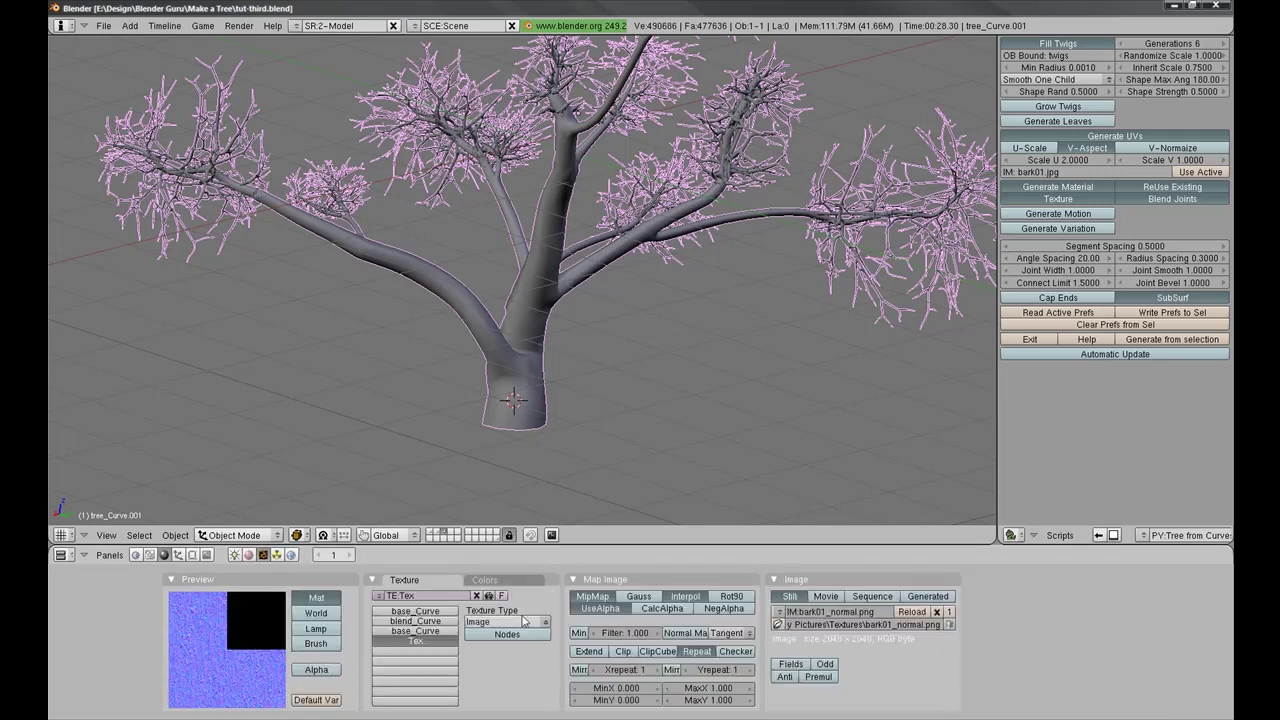
{"action": "left_click", "coordinate": [685, 633]}
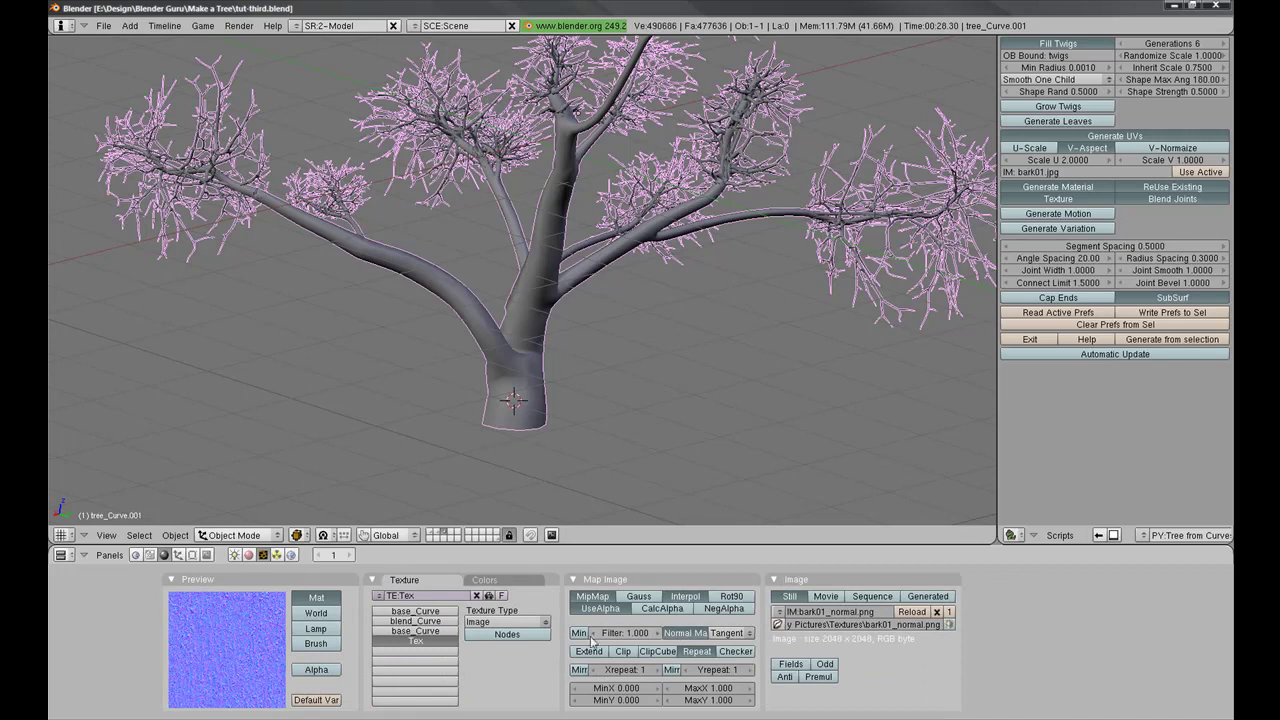
{"action": "left_click", "coordinate": [249, 555]}
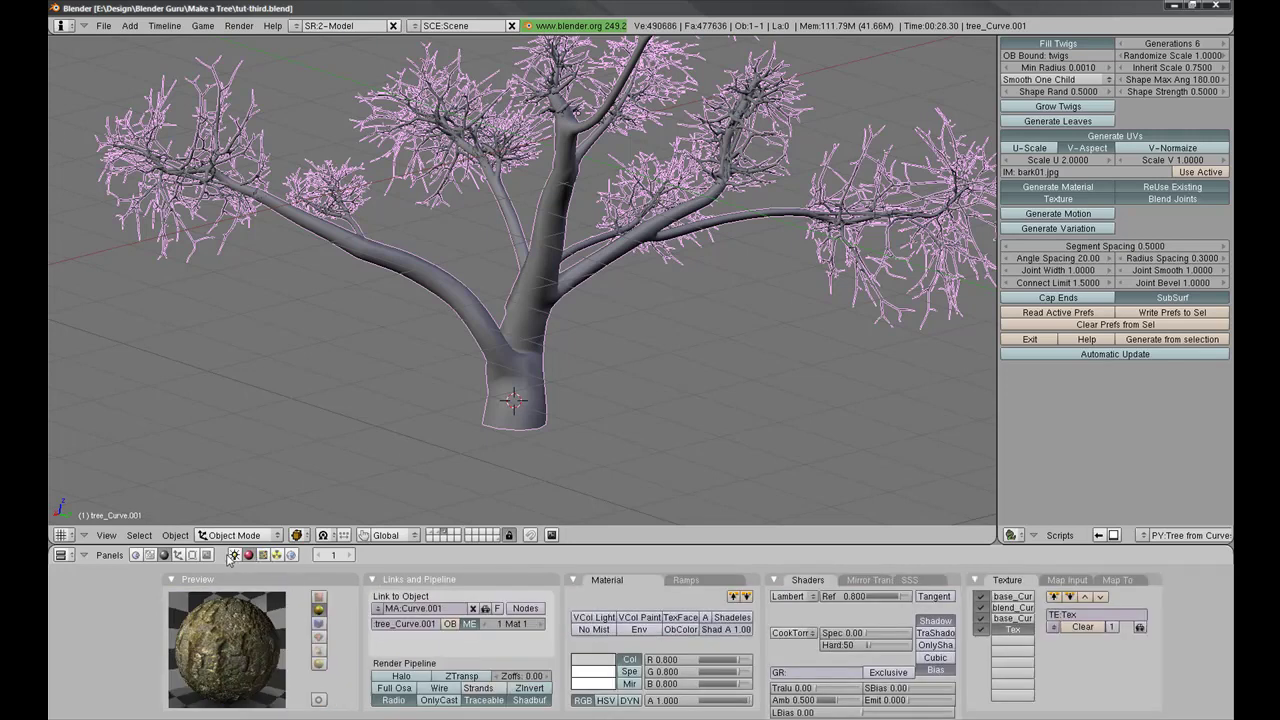
Step: Save the scene over the existing tut-third.blend file
{"action": "scroll", "coordinate": [461, 420], "scroll_direction": "up", "scroll_amount": 1}
{"action": "key", "text": "F6"}
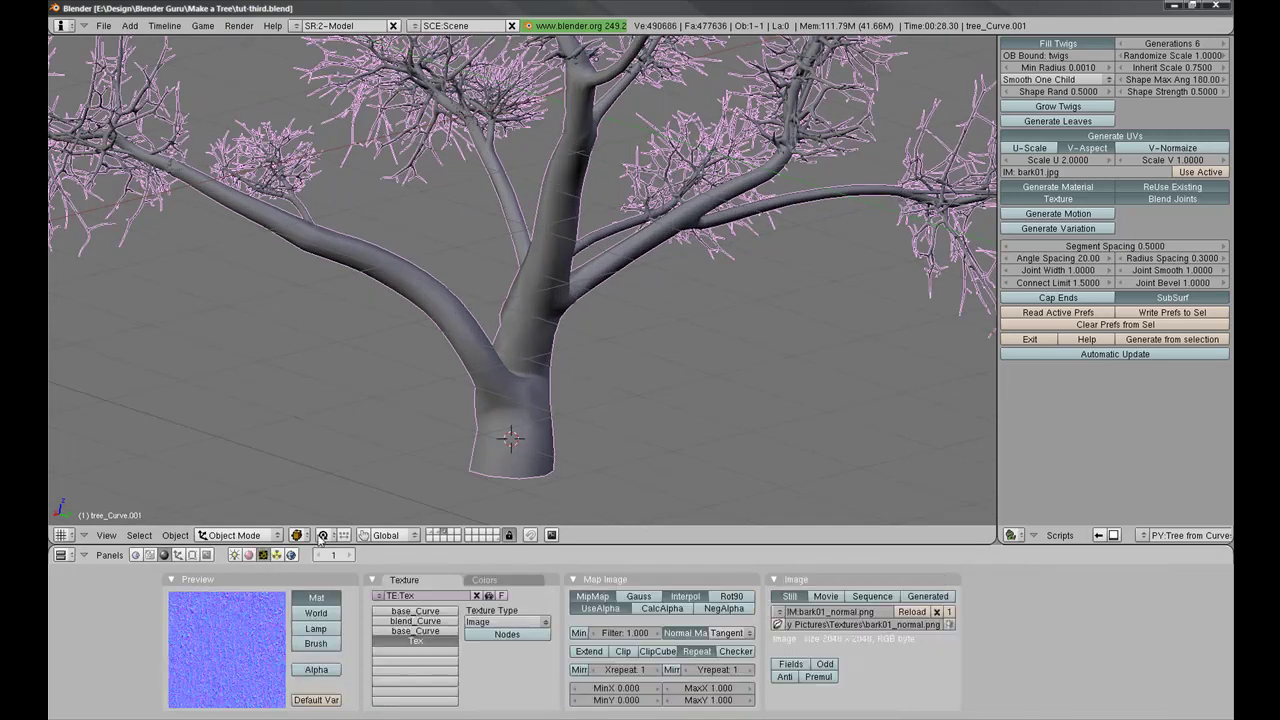
{"action": "scroll", "coordinate": [538, 410], "scroll_direction": "down", "scroll_amount": 3}
{"action": "key", "text": "ctrl+w"}
{"action": "left_click", "coordinate": [538, 410]}
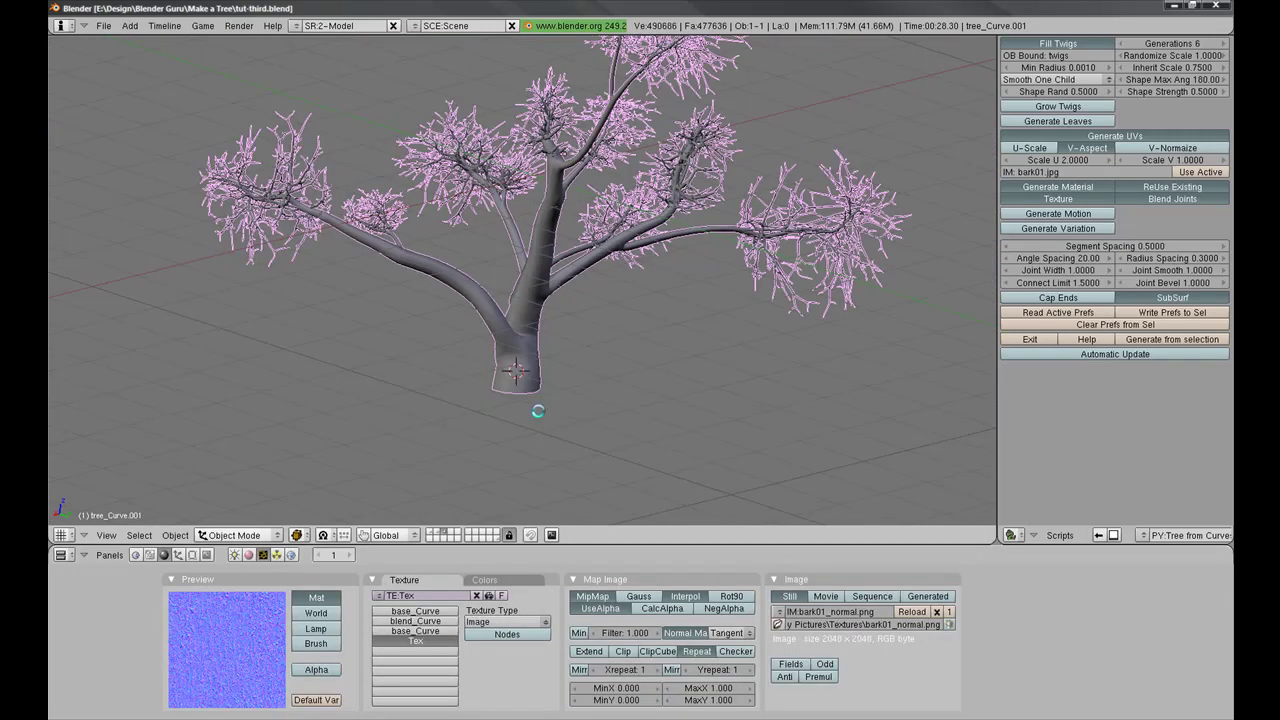
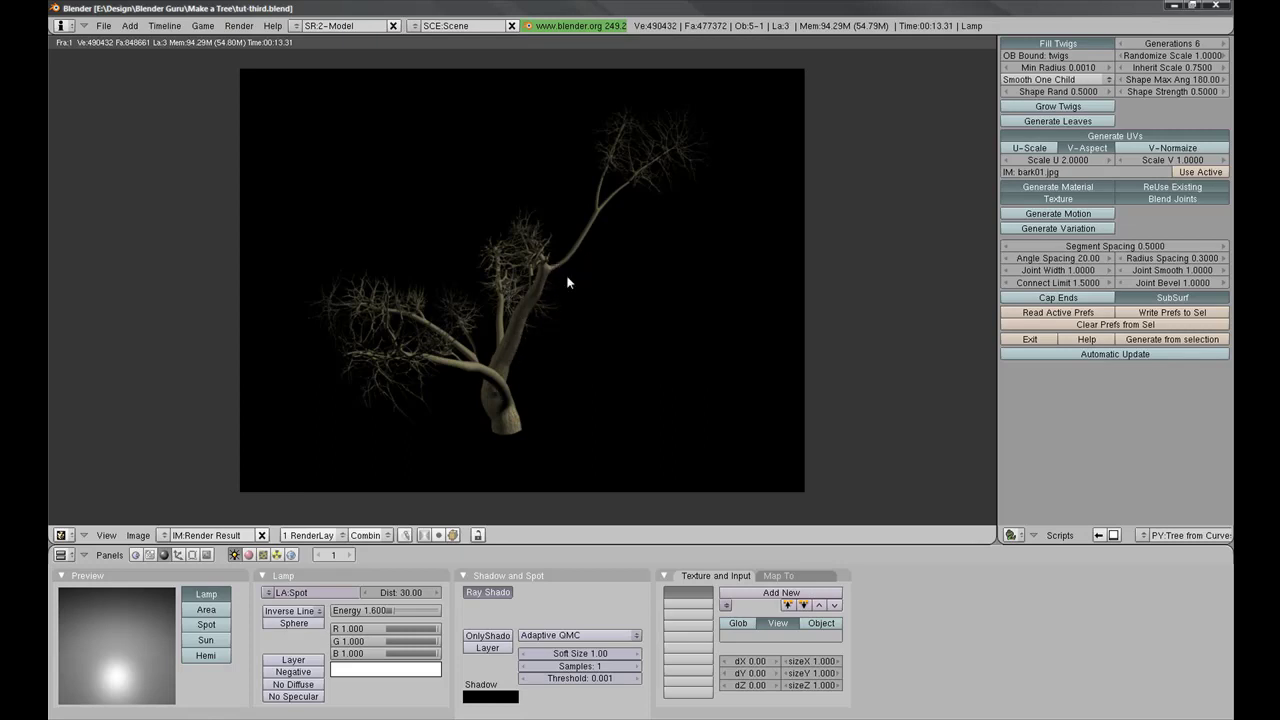
Step: Close the render result, add a plane in top view and move it clear of the trunk
{"action": "key", "text": "Escape"}
{"action": "scroll", "coordinate": [556, 305], "scroll_direction": "up", "scroll_amount": 5}
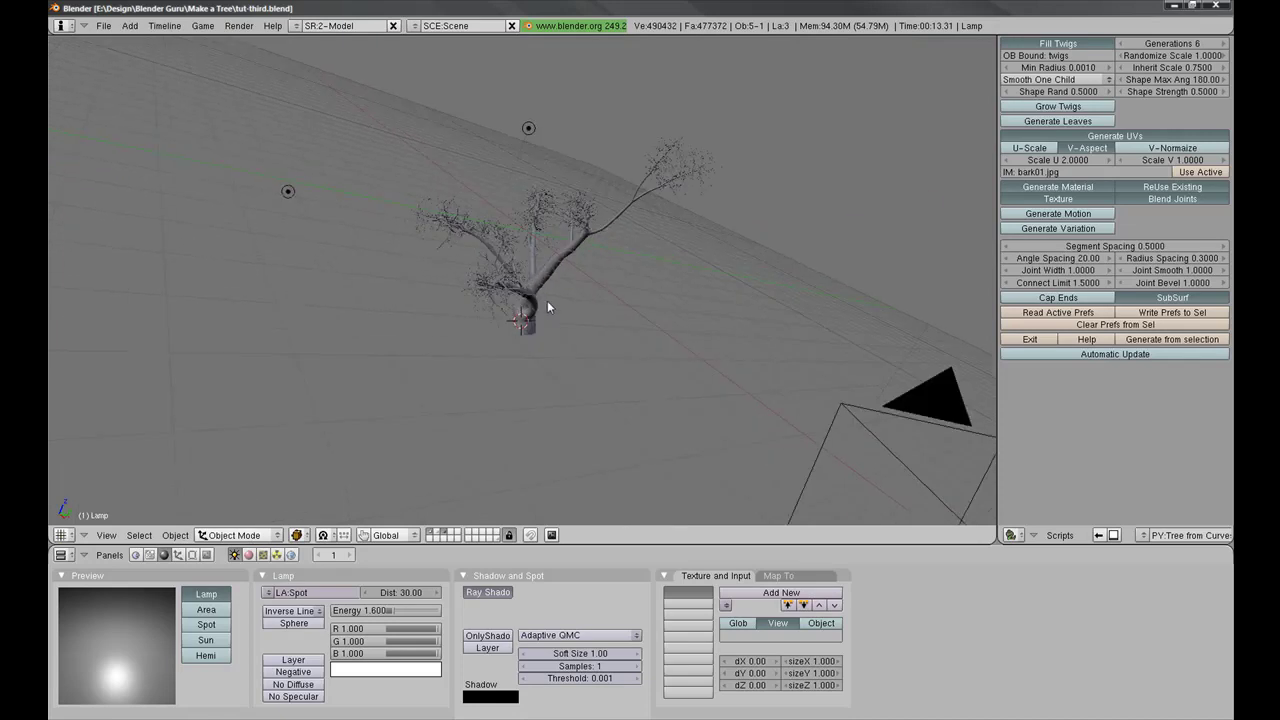
{"action": "middle_click_drag", "start_coordinate": [537, 284], "coordinate": [513, 301]}
{"action": "key", "text": "KP_7"}
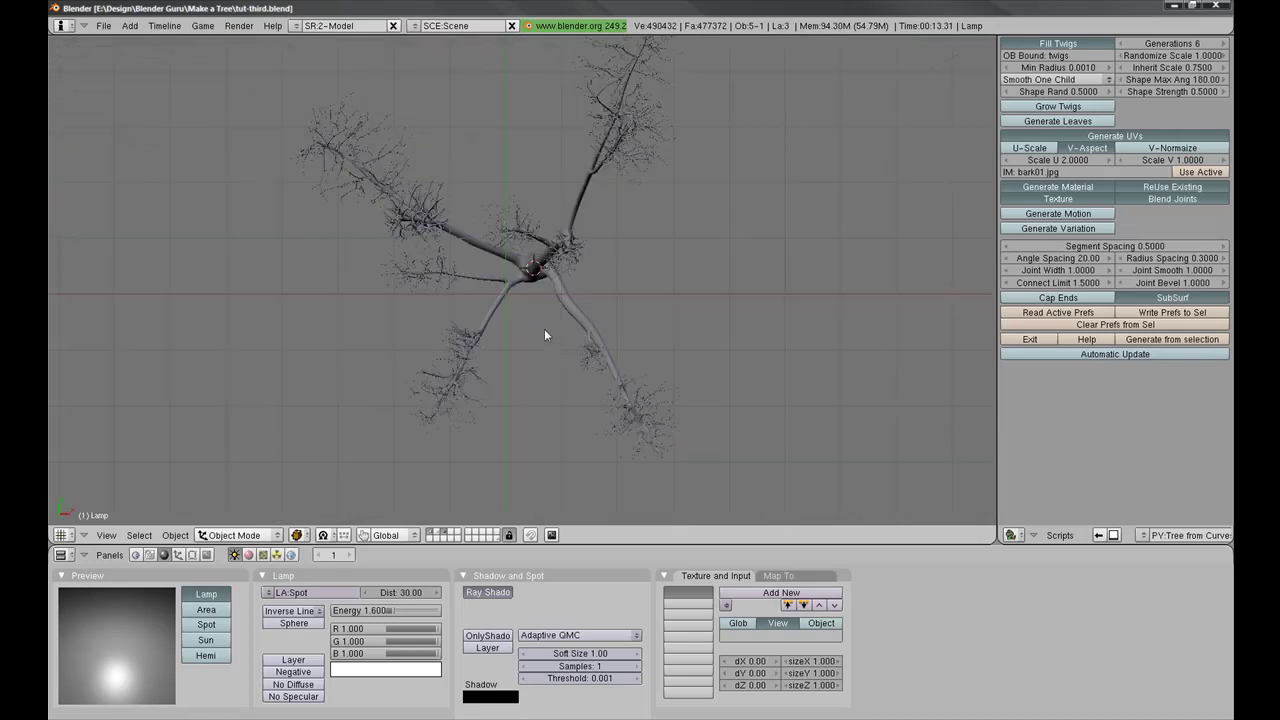
{"action": "key", "text": "space"}
{"action": "mouse_move", "coordinate": [640, 317]}
{"action": "left_click", "coordinate": [709, 317]}
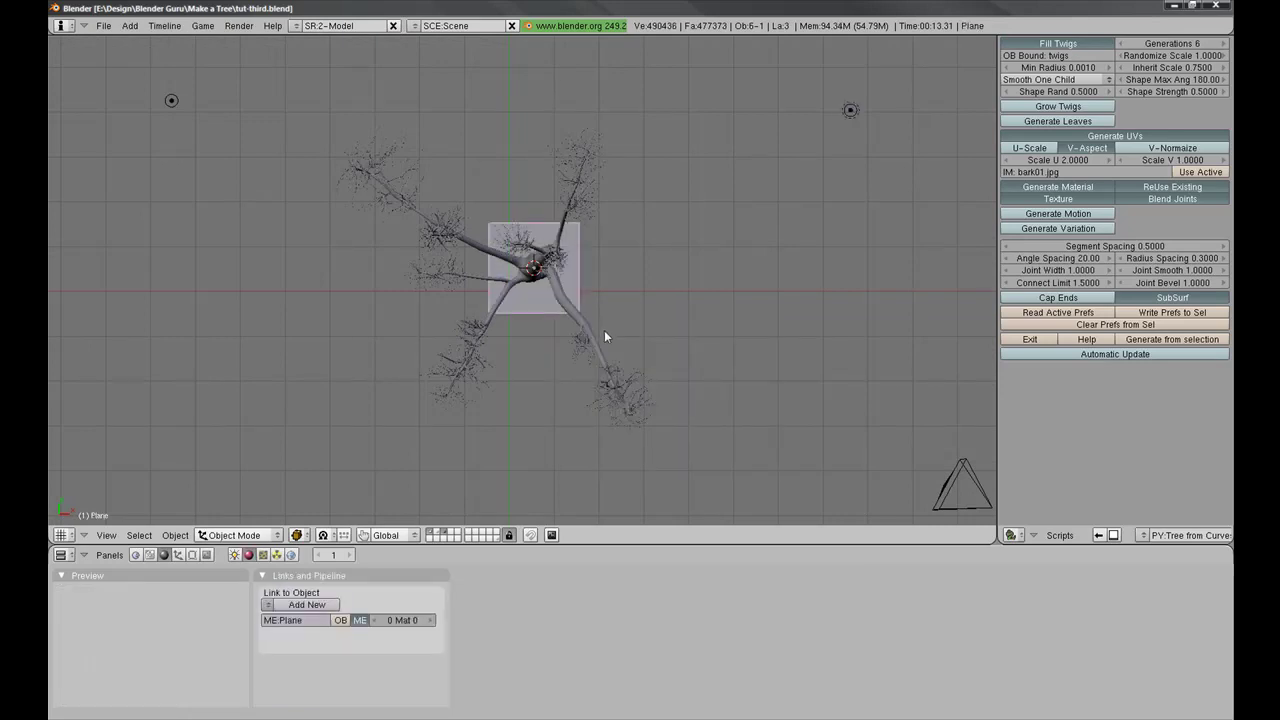
{"action": "key", "text": "g"}
{"action": "left_click", "coordinate": [561, 189]}
Step: Shift the plane's geometry along the global Y axis so its origin sits at the middle of its lower edge
{"action": "middle_click_drag", "start_coordinate": [576, 225], "coordinate": [550, 345], "text": "shift"}
{"action": "scroll", "coordinate": [617, 319], "scroll_direction": "up", "scroll_amount": 3}
{"action": "key", "text": "Tab"}
{"action": "scroll", "coordinate": [560, 370], "scroll_direction": "up", "scroll_amount": 2}
{"action": "scroll", "coordinate": [567, 386], "scroll_direction": "up", "scroll_amount": 1}
{"action": "key", "text": "g"}
{"action": "key", "text": "y"}
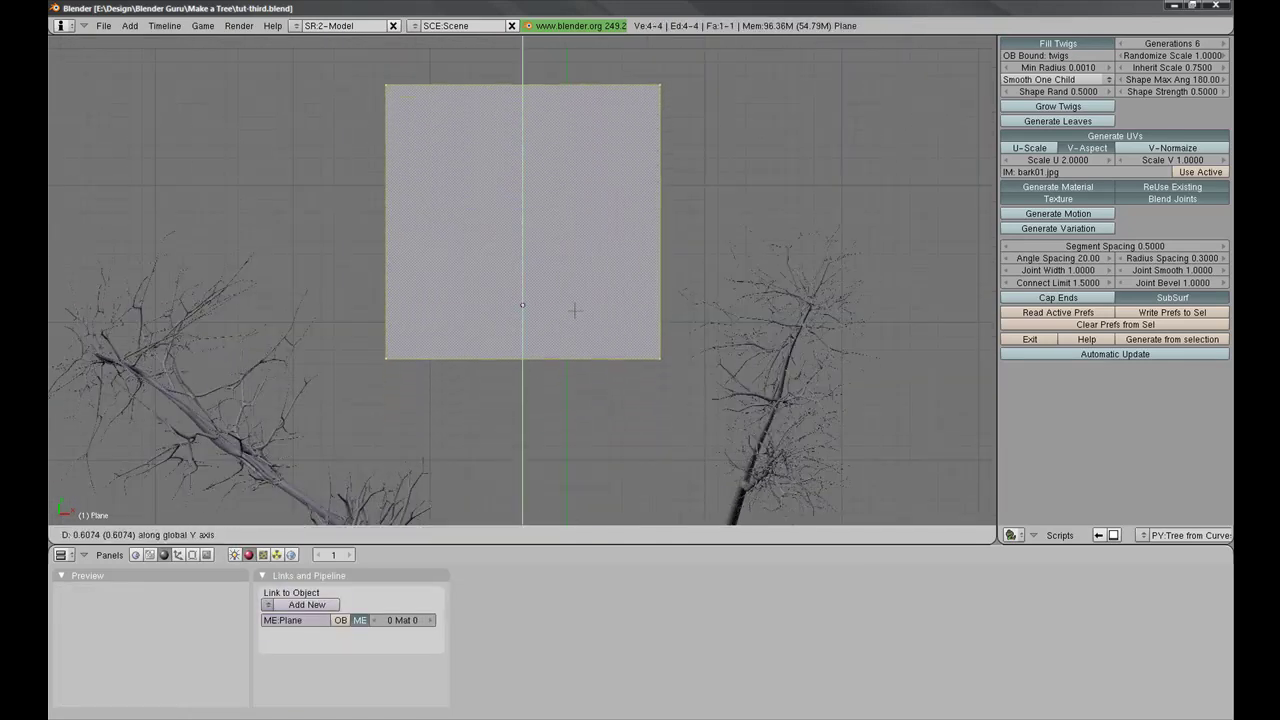
{"action": "left_click", "coordinate": [573, 271]}
{"action": "scroll", "coordinate": [573, 271], "scroll_direction": "up", "scroll_amount": 6}
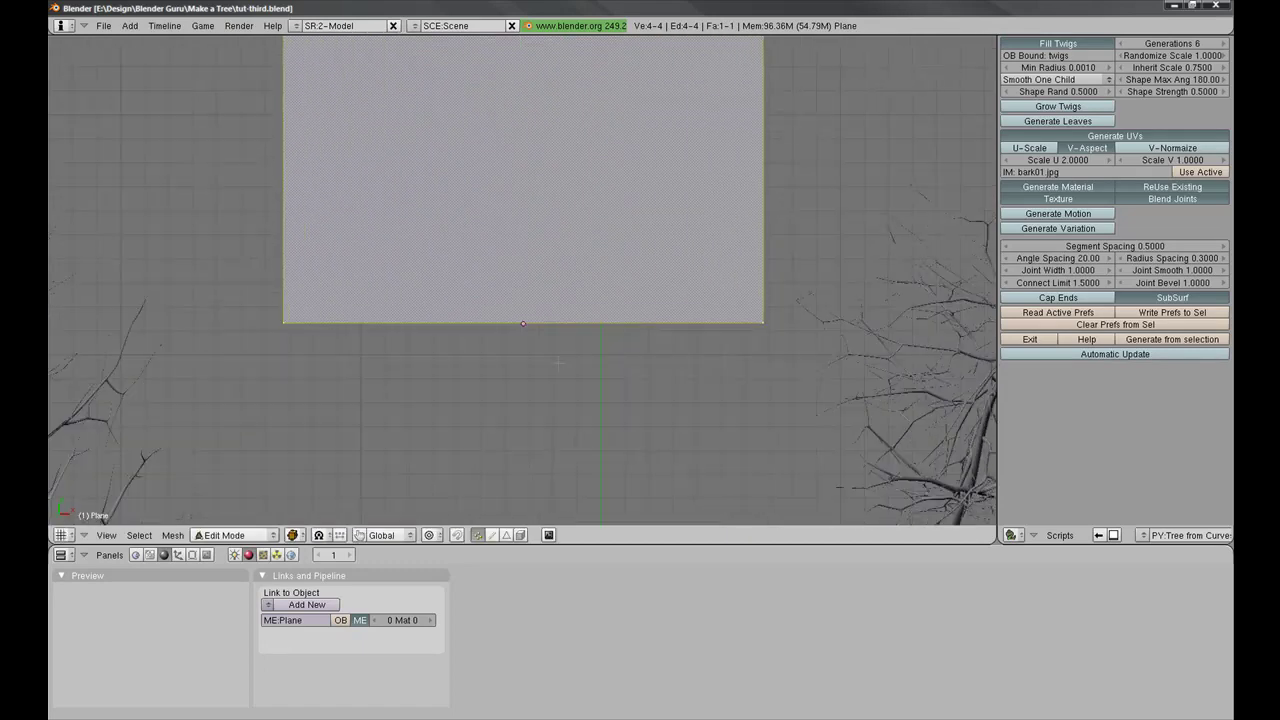
{"action": "key", "text": "Tab"}
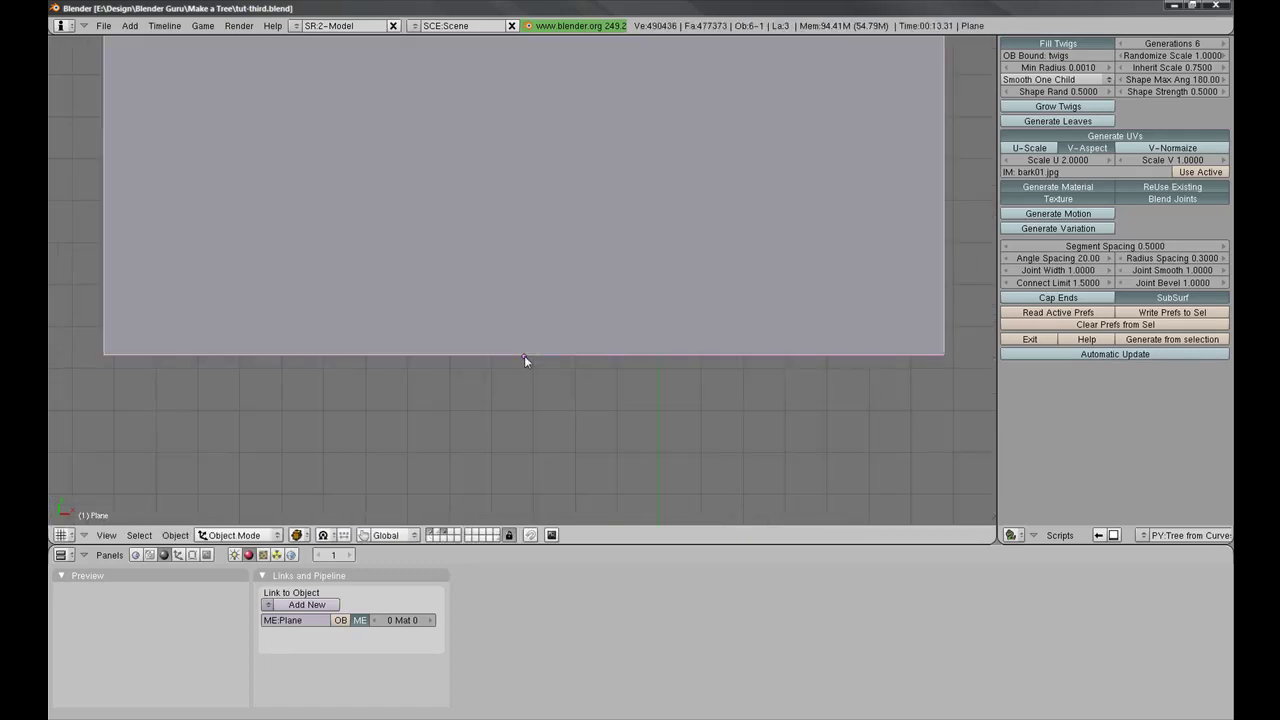
{"action": "scroll", "coordinate": [538, 401], "scroll_direction": "down", "scroll_amount": 3}
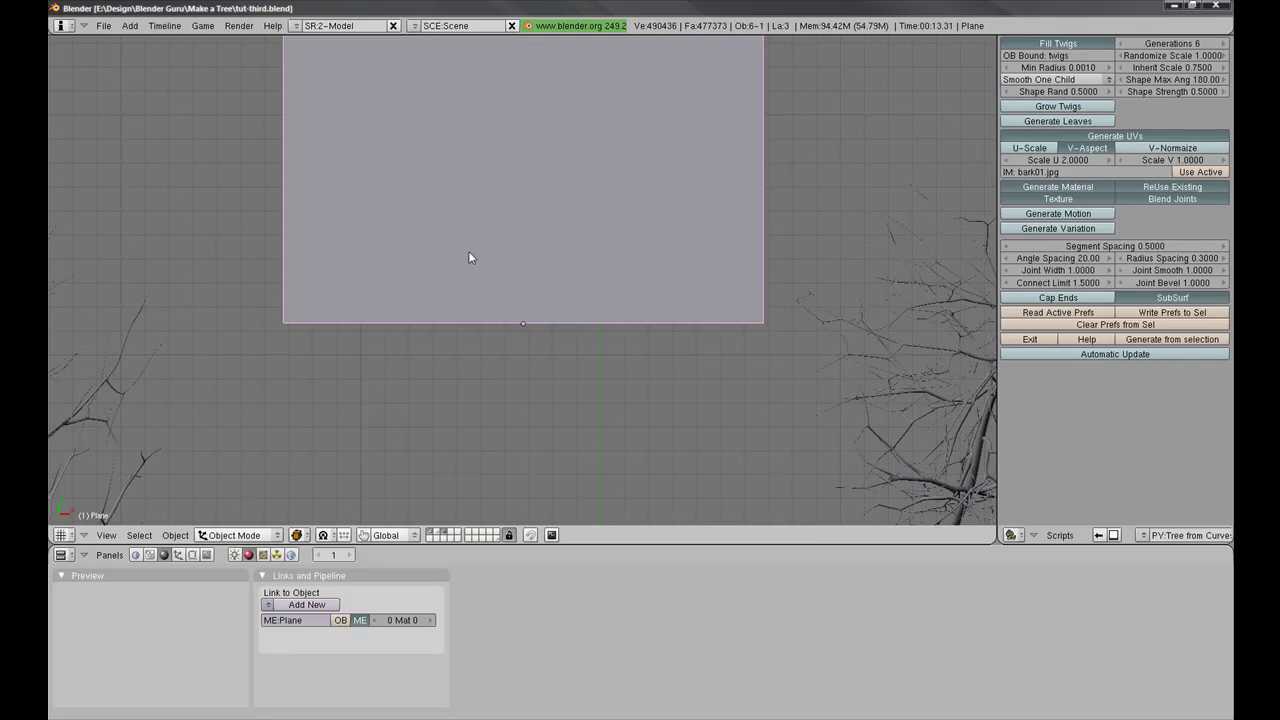
{"action": "scroll", "coordinate": [724, 405], "scroll_direction": "down", "scroll_amount": 2}
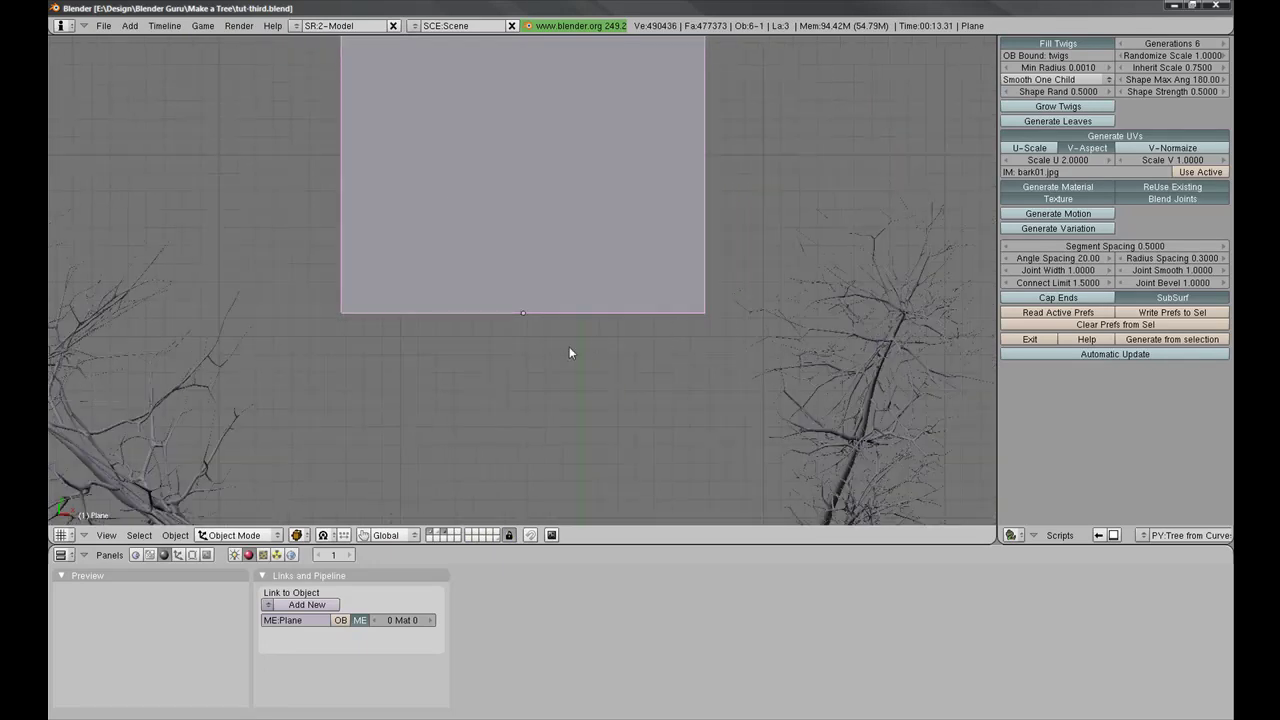
{"action": "scroll", "coordinate": [553, 318], "scroll_direction": "down", "scroll_amount": 1}
{"action": "scroll", "coordinate": [527, 345], "scroll_direction": "up", "scroll_amount": 1, "text": "shift"}
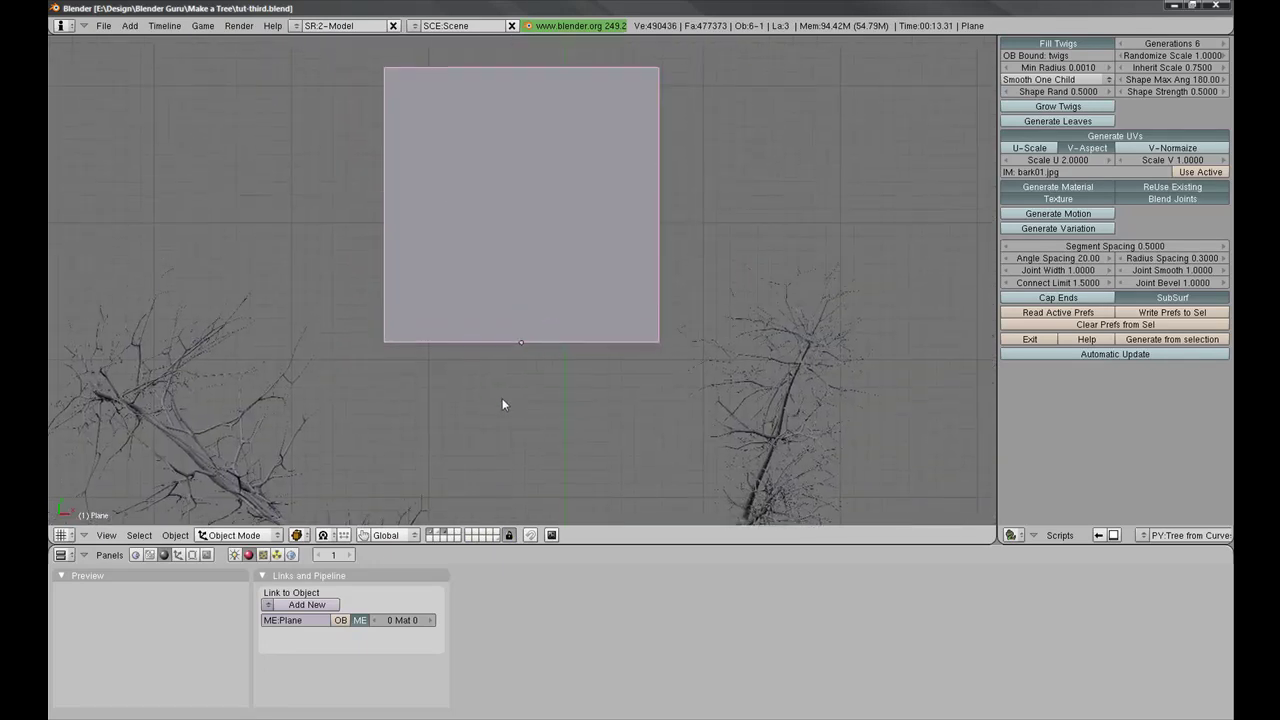
Step: Add a new material to the plane and split the 3D view, making the new area a UV/Image Editor
{"action": "left_click", "coordinate": [306, 605]}
{"action": "right_click", "coordinate": [756, 540]}
{"action": "left_click", "coordinate": [730, 548]}
{"action": "left_click", "coordinate": [680, 520]}
{"action": "left_click", "coordinate": [690, 535]}
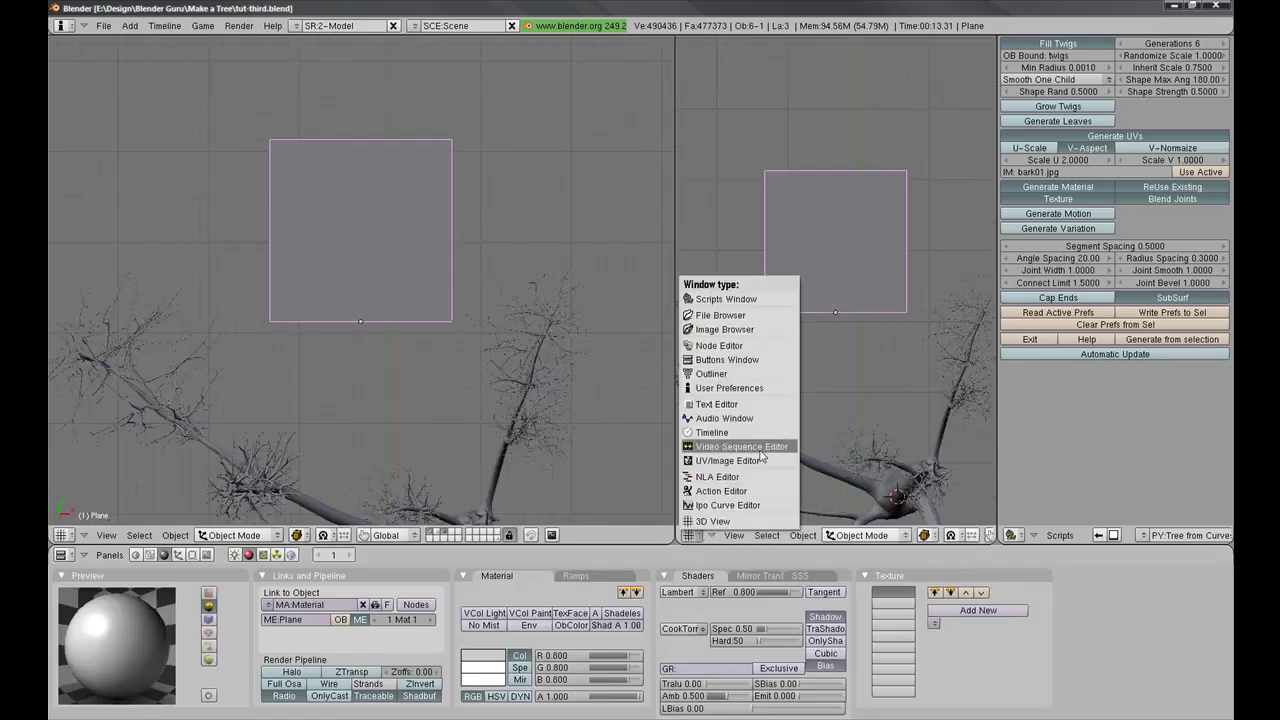
{"action": "left_click", "coordinate": [758, 461]}
{"action": "scroll", "coordinate": [806, 367], "scroll_direction": "down", "scroll_amount": 3}
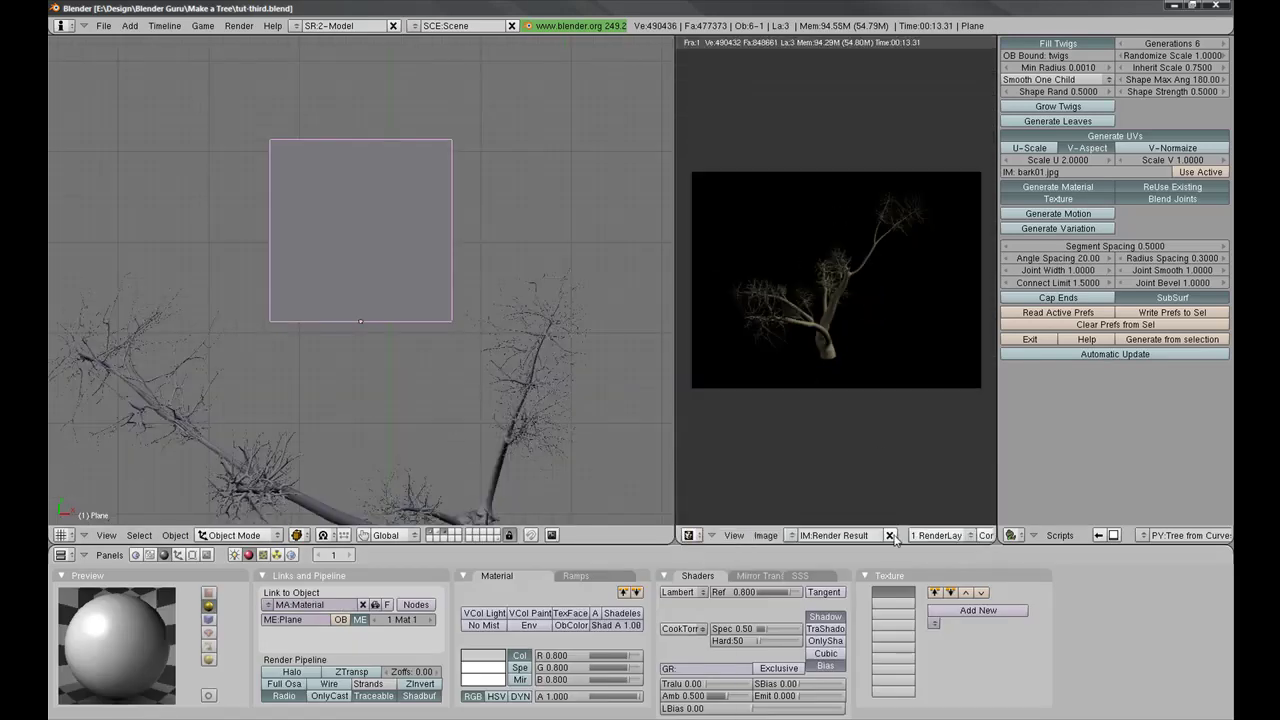
Step: Unlink Render Result from the image editor and unwrap the plane's UVs
{"action": "left_click", "coordinate": [889, 535]}
{"action": "scroll", "coordinate": [853, 331], "scroll_direction": "up", "scroll_amount": 3}
{"action": "key", "text": "Tab"}
{"action": "key", "text": "u"}
{"action": "left_click", "coordinate": [380, 320]}
{"action": "key", "text": "Tab"}
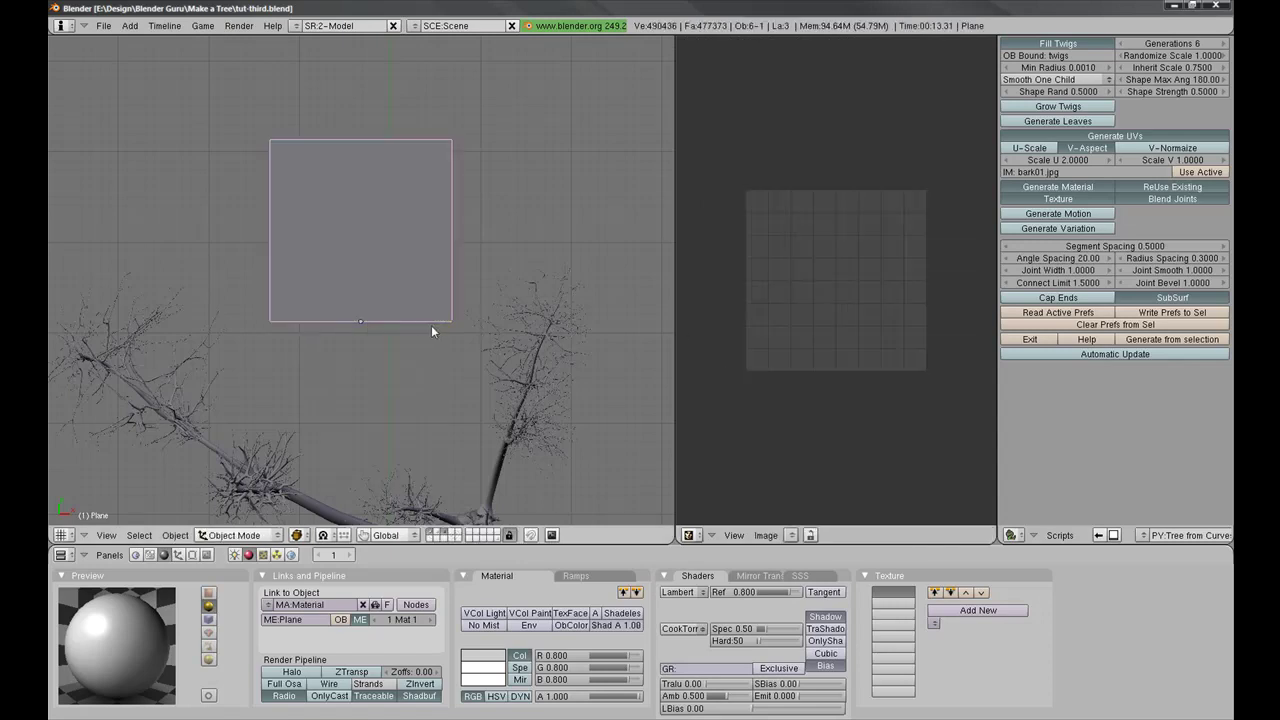
Step: Open redleaf_b.png from the My Pictures\Textures\Own folder in the image editor
{"action": "left_click", "coordinate": [766, 535]}
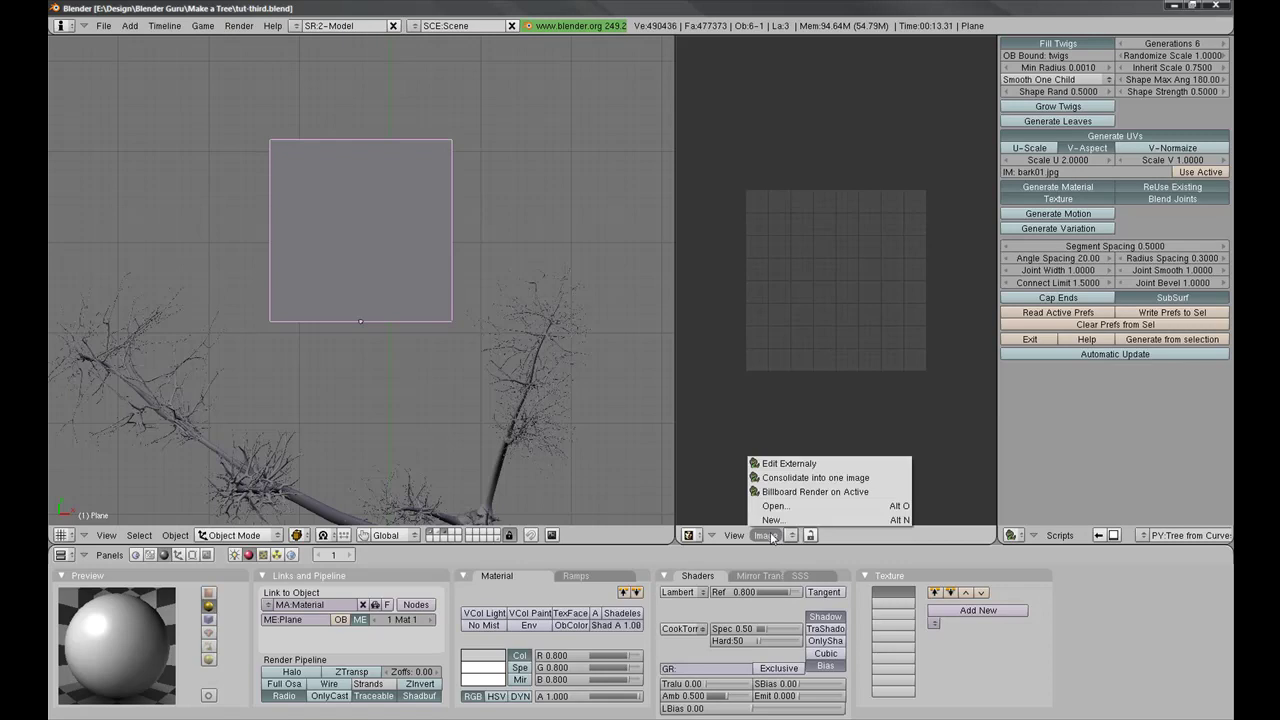
{"action": "left_click", "coordinate": [766, 535]}
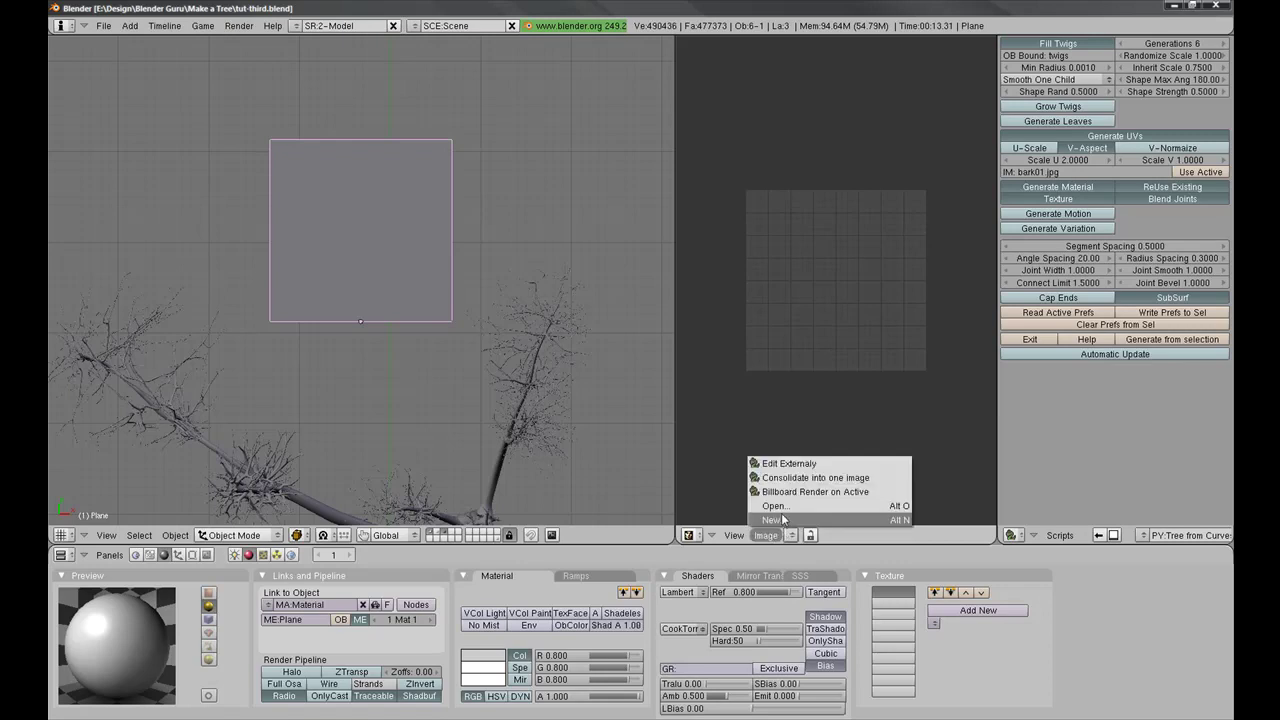
{"action": "left_click", "coordinate": [790, 505]}
{"action": "left_click", "coordinate": [693, 70]}
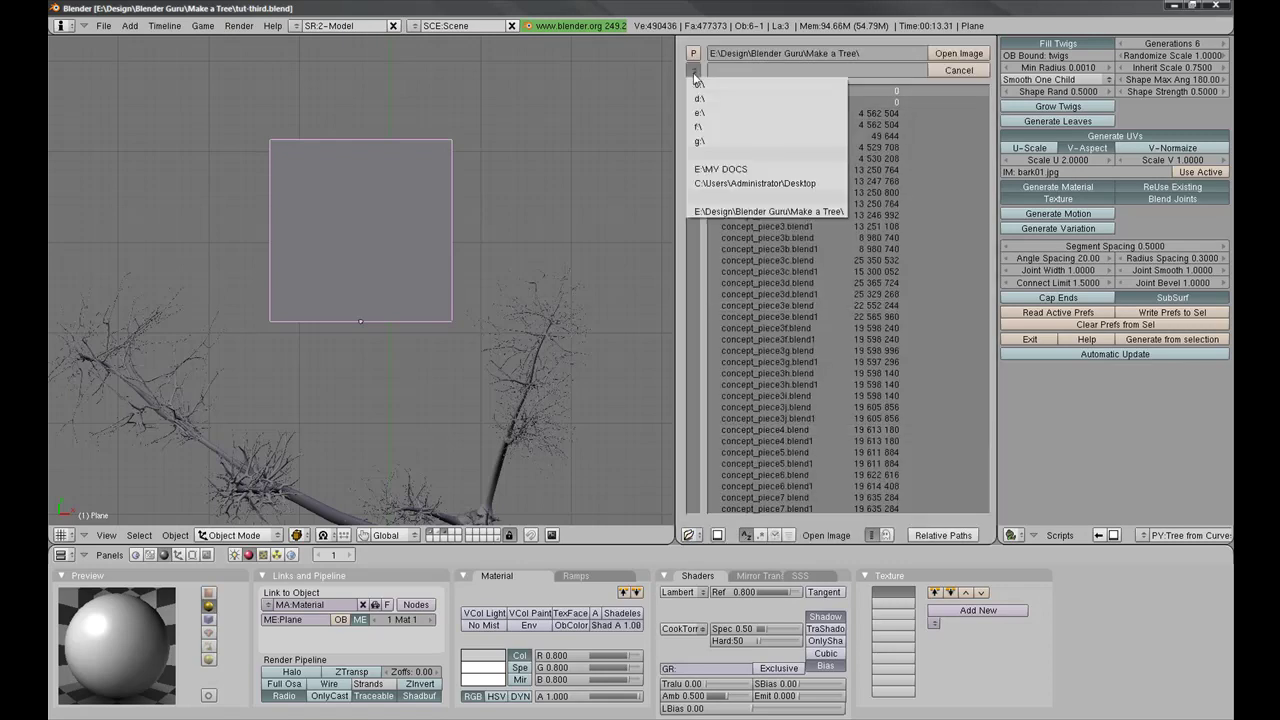
{"action": "left_click", "coordinate": [751, 170]}
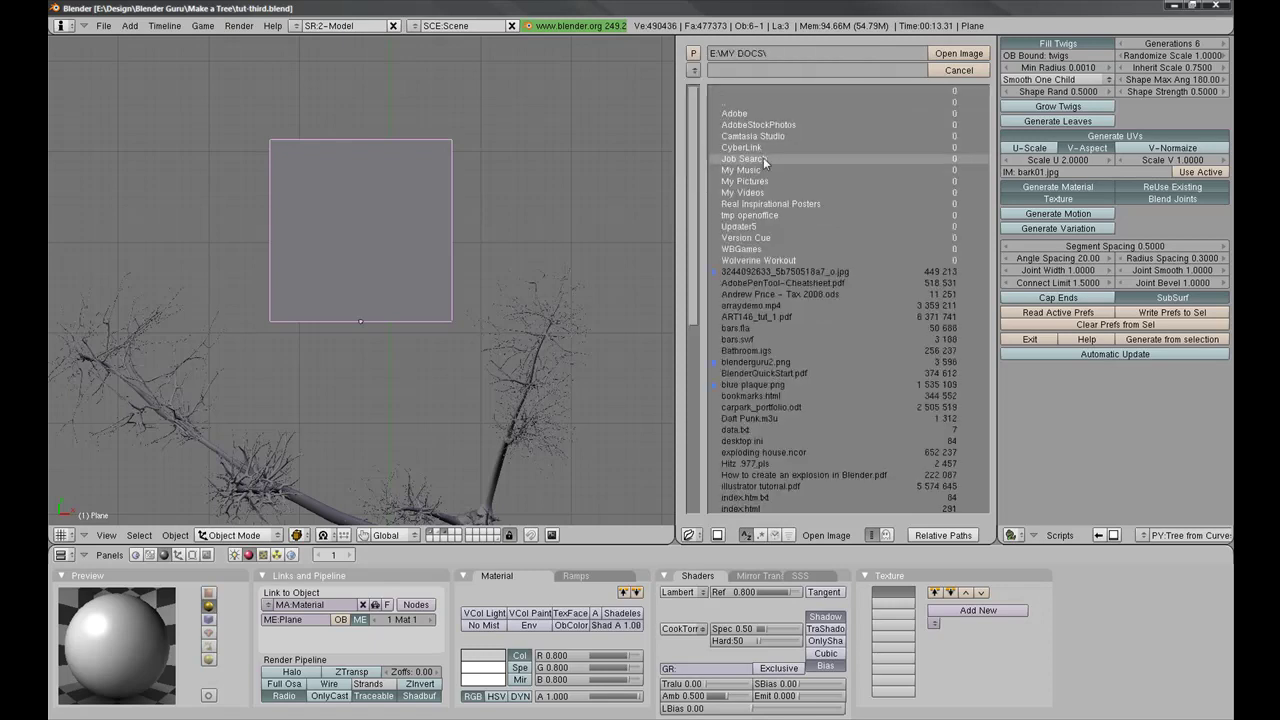
{"action": "left_click", "coordinate": [762, 175]}
{"action": "scroll", "coordinate": [765, 228], "scroll_direction": "down", "scroll_amount": 5}
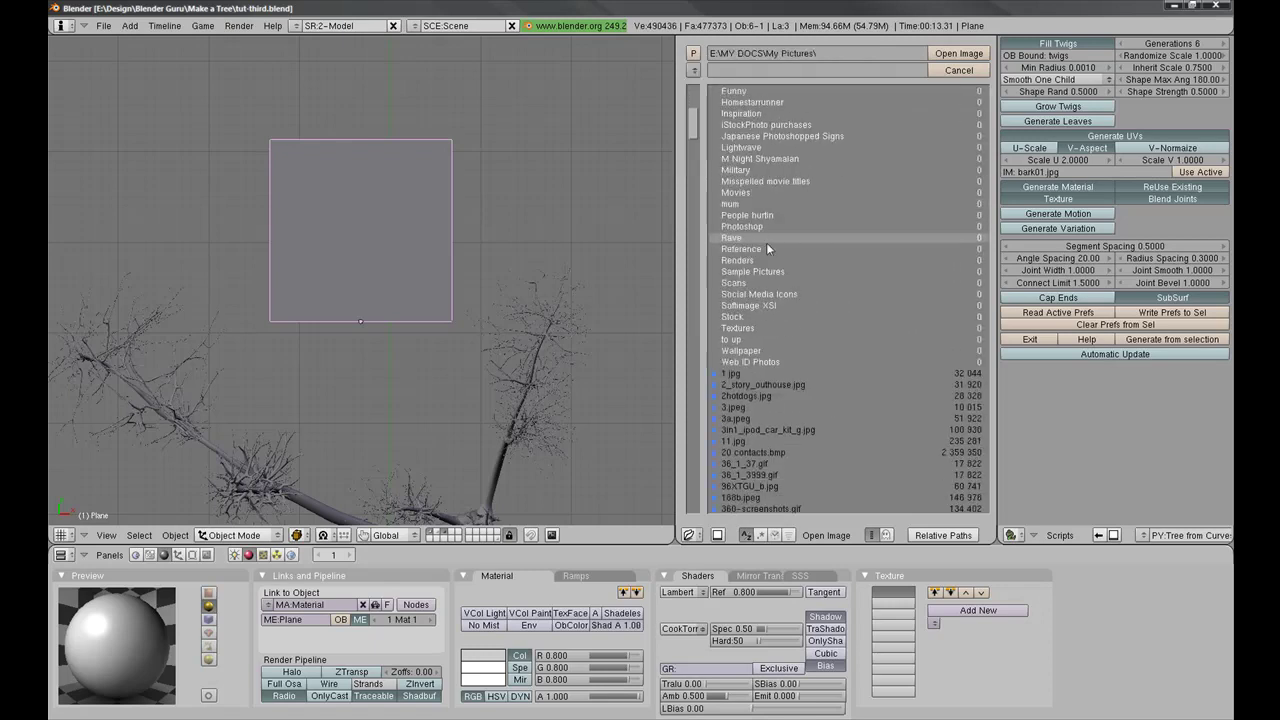
{"action": "left_click", "coordinate": [757, 329]}
{"action": "scroll", "coordinate": [770, 210], "scroll_direction": "down", "scroll_amount": 1}
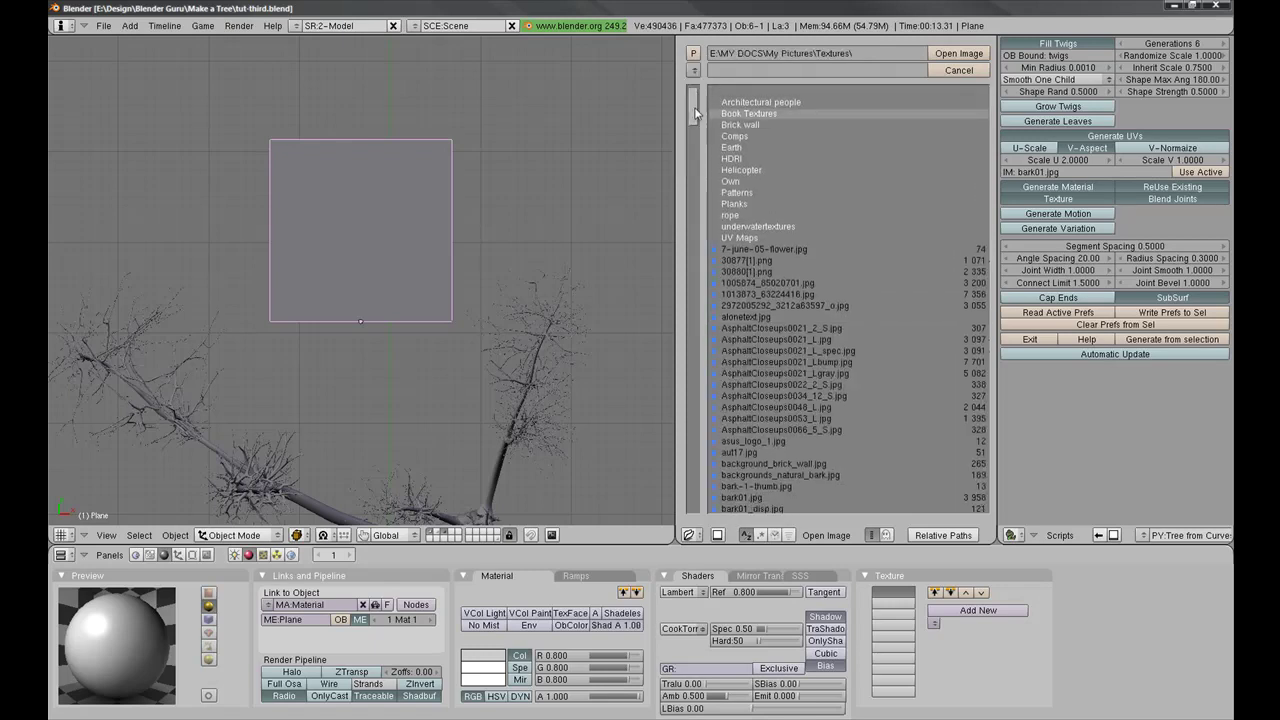
{"action": "scroll", "coordinate": [757, 240], "scroll_direction": "up", "scroll_amount": 1}
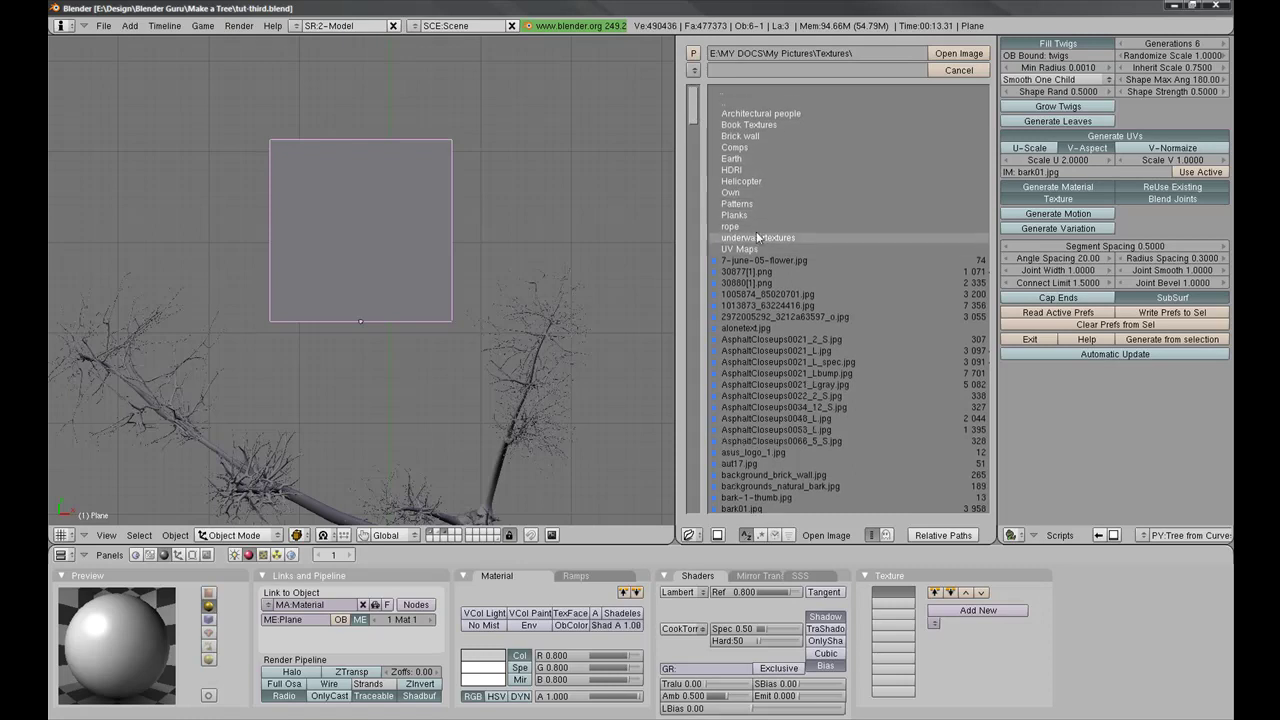
{"action": "scroll", "coordinate": [760, 270], "scroll_direction": "down", "scroll_amount": 10}
{"action": "double_click", "coordinate": [767, 347]}
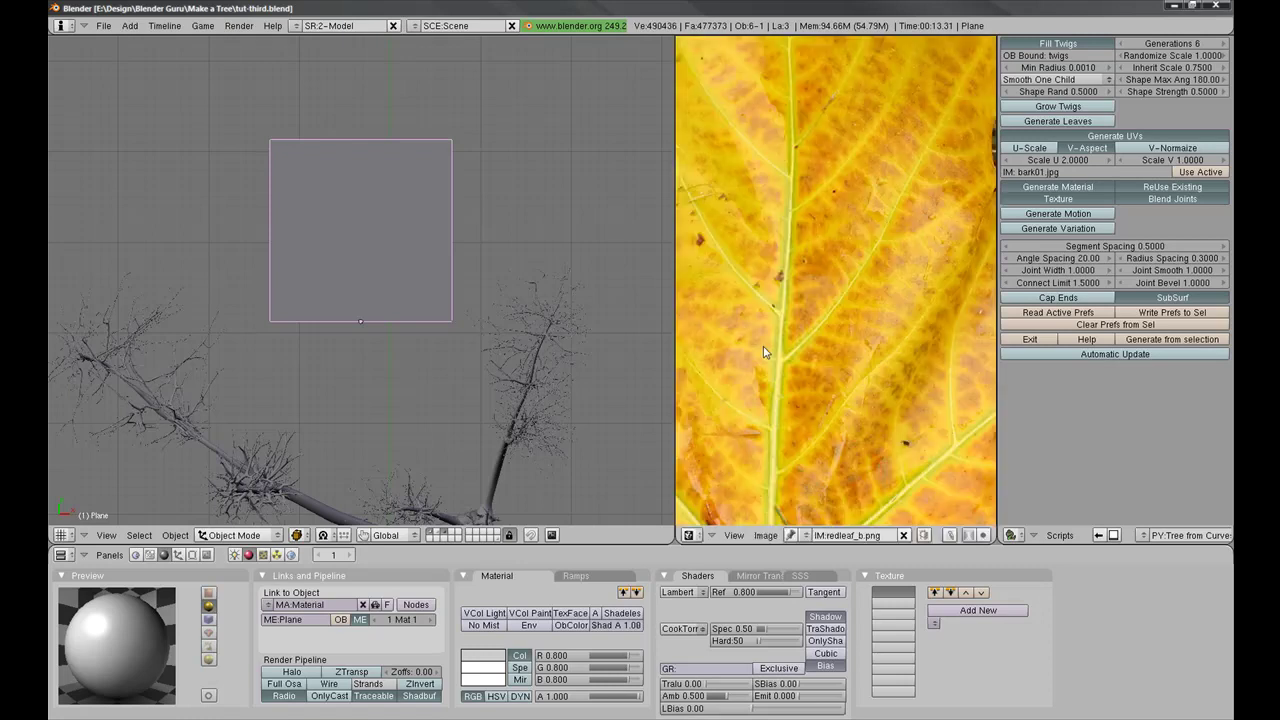
Step: Assign redleaf_b.png to the plane's UV face in Edit Mode, then return to Object Mode
{"action": "scroll", "coordinate": [700, 345], "scroll_direction": "down", "scroll_amount": 4}
{"action": "key", "text": "Tab"}
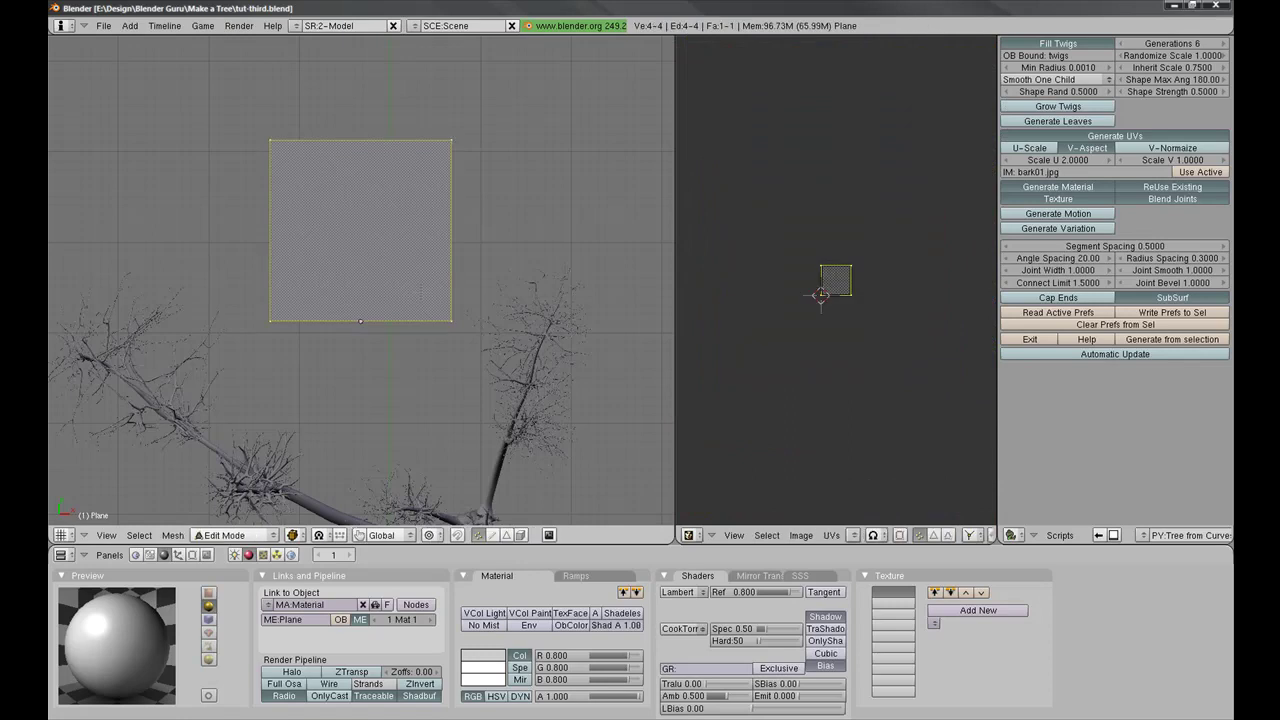
{"action": "left_click", "coordinate": [855, 535]}
{"action": "left_click", "coordinate": [897, 496]}
{"action": "scroll", "coordinate": [889, 405], "scroll_direction": "up", "scroll_amount": 2}
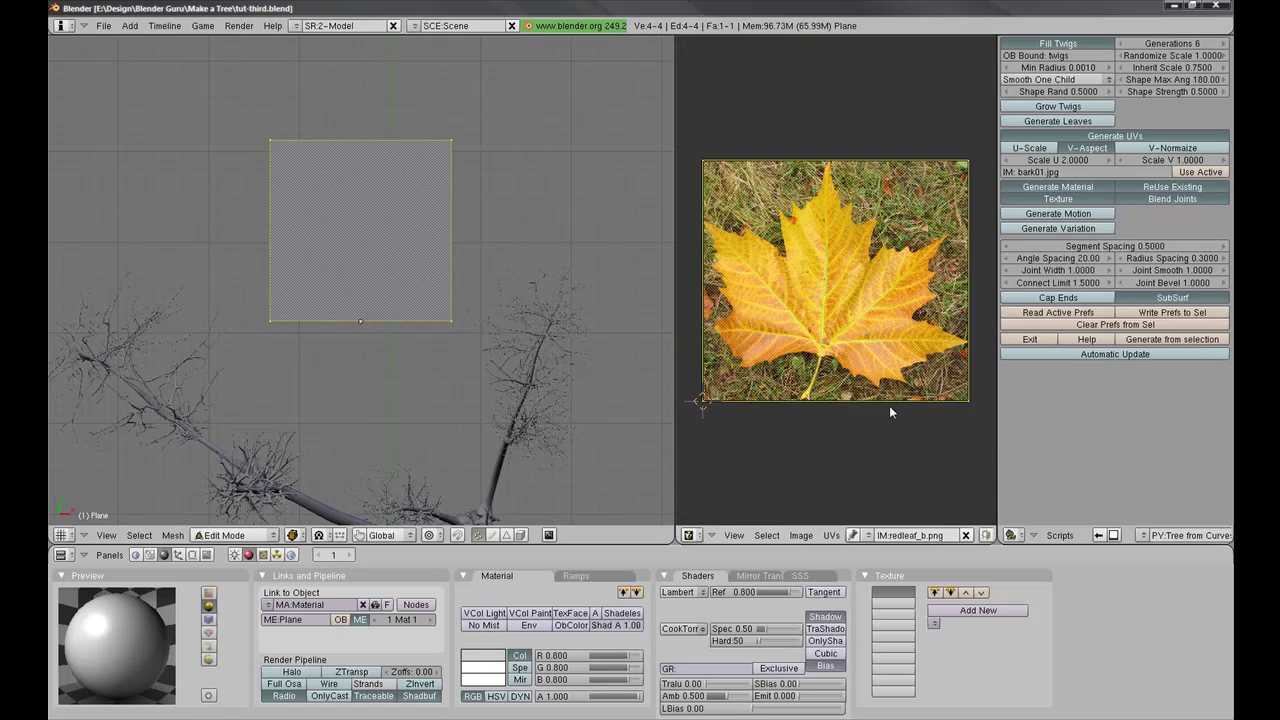
{"action": "key", "text": "Tab"}
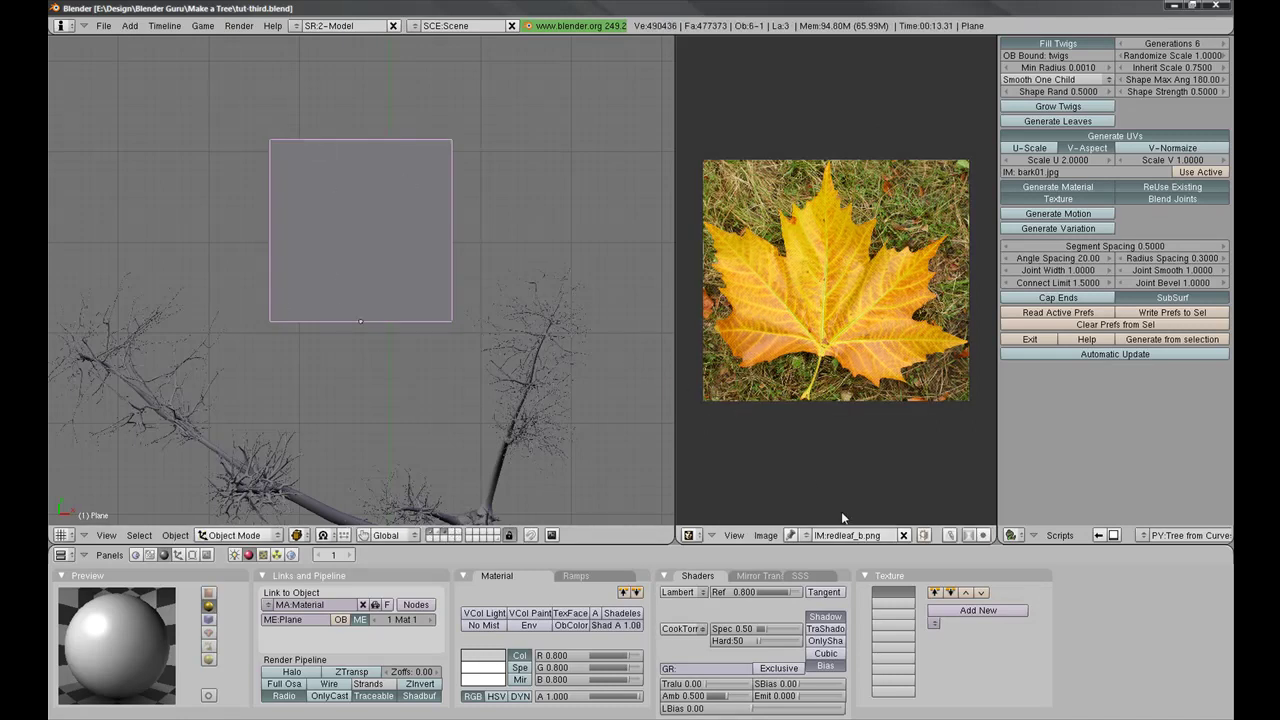
Step: Add a texture to the plane's material, make it an Image texture and assign redleaf_b.png to it
{"action": "left_click", "coordinate": [263, 555]}
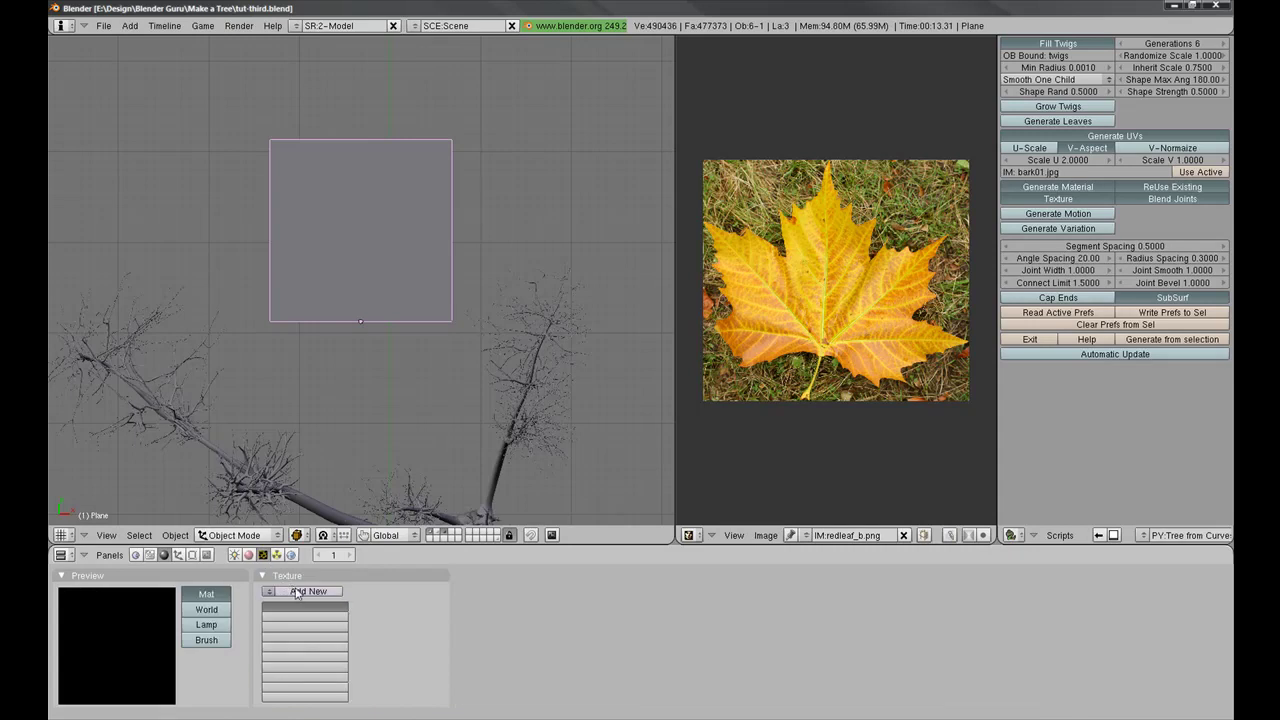
{"action": "left_click", "coordinate": [249, 556]}
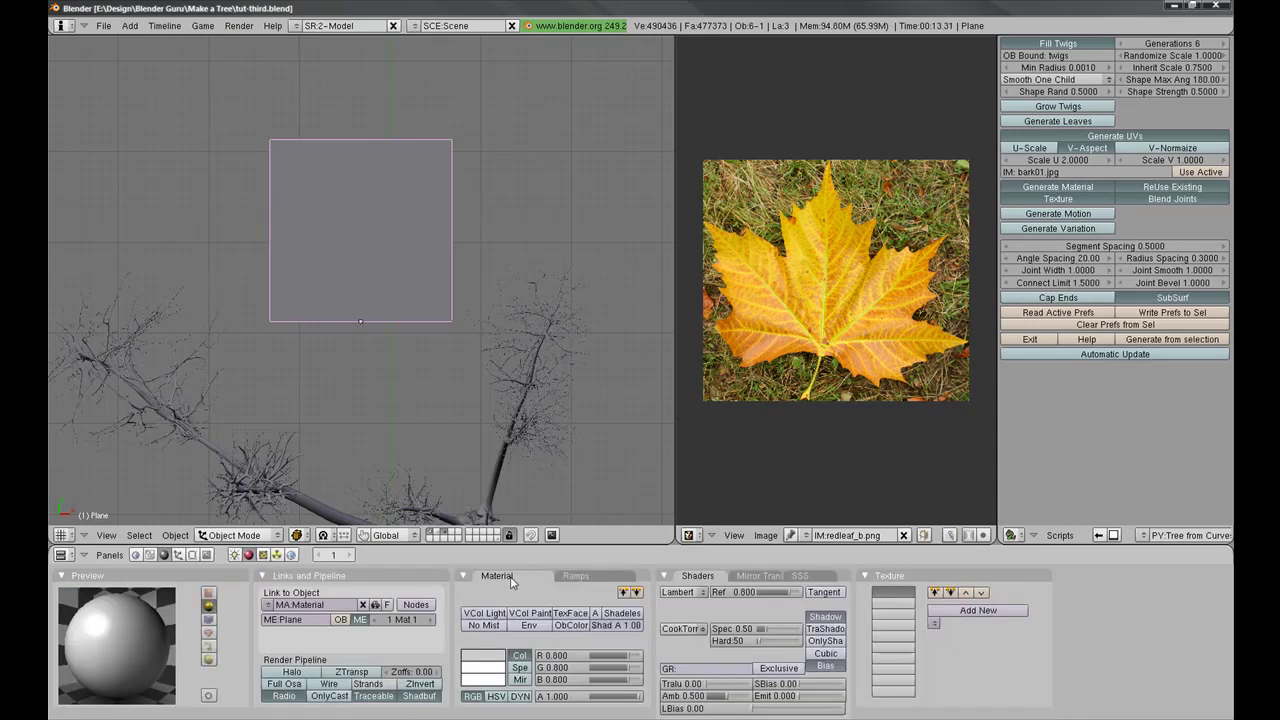
{"action": "left_click", "coordinate": [965, 610]}
{"action": "left_click", "coordinate": [264, 555]}
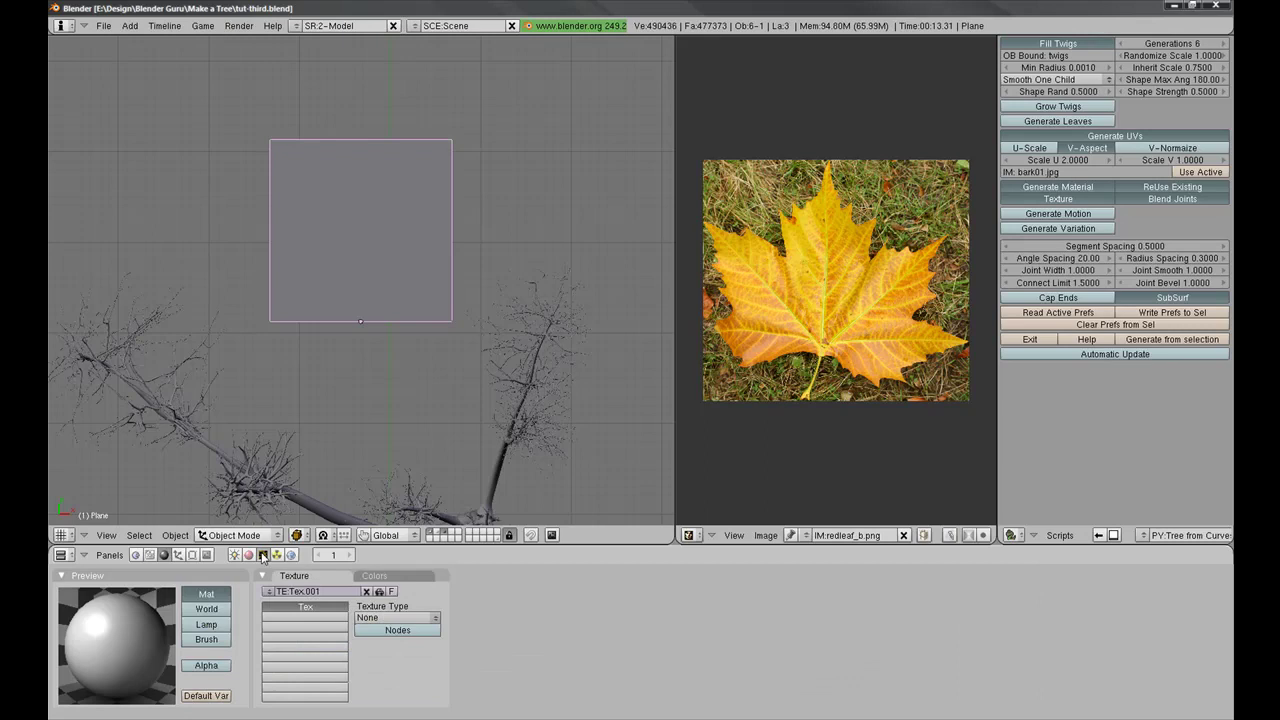
{"action": "left_click", "coordinate": [405, 617]}
{"action": "left_click", "coordinate": [410, 602]}
{"action": "left_click", "coordinate": [664, 609]}
{"action": "left_click", "coordinate": [698, 571]}
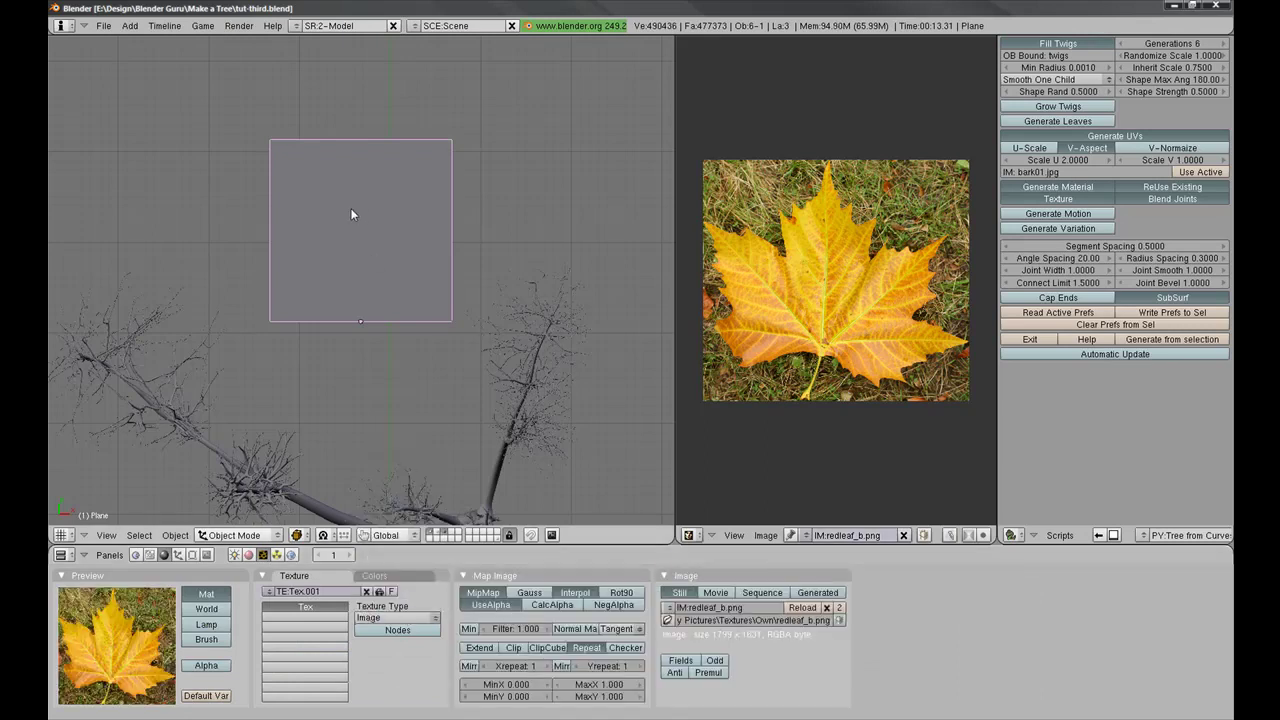
Step: Add an Image texture in the second slot and load redleaf_bw.png from the Textures\Own folder
{"action": "left_click", "coordinate": [305, 617]}
{"action": "left_click", "coordinate": [305, 591]}
{"action": "left_click", "coordinate": [397, 617]}
{"action": "left_click", "coordinate": [405, 602]}
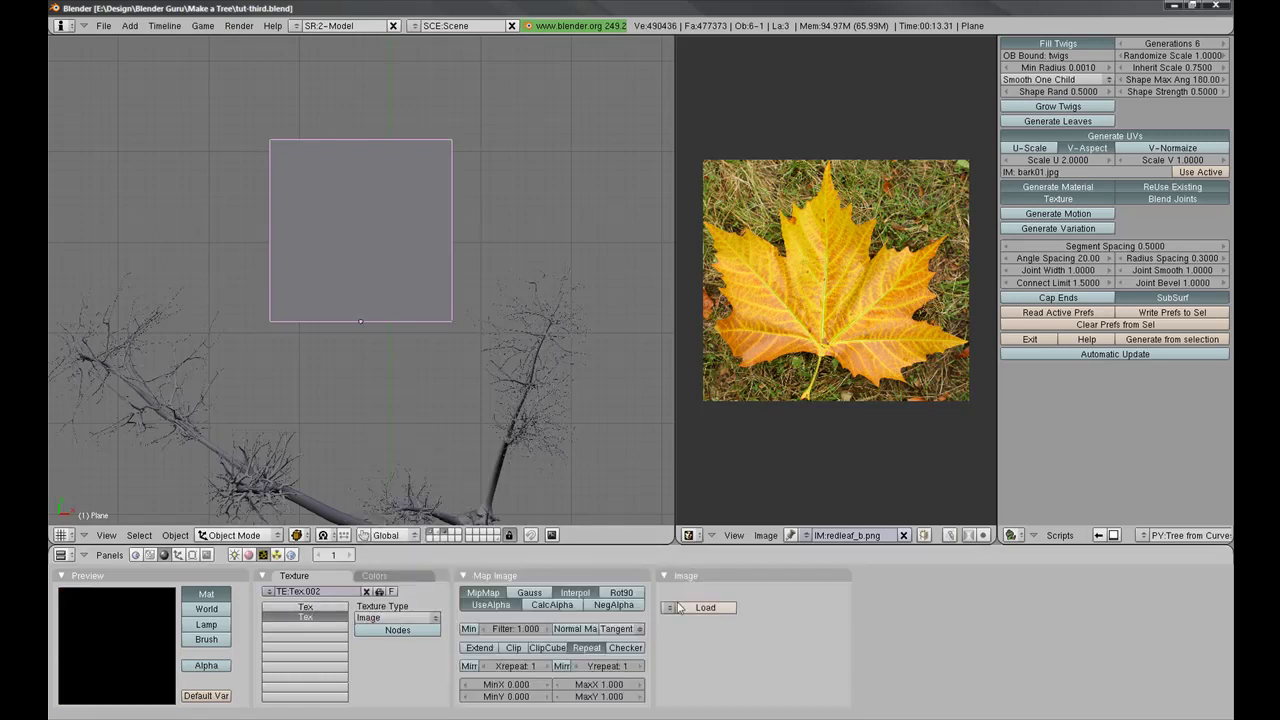
{"action": "left_click", "coordinate": [702, 608]}
{"action": "left_click", "coordinate": [67, 71]}
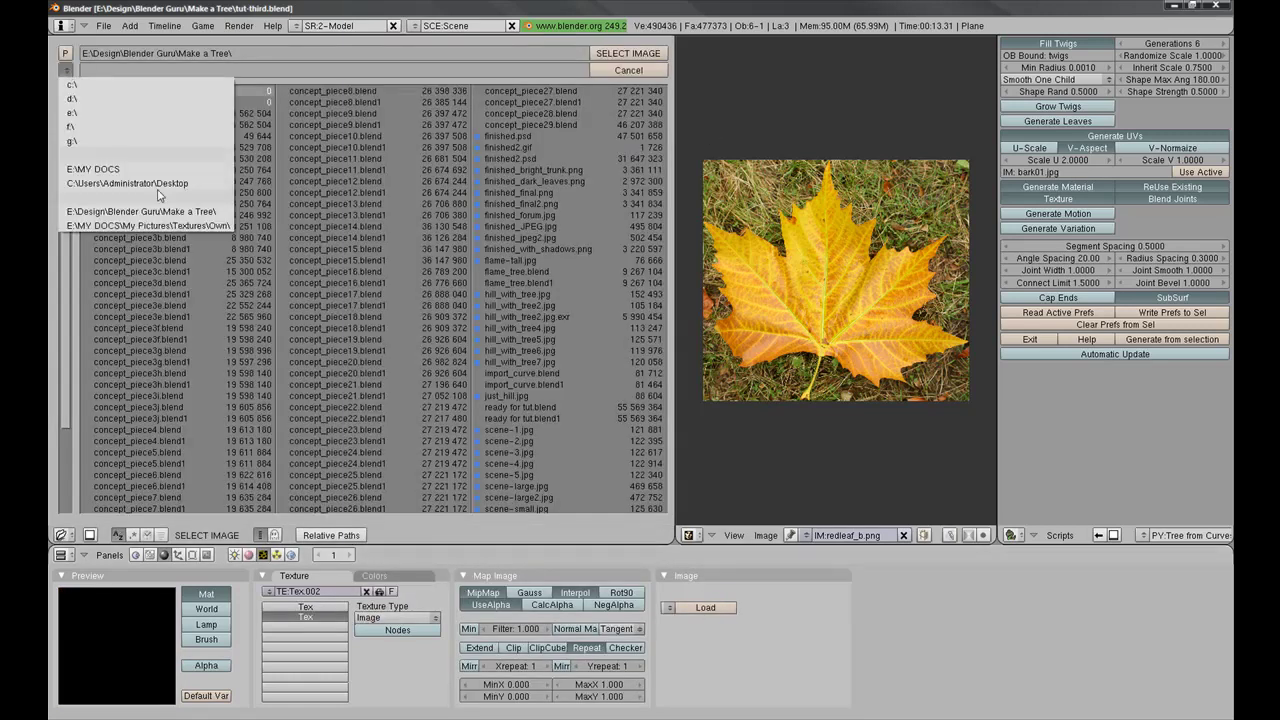
{"action": "left_click", "coordinate": [167, 223]}
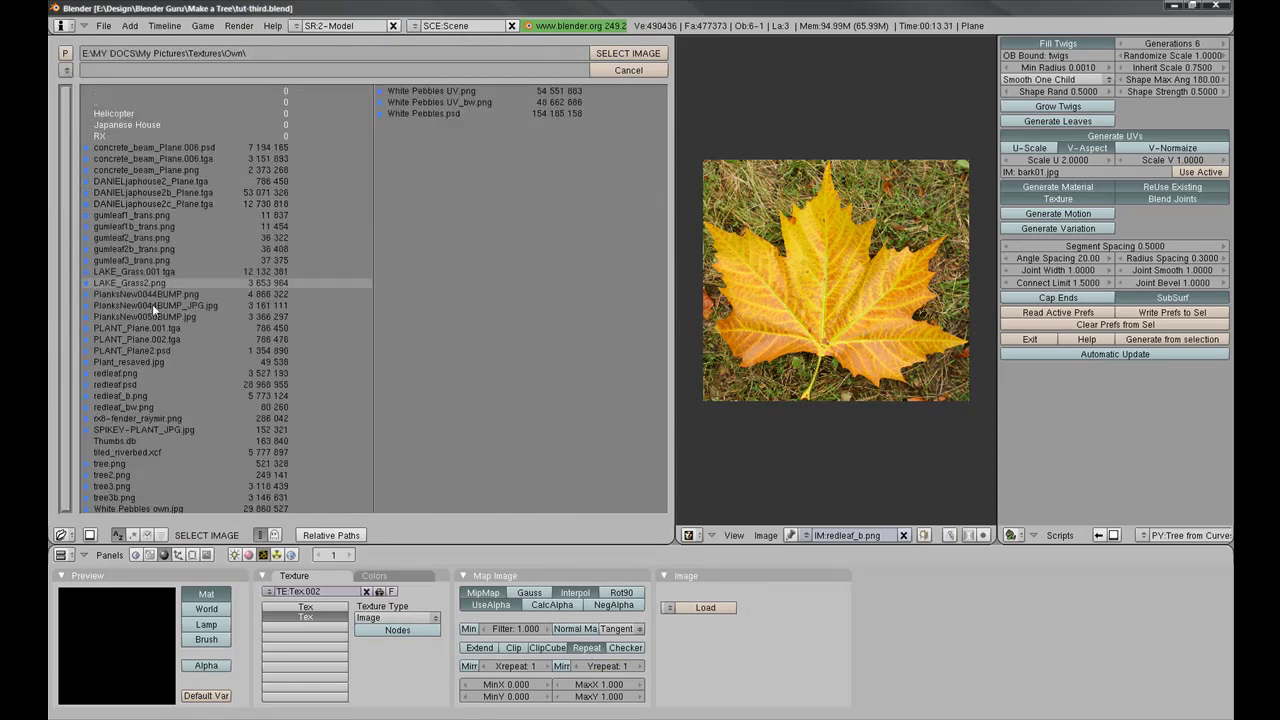
{"action": "left_click", "coordinate": [145, 403]}
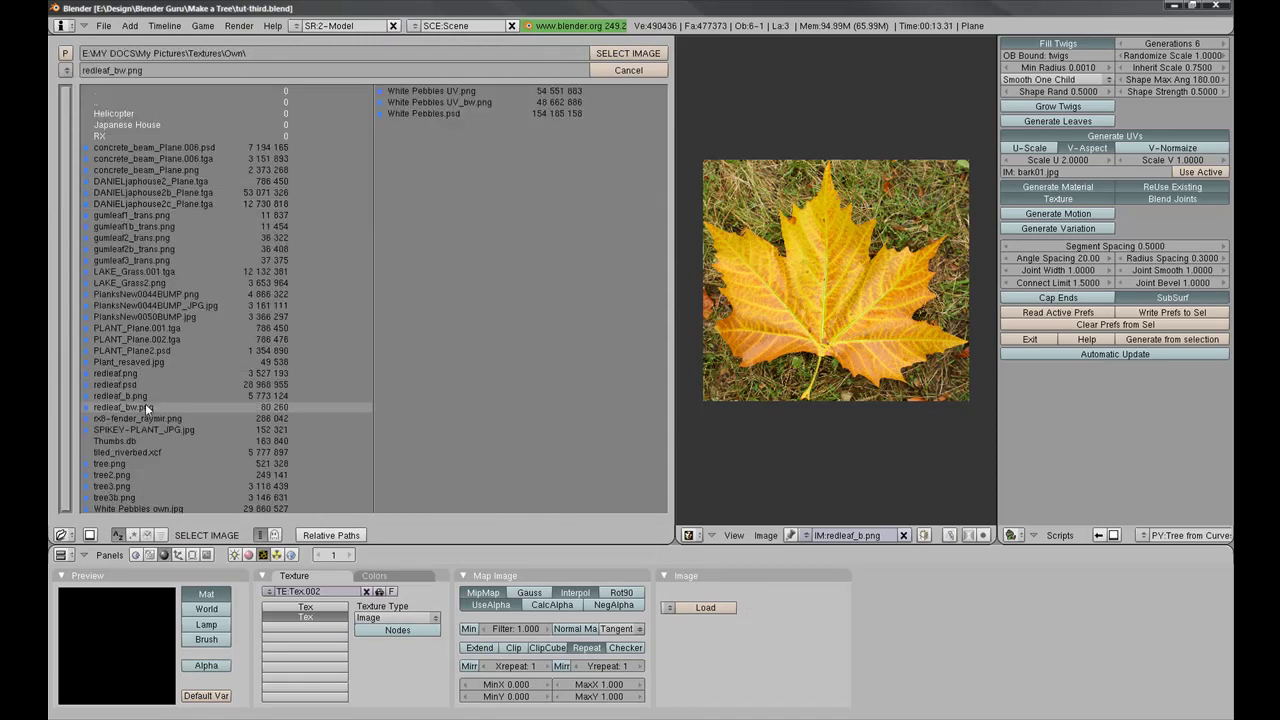
{"action": "left_click", "coordinate": [145, 403]}
Step: Make the first leaf texture active and join the image editor area into the 3D view
{"action": "left_click", "coordinate": [249, 555]}
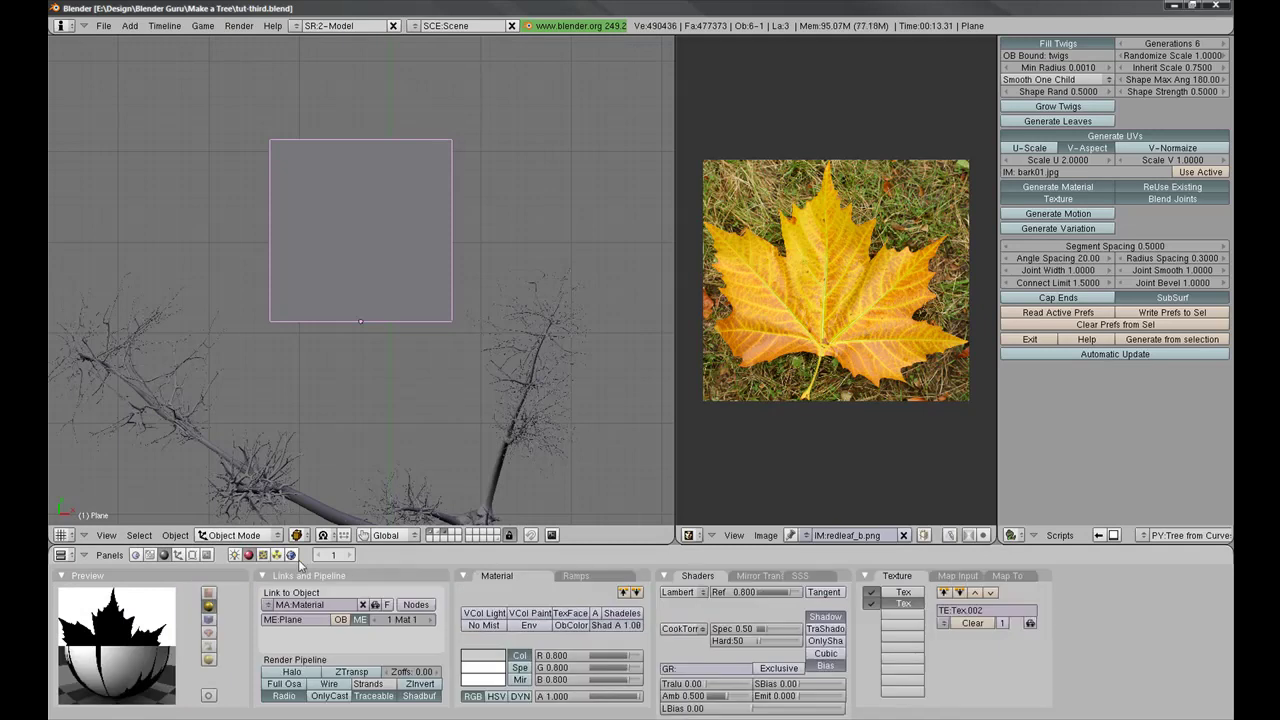
{"action": "left_click", "coordinate": [903, 592]}
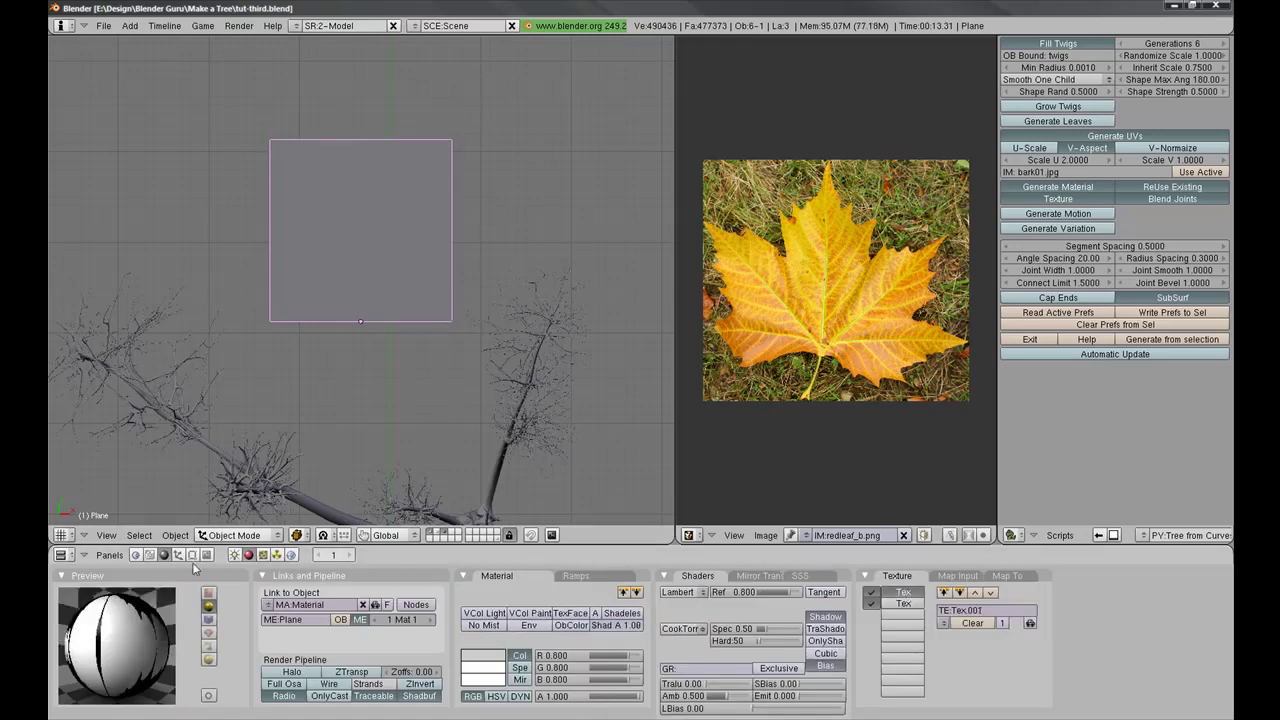
{"action": "left_click", "coordinate": [263, 555]}
{"action": "right_click", "coordinate": [671, 364]}
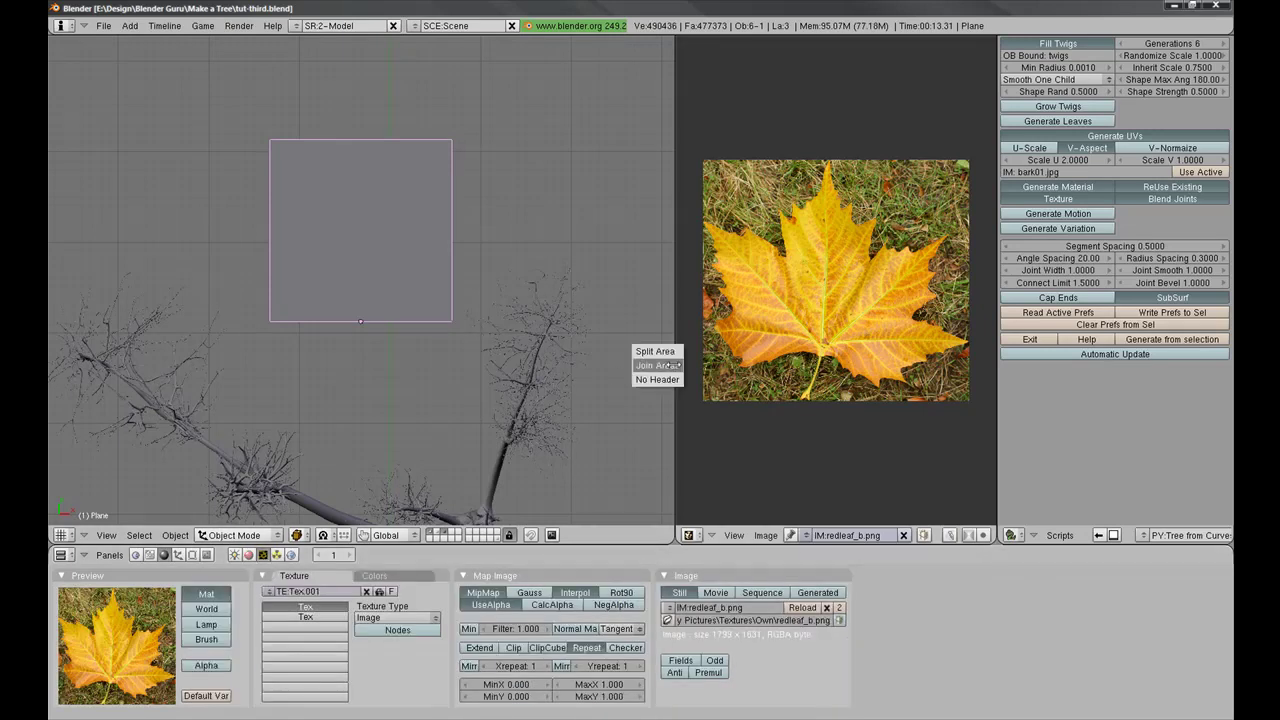
{"action": "left_click", "coordinate": [671, 365]}
{"action": "left_click", "coordinate": [760, 365]}
Step: Set the mapping coordinates of both leaf textures to UV
{"action": "left_click", "coordinate": [249, 555]}
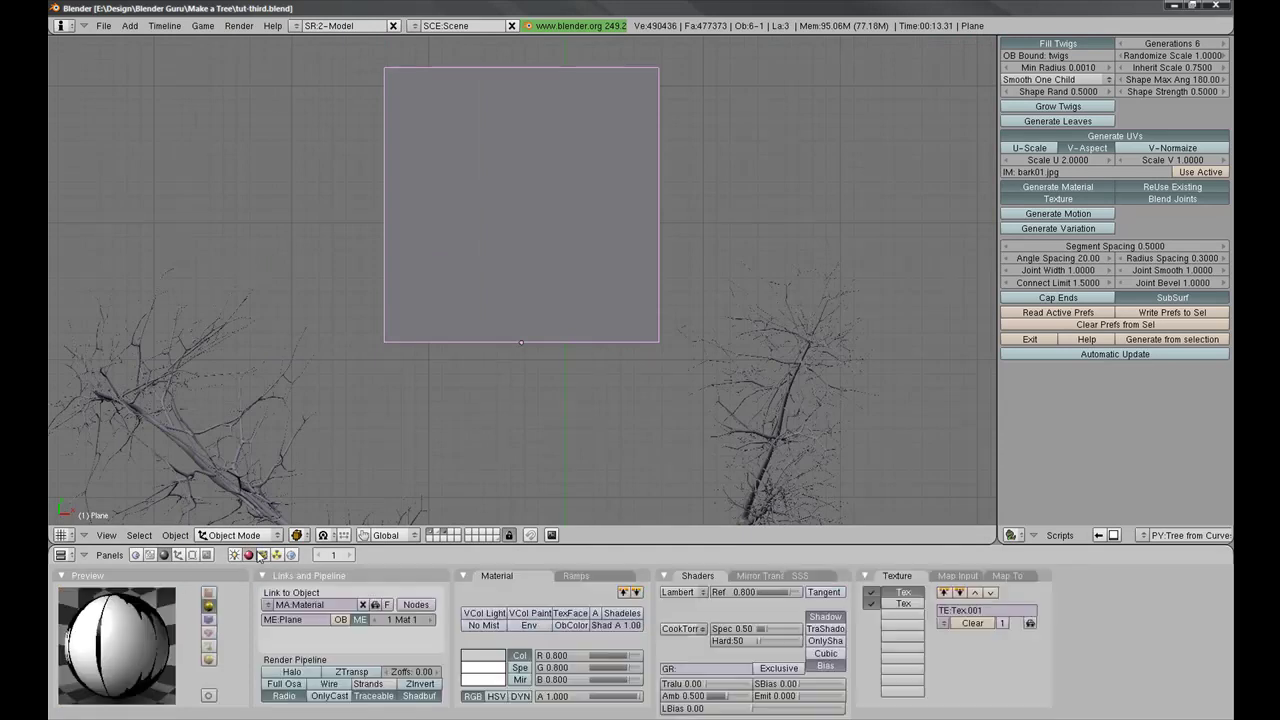
{"action": "left_click", "coordinate": [966, 577]}
{"action": "left_click", "coordinate": [883, 604]}
{"action": "left_click", "coordinate": [912, 577]}
{"action": "left_click", "coordinate": [957, 577]}
{"action": "left_click", "coordinate": [883, 604]}
{"action": "left_click", "coordinate": [897, 577]}
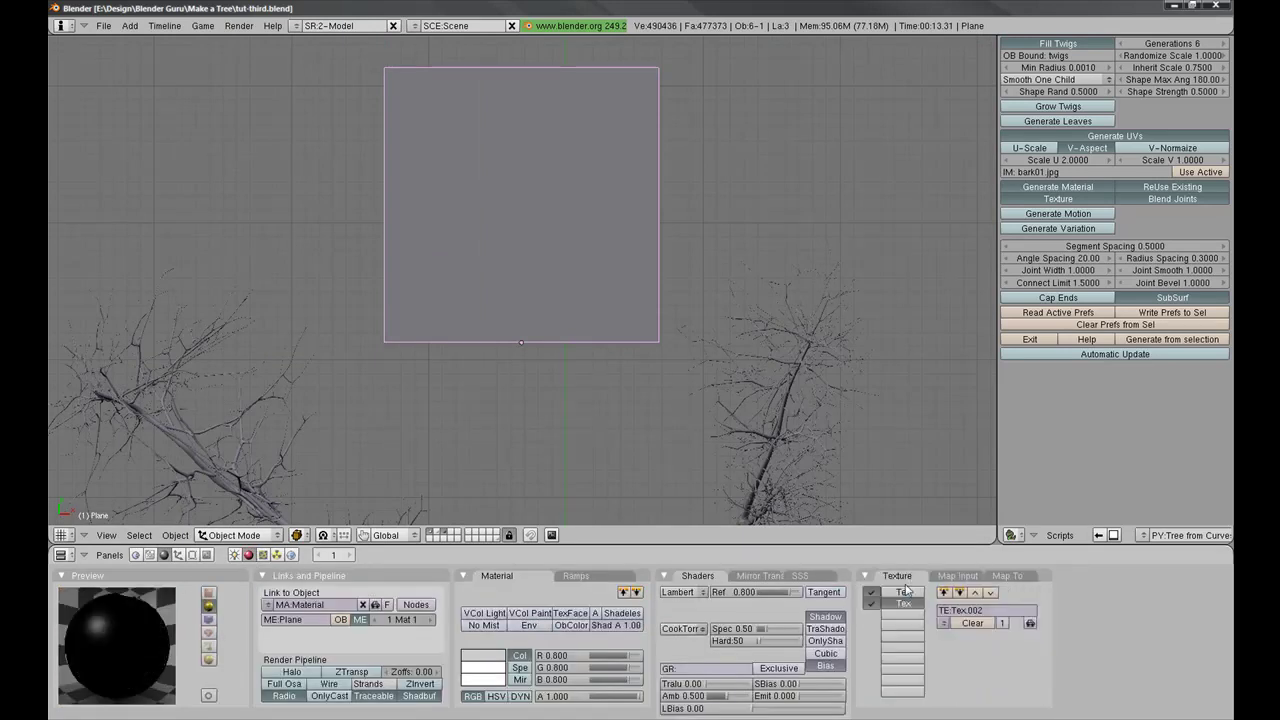
Step: Map the black-and-white leaf texture to Alpha instead of Col and enable No RGB for it
{"action": "left_click", "coordinate": [263, 555]}
{"action": "left_click", "coordinate": [293, 618]}
{"action": "left_click", "coordinate": [300, 607]}
{"action": "left_click", "coordinate": [300, 618]}
{"action": "left_click", "coordinate": [248, 555]}
{"action": "left_click", "coordinate": [970, 579]}
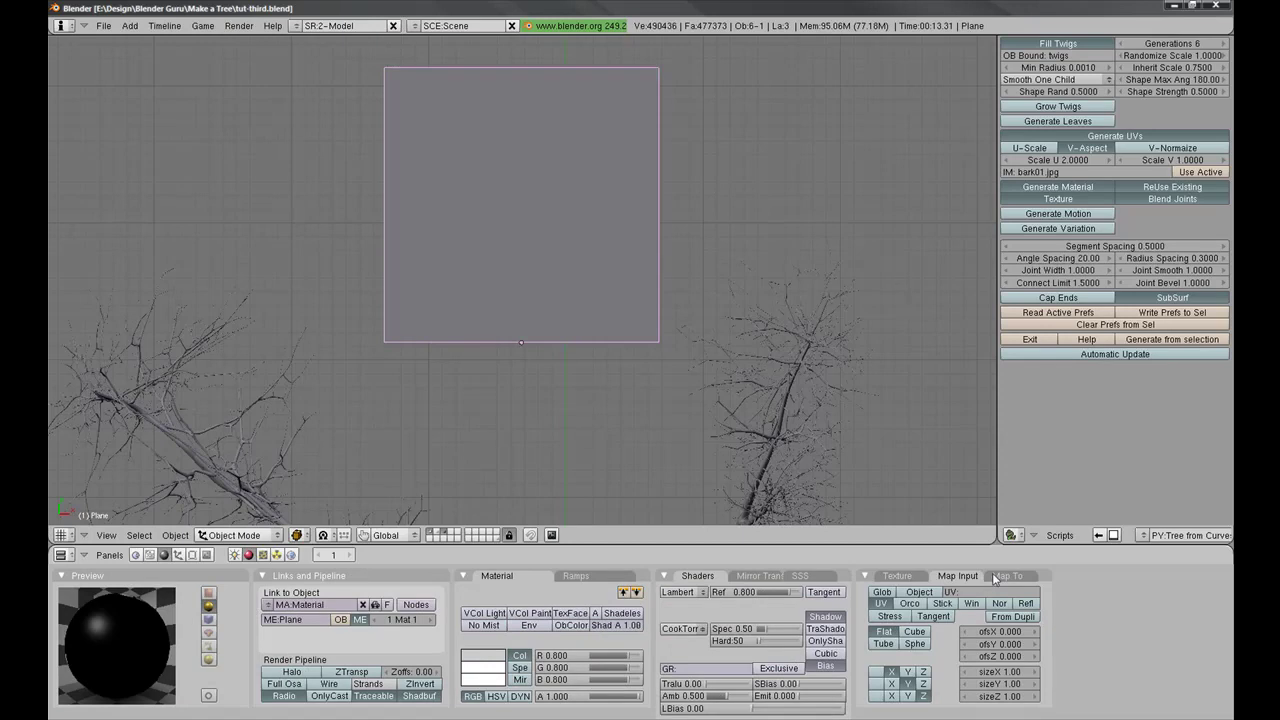
{"action": "left_click", "coordinate": [995, 578]}
{"action": "left_click", "coordinate": [898, 577]}
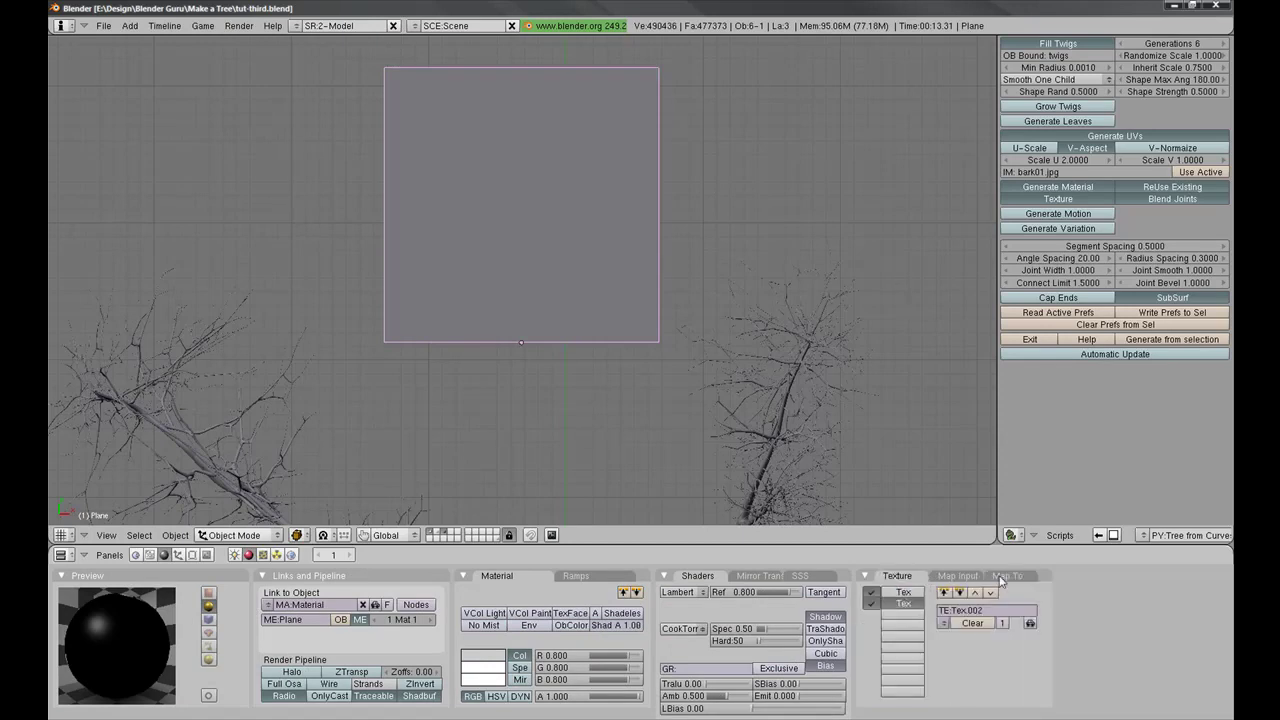
{"action": "left_click", "coordinate": [1007, 576]}
{"action": "left_click", "coordinate": [878, 593]}
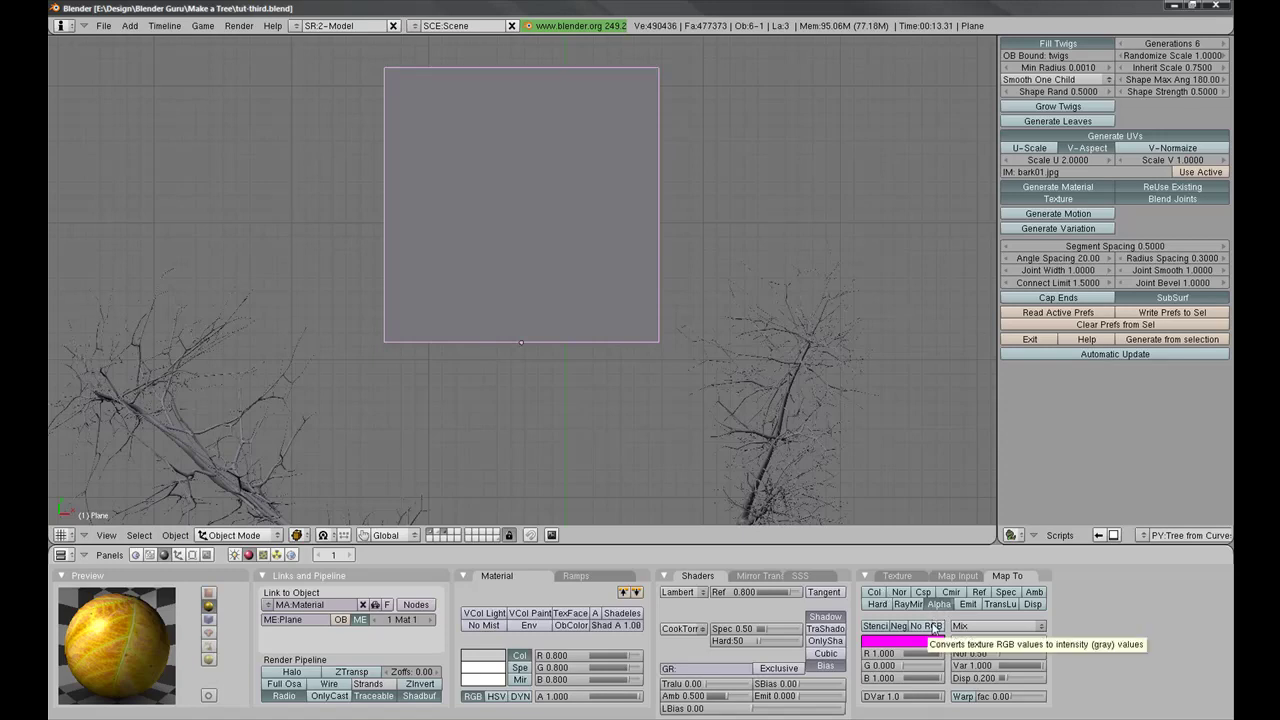
{"action": "left_click", "coordinate": [928, 626]}
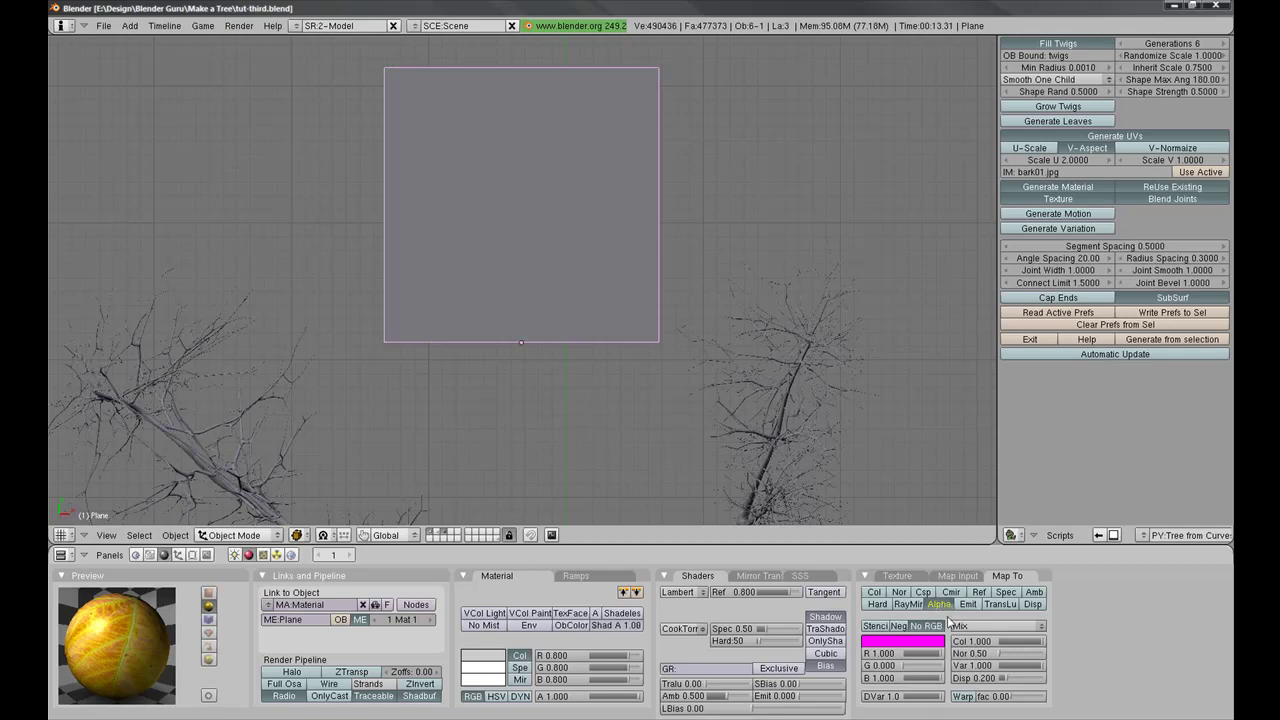
Step: Set the leaf material's alpha to 0, enable ZTransp and preview the material on a flat plane
{"action": "left_click_drag", "start_coordinate": [625, 696], "coordinate": [532, 696]}
{"action": "left_click", "coordinate": [352, 672]}
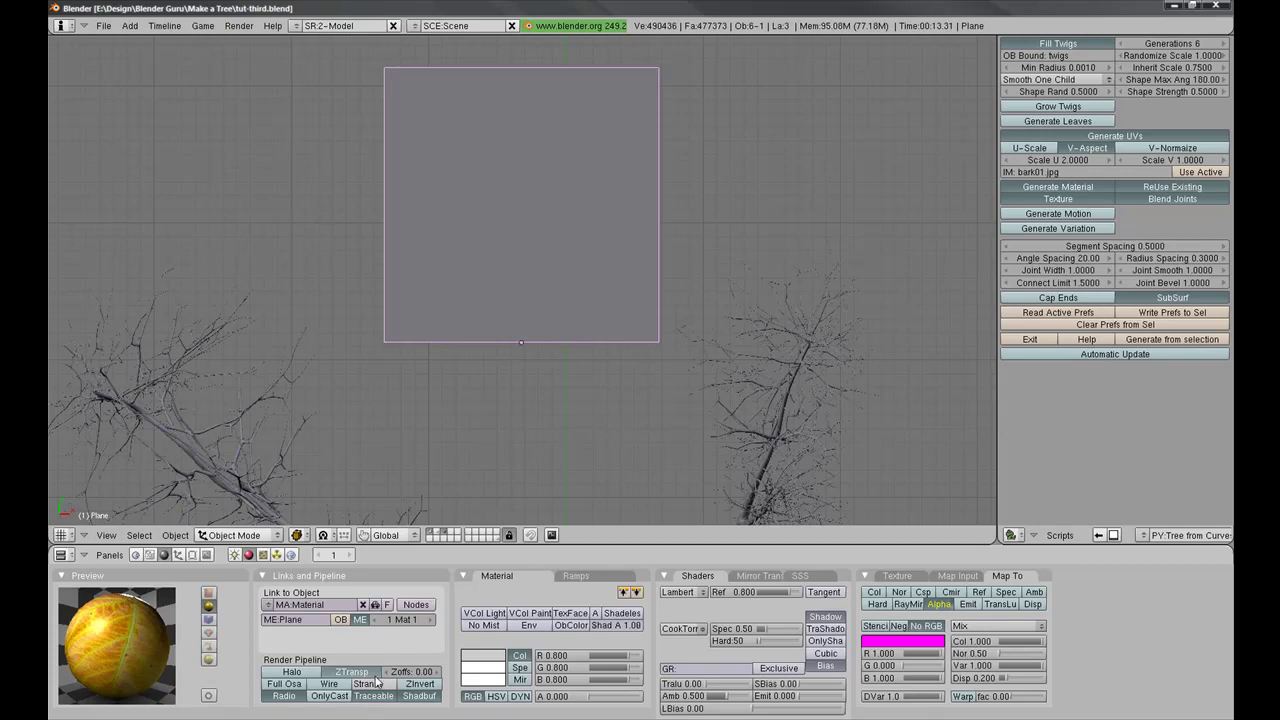
{"action": "left_click", "coordinate": [210, 594]}
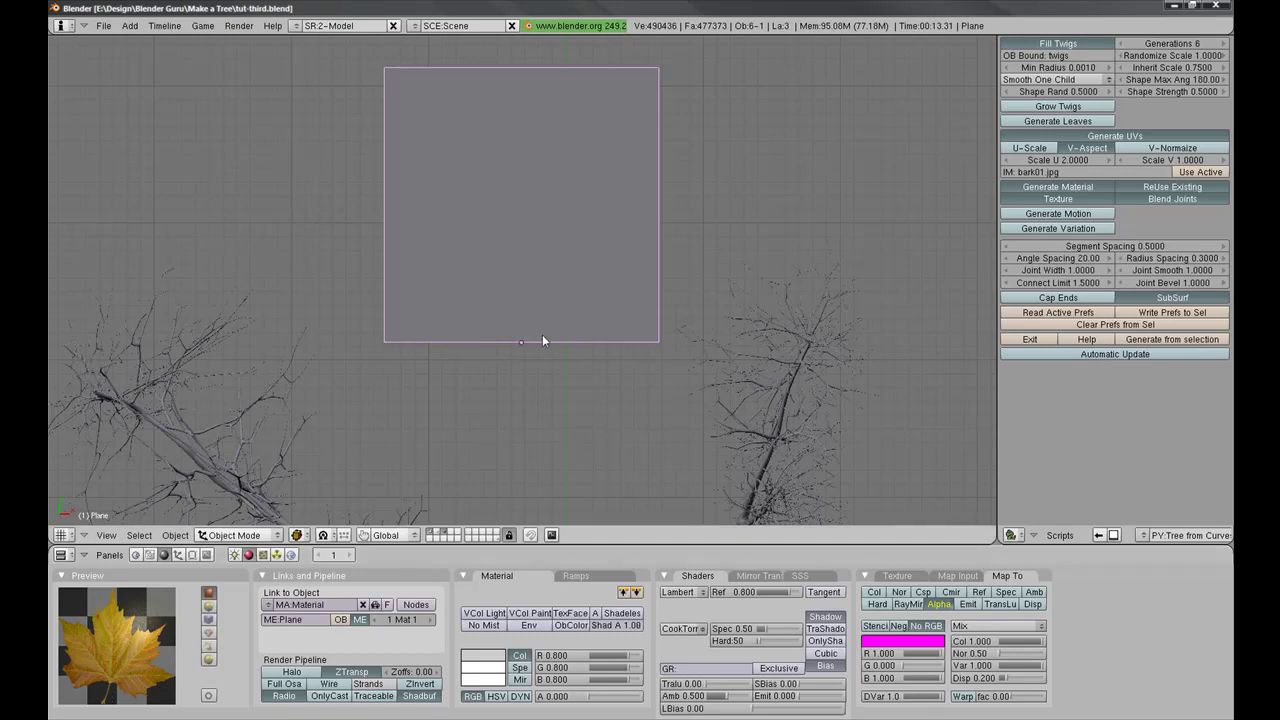
Step: Select the tree mesh and enable Generate Leaves in the Tree from Curves script
{"action": "scroll", "coordinate": [542, 334], "scroll_direction": "down", "scroll_amount": 3}
{"action": "scroll", "coordinate": [596, 331], "scroll_direction": "up", "scroll_amount": 3}
{"action": "scroll", "coordinate": [595, 340], "scroll_direction": "down", "scroll_amount": 4}
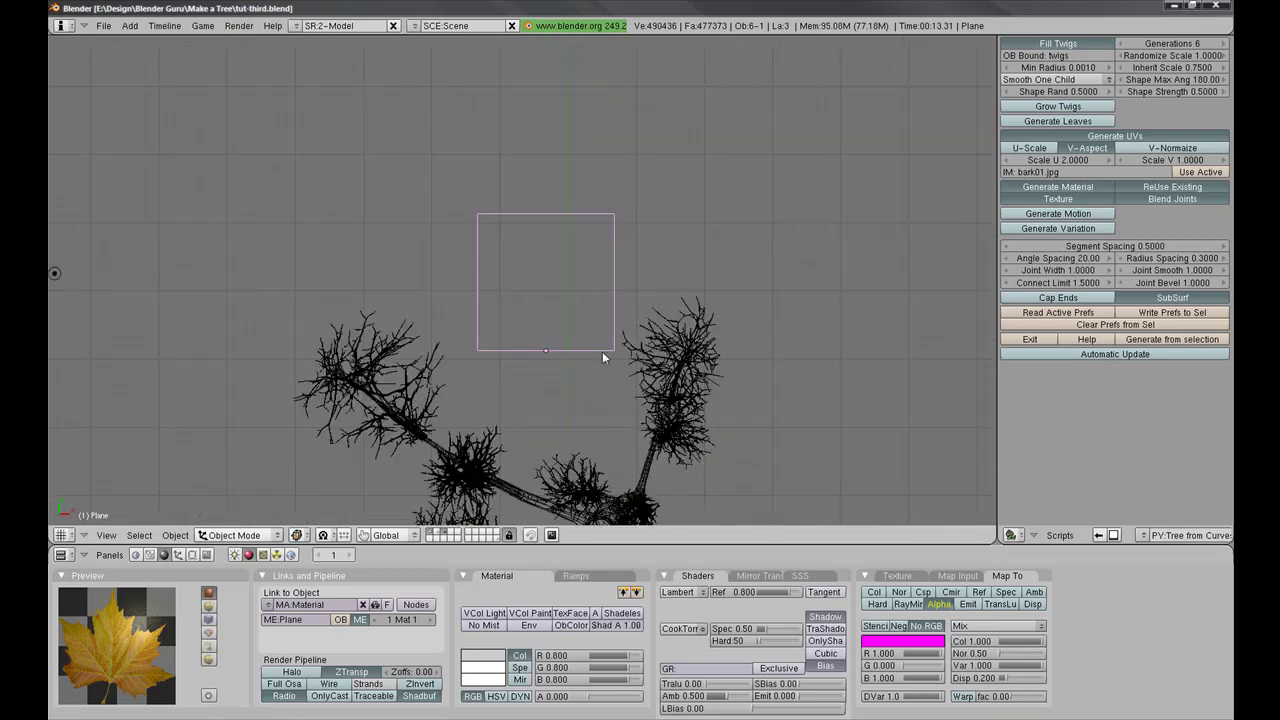
{"action": "middle_click_drag", "start_coordinate": [595, 362], "coordinate": [592, 348]}
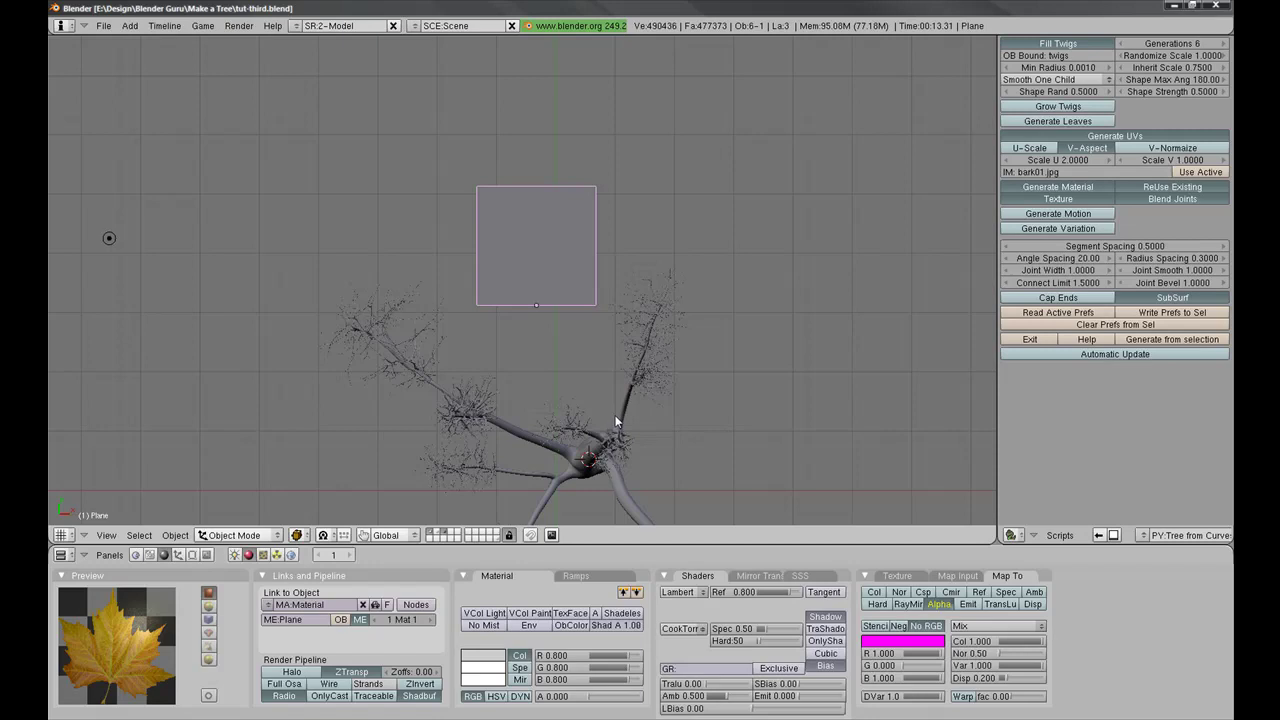
{"action": "left_click", "coordinate": [1082, 121]}
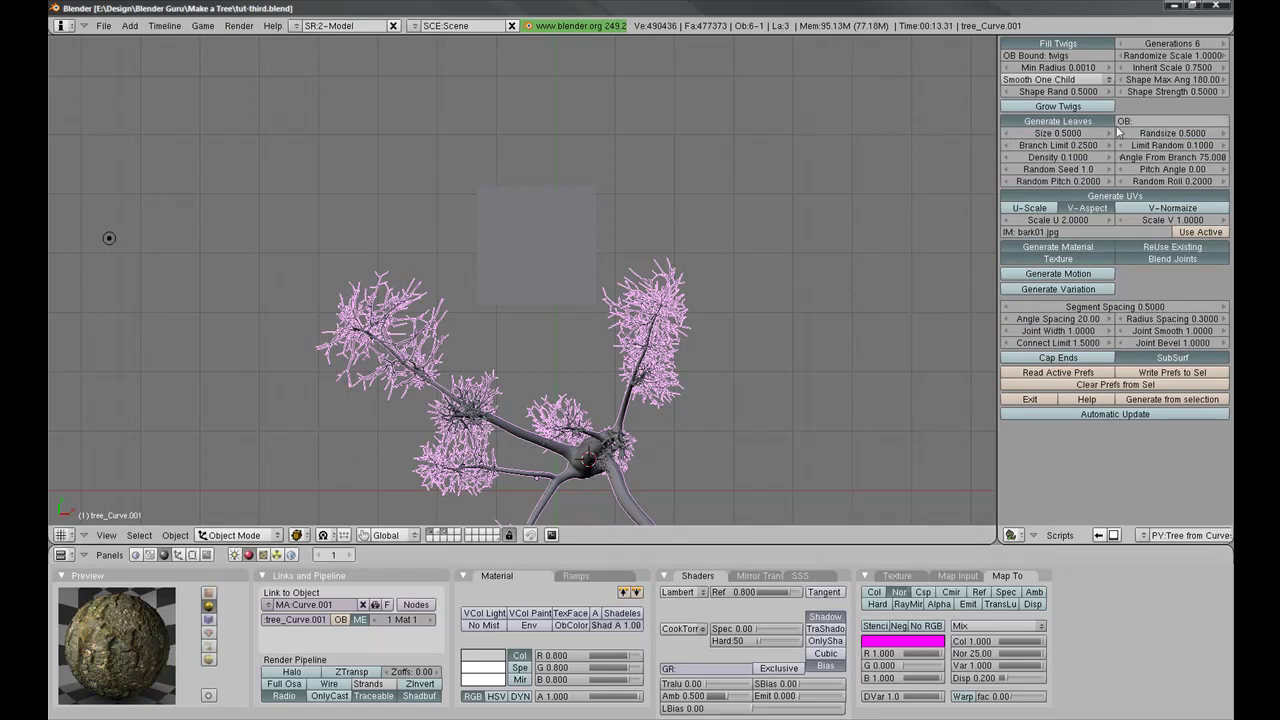
Step: Select the leaf-textured plane and rename the object to "leaf"
{"action": "right_click", "coordinate": [563, 239]}
{"action": "left_click", "coordinate": [192, 555]}
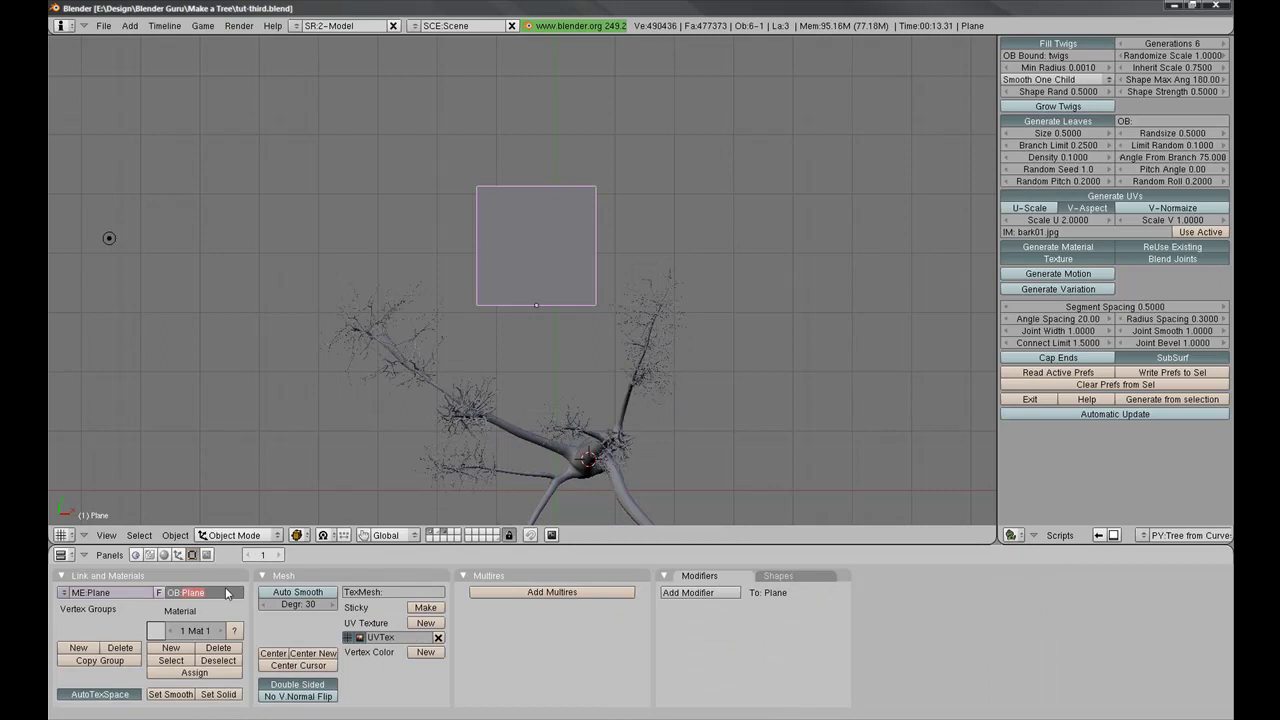
{"action": "type", "text": "leaf"}
{"action": "key", "text": "Return"}
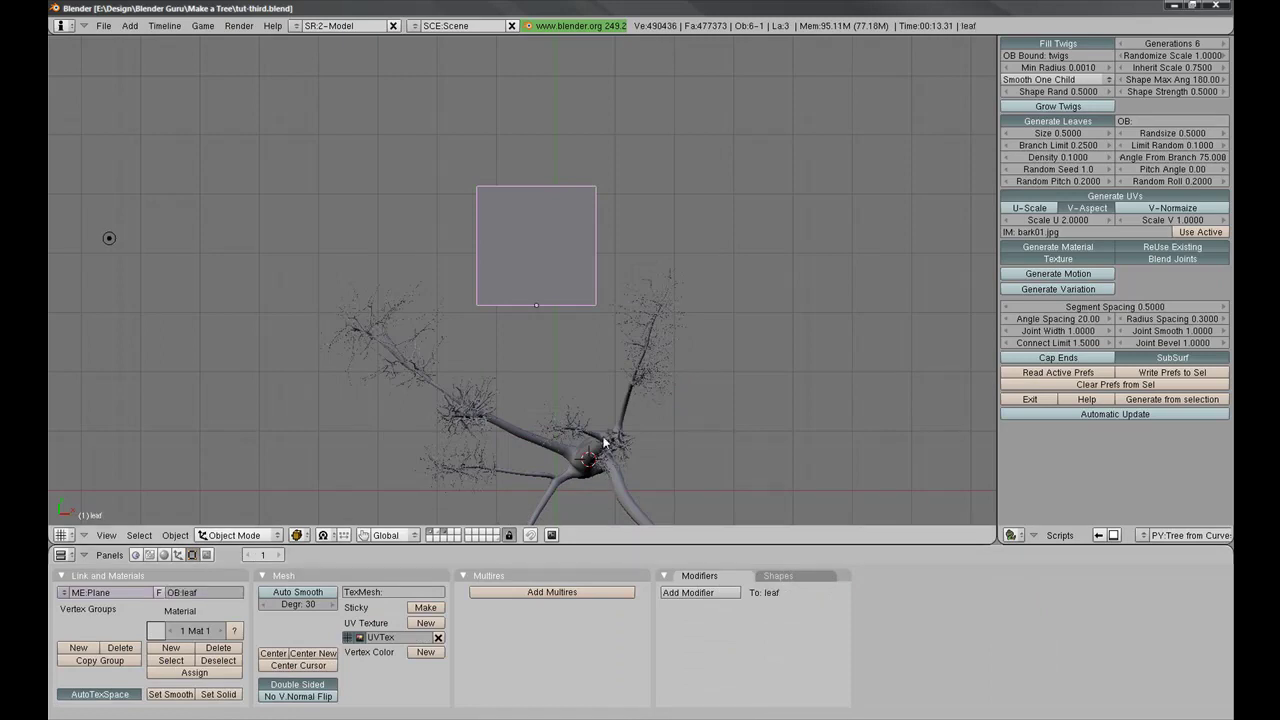
Step: Set "leaf" as the leaf object for the selected tree mesh and set the generated leaf size to 0.1
{"action": "type", "text": "leaf"}
{"action": "key", "text": "Return"}
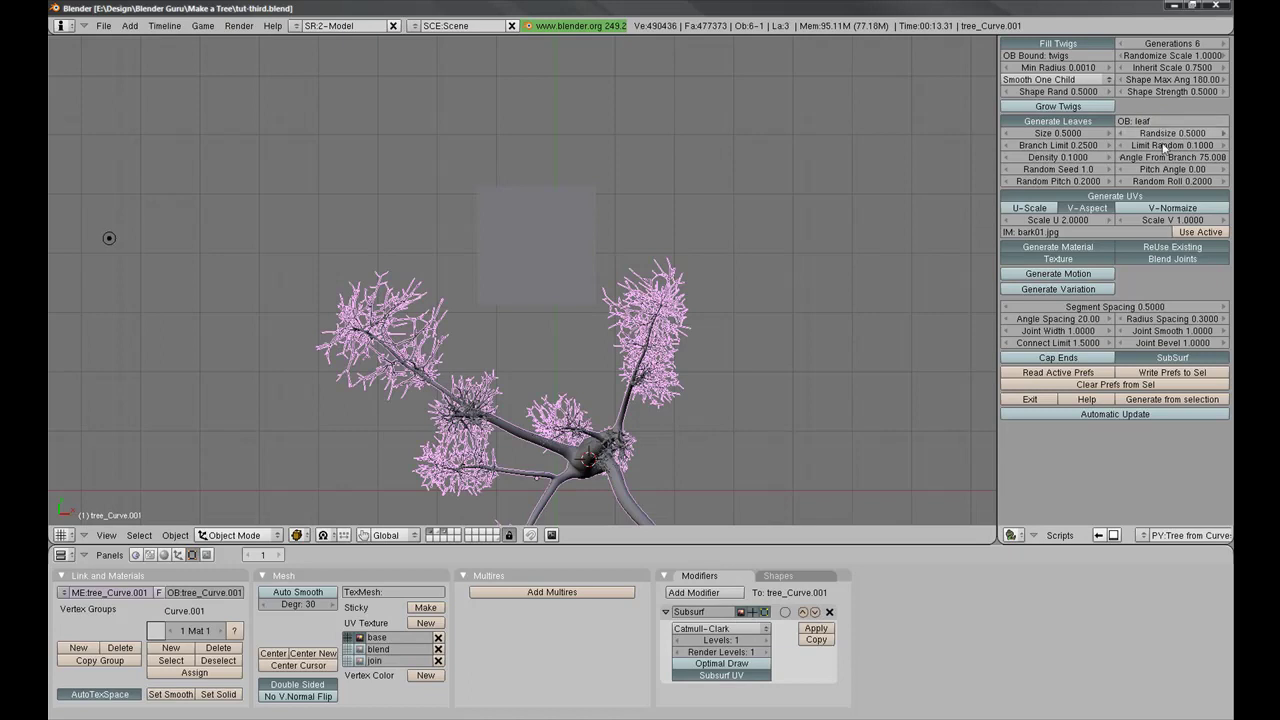
{"action": "left_click", "coordinate": [1060, 134]}
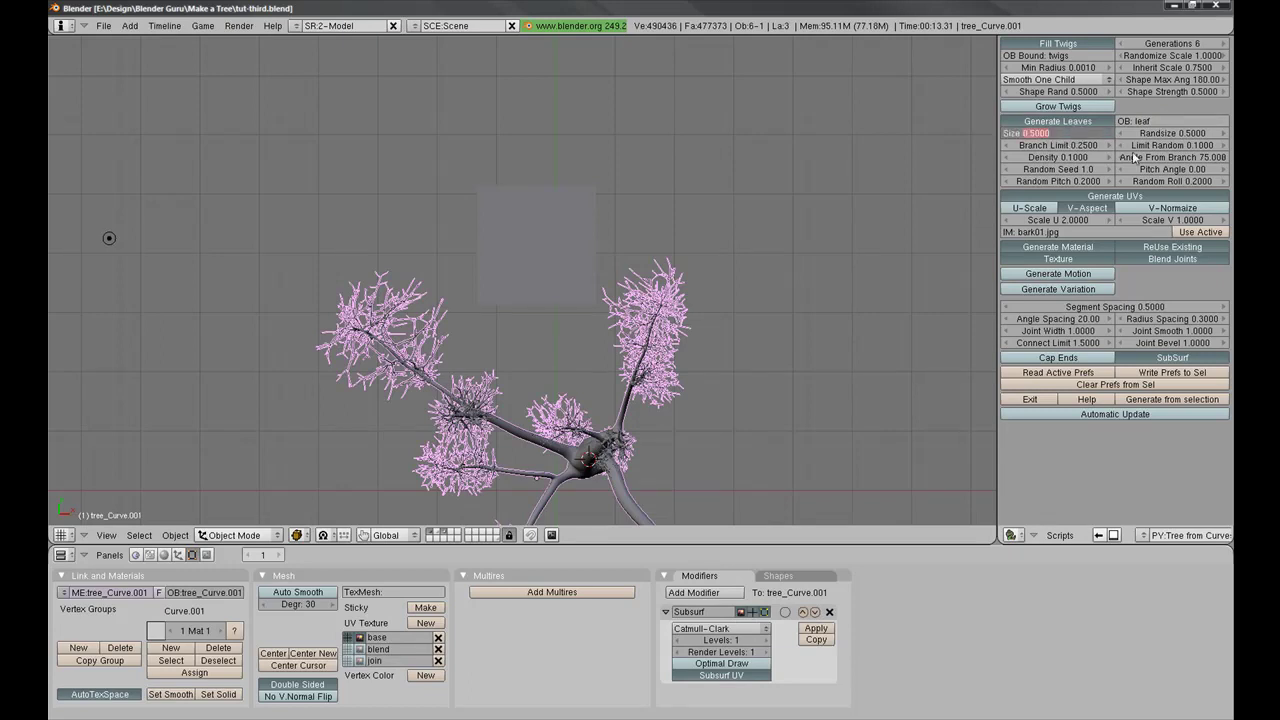
{"action": "type", "text": "0.1"}
{"action": "key", "text": "Return"}
Step: Save the file over the existing tut-third.blend and regenerate the selected tree with its leaves
{"action": "middle_click_drag", "start_coordinate": [606, 378], "coordinate": [509, 273]}
{"action": "scroll", "coordinate": [509, 371], "scroll_direction": "up", "scroll_amount": 3}
{"action": "scroll", "coordinate": [535, 348], "scroll_direction": "up", "scroll_amount": 1}
{"action": "scroll", "coordinate": [639, 271], "scroll_direction": "down", "scroll_amount": 3}
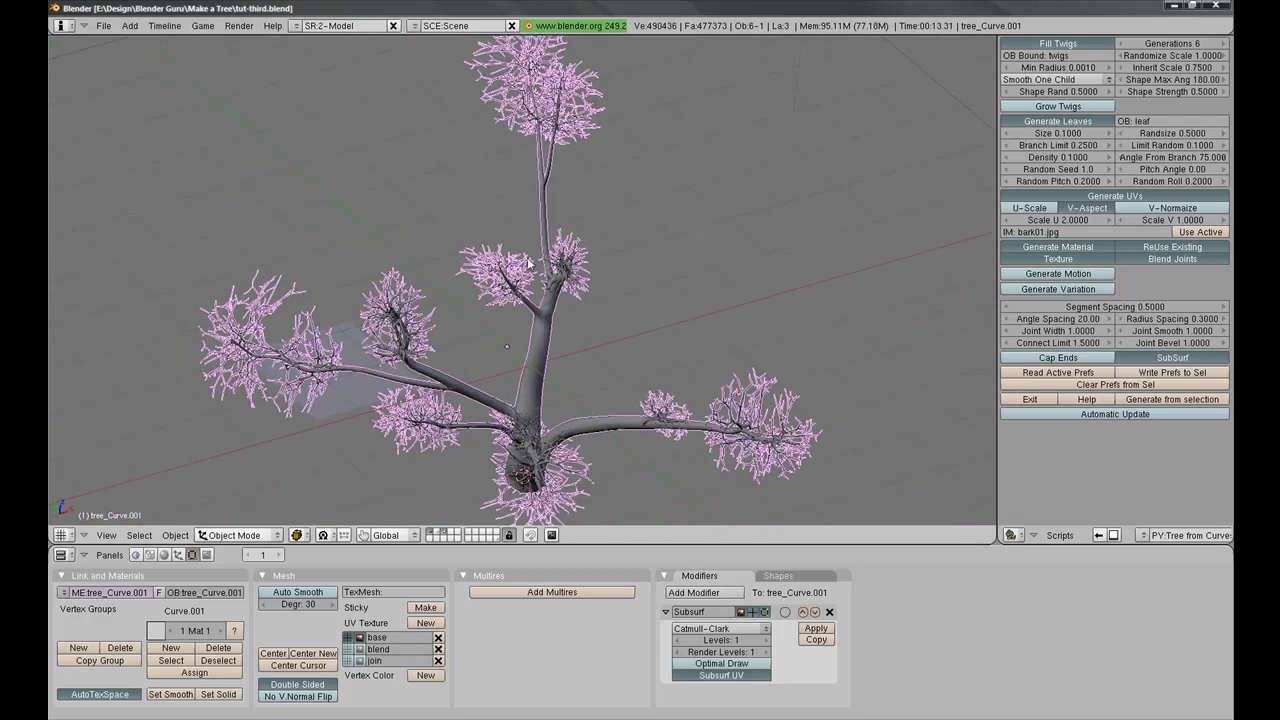
{"action": "scroll", "coordinate": [555, 288], "scroll_direction": "up", "scroll_amount": 4}
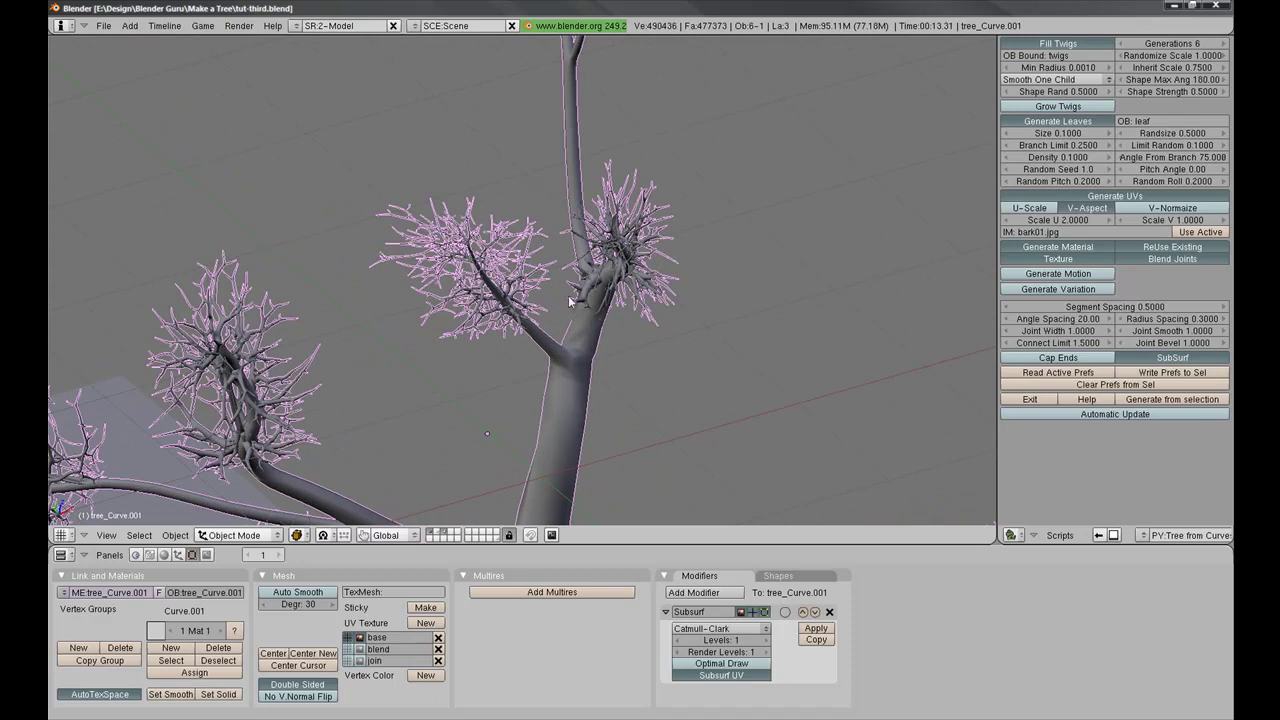
{"action": "middle_click_drag", "start_coordinate": [603, 312], "coordinate": [400, 310]}
{"action": "scroll", "coordinate": [614, 298], "scroll_direction": "down", "scroll_amount": 3}
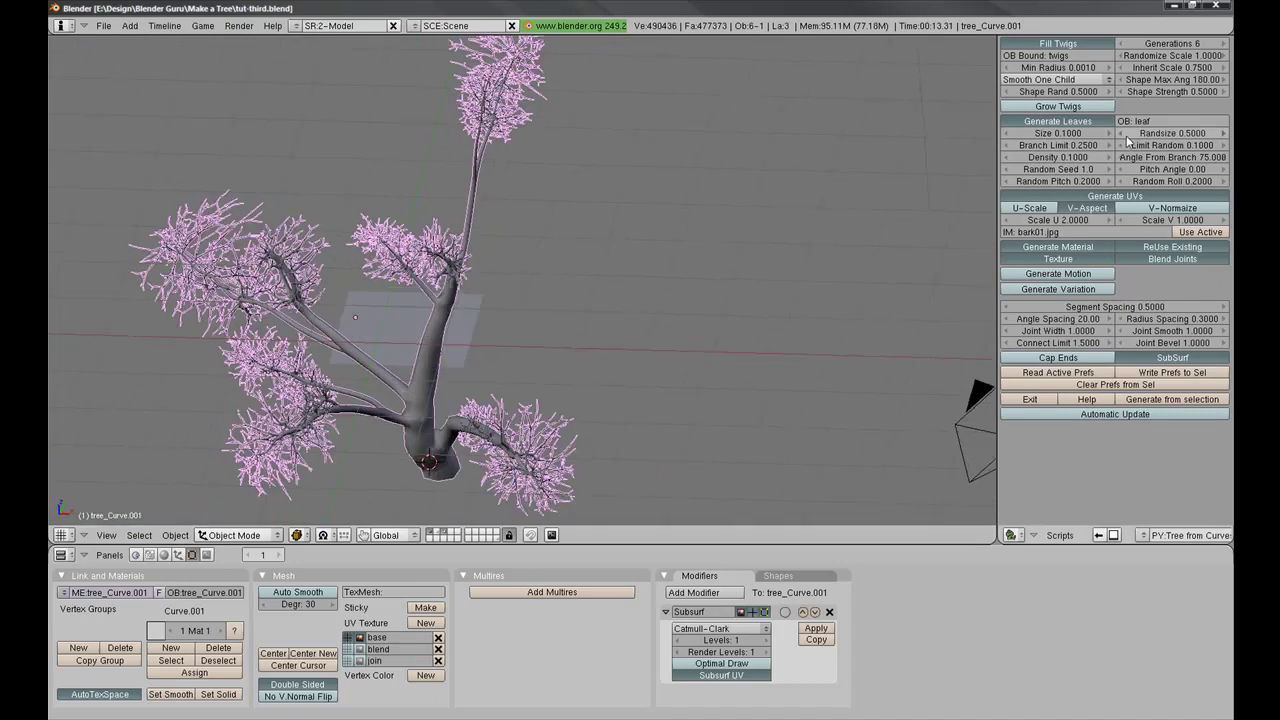
{"action": "middle_click_drag", "start_coordinate": [492, 328], "coordinate": [419, 338]}
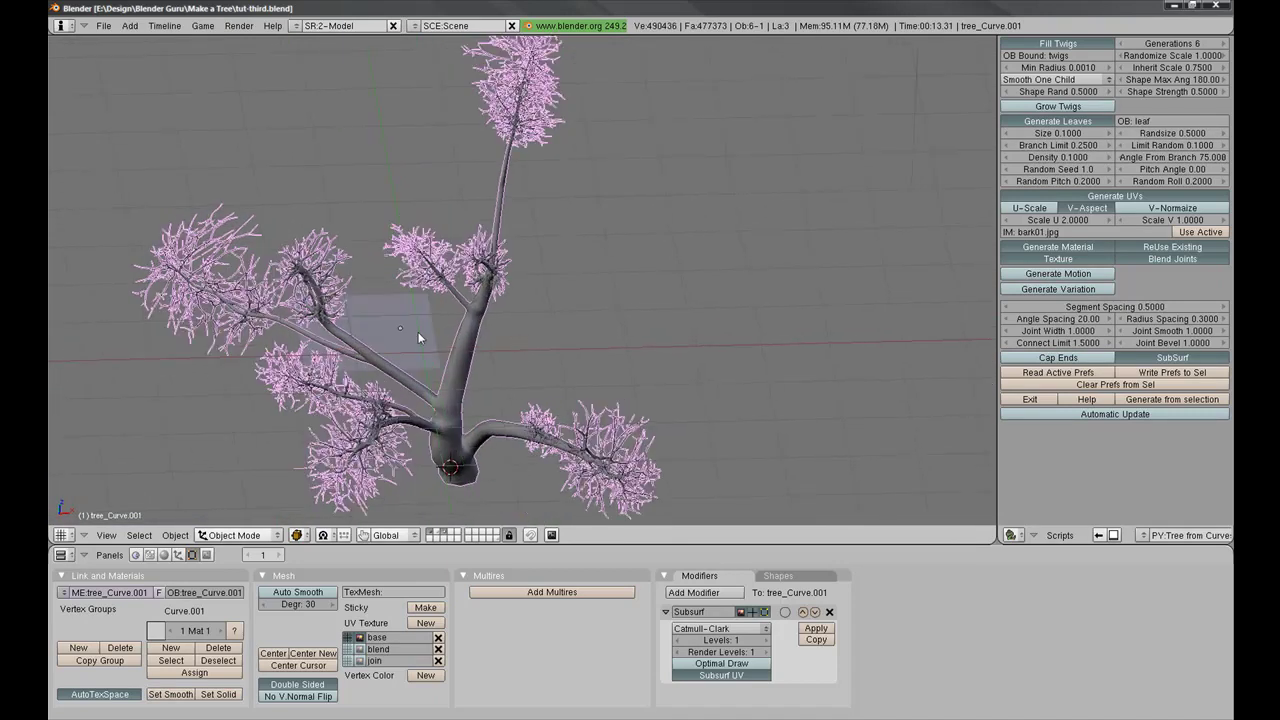
{"action": "key", "text": "ctrl+w"}
{"action": "key", "text": "ctrl+w"}
{"action": "left_click", "coordinate": [665, 268]}
{"action": "left_click", "coordinate": [1182, 400]}
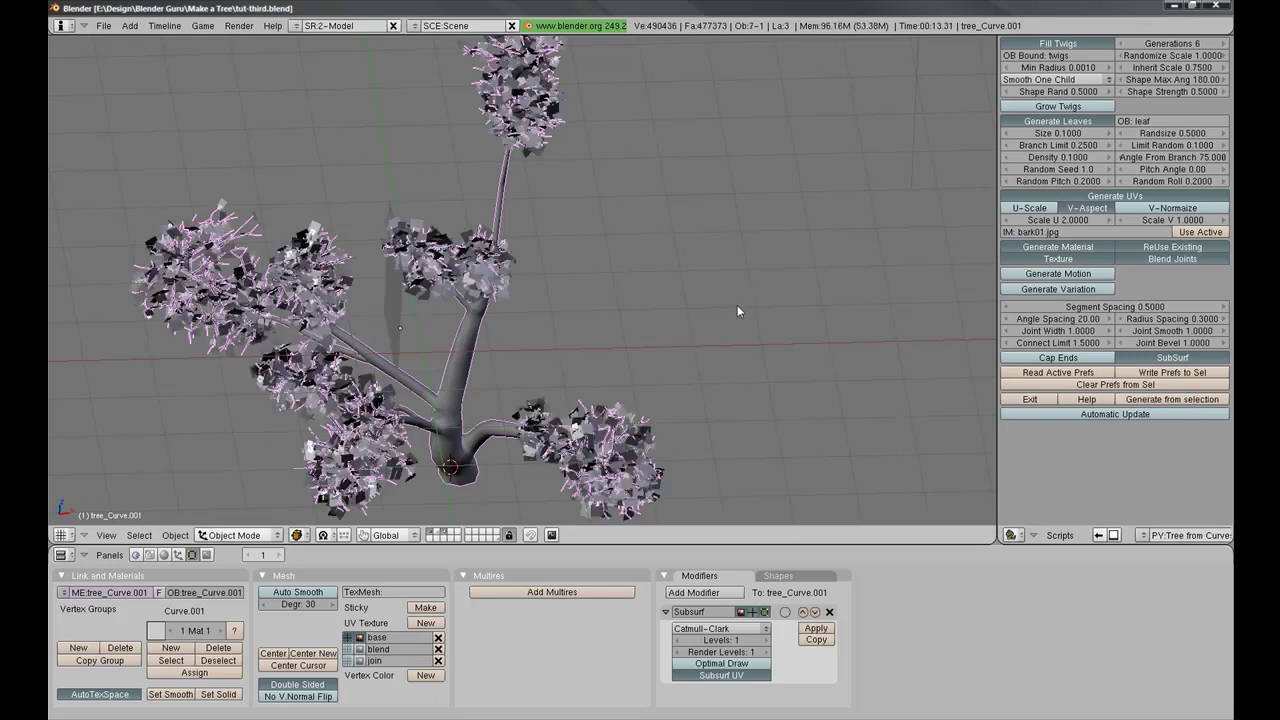
Step: Examine the size, density and orientation of the generated leaves on the branches from several angles
{"action": "middle_click_drag", "start_coordinate": [575, 288], "coordinate": [625, 335]}
{"action": "scroll", "coordinate": [620, 335], "scroll_direction": "up", "scroll_amount": 4}
{"action": "middle_click_drag", "start_coordinate": [575, 316], "coordinate": [485, 291]}
{"action": "middle_click_drag", "start_coordinate": [563, 274], "coordinate": [608, 248]}
{"action": "scroll", "coordinate": [610, 302], "scroll_direction": "down", "scroll_amount": 4}
{"action": "middle_click_drag", "start_coordinate": [610, 302], "coordinate": [543, 313]}
{"action": "scroll", "coordinate": [604, 313], "scroll_direction": "up", "scroll_amount": 3}
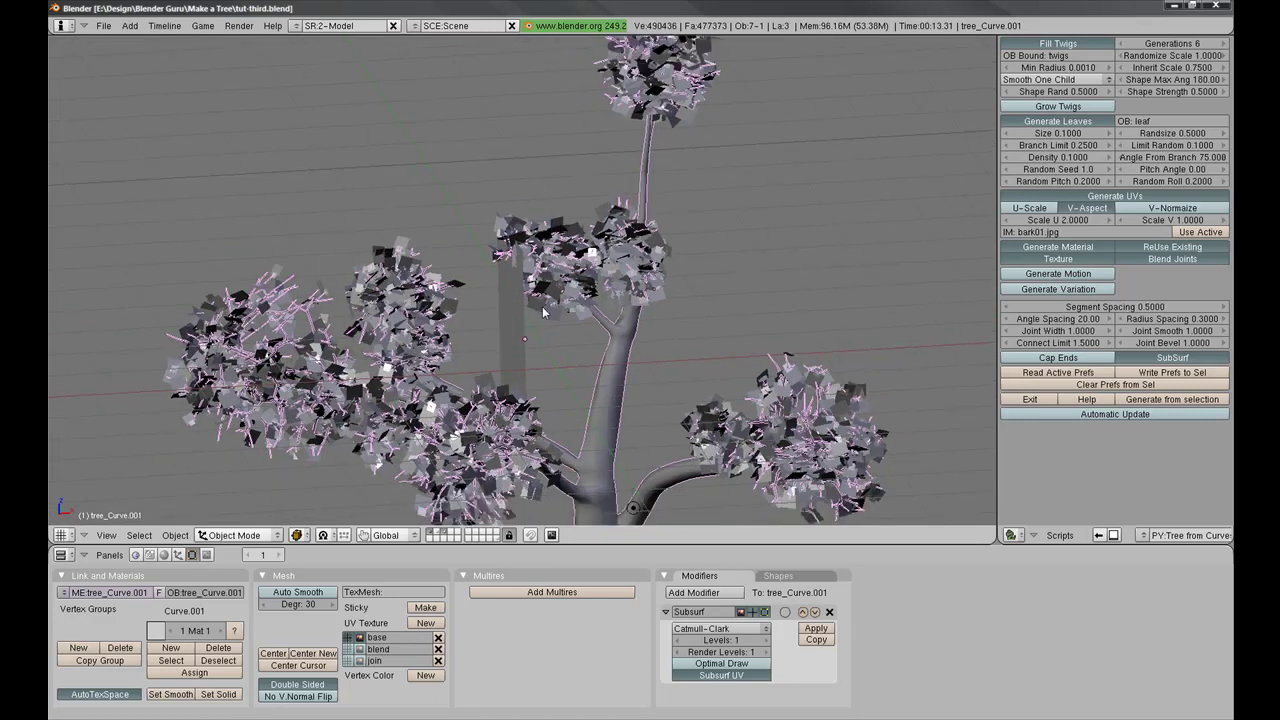
{"action": "scroll", "coordinate": [543, 313], "scroll_direction": "down", "scroll_amount": 3}
{"action": "scroll", "coordinate": [530, 318], "scroll_direction": "up", "scroll_amount": 5}
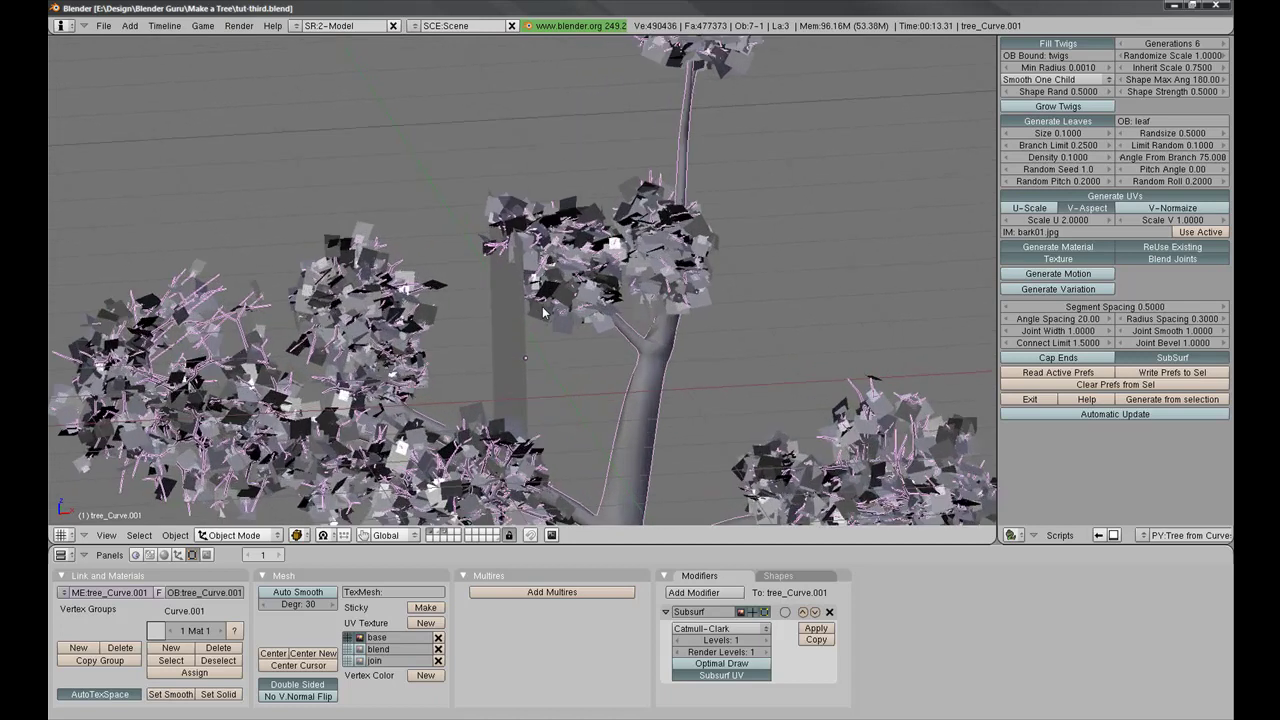
{"action": "scroll", "coordinate": [524, 320], "scroll_direction": "down", "scroll_amount": 2}
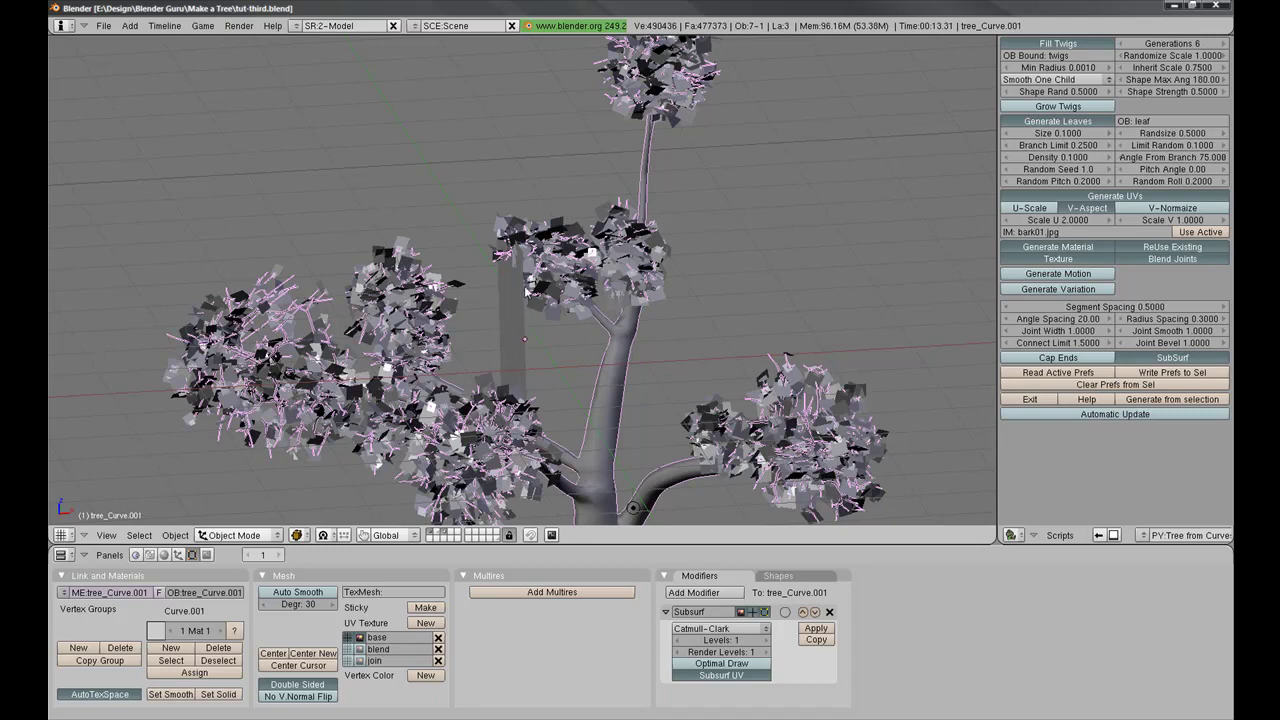
{"action": "middle_click_drag", "start_coordinate": [531, 303], "coordinate": [502, 318]}
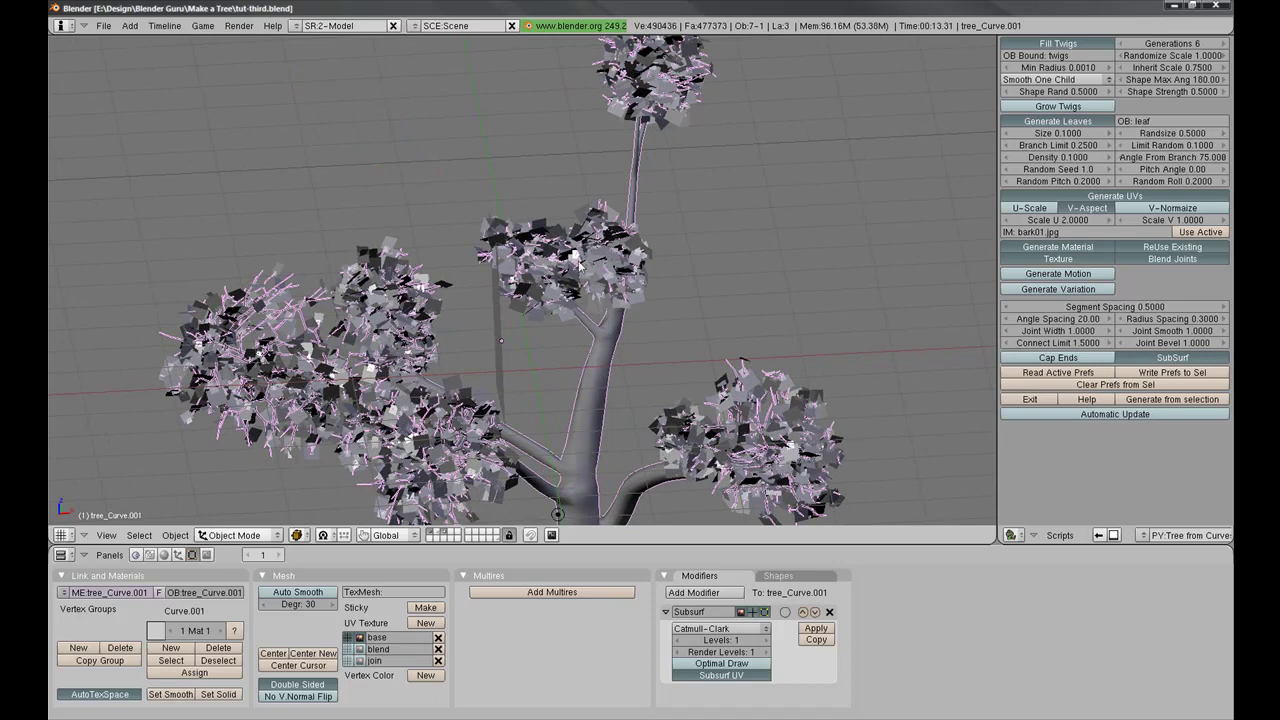
Step: Select the original leaf plane and rotate its mesh by -90 degrees in Edit Mode from the front view
{"action": "right_click", "coordinate": [585, 298]}
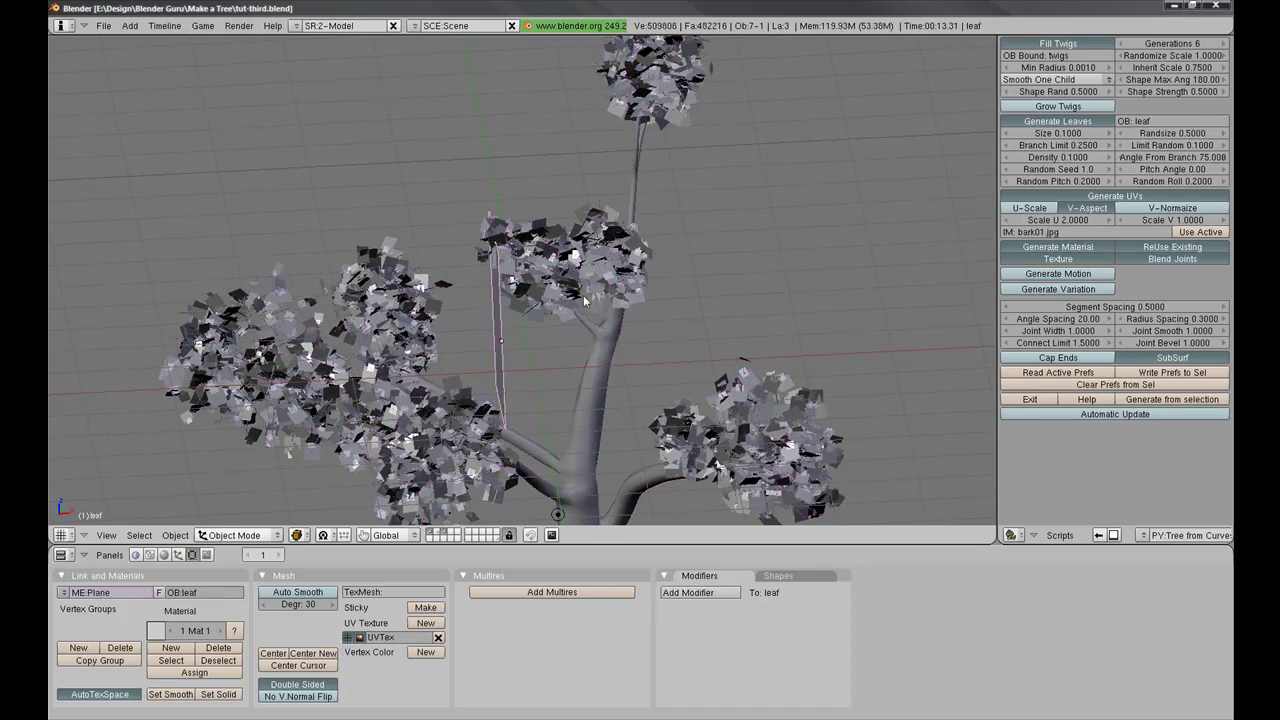
{"action": "key", "text": "KP_1"}
{"action": "scroll", "coordinate": [580, 295], "scroll_direction": "up", "scroll_amount": 3}
{"action": "middle_click_drag", "start_coordinate": [565, 285], "coordinate": [648, 275], "text": "shift"}
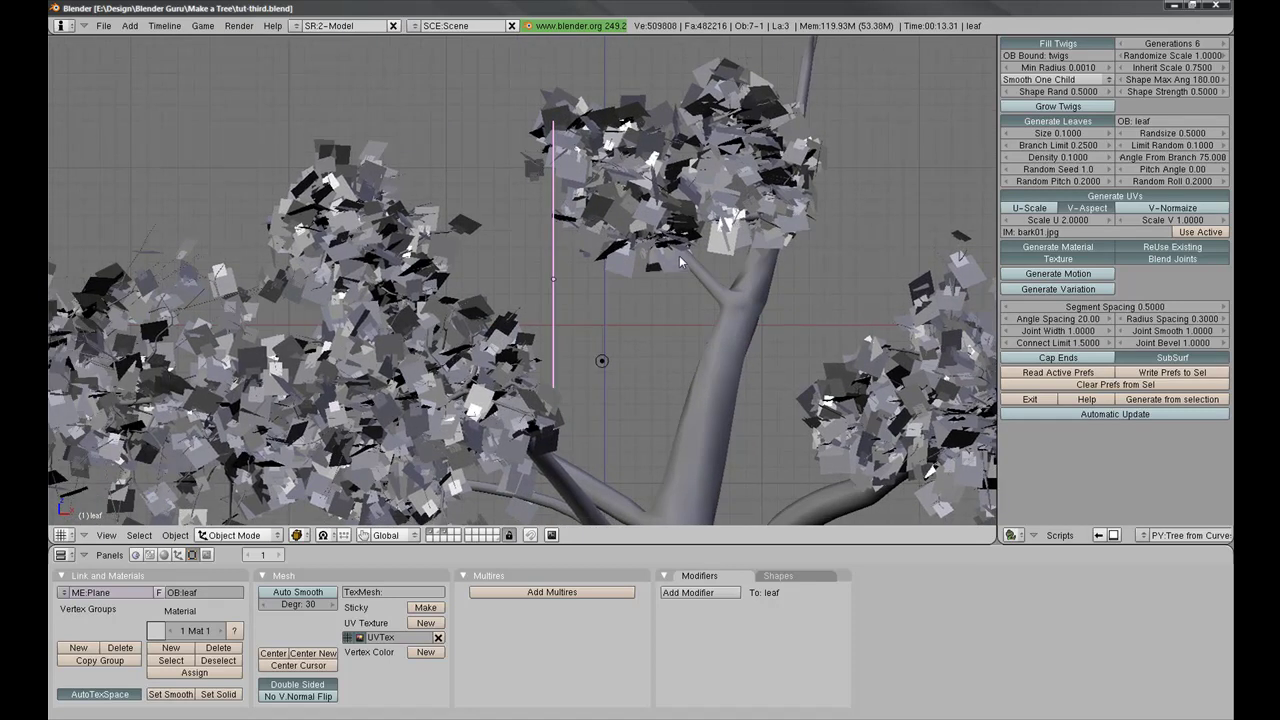
{"action": "key", "text": "Tab"}
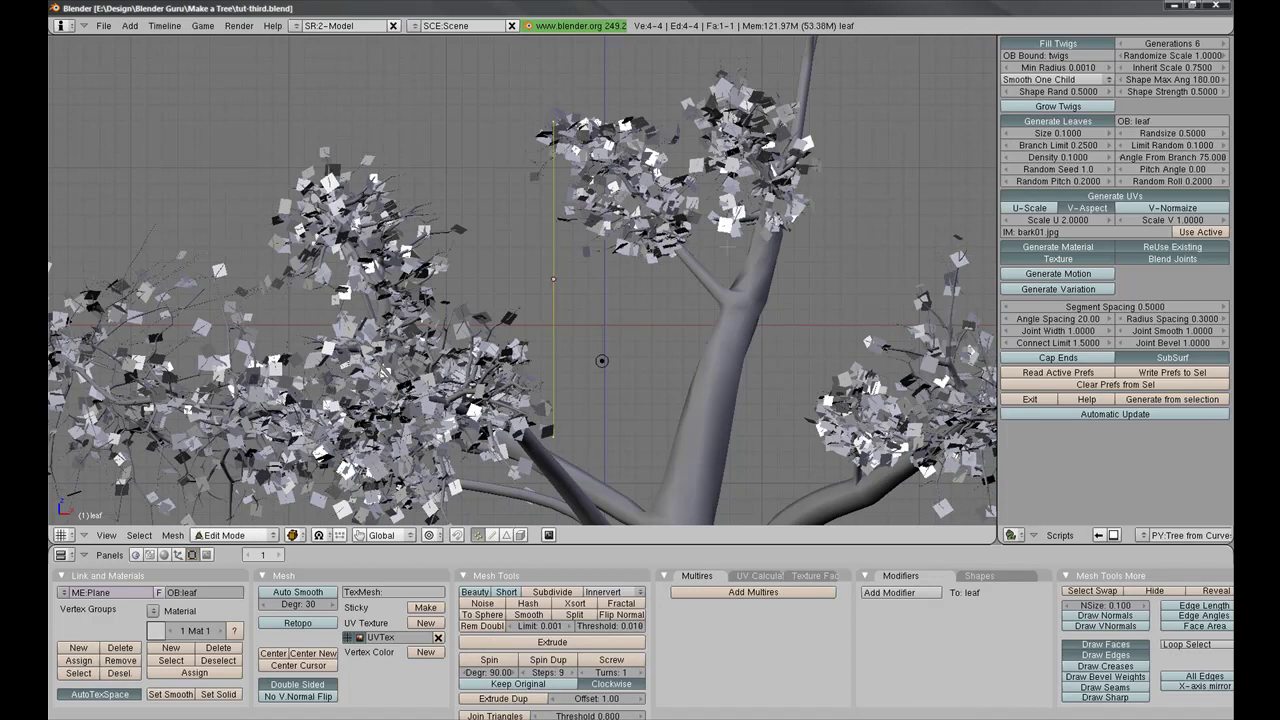
{"action": "key", "text": "r"}
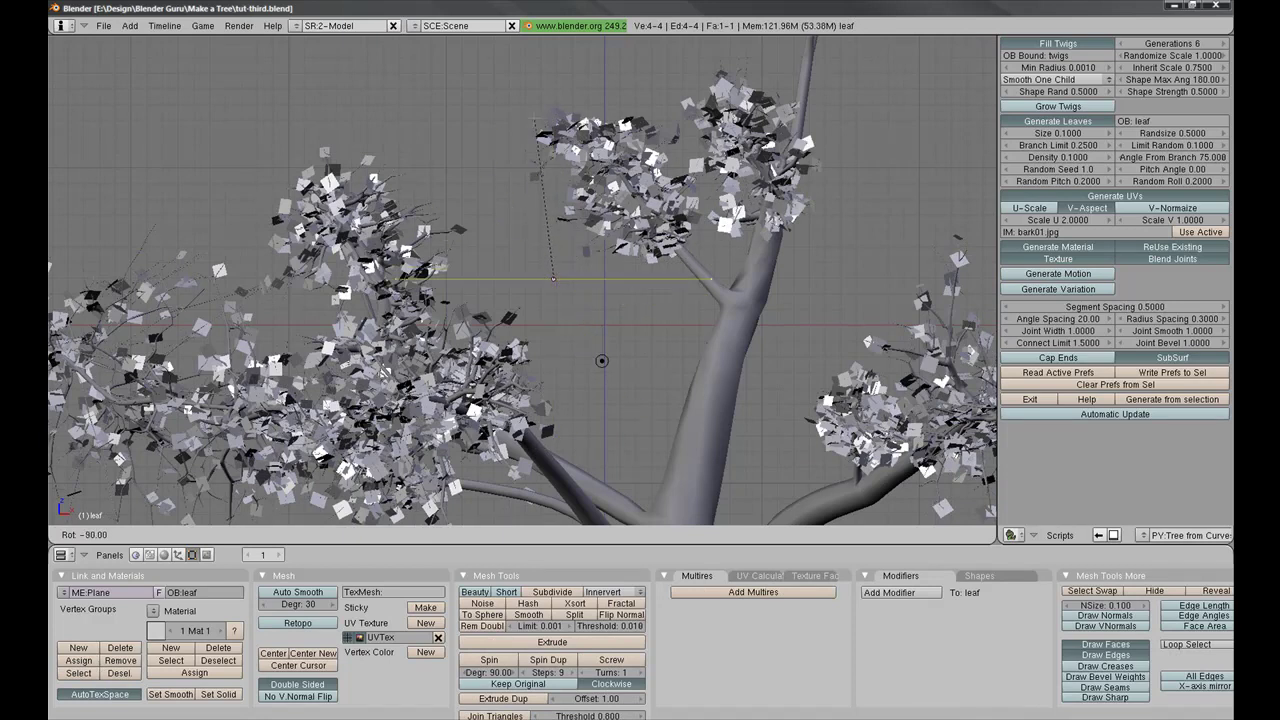
{"action": "left_click", "coordinate": [535, 120]}
{"action": "key", "text": "Tab"}
Step: Rotate the leaf plane by 90 degrees in Object Mode
{"action": "middle_click_drag", "start_coordinate": [616, 214], "coordinate": [648, 240]}
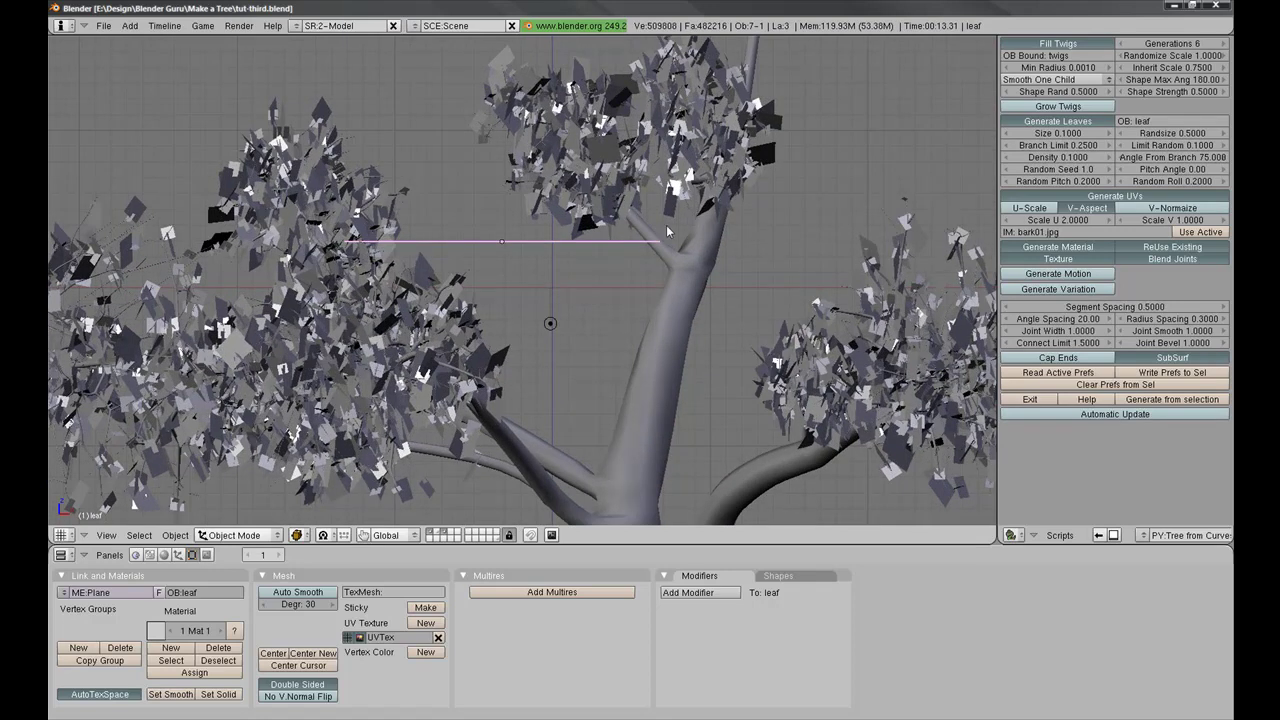
{"action": "key", "text": "r"}
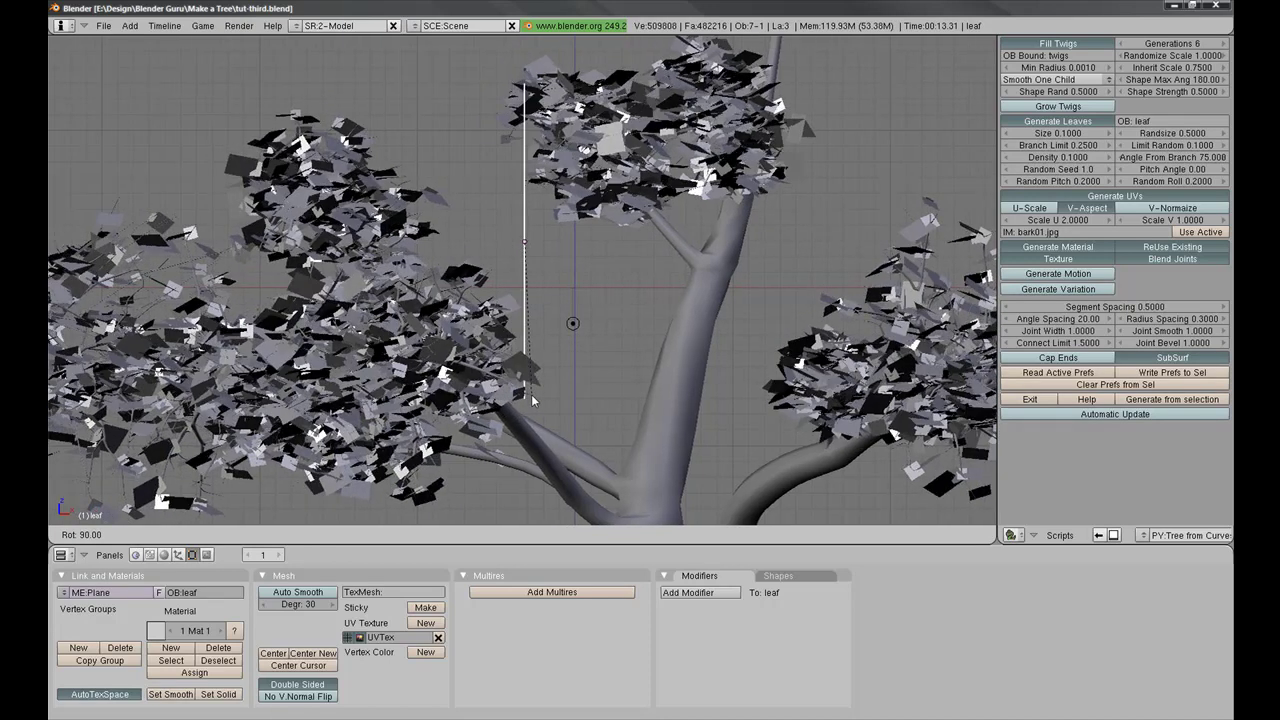
{"action": "left_click", "coordinate": [532, 400]}
Step: Save the file and render the leafy tree through the camera
{"action": "middle_click_drag", "start_coordinate": [532, 400], "coordinate": [587, 270]}
{"action": "scroll", "coordinate": [600, 262], "scroll_direction": "up", "scroll_amount": 4}
{"action": "key", "text": "ctrl+s"}
{"action": "left_click", "coordinate": [586, 267]}
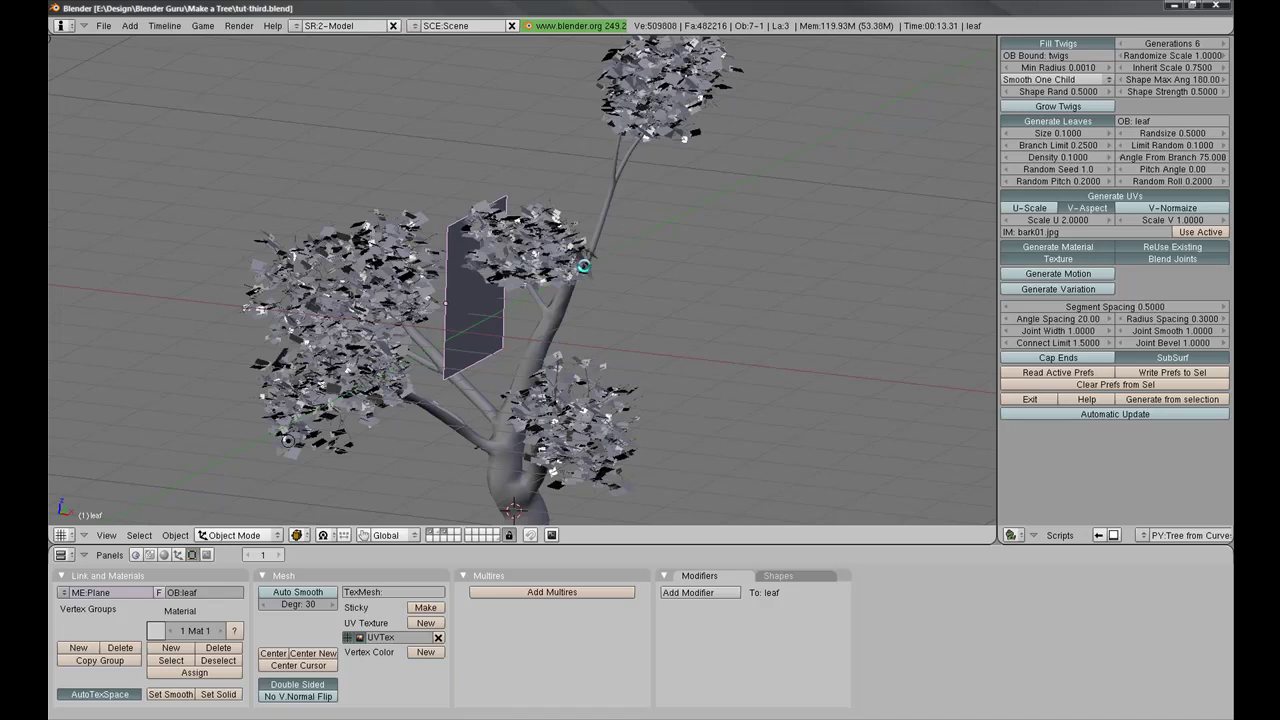
{"action": "key", "text": "KP_0"}
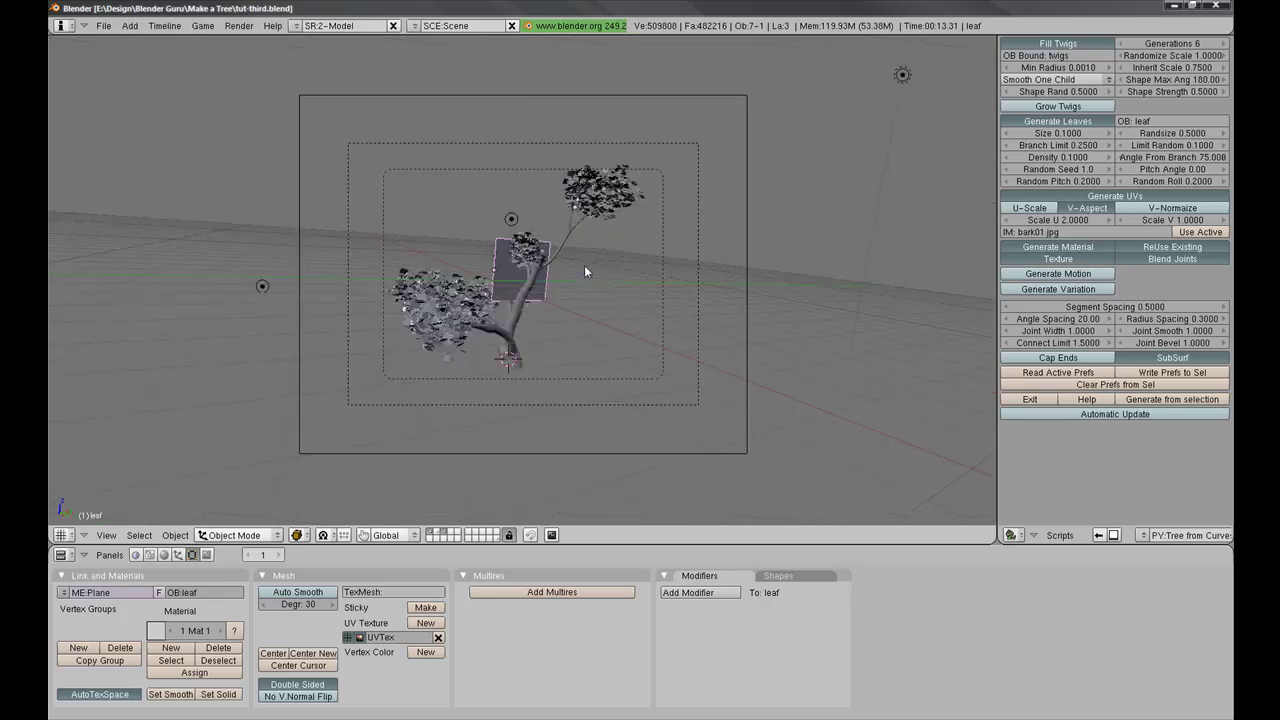
{"action": "key", "text": "F12"}
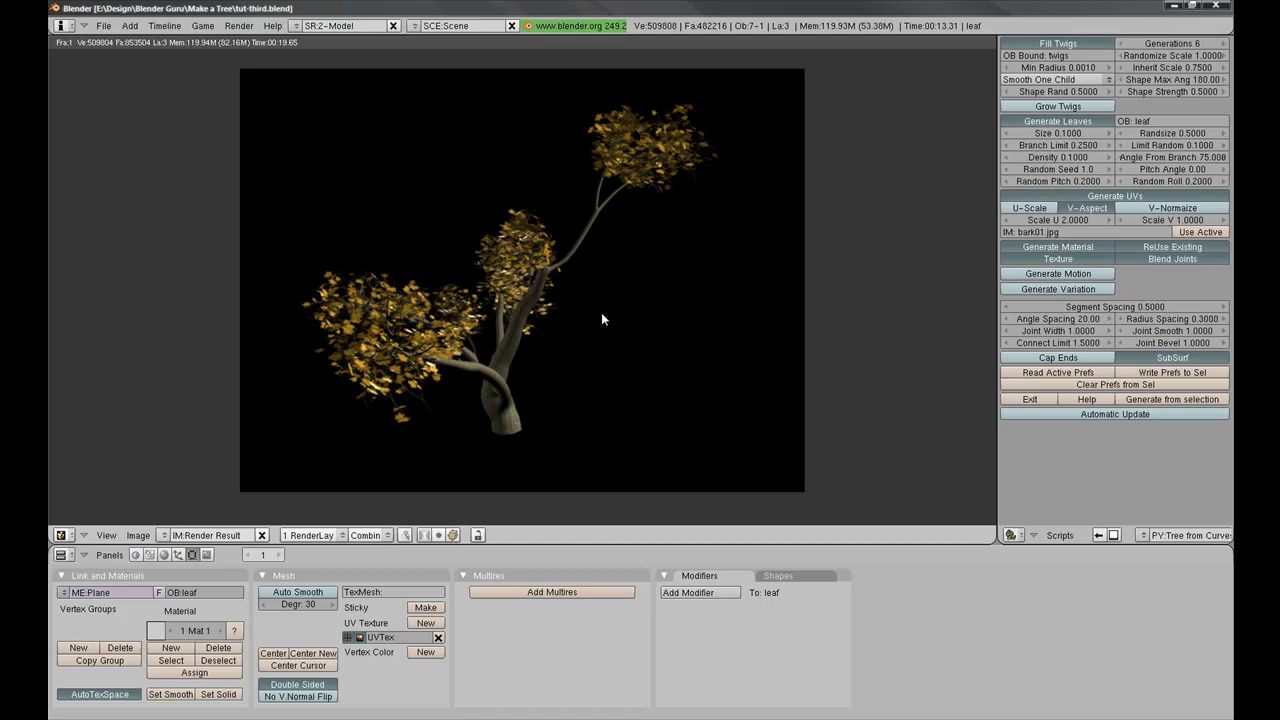
{"action": "key", "text": "Escape"}
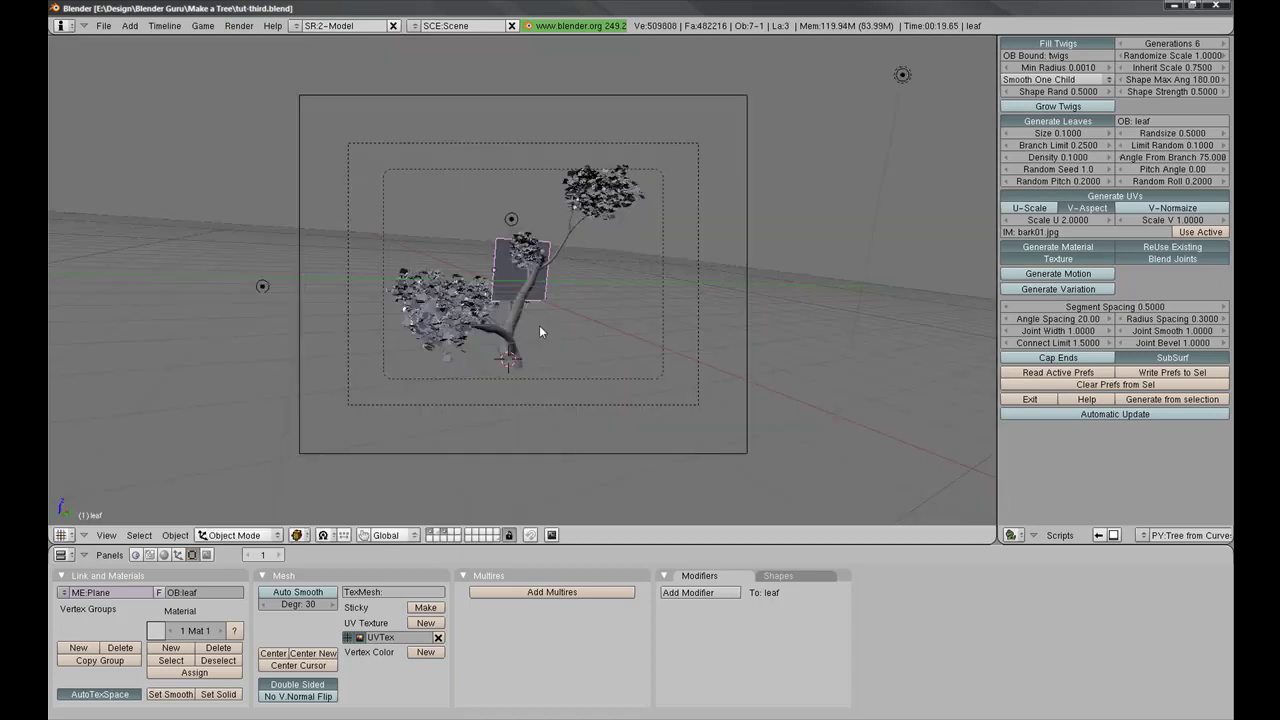
Step: Select the tree mesh and add a Displace modifier below its Subsurf modifier
{"action": "middle_click_drag", "start_coordinate": [584, 297], "coordinate": [498, 360]}
{"action": "right_click", "coordinate": [511, 369]}
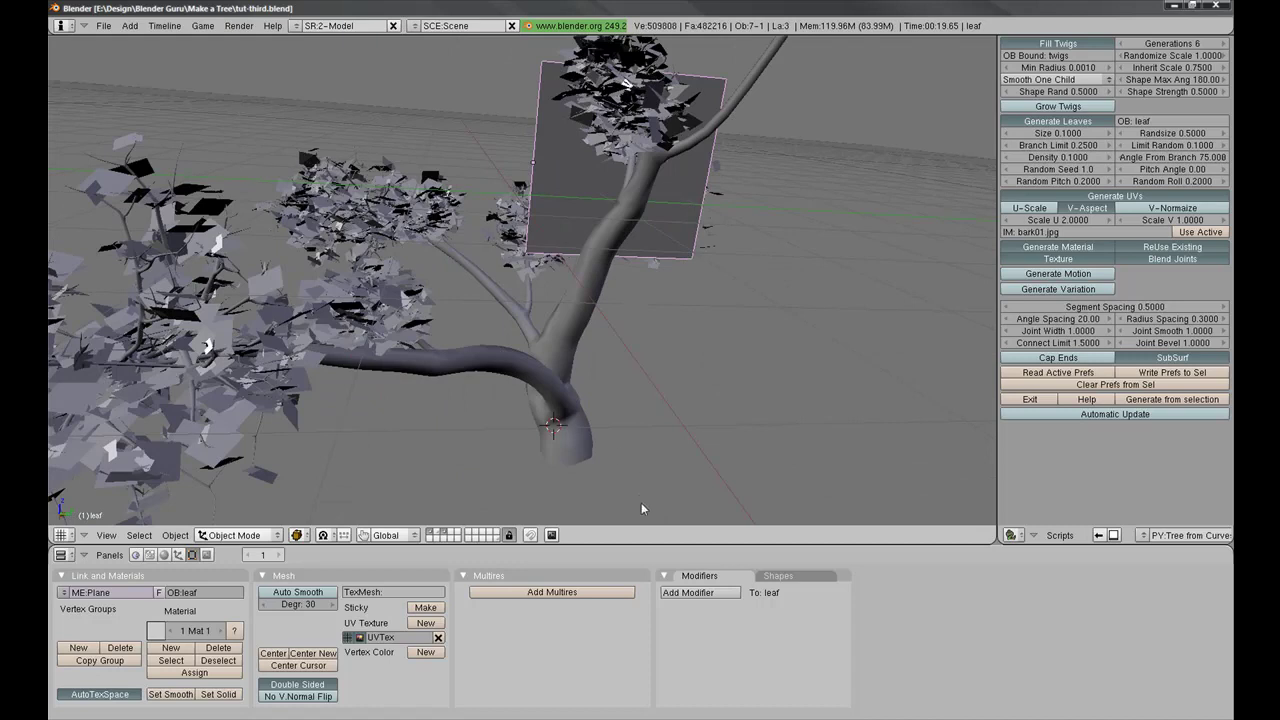
{"action": "left_click", "coordinate": [680, 593]}
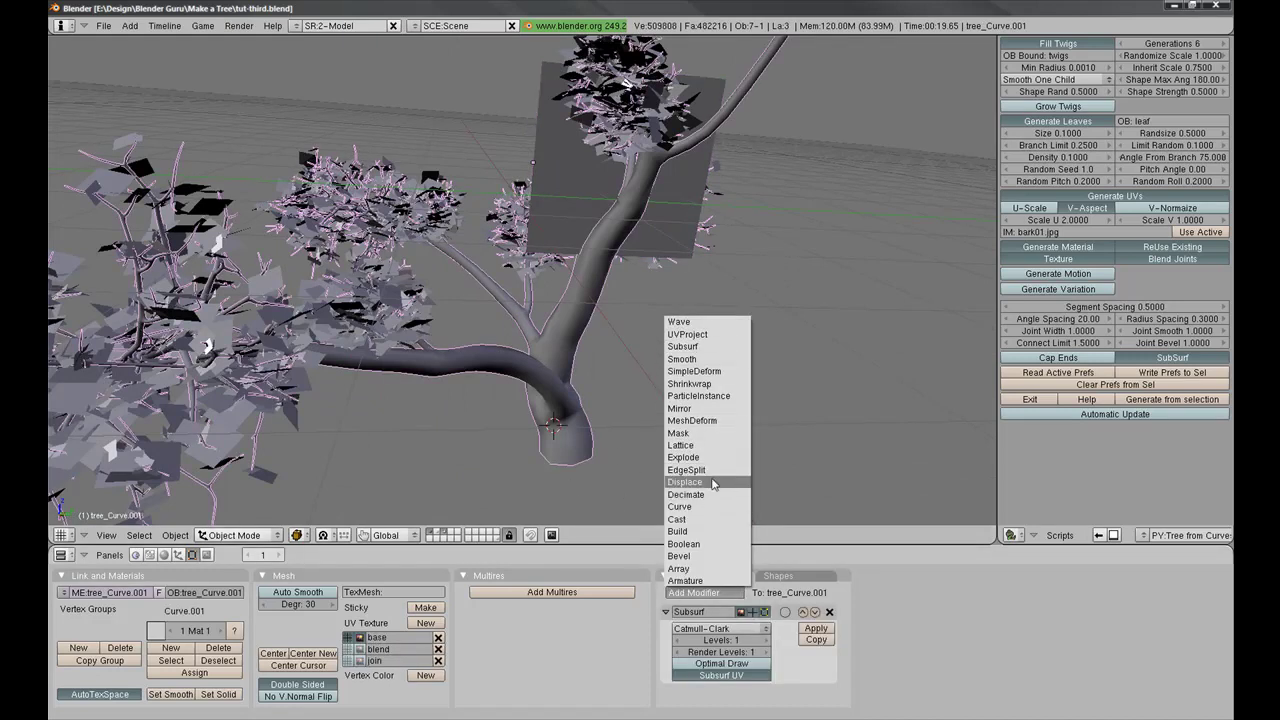
{"action": "left_click", "coordinate": [717, 593]}
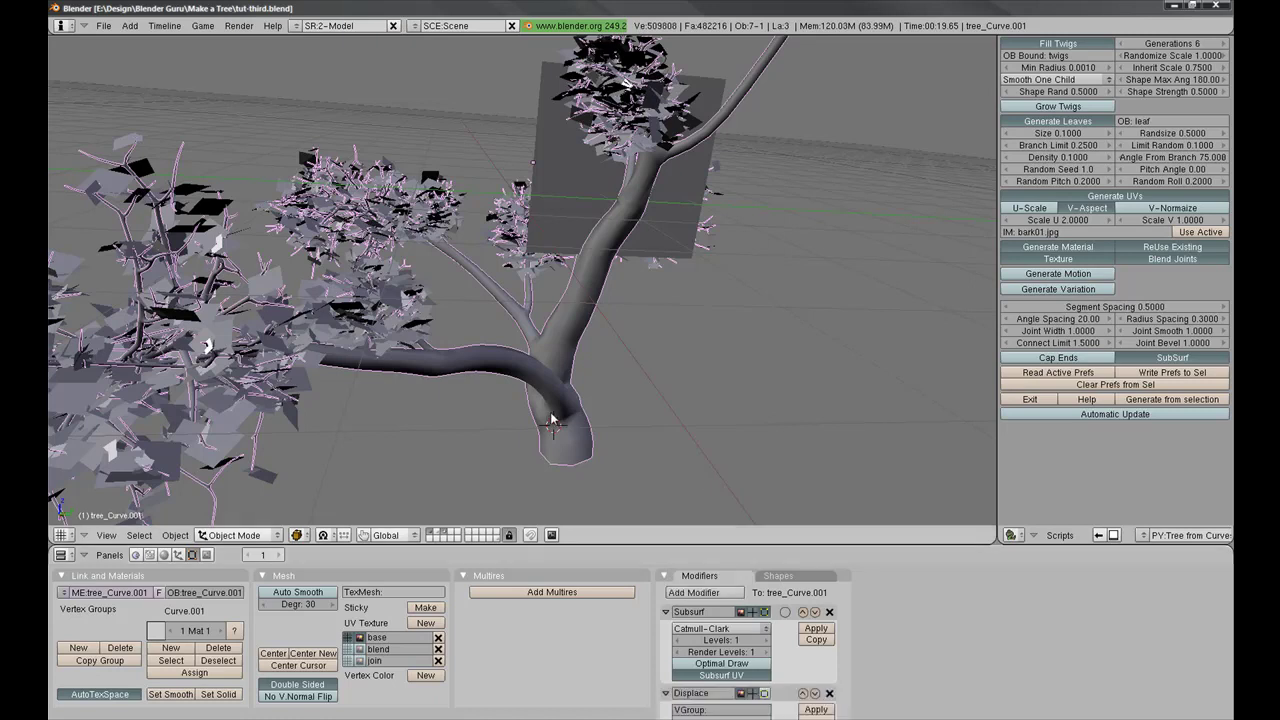
{"action": "left_click", "coordinate": [736, 630]}
{"action": "scroll", "coordinate": [280, 590], "scroll_direction": "down", "scroll_amount": 2}
{"action": "scroll", "coordinate": [278, 592], "scroll_direction": "up", "scroll_amount": 2}
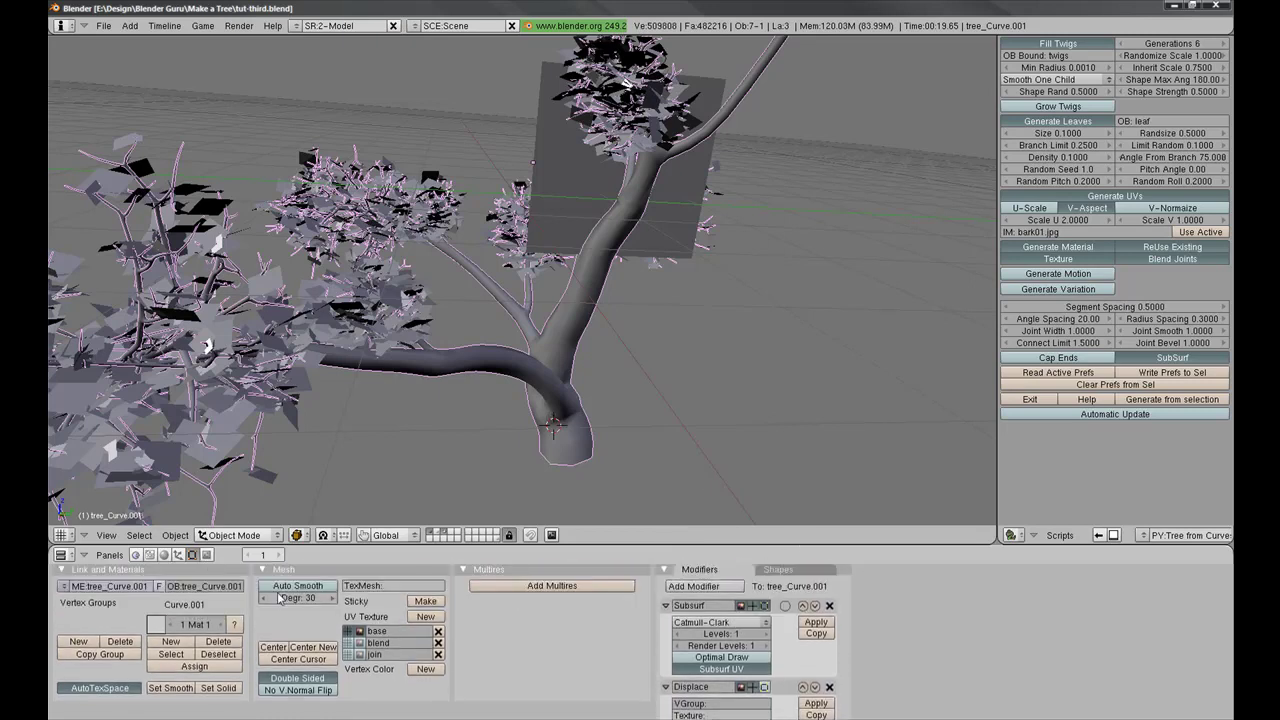
Step: Add a Clouds texture in the tree material's next empty slot with NoiseSize 0.300 and NoiseDepth 0
{"action": "left_click", "coordinate": [164, 554]}
{"action": "left_click", "coordinate": [262, 554]}
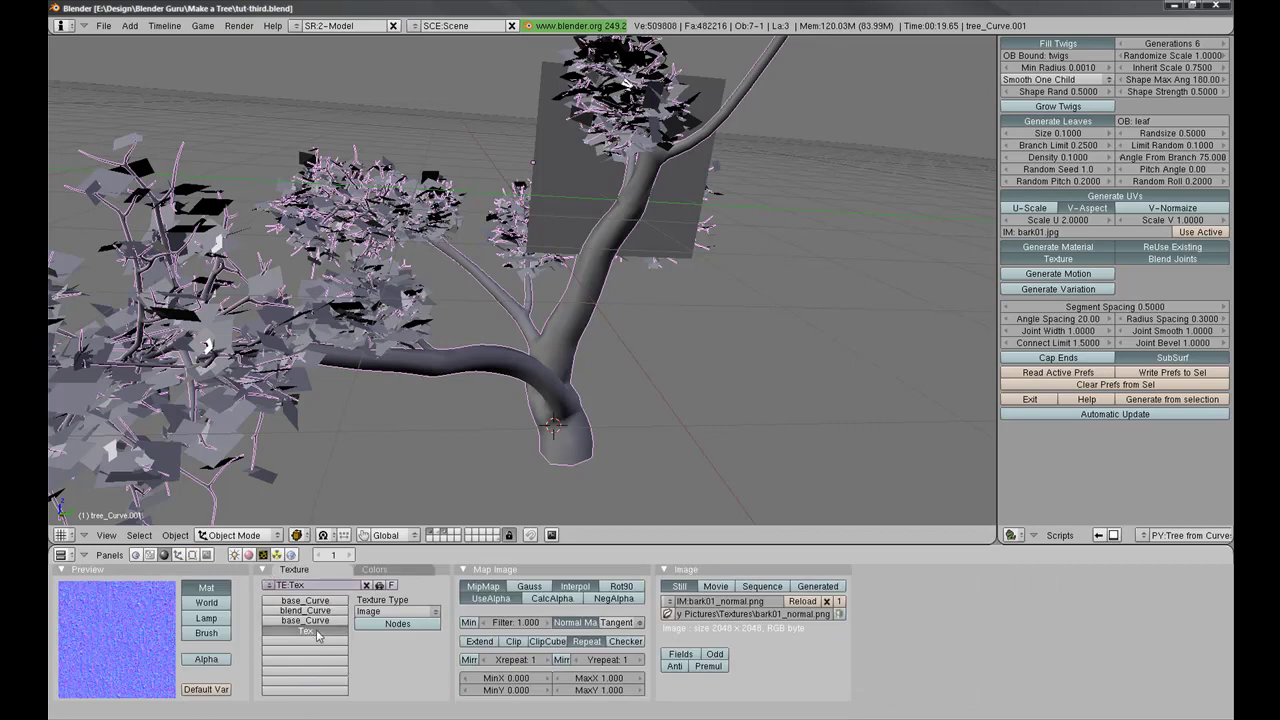
{"action": "left_click", "coordinate": [313, 641]}
{"action": "left_click", "coordinate": [397, 611]}
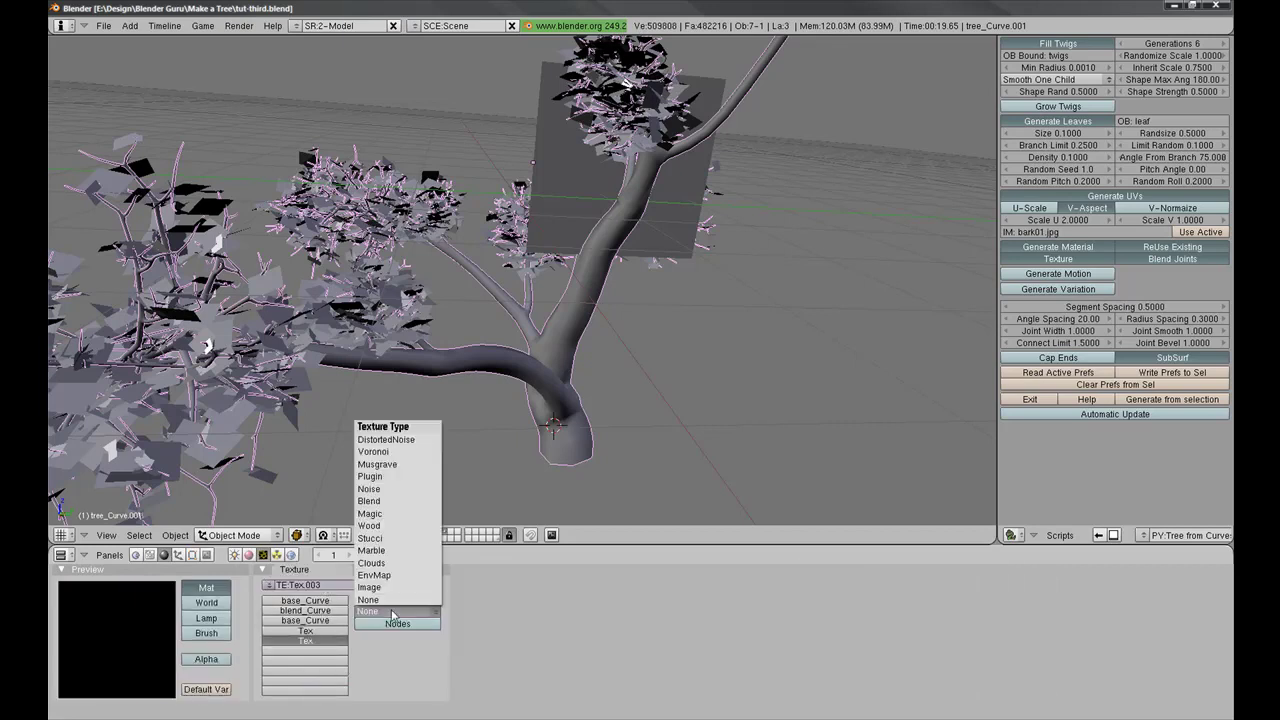
{"action": "left_click", "coordinate": [405, 563]}
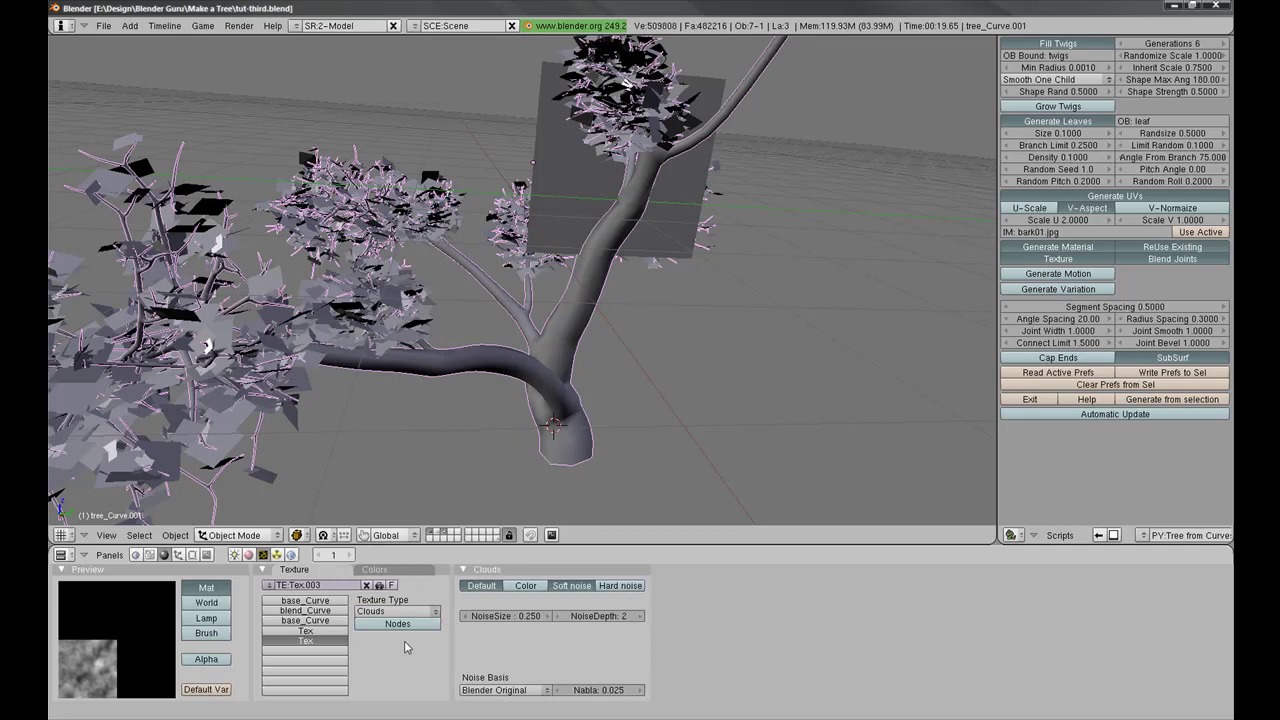
{"action": "key", "text": "Return"}
{"action": "left_click", "coordinate": [615, 616]}
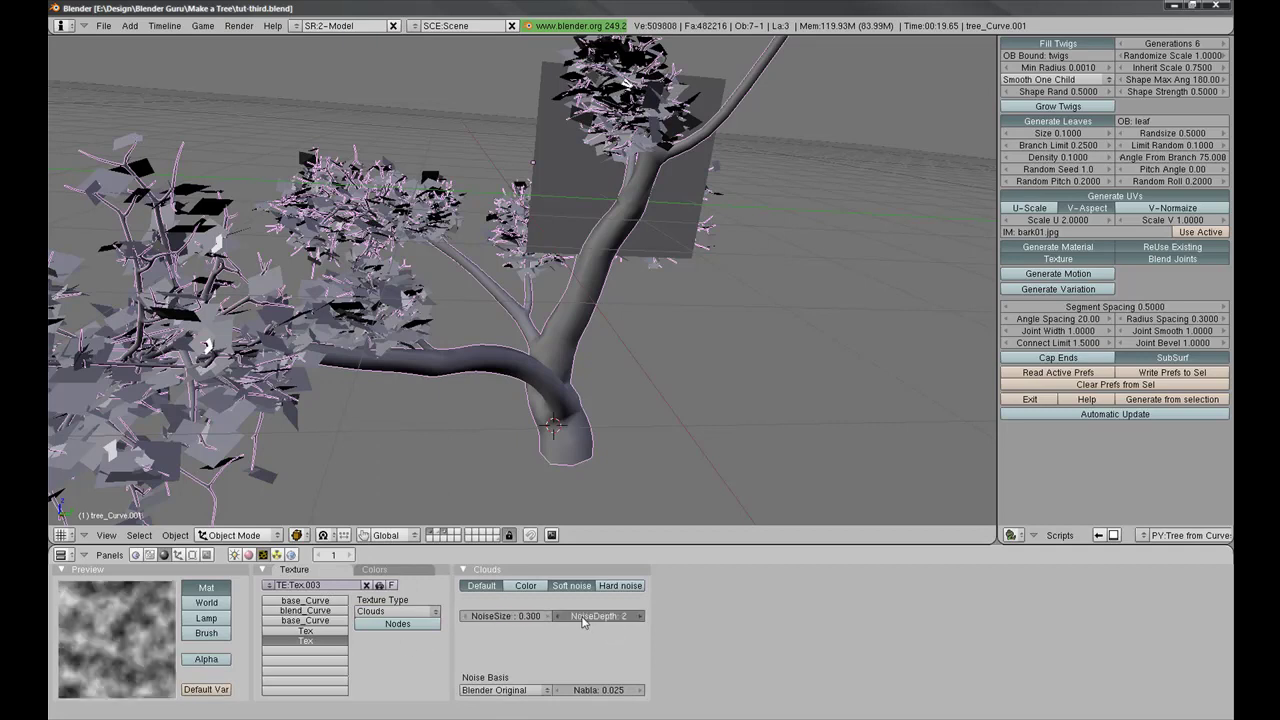
{"action": "type", "text": "0"}
{"action": "key", "text": "Return"}
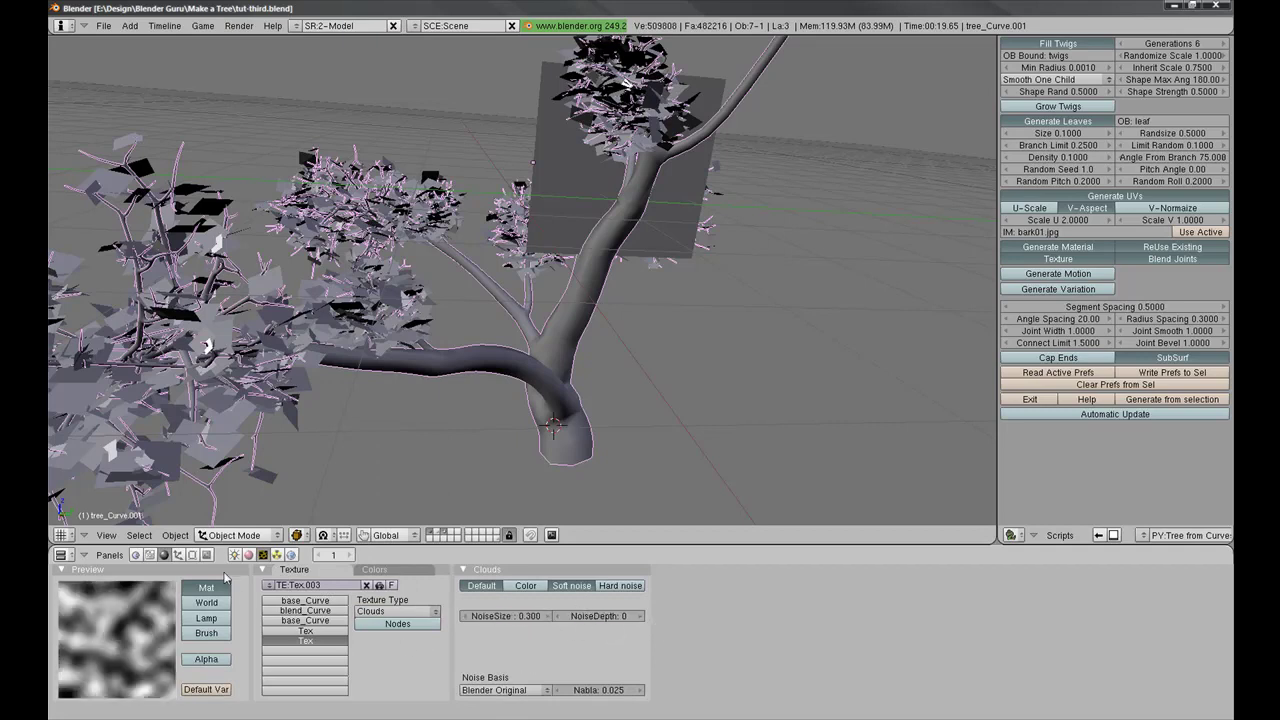
Step: Disable the new Clouds texture in the tree's material so it does not color the bark
{"action": "left_click", "coordinate": [248, 555]}
{"action": "left_click", "coordinate": [897, 569]}
{"action": "left_click", "coordinate": [903, 637]}
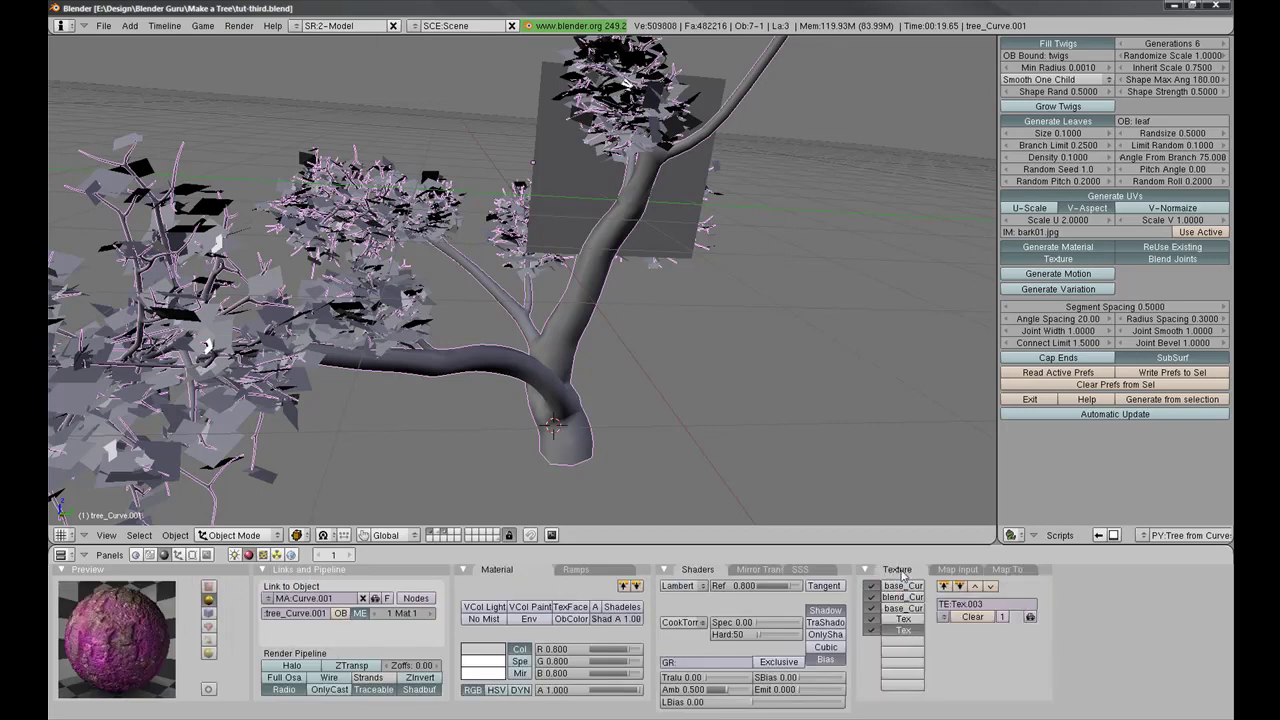
{"action": "left_click", "coordinate": [871, 637]}
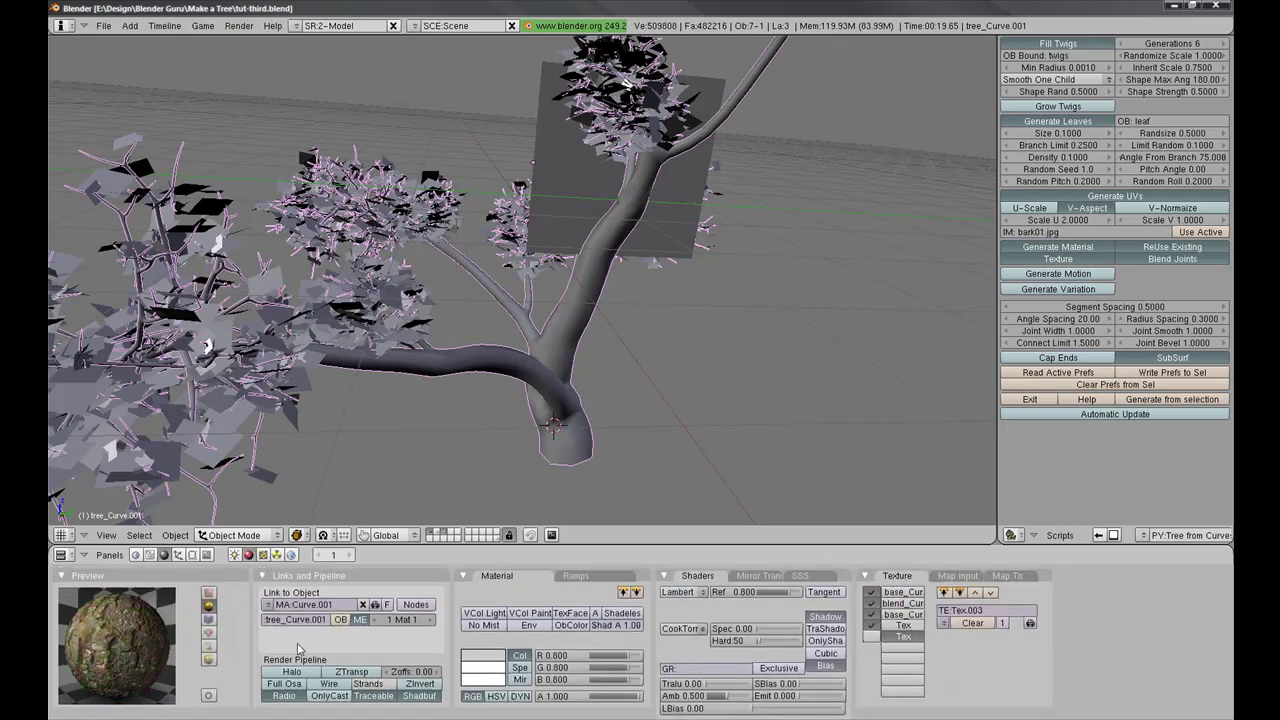
{"action": "left_click", "coordinate": [193, 555]}
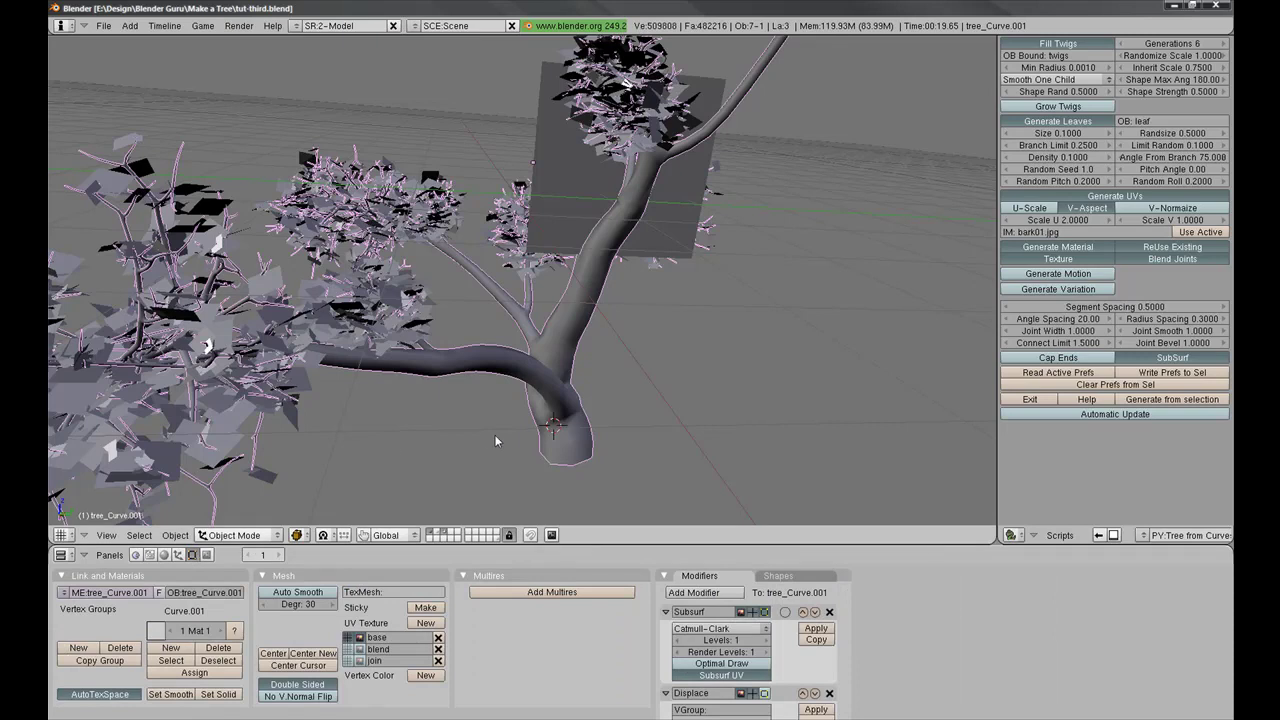
{"action": "scroll", "coordinate": [655, 630], "scroll_direction": "down", "scroll_amount": 3}
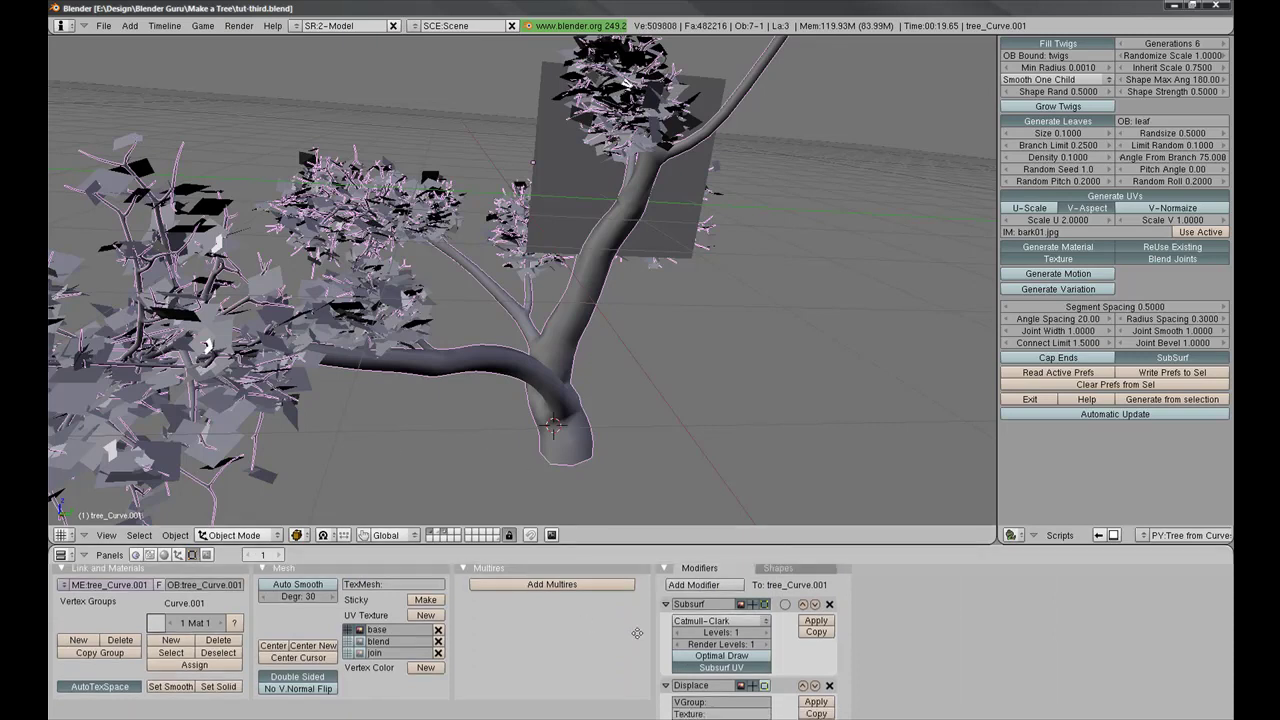
{"action": "scroll", "coordinate": [684, 644], "scroll_direction": "up", "scroll_amount": 3}
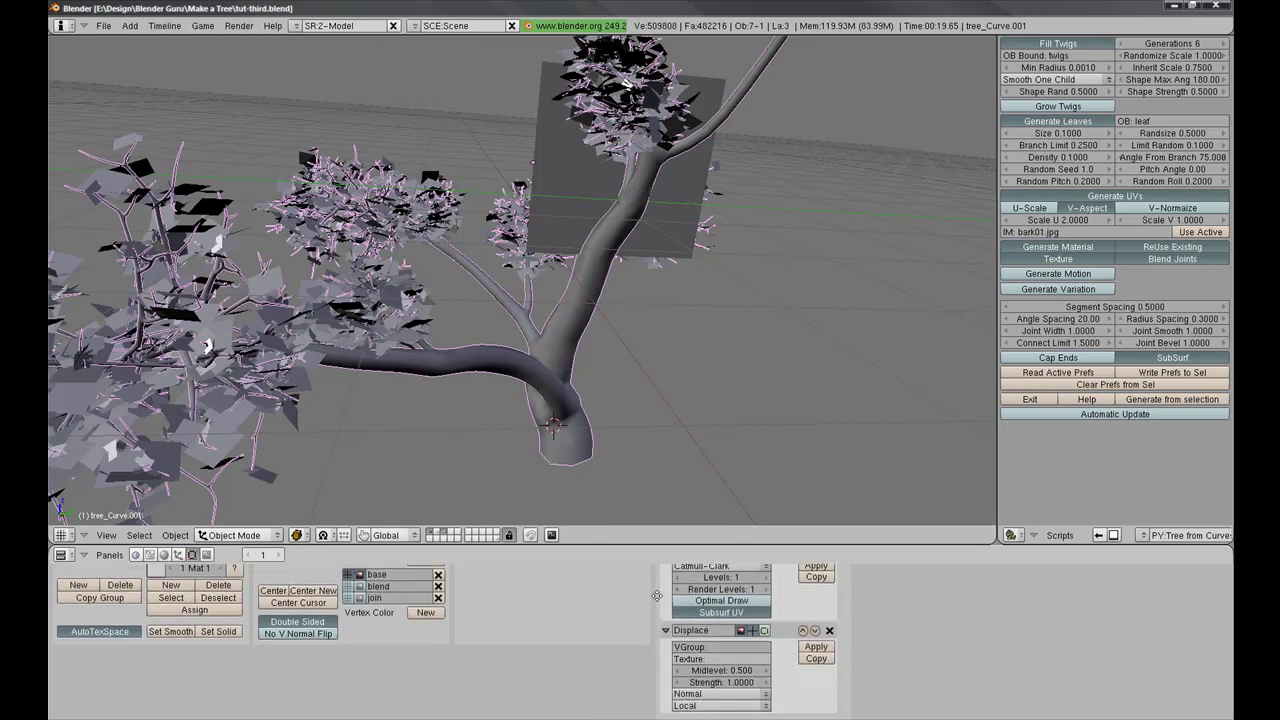
{"action": "left_click", "coordinate": [697, 594]}
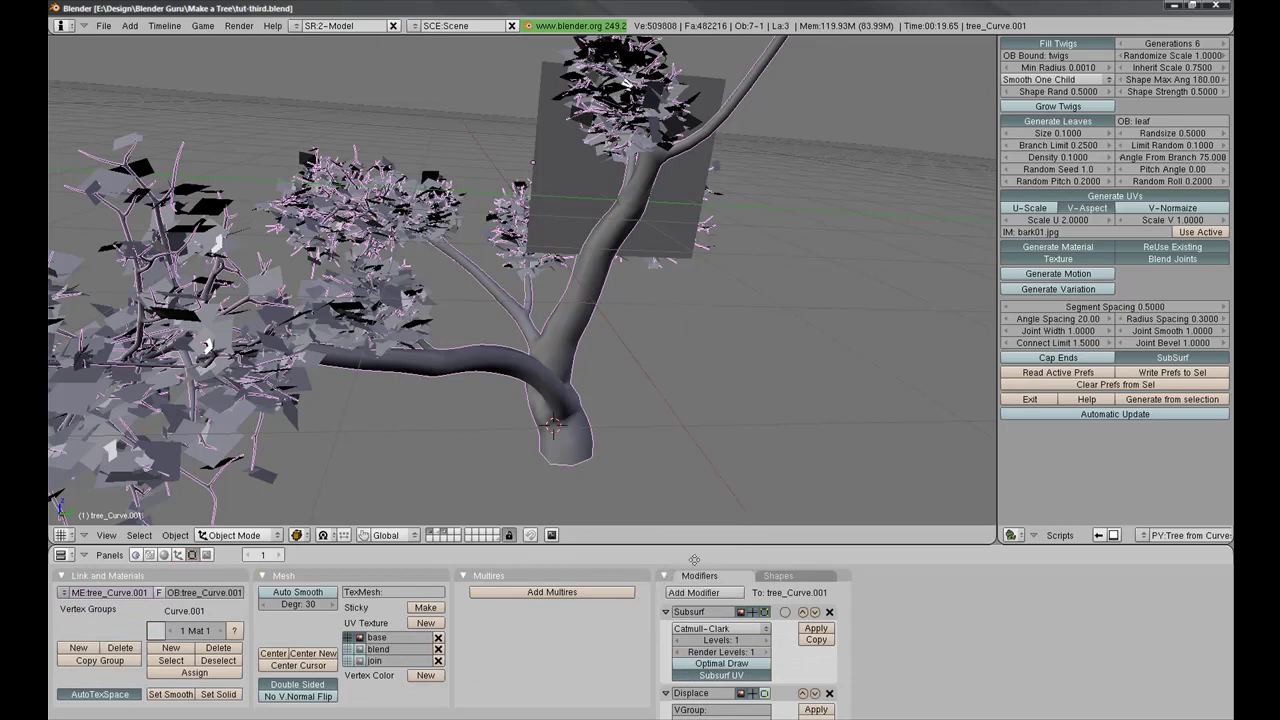
{"action": "scroll", "coordinate": [664, 627], "scroll_direction": "down", "scroll_amount": 5}
{"action": "left_click", "coordinate": [721, 663]}
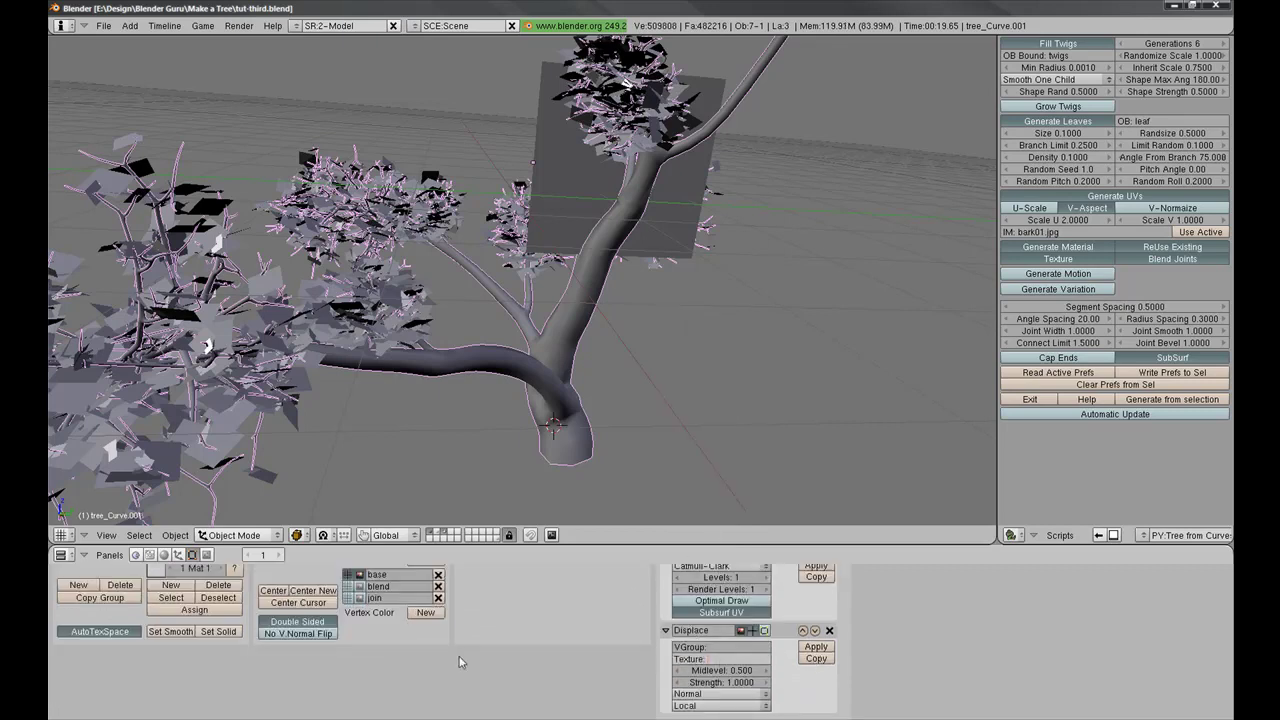
Step: Rename the new Clouds texture in the tree's material to cloud
{"action": "left_click", "coordinate": [166, 556]}
{"action": "scroll", "coordinate": [806, 671], "scroll_direction": "up", "scroll_amount": 5}
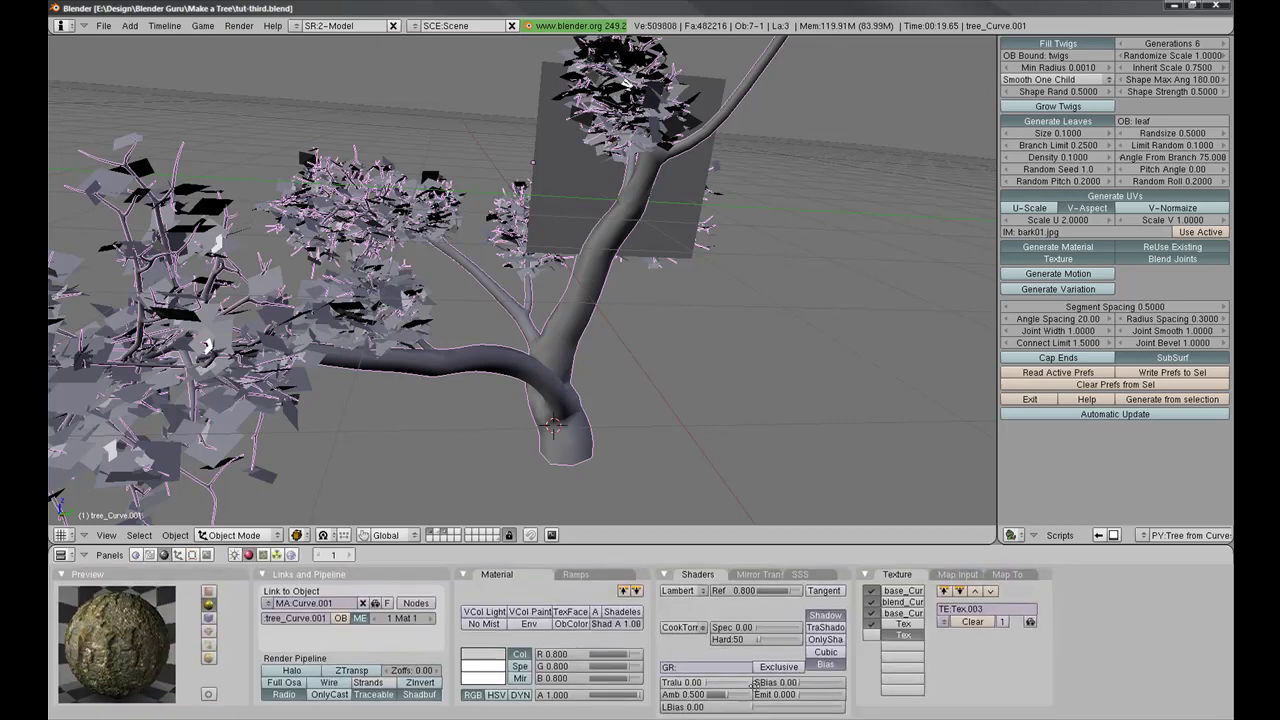
{"action": "left_click", "coordinate": [996, 611]}
{"action": "type", "text": "cloud"}
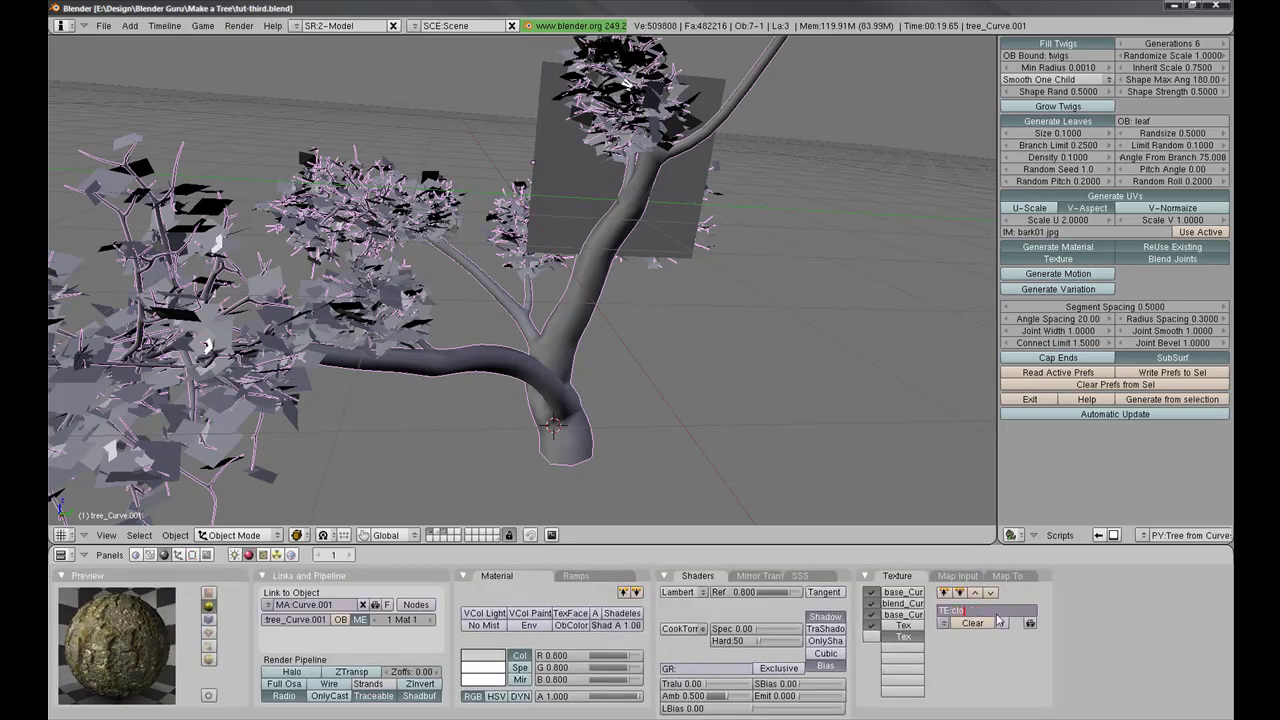
{"action": "key", "text": "Return"}
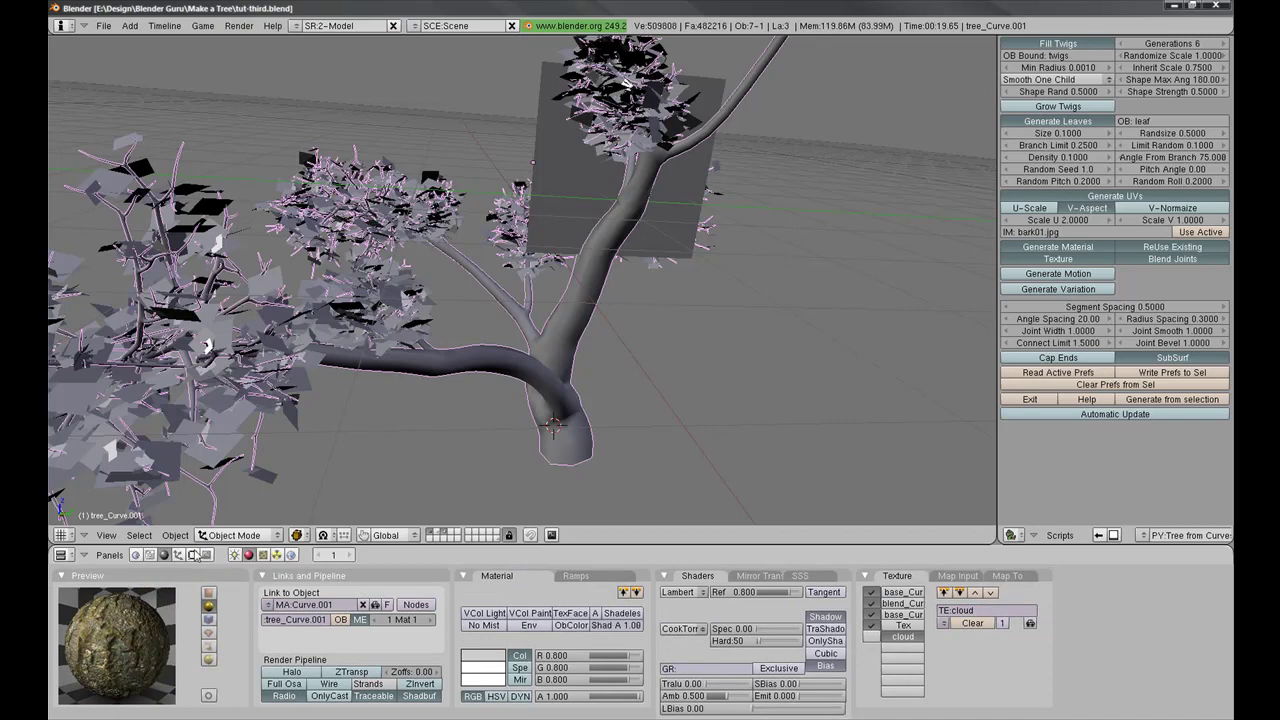
Step: Assign the cloud texture to the tree's Displace modifier
{"action": "left_click", "coordinate": [192, 555]}
{"action": "scroll", "coordinate": [724, 668], "scroll_direction": "down", "scroll_amount": 5}
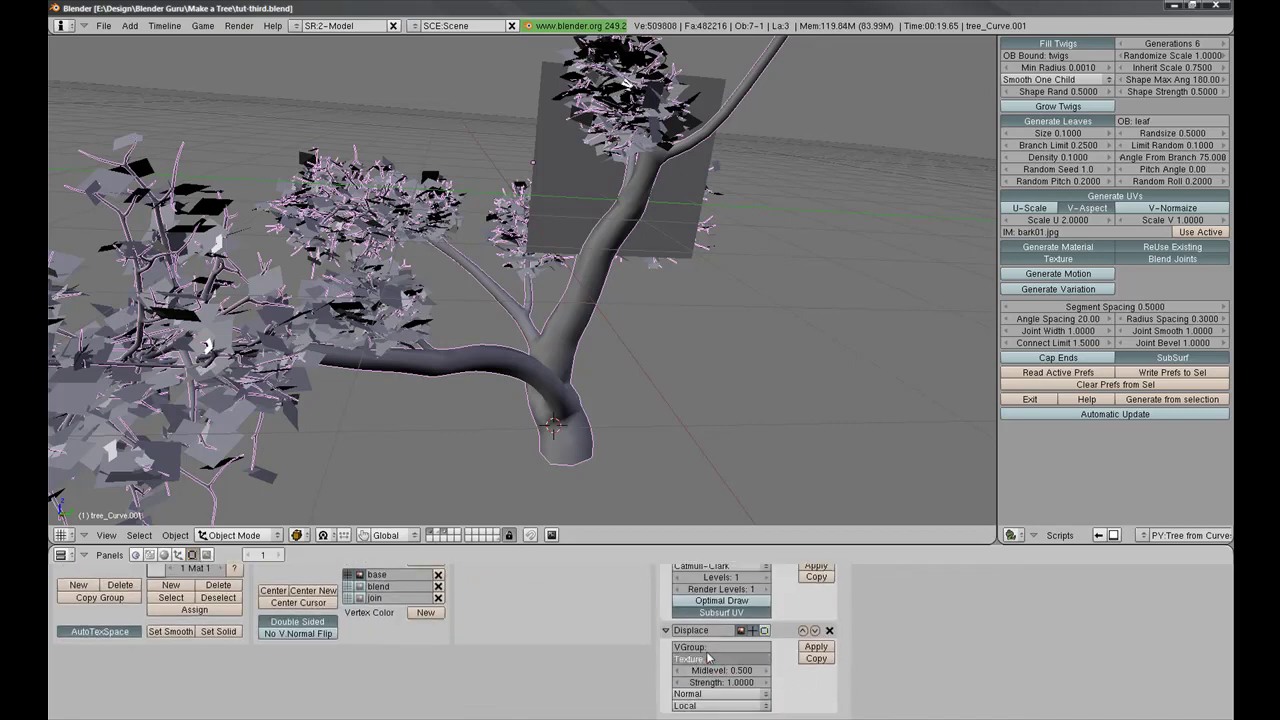
{"action": "key", "text": "Return"}
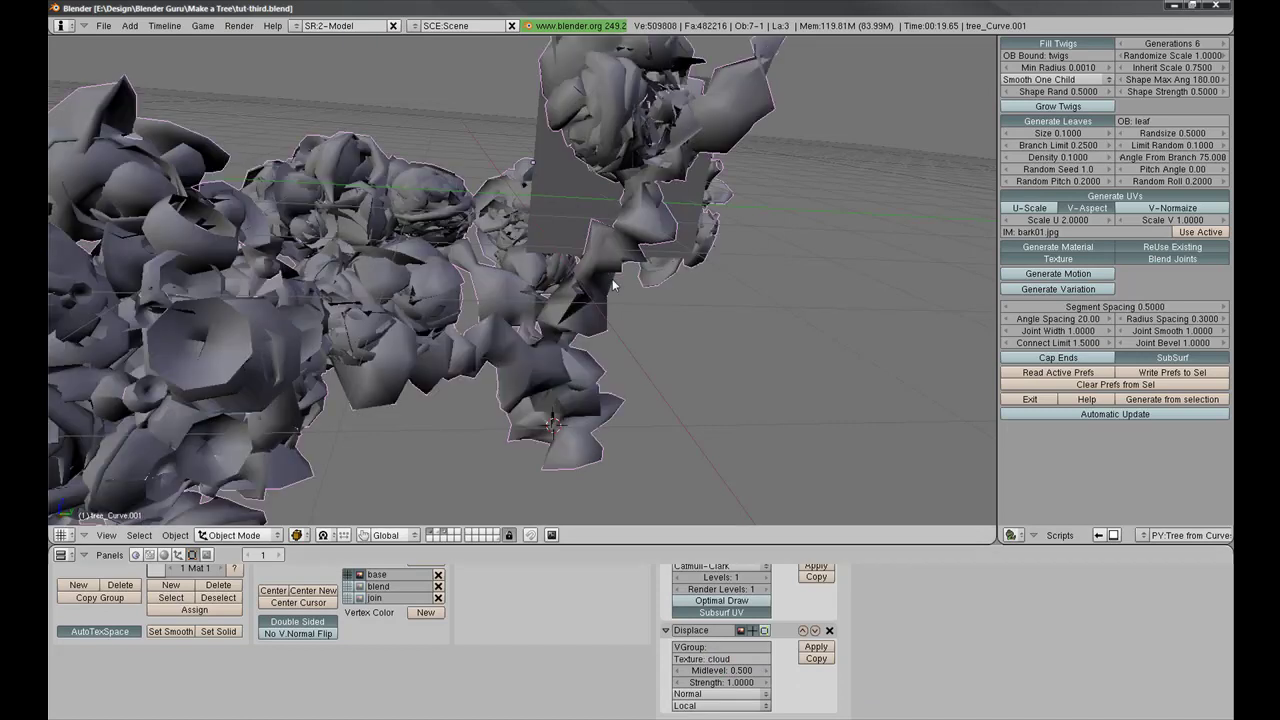
Step: Set the Displace modifier's strength to 0.05
{"action": "scroll", "coordinate": [640, 310], "scroll_direction": "down", "scroll_amount": 5}
{"action": "left_click", "coordinate": [752, 684]}
{"action": "key", "text": "BackSpace"}
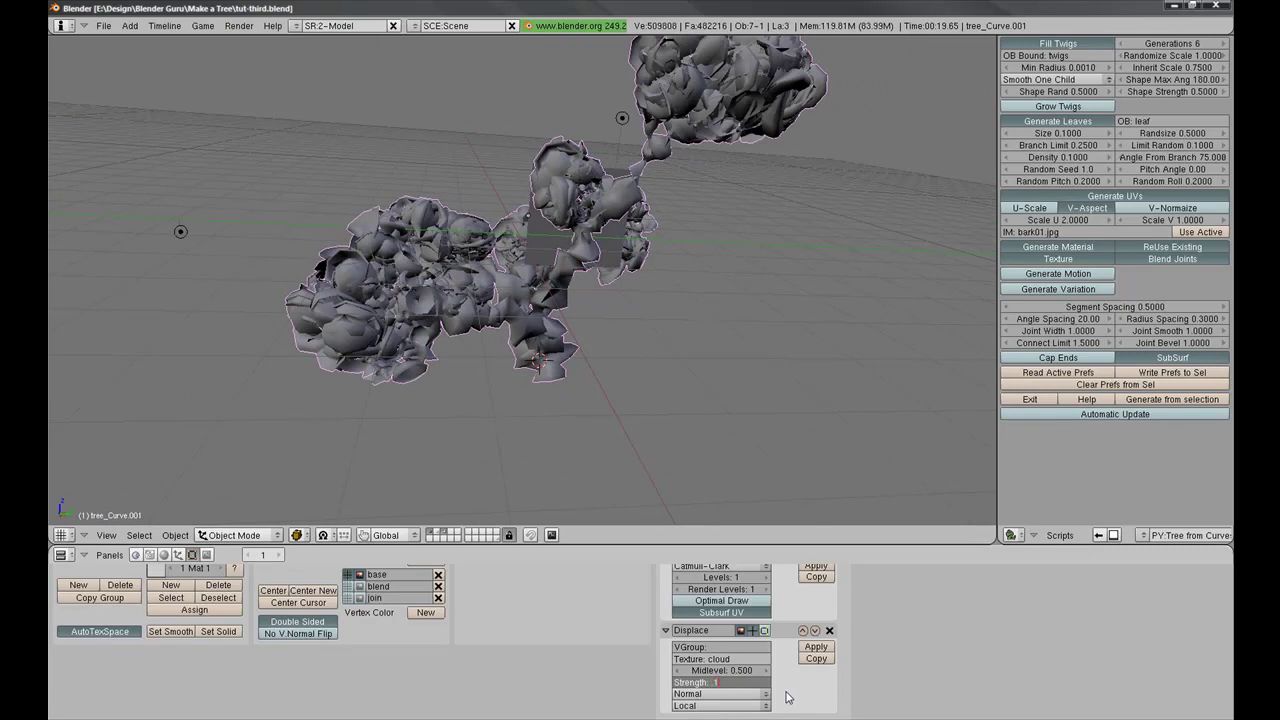
{"action": "type", "text": ".05"}
{"action": "key", "text": "Return"}
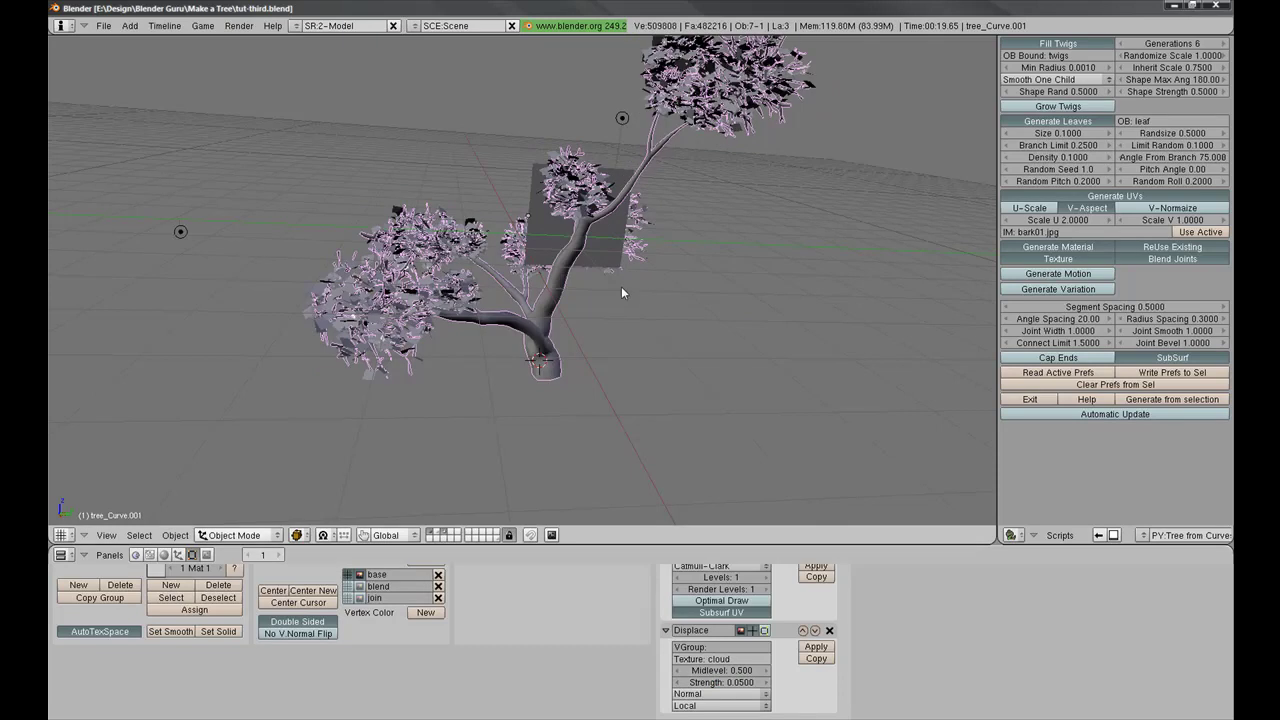
Step: Examine the displaced trunk and branches up close, along with the tree's Subsurf and Displace modifier settings
{"action": "scroll", "coordinate": [625, 290], "scroll_direction": "up", "scroll_amount": 4}
{"action": "middle_click_drag", "start_coordinate": [573, 292], "coordinate": [572, 392]}
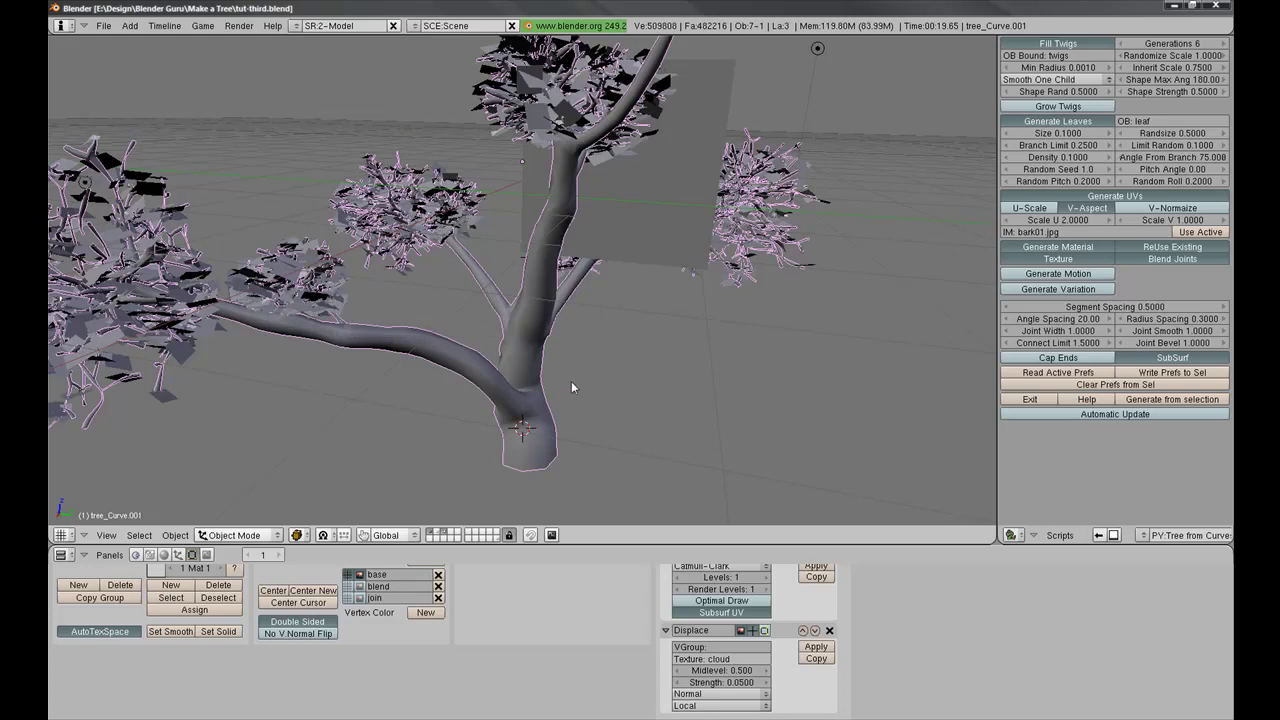
{"action": "scroll", "coordinate": [737, 677], "scroll_direction": "up", "scroll_amount": 3}
{"action": "scroll", "coordinate": [737, 677], "scroll_direction": "up", "scroll_amount": 1}
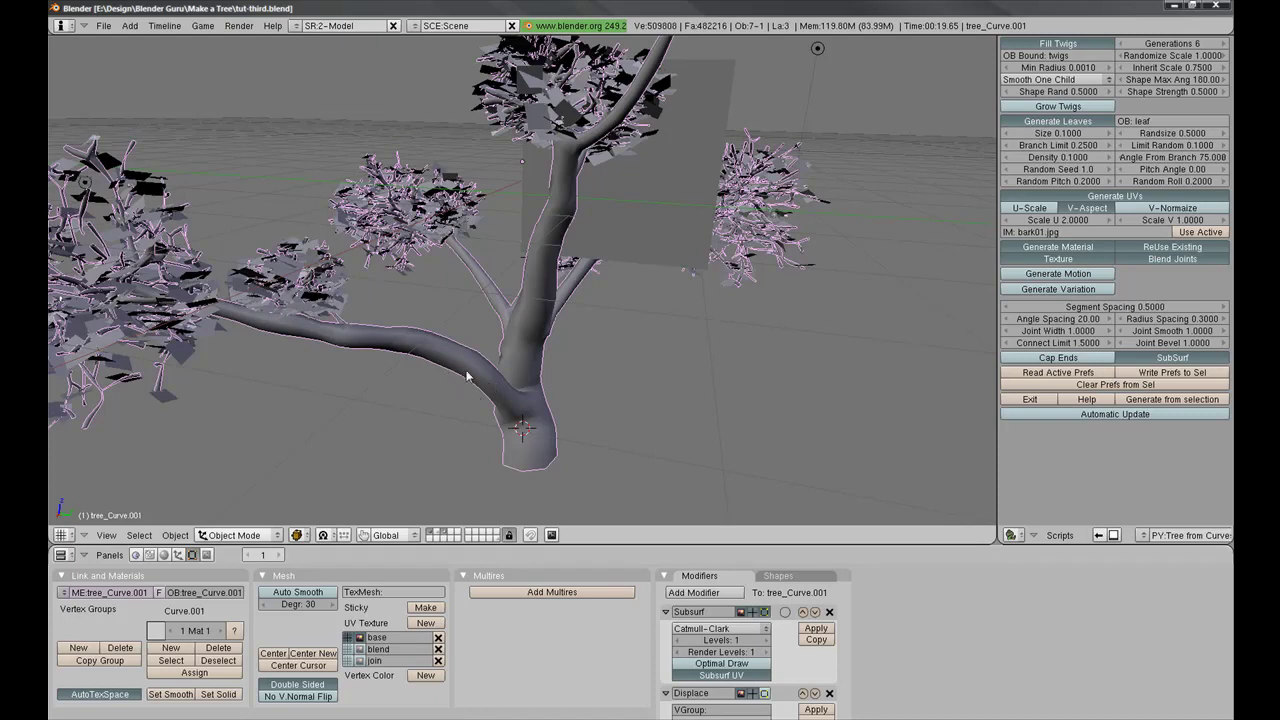
{"action": "scroll", "coordinate": [700, 650], "scroll_direction": "down", "scroll_amount": 3}
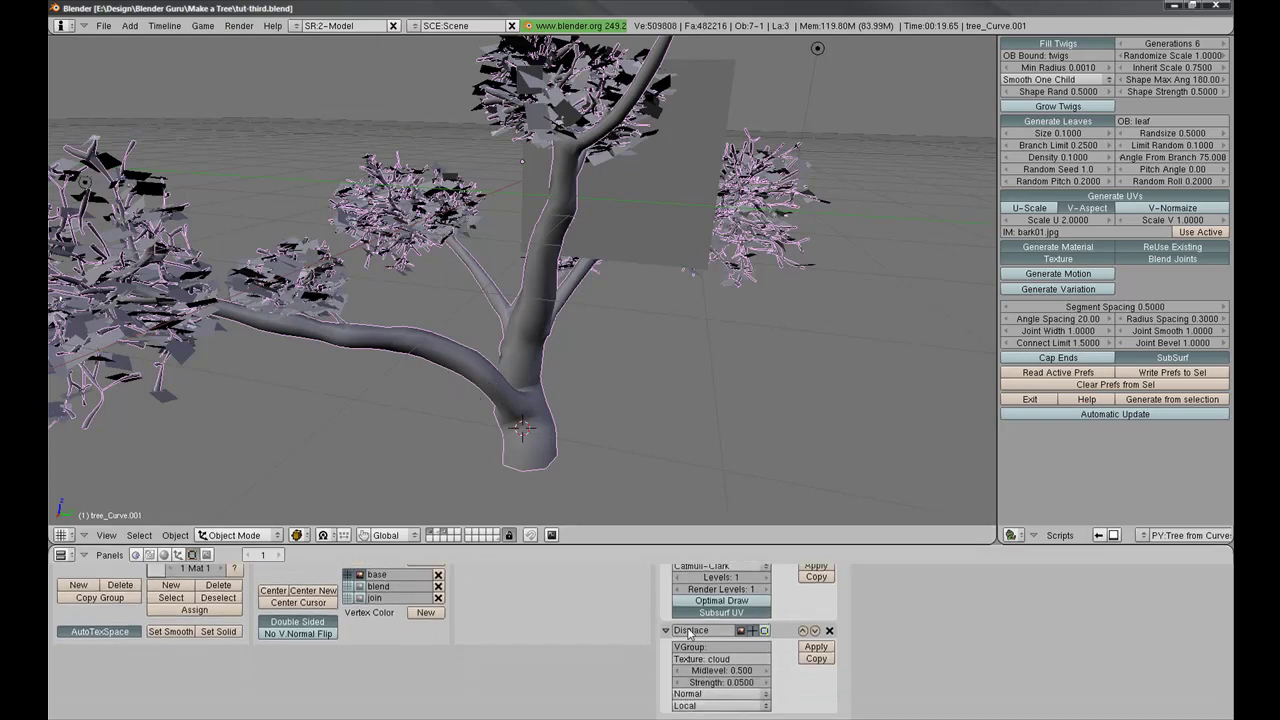
{"action": "scroll", "coordinate": [754, 696], "scroll_direction": "up", "scroll_amount": 2}
{"action": "scroll", "coordinate": [754, 696], "scroll_direction": "up", "scroll_amount": 1}
{"action": "scroll", "coordinate": [760, 680], "scroll_direction": "down", "scroll_amount": 3}
{"action": "scroll", "coordinate": [708, 660], "scroll_direction": "up", "scroll_amount": 3}
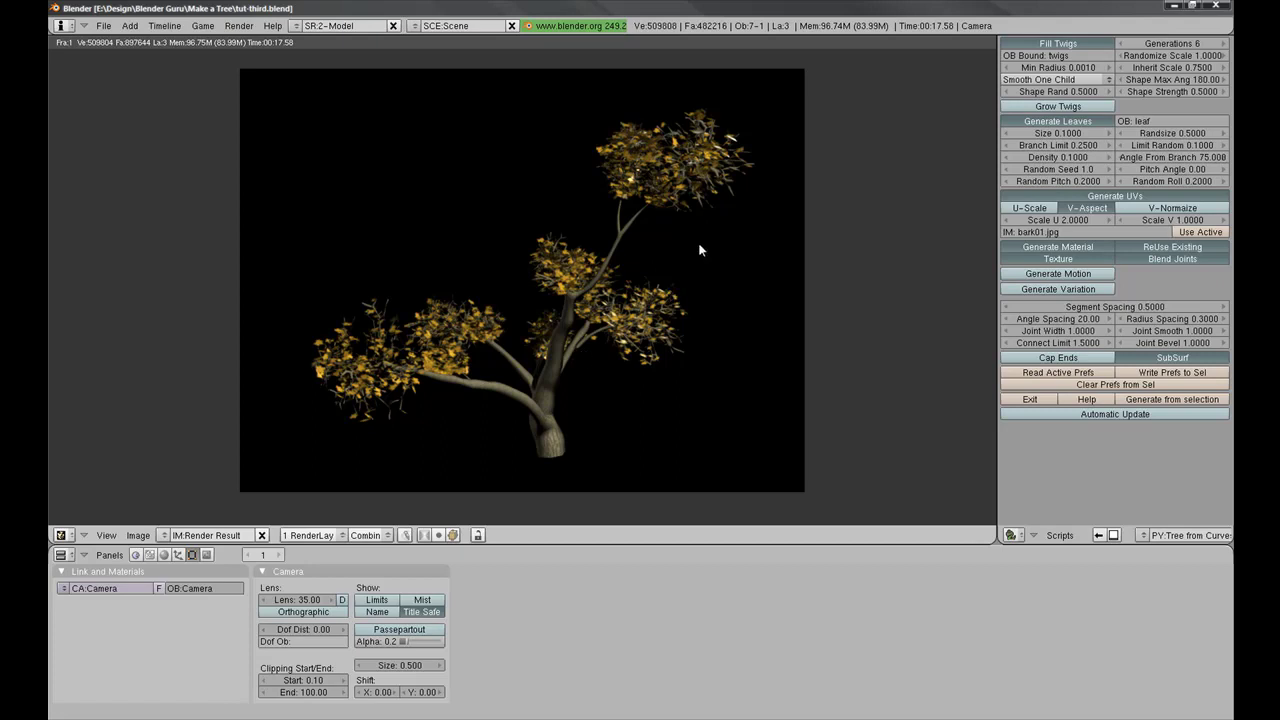
Step: Examine the leaf clusters, branches and trunk in the rendered image, and return to the 3D view
{"action": "scroll", "coordinate": [507, 330], "scroll_direction": "up", "scroll_amount": 3}
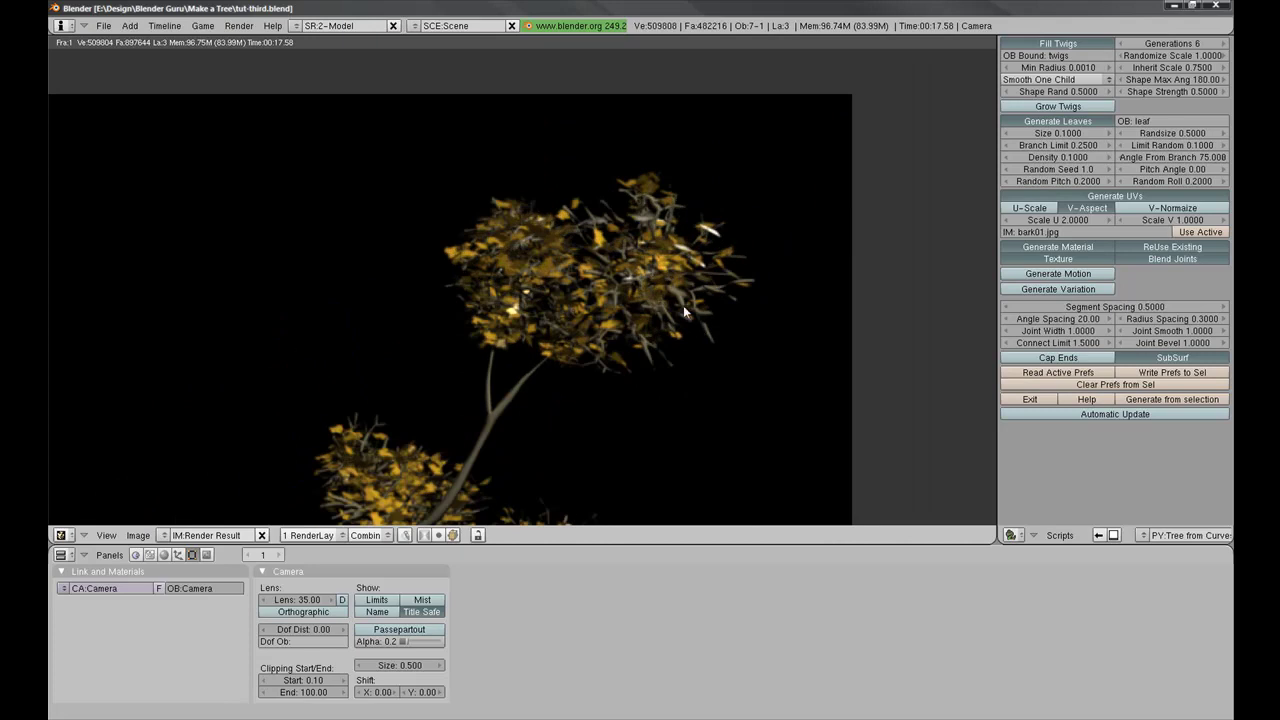
{"action": "scroll", "coordinate": [713, 290], "scroll_direction": "down", "scroll_amount": 3}
{"action": "middle_click_drag", "start_coordinate": [617, 374], "coordinate": [729, 226]}
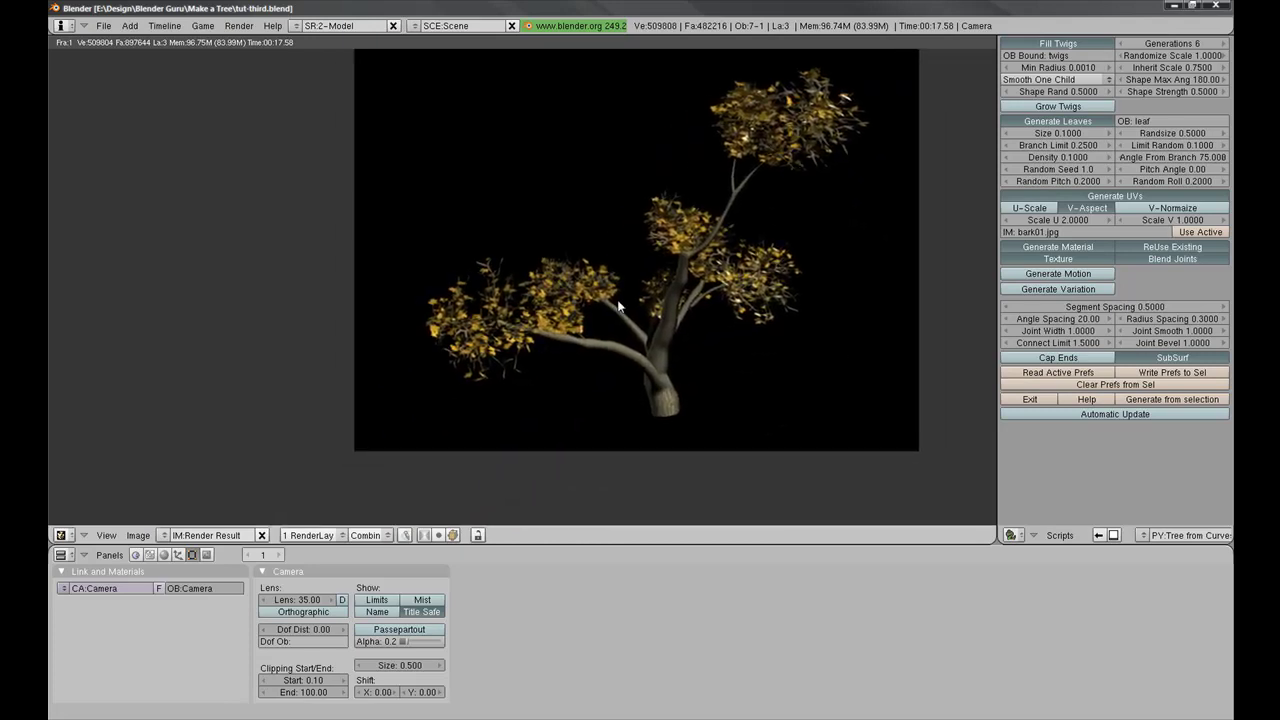
{"action": "scroll", "coordinate": [729, 226], "scroll_direction": "up", "scroll_amount": 3}
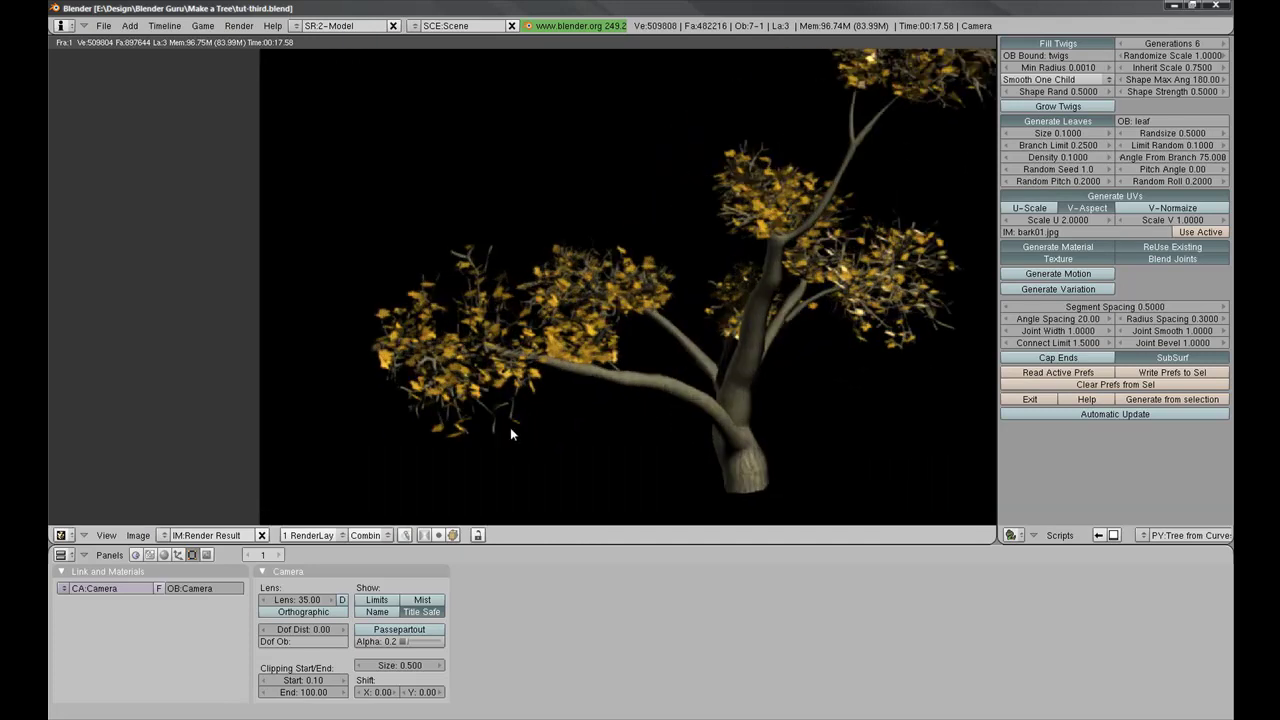
{"action": "scroll", "coordinate": [546, 403], "scroll_direction": "down", "scroll_amount": 3}
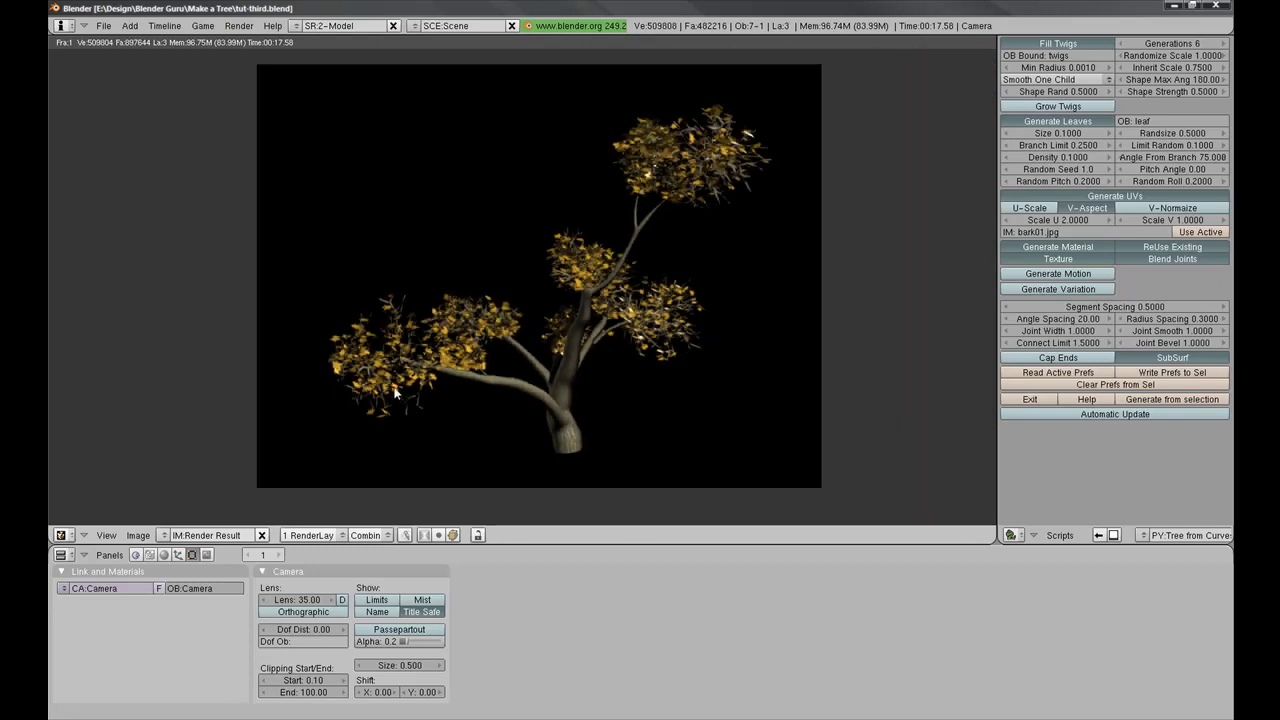
{"action": "middle_click_drag", "start_coordinate": [643, 332], "coordinate": [657, 349]}
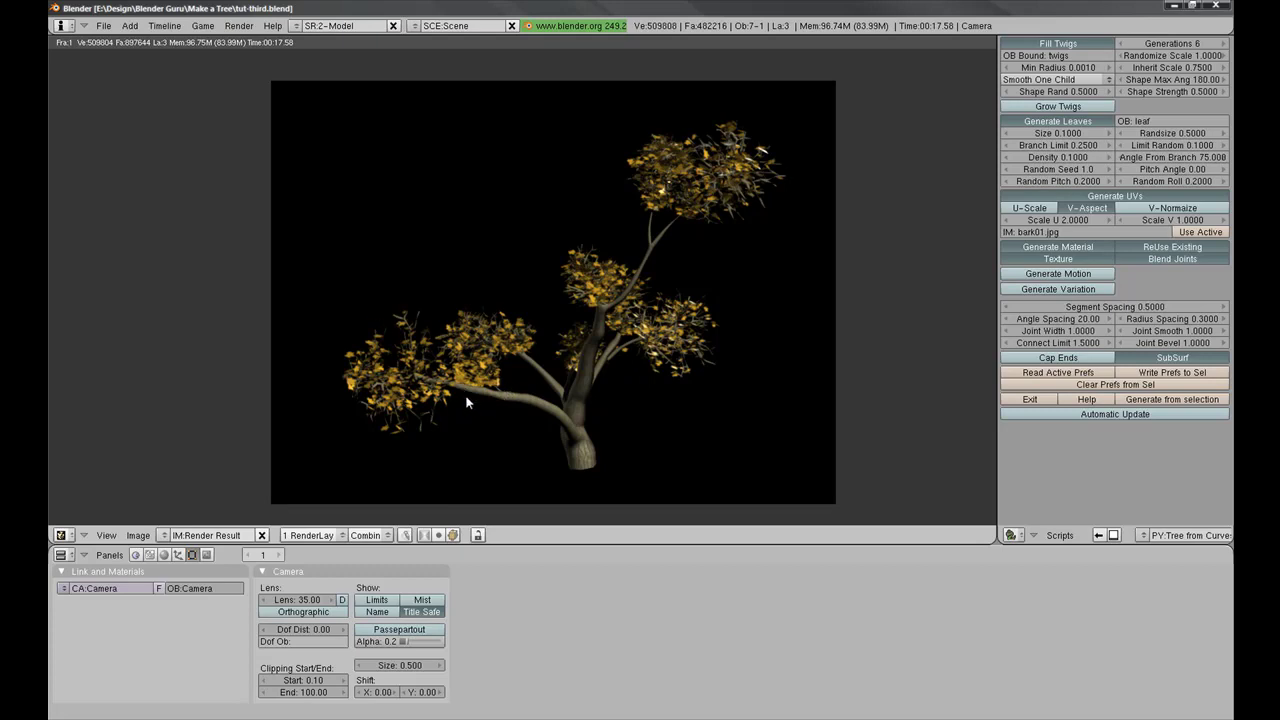
{"action": "key", "text": "Escape"}
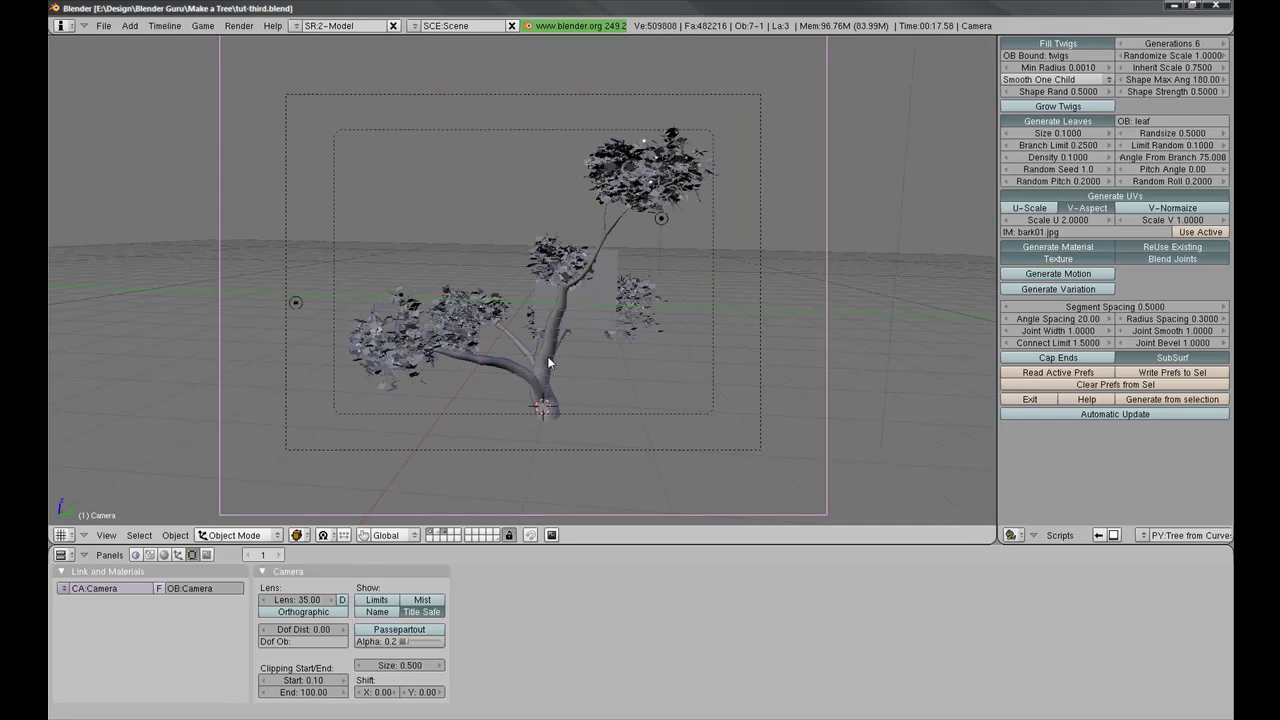
Step: Select the tree mesh and save over the tut-third.blend file
{"action": "right_click", "coordinate": [547, 356]}
{"action": "key", "text": "ctrl+w"}
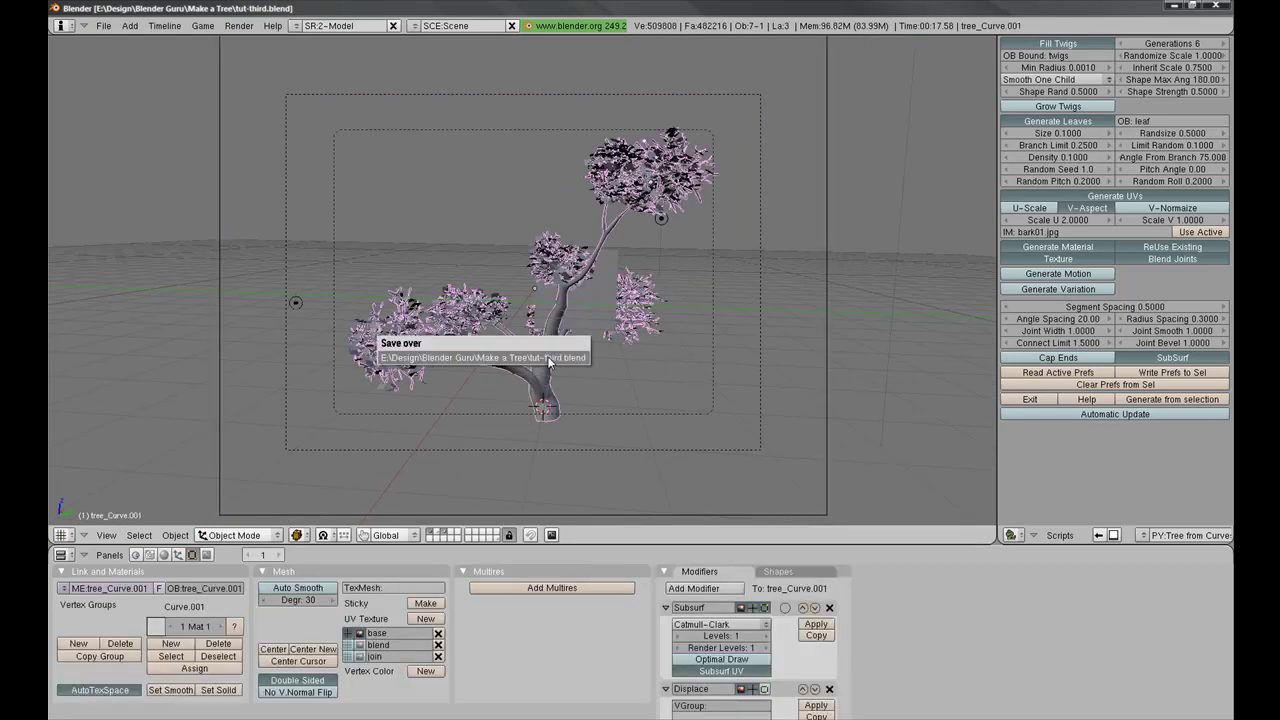
{"action": "left_click", "coordinate": [547, 357]}
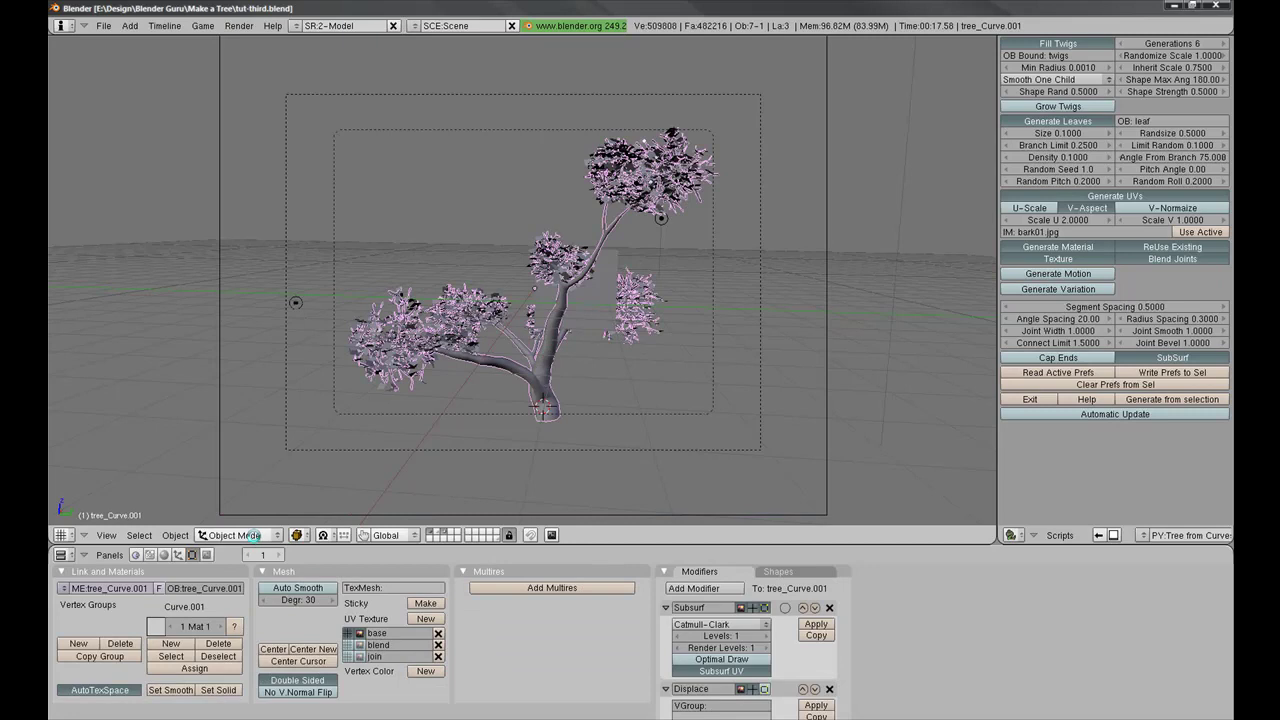
Step: Switch the tree to Weight Paint mode and disable its Subsurf modifier in the viewport
{"action": "left_click", "coordinate": [254, 535]}
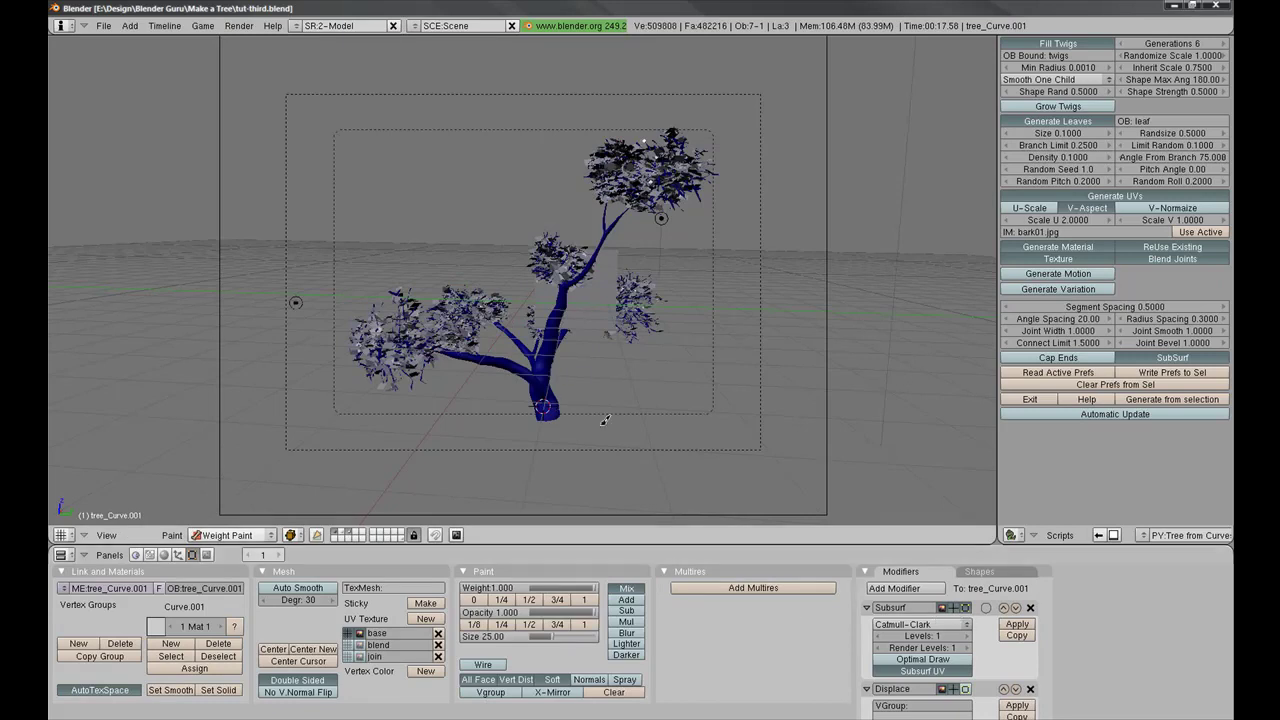
{"action": "left_click", "coordinate": [955, 608]}
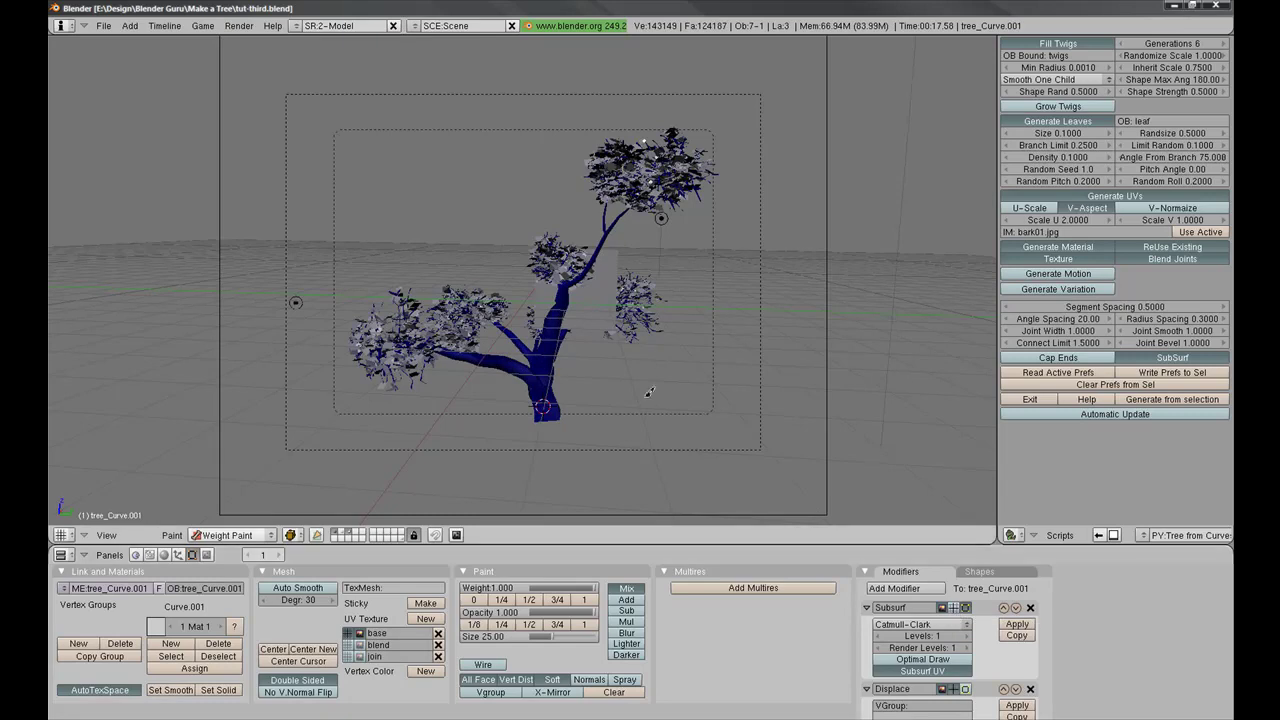
{"action": "middle_click_drag", "start_coordinate": [645, 356], "coordinate": [603, 380]}
{"action": "scroll", "coordinate": [603, 380], "scroll_direction": "up", "scroll_amount": 4}
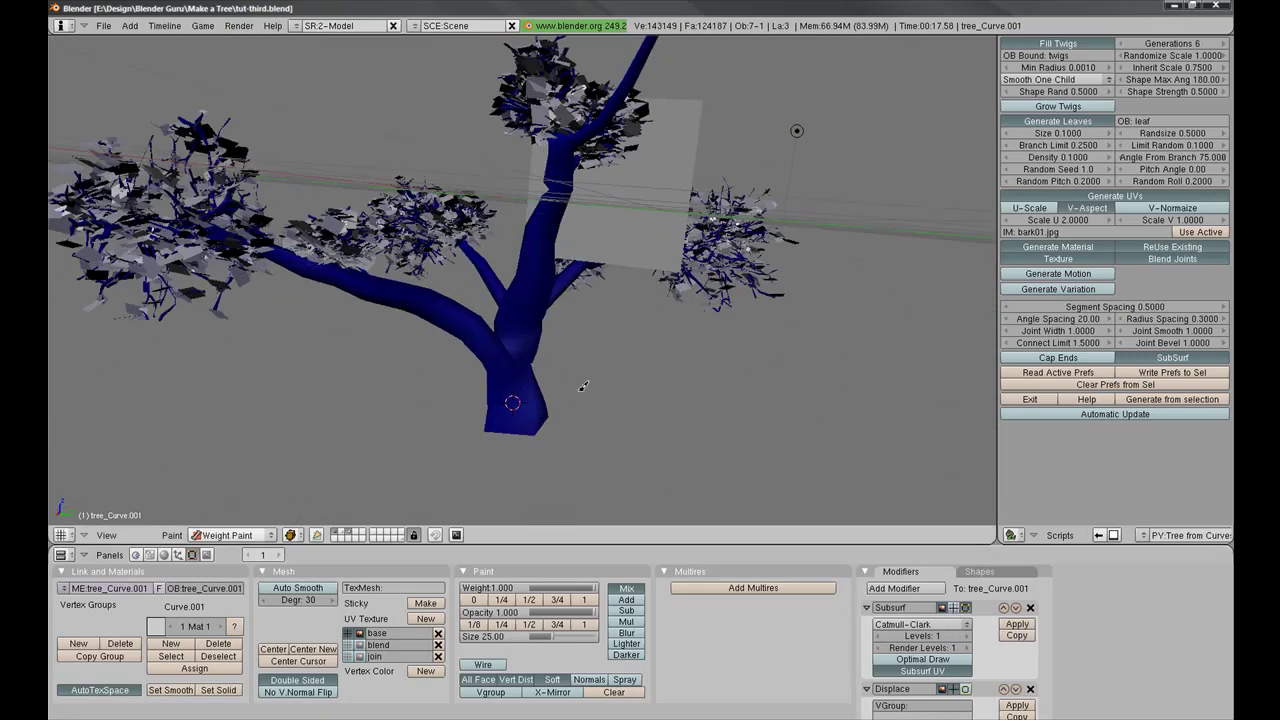
{"action": "middle_click_drag", "start_coordinate": [508, 367], "coordinate": [515, 360]}
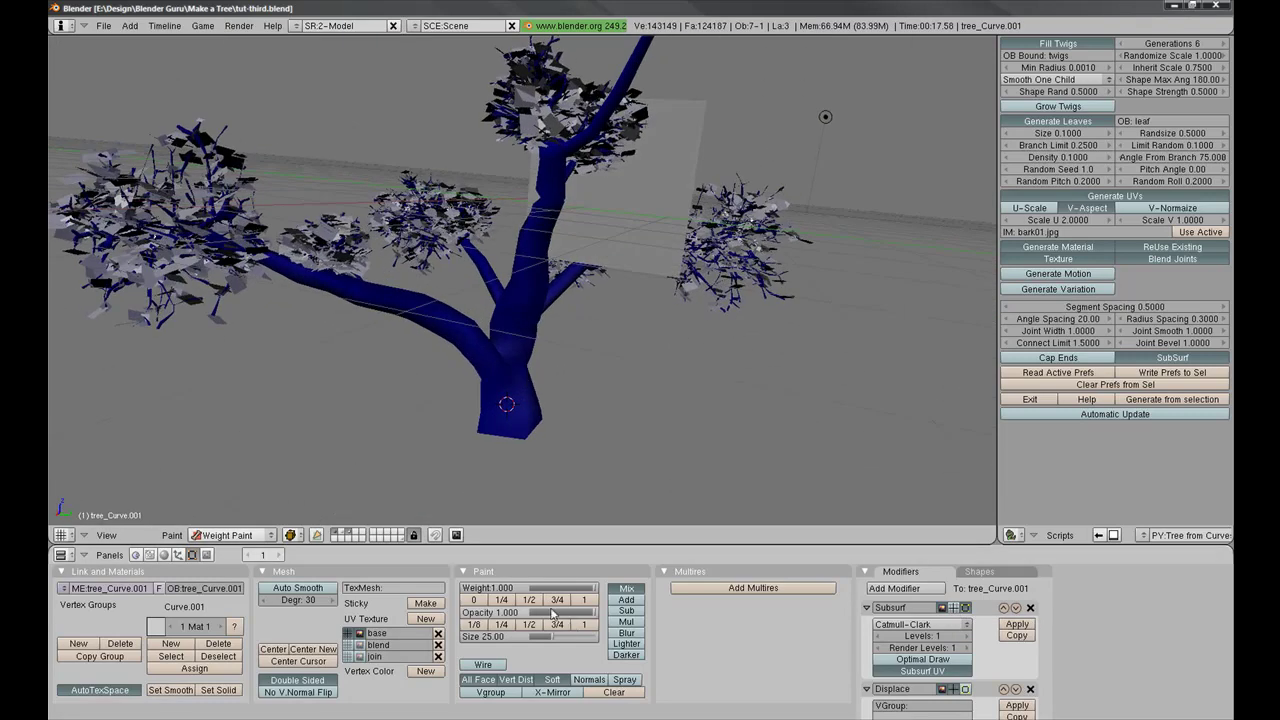
{"action": "middle_click_drag", "start_coordinate": [509, 396], "coordinate": [515, 376]}
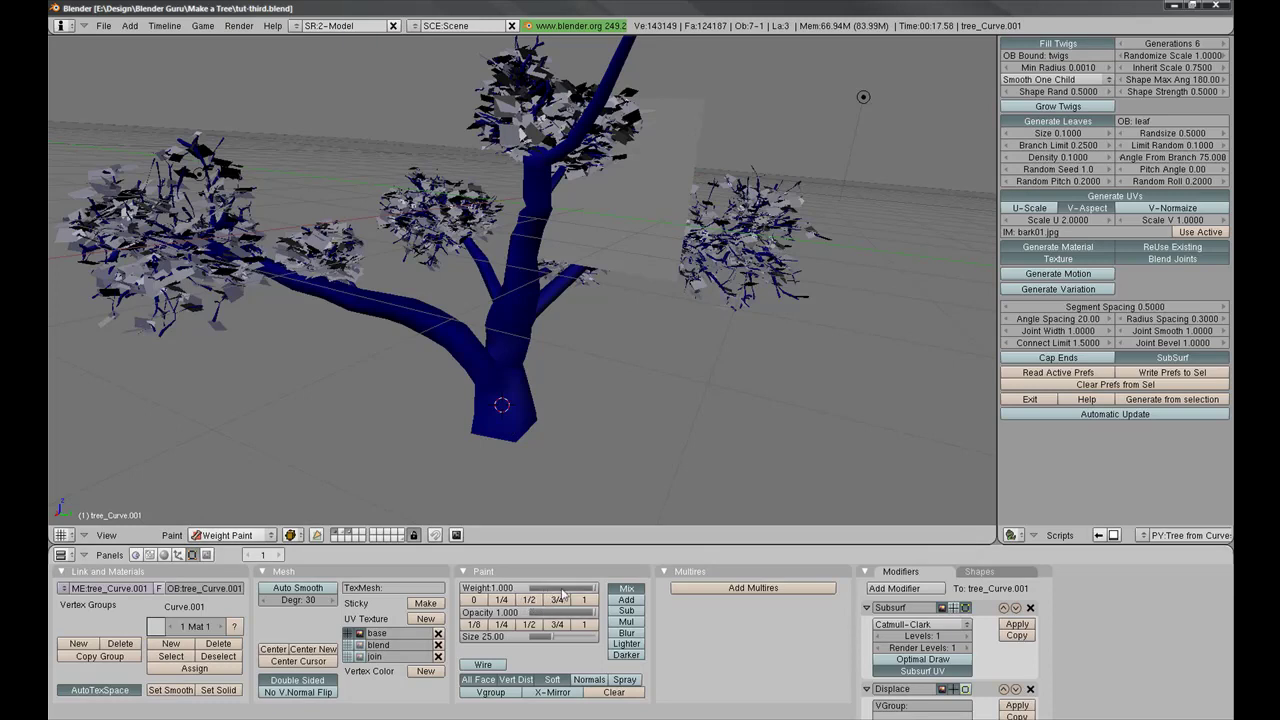
Step: Set the weight brush to opacity 0.500 and size 50, and begin painting at the base of the trunk
{"action": "left_click", "coordinate": [540, 622]}
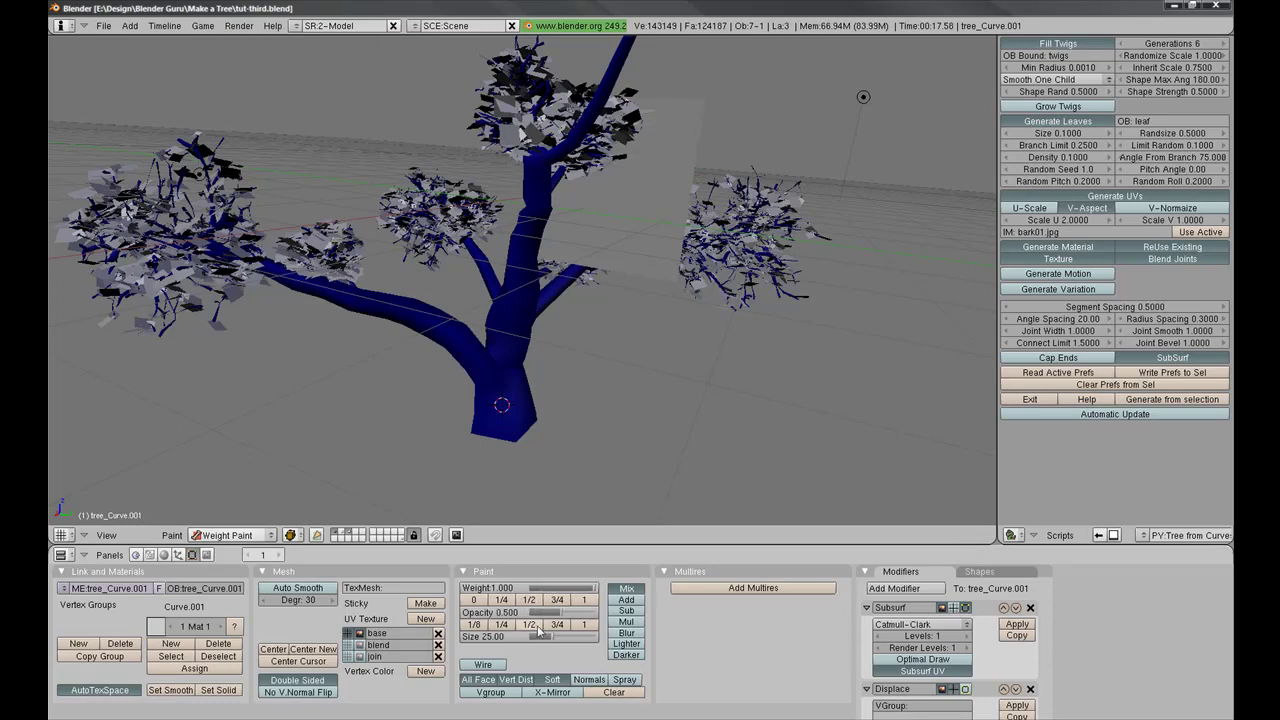
{"action": "left_click_drag", "start_coordinate": [548, 636], "coordinate": [579, 640]}
{"action": "left_click", "coordinate": [627, 680]}
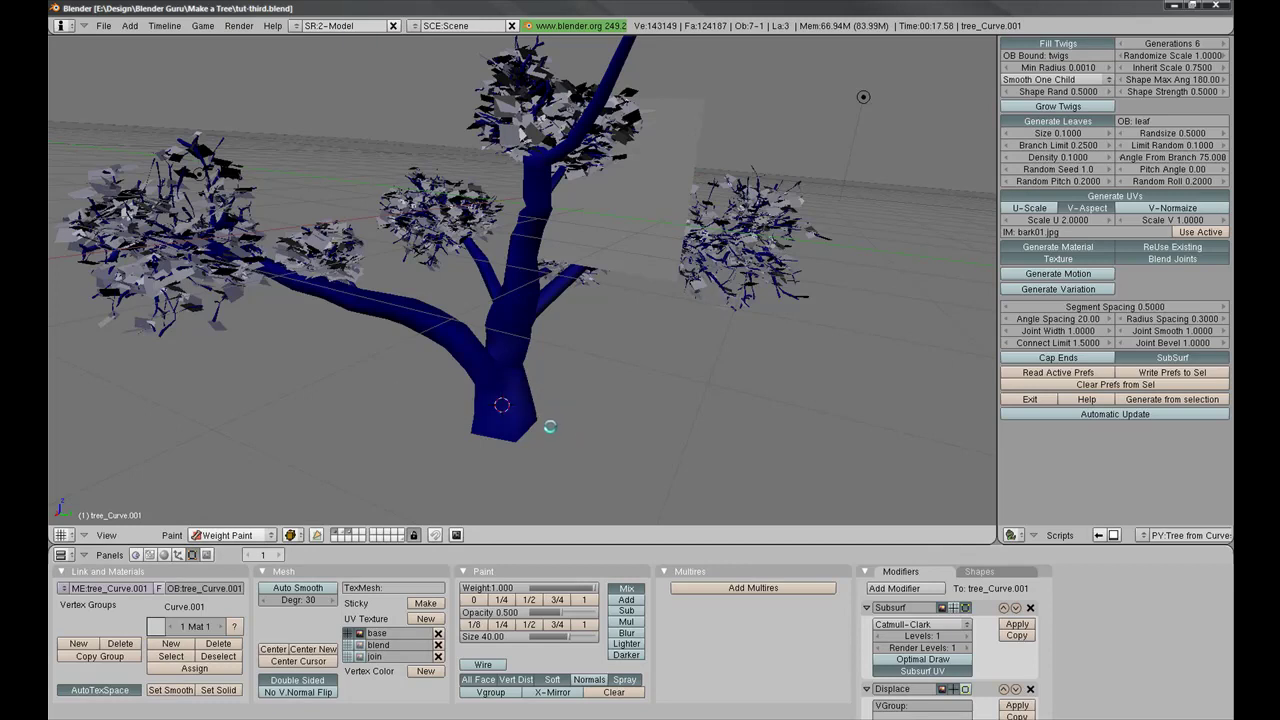
{"action": "mouse_move", "coordinate": [526, 428]}
{"action": "left_mouse_down"}
{"action": "mouse_move", "coordinate": [500, 423]}
{"action": "mouse_move", "coordinate": [525, 255]}
{"action": "mouse_move", "coordinate": [484, 398]}
{"action": "mouse_move", "coordinate": [515, 415]}
{"action": "mouse_move", "coordinate": [510, 385]}
{"action": "mouse_move", "coordinate": [494, 416]}
{"action": "mouse_move", "coordinate": [541, 430]}
{"action": "left_mouse_up"}
{"action": "left_click_drag", "start_coordinate": [569, 640], "coordinate": [583, 642]}
Step: Paint weight 1.000 at half opacity over the trunk and main branches from all sides, fading out toward the leafy twigs
{"action": "mouse_move", "coordinate": [513, 375]}
{"action": "left_mouse_down"}
{"action": "mouse_move", "coordinate": [518, 410]}
{"action": "mouse_move", "coordinate": [500, 355]}
{"action": "mouse_move", "coordinate": [514, 290]}
{"action": "mouse_move", "coordinate": [515, 385]}
{"action": "mouse_move", "coordinate": [500, 365]}
{"action": "mouse_move", "coordinate": [480, 413]}
{"action": "mouse_move", "coordinate": [515, 430]}
{"action": "mouse_move", "coordinate": [513, 318]}
{"action": "left_mouse_up"}
{"action": "middle_click_drag", "start_coordinate": [513, 318], "coordinate": [470, 370]}
{"action": "mouse_move", "coordinate": [479, 397]}
{"action": "left_mouse_down"}
{"action": "mouse_move", "coordinate": [422, 352]}
{"action": "mouse_move", "coordinate": [369, 342]}
{"action": "left_mouse_up"}
{"action": "middle_click_drag", "start_coordinate": [475, 335], "coordinate": [390, 344]}
{"action": "left_click_drag", "start_coordinate": [390, 344], "coordinate": [305, 338]}
{"action": "mouse_move", "coordinate": [305, 338]}
{"action": "middle_mouse_down"}
{"action": "mouse_move", "coordinate": [360, 340]}
{"action": "mouse_move", "coordinate": [657, 269]}
{"action": "mouse_move", "coordinate": [600, 220]}
{"action": "mouse_move", "coordinate": [480, 287]}
{"action": "mouse_move", "coordinate": [477, 247]}
{"action": "mouse_move", "coordinate": [737, 143]}
{"action": "mouse_move", "coordinate": [777, 197]}
{"action": "mouse_move", "coordinate": [571, 250]}
{"action": "mouse_move", "coordinate": [612, 300]}
{"action": "middle_mouse_up"}
{"action": "mouse_move", "coordinate": [593, 198]}
{"action": "middle_mouse_down"}
{"action": "mouse_move", "coordinate": [620, 170]}
{"action": "mouse_move", "coordinate": [610, 130]}
{"action": "middle_mouse_up"}
{"action": "left_click_drag", "start_coordinate": [610, 130], "coordinate": [546, 180]}
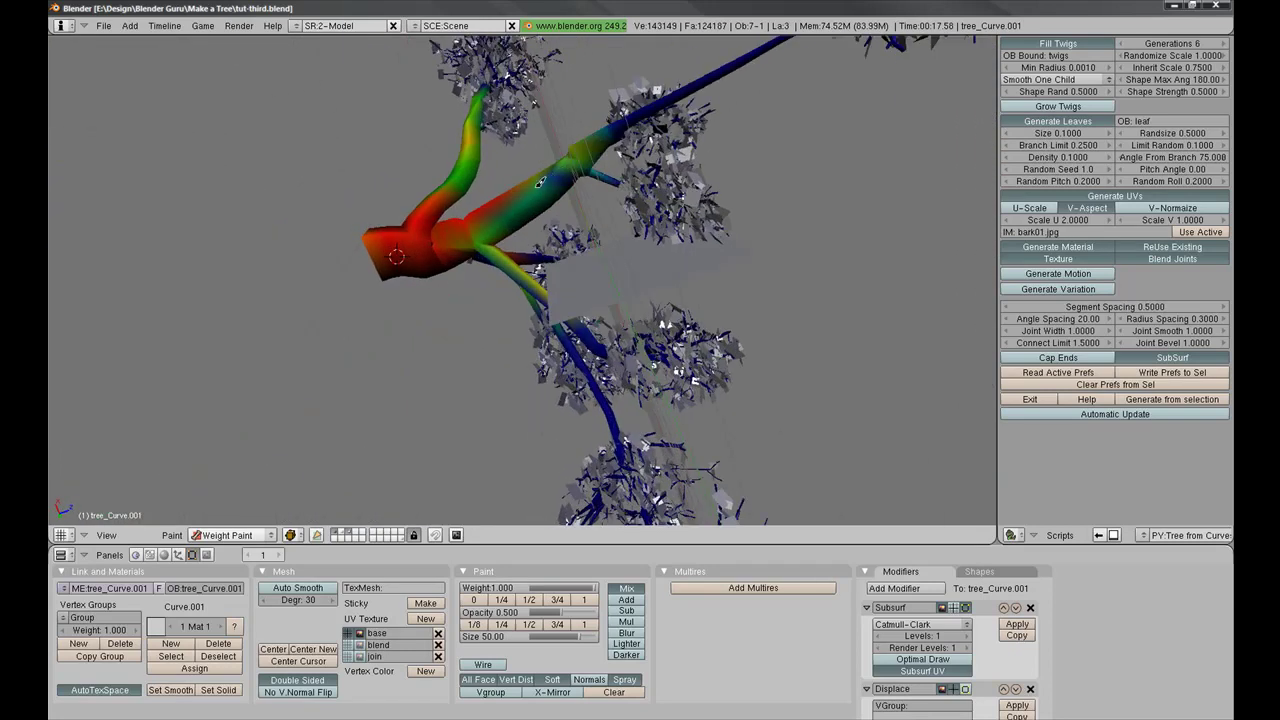
{"action": "mouse_move", "coordinate": [546, 180]}
{"action": "middle_mouse_down"}
{"action": "mouse_move", "coordinate": [680, 115]}
{"action": "mouse_move", "coordinate": [590, 118]}
{"action": "mouse_move", "coordinate": [777, 231]}
{"action": "mouse_move", "coordinate": [703, 208]}
{"action": "mouse_move", "coordinate": [704, 267]}
{"action": "middle_mouse_up"}
{"action": "left_click_drag", "start_coordinate": [428, 268], "coordinate": [404, 136]}
{"action": "mouse_move", "coordinate": [404, 136]}
{"action": "middle_mouse_down"}
{"action": "mouse_move", "coordinate": [778, 170]}
{"action": "mouse_move", "coordinate": [930, 76]}
{"action": "mouse_move", "coordinate": [993, 150]}
{"action": "middle_mouse_up"}
{"action": "left_click_drag", "start_coordinate": [338, 393], "coordinate": [392, 326]}
{"action": "mouse_move", "coordinate": [562, 327]}
{"action": "middle_mouse_down"}
{"action": "mouse_move", "coordinate": [514, 326]}
{"action": "mouse_move", "coordinate": [500, 291]}
{"action": "middle_mouse_up"}
{"action": "left_click_drag", "start_coordinate": [500, 291], "coordinate": [540, 280]}
{"action": "mouse_move", "coordinate": [540, 280]}
{"action": "middle_mouse_down"}
{"action": "mouse_move", "coordinate": [560, 300]}
{"action": "mouse_move", "coordinate": [598, 293]}
{"action": "middle_mouse_up"}
{"action": "mouse_move", "coordinate": [598, 293]}
{"action": "left_mouse_down"}
{"action": "mouse_move", "coordinate": [618, 326]}
{"action": "mouse_move", "coordinate": [574, 257]}
{"action": "left_mouse_up"}
{"action": "mouse_move", "coordinate": [574, 257]}
{"action": "middle_mouse_down"}
{"action": "mouse_move", "coordinate": [651, 200]}
{"action": "mouse_move", "coordinate": [615, 283]}
{"action": "mouse_move", "coordinate": [700, 80]}
{"action": "mouse_move", "coordinate": [640, 370]}
{"action": "middle_mouse_up"}
{"action": "left_click_drag", "start_coordinate": [618, 394], "coordinate": [561, 326]}
{"action": "mouse_move", "coordinate": [561, 326]}
{"action": "middle_mouse_down"}
{"action": "mouse_move", "coordinate": [547, 399]}
{"action": "mouse_move", "coordinate": [490, 260]}
{"action": "mouse_move", "coordinate": [474, 318]}
{"action": "mouse_move", "coordinate": [755, 304]}
{"action": "mouse_move", "coordinate": [725, 315]}
{"action": "mouse_move", "coordinate": [652, 302]}
{"action": "middle_mouse_up"}
{"action": "left_click_drag", "start_coordinate": [618, 304], "coordinate": [706, 199]}
{"action": "mouse_move", "coordinate": [700, 285]}
{"action": "middle_mouse_down"}
{"action": "mouse_move", "coordinate": [608, 290]}
{"action": "mouse_move", "coordinate": [593, 260]}
{"action": "mouse_move", "coordinate": [558, 276]}
{"action": "middle_mouse_up"}
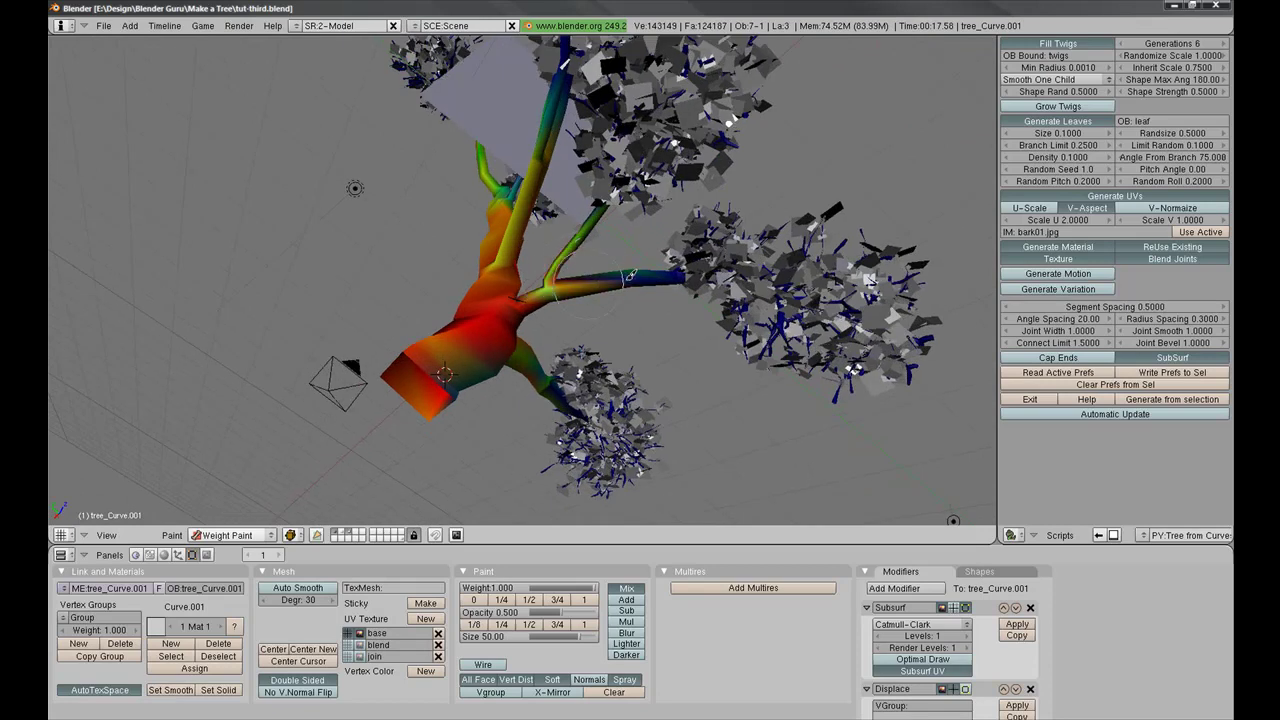
{"action": "mouse_move", "coordinate": [614, 247]}
{"action": "middle_mouse_down"}
{"action": "mouse_move", "coordinate": [560, 288]}
{"action": "mouse_move", "coordinate": [632, 292]}
{"action": "mouse_move", "coordinate": [681, 345]}
{"action": "middle_mouse_up"}
{"action": "scroll", "coordinate": [520, 437], "scroll_direction": "up", "scroll_amount": 5}
{"action": "left_click_drag", "start_coordinate": [427, 320], "coordinate": [430, 285]}
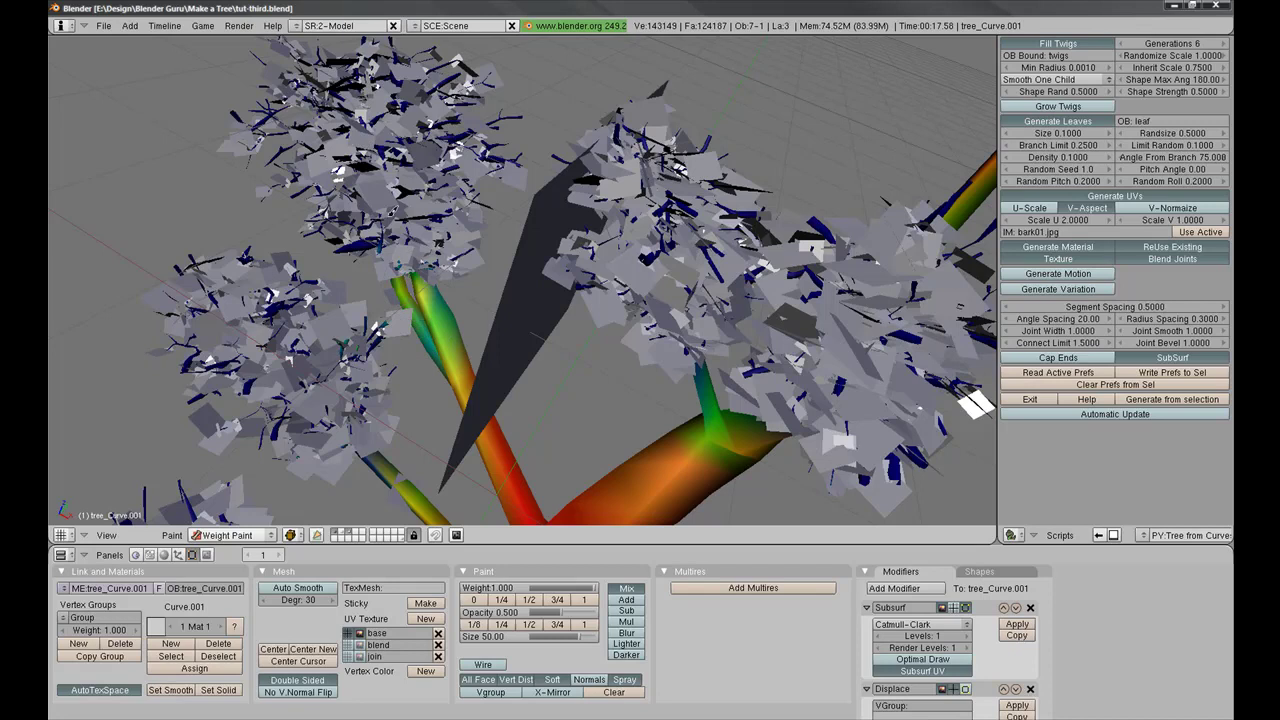
{"action": "mouse_move", "coordinate": [559, 404]}
{"action": "middle_mouse_down"}
{"action": "mouse_move", "coordinate": [600, 390]}
{"action": "mouse_move", "coordinate": [594, 357]}
{"action": "mouse_move", "coordinate": [679, 364]}
{"action": "mouse_move", "coordinate": [600, 430]}
{"action": "mouse_move", "coordinate": [711, 404]}
{"action": "middle_mouse_up"}
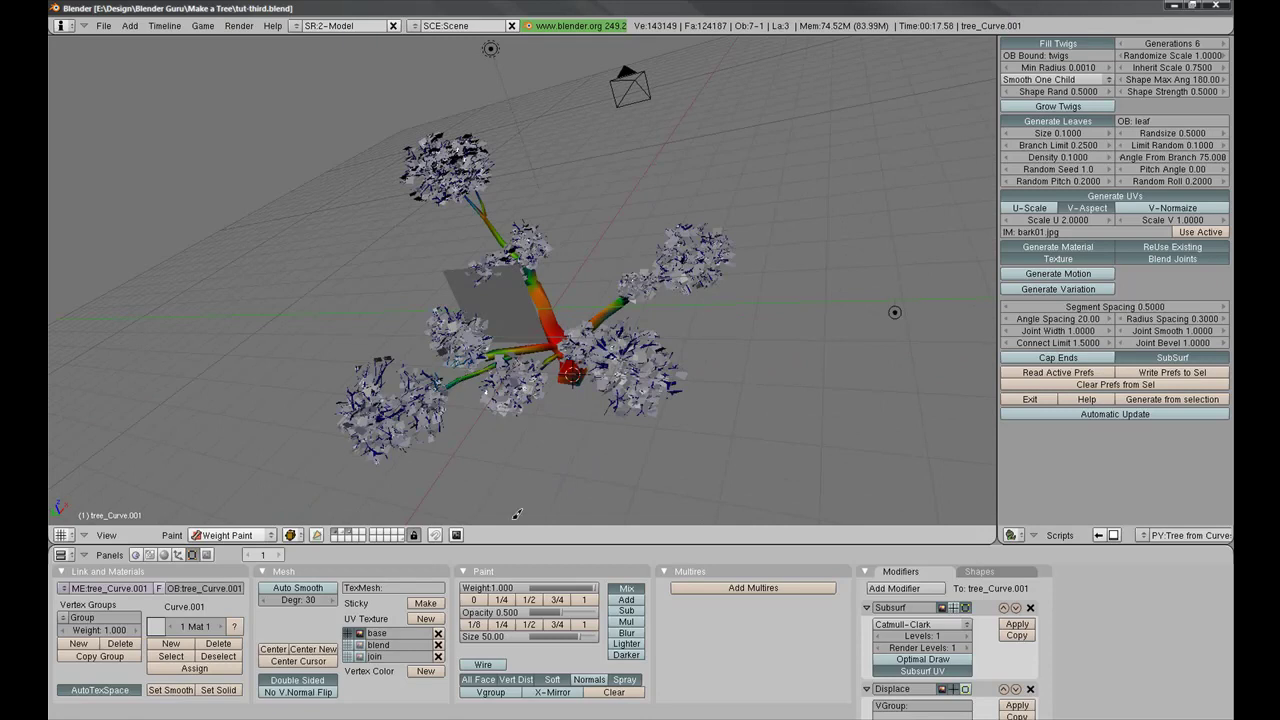
Step: Return the tree to Object Mode and save over the current tut-third.blend file
{"action": "left_click", "coordinate": [232, 535]}
{"action": "left_click", "coordinate": [228, 532]}
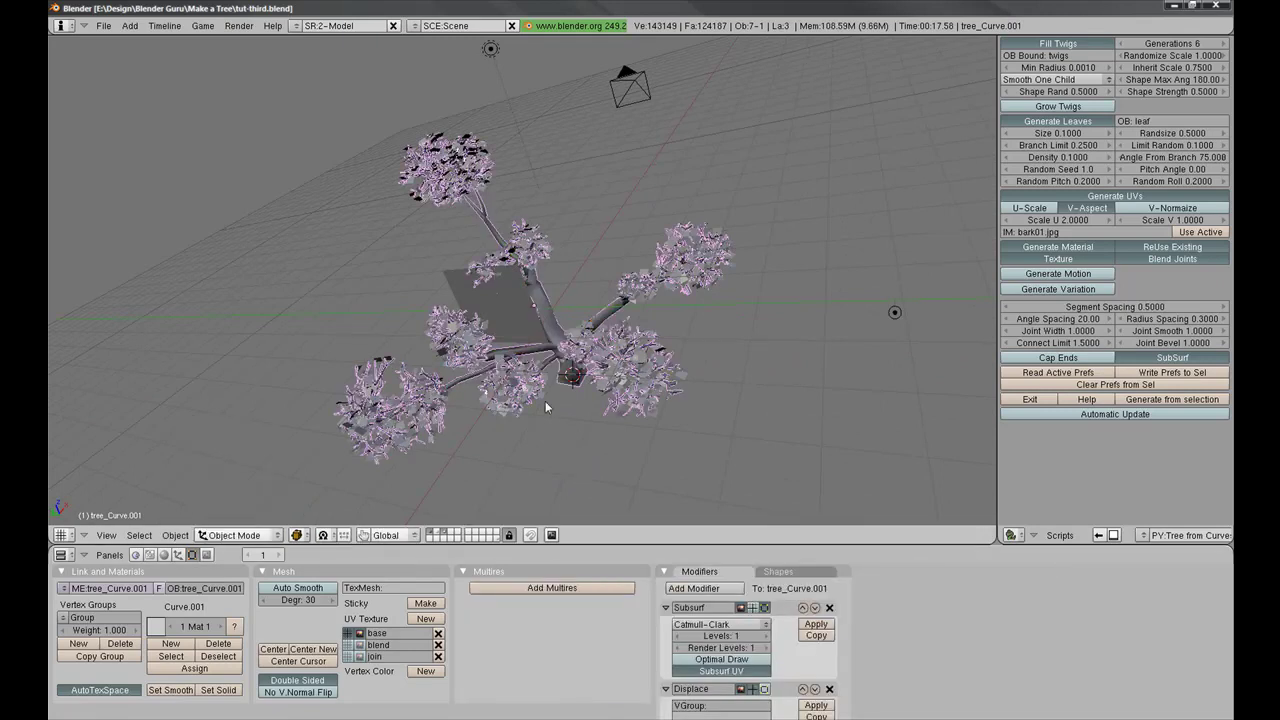
{"action": "key", "text": "ctrl+w"}
{"action": "left_click", "coordinate": [544, 401]}
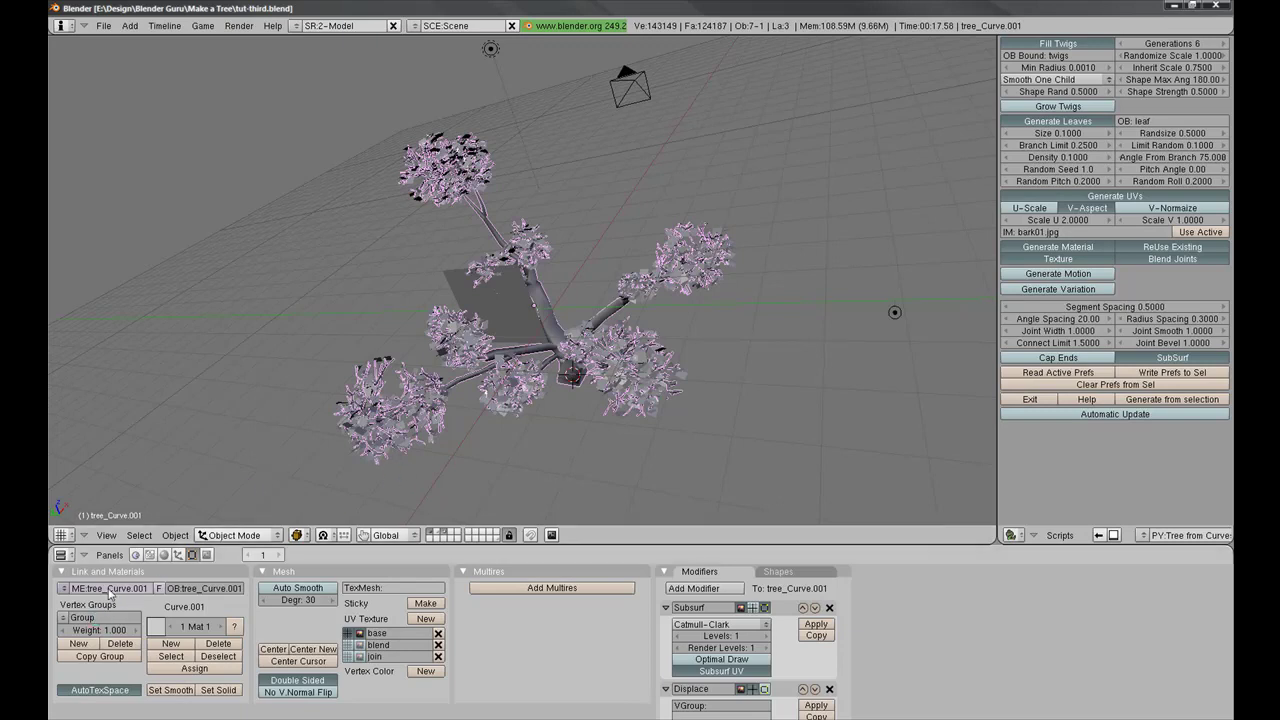
Step: Set the tree's Displace modifier strength to 0.1 and limit it to the vertex group named Group
{"action": "scroll", "coordinate": [715, 652], "scroll_direction": "down", "scroll_amount": 2}
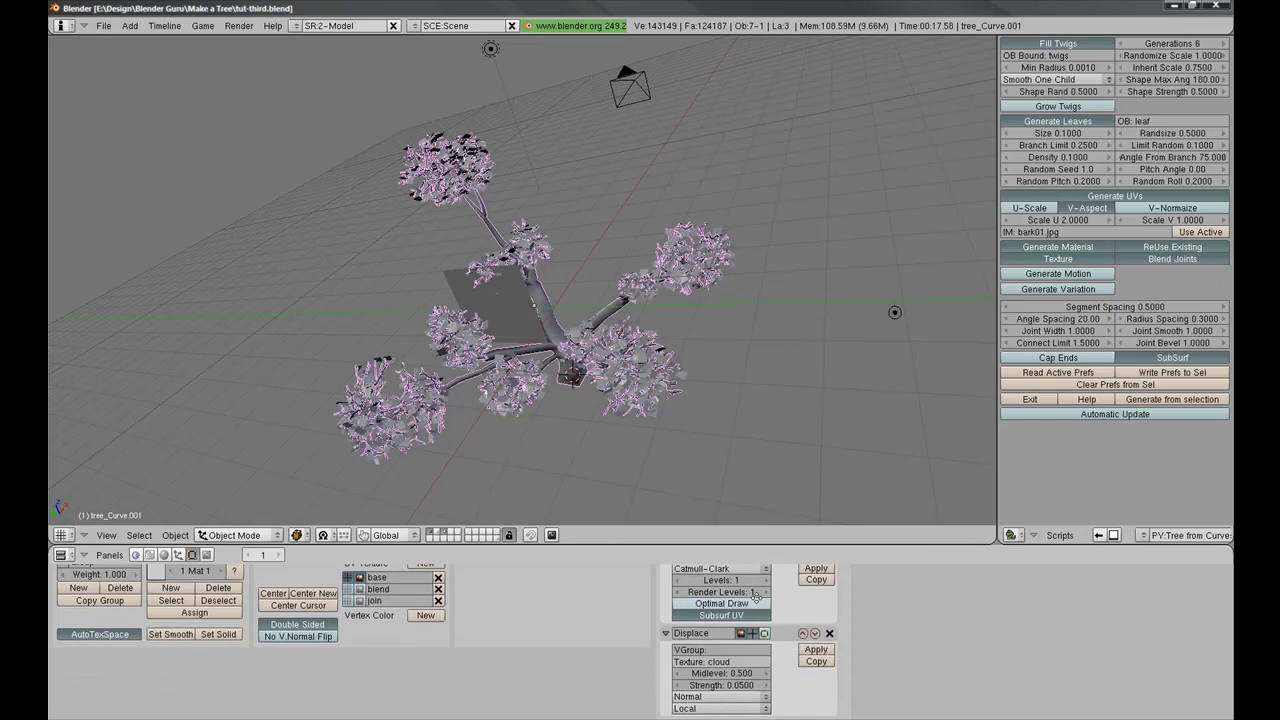
{"action": "left_click", "coordinate": [724, 648]}
{"action": "key", "text": "Escape"}
{"action": "left_click", "coordinate": [762, 682]}
{"action": "type", "text": "0.1"}
{"action": "key", "text": "Return"}
{"action": "scroll", "coordinate": [515, 281], "scroll_direction": "up", "scroll_amount": 3}
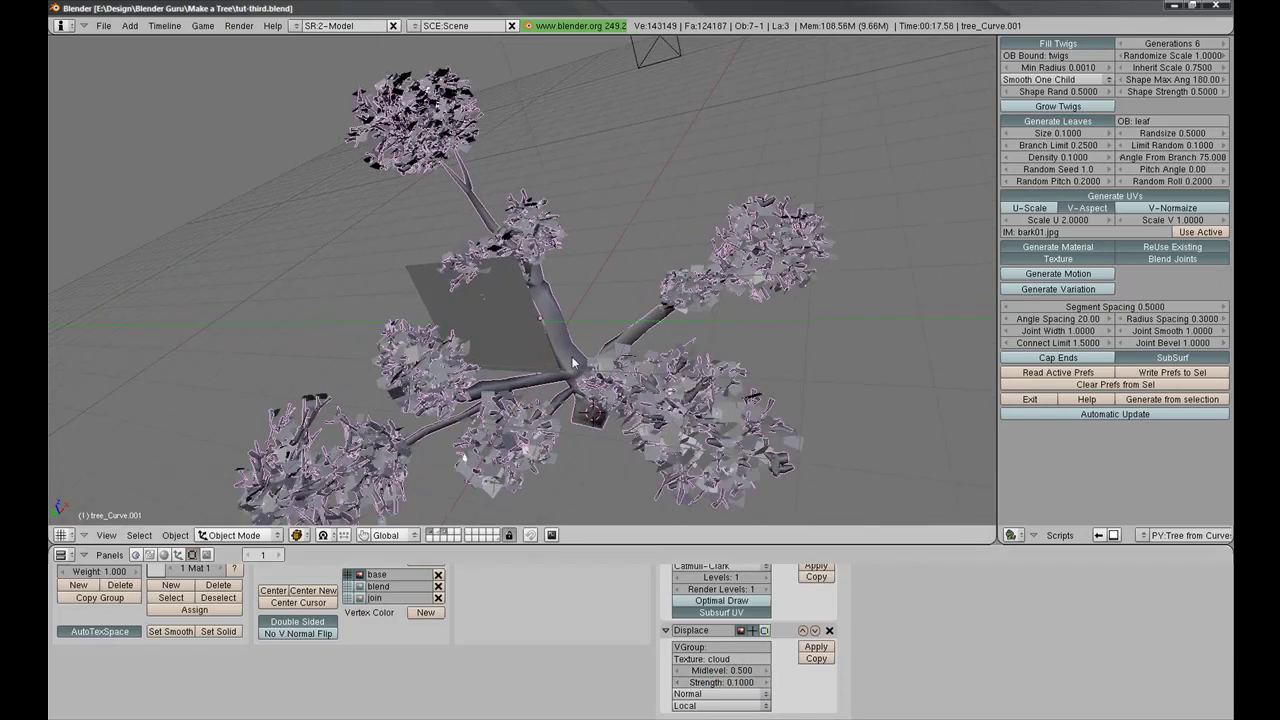
{"action": "middle_click_drag", "start_coordinate": [515, 281], "coordinate": [680, 360]}
{"action": "left_click", "coordinate": [724, 648]}
{"action": "key", "text": "Return"}
{"action": "middle_click_drag", "start_coordinate": [566, 393], "coordinate": [590, 360]}
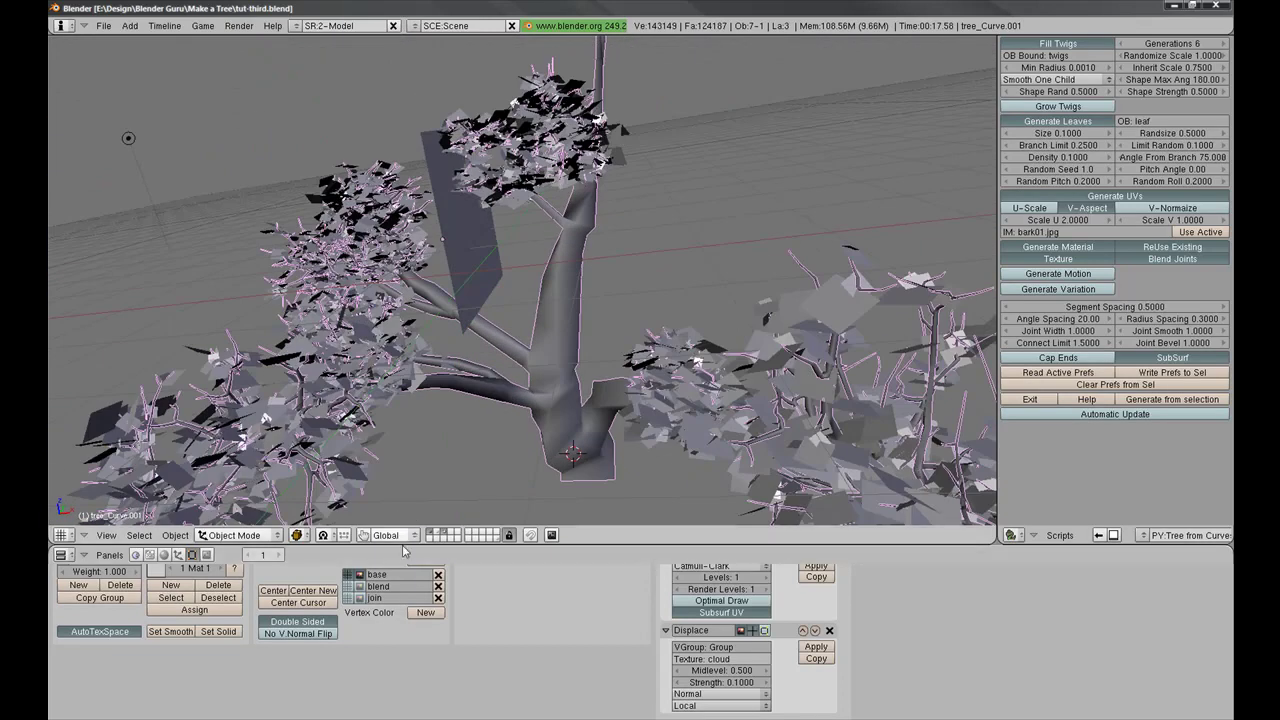
Step: Switch to the camera view, save over the file, and render the tree to check the displacement
{"action": "scroll", "coordinate": [400, 610], "scroll_direction": "up", "scroll_amount": 3}
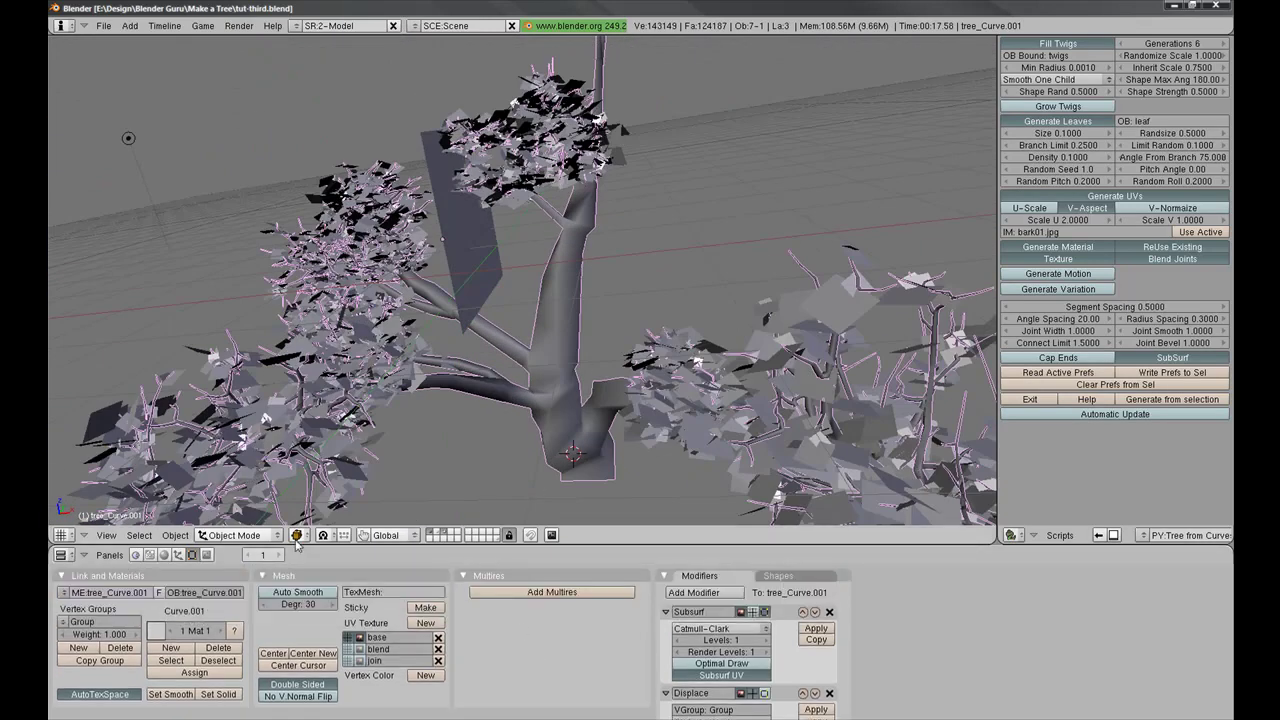
{"action": "key", "text": "KP_0"}
{"action": "key", "text": "ctrl+w"}
{"action": "key", "text": "Return"}
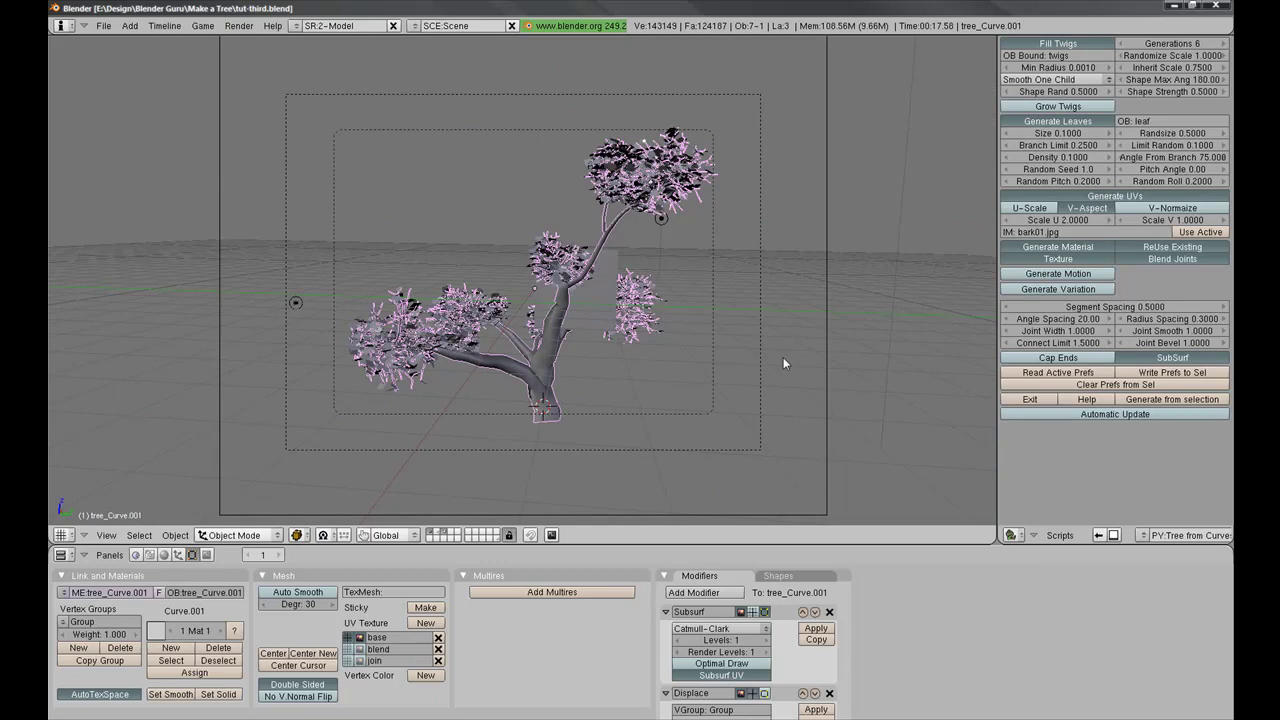
{"action": "key", "text": "F12"}
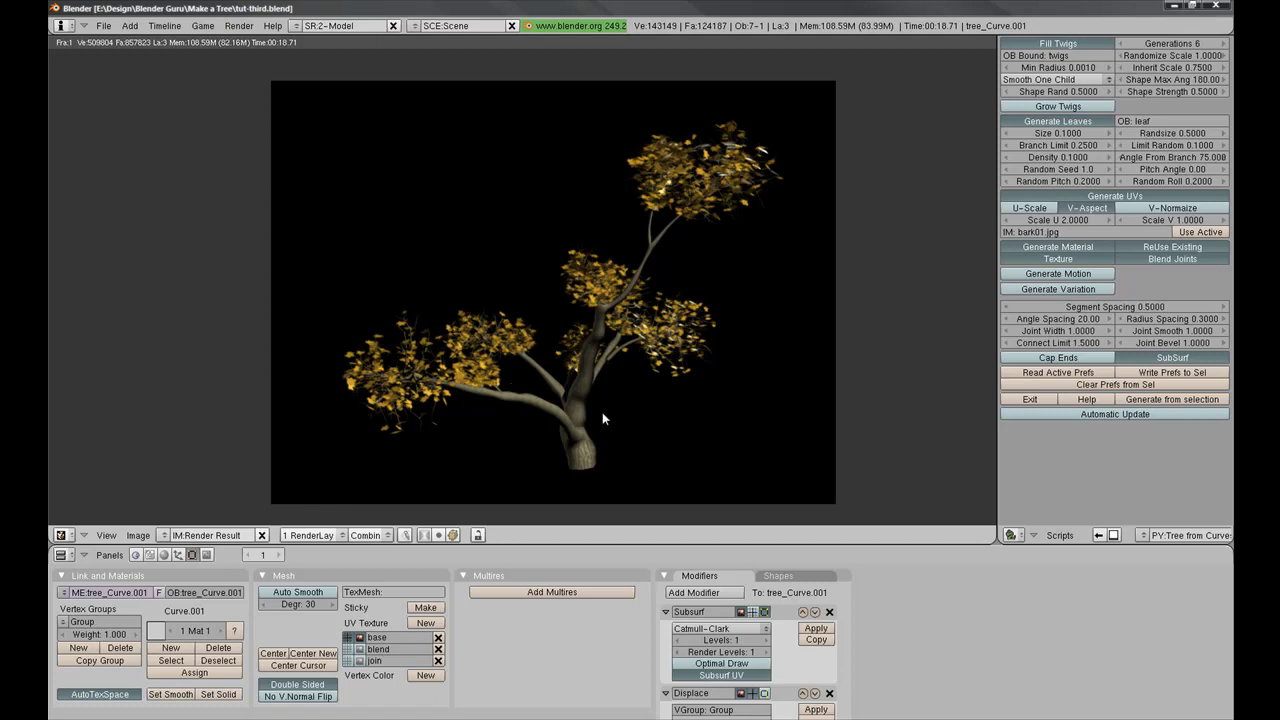
{"action": "key", "text": "Escape"}
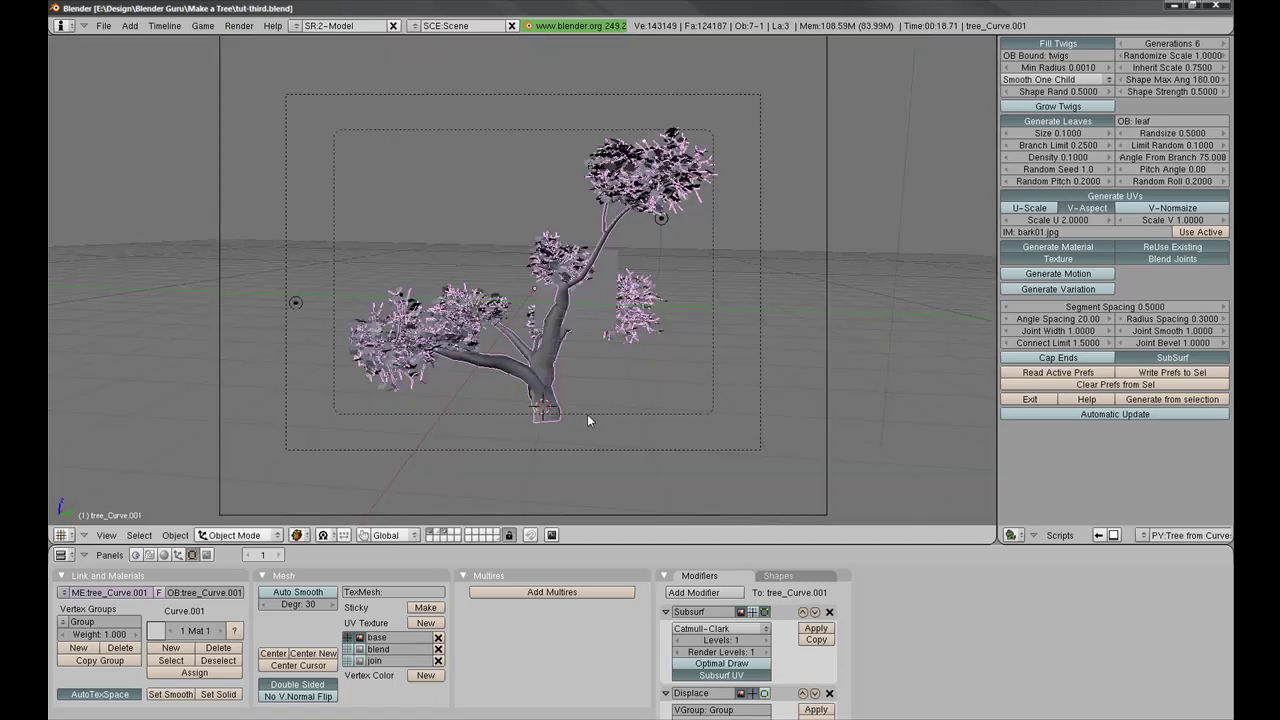
Step: Select the leaf plane behind the tree and scale it down to about 0.6 of its size
{"action": "scroll", "coordinate": [635, 293], "scroll_direction": "up", "scroll_amount": 1}
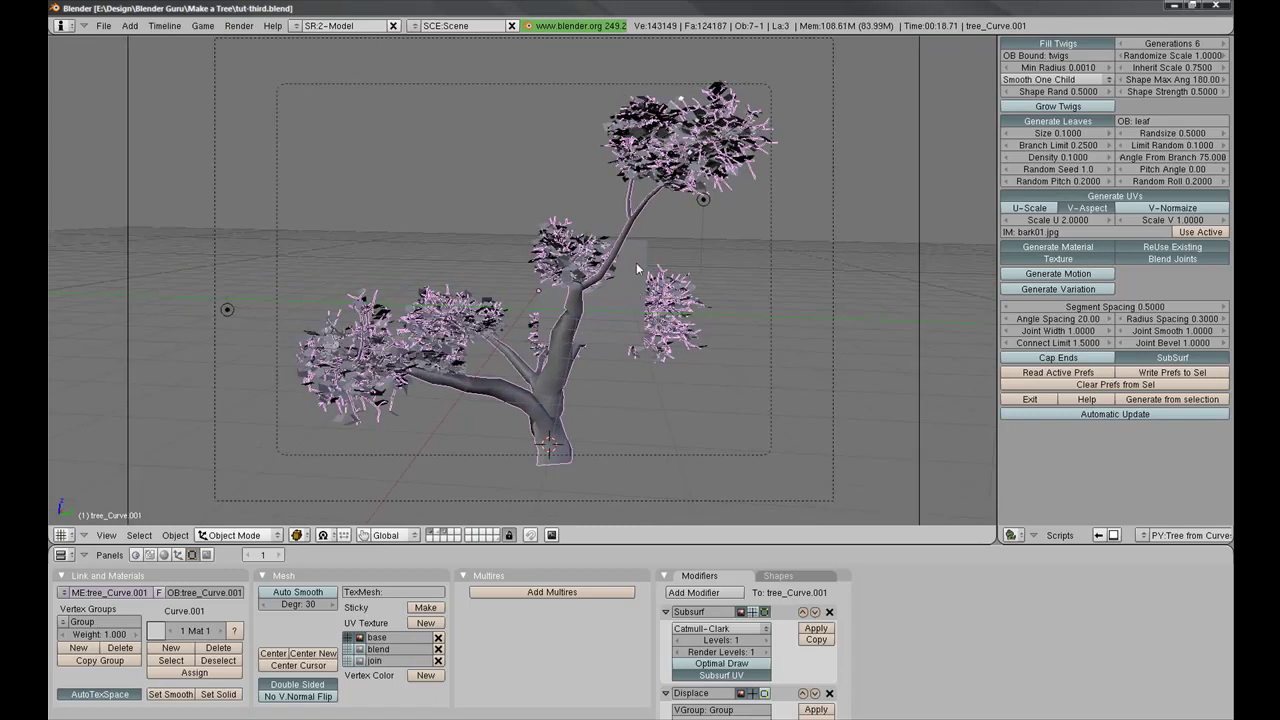
{"action": "right_click", "coordinate": [636, 262]}
{"action": "key", "text": "s"}
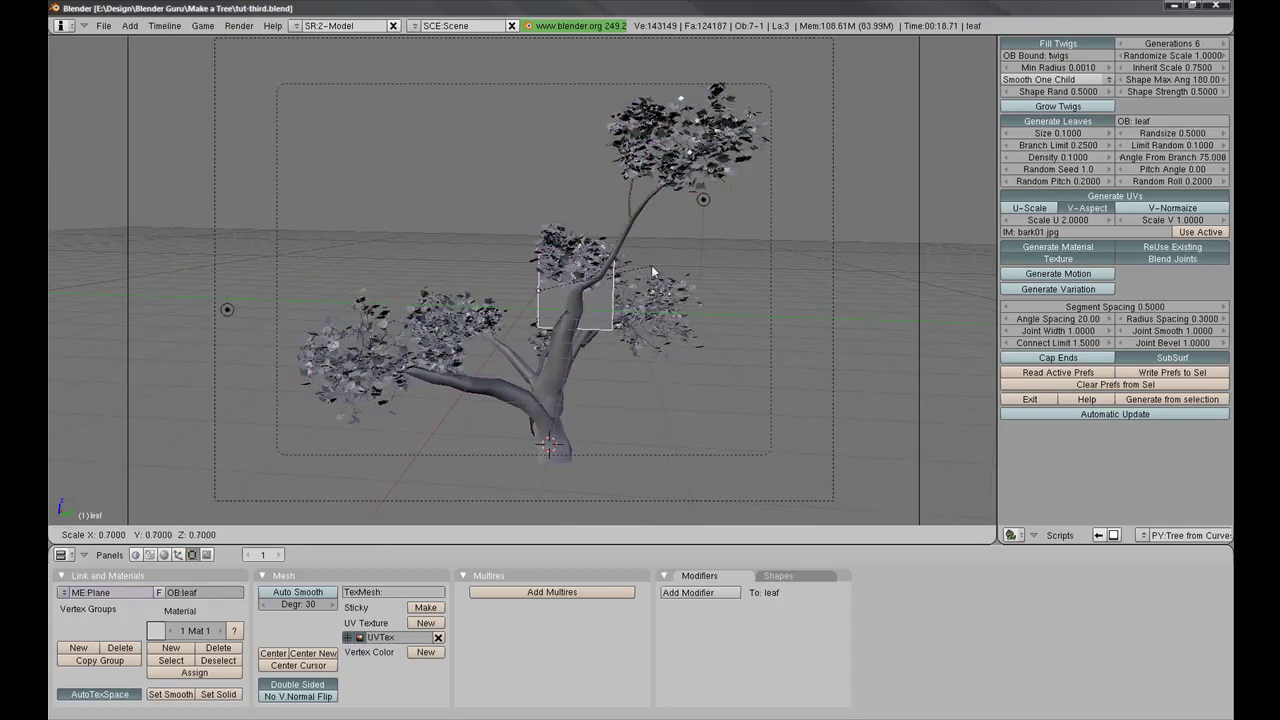
{"action": "left_click", "coordinate": [655, 270]}
Step: Select the first texture slot of the leaf material, Tex.001, and enable nodes for it
{"action": "left_click", "coordinate": [164, 554]}
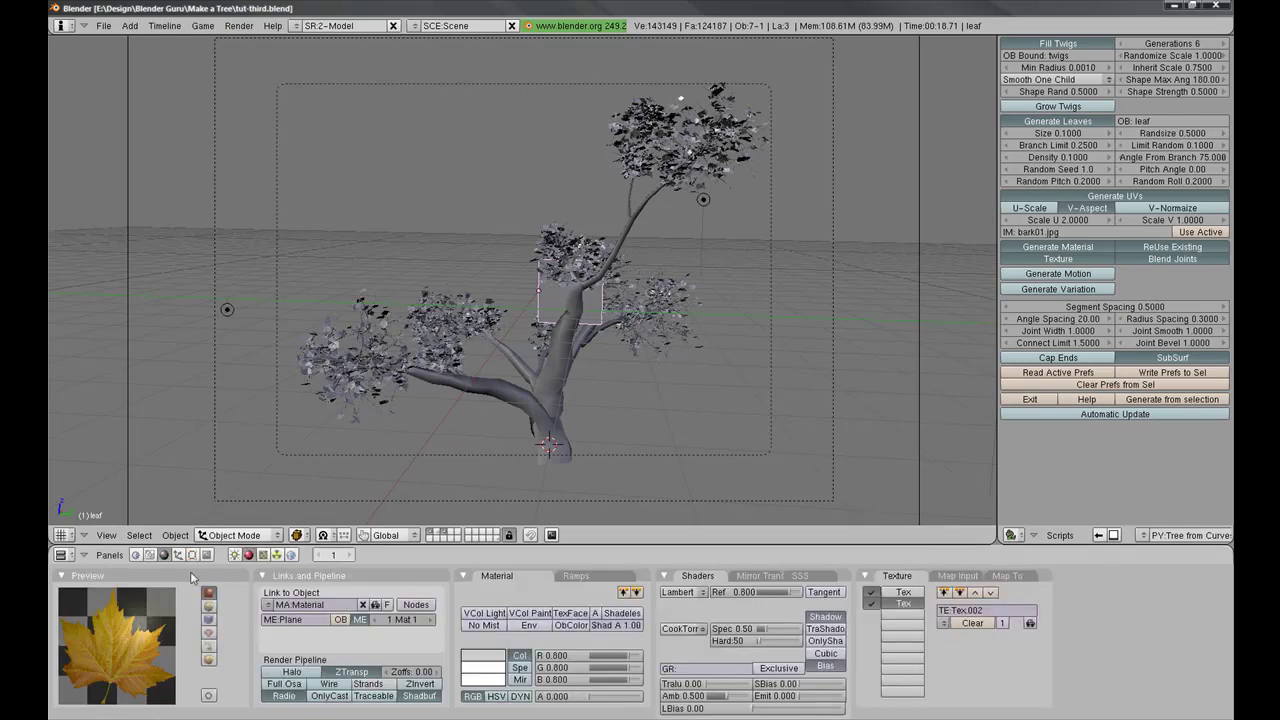
{"action": "left_click", "coordinate": [263, 555]}
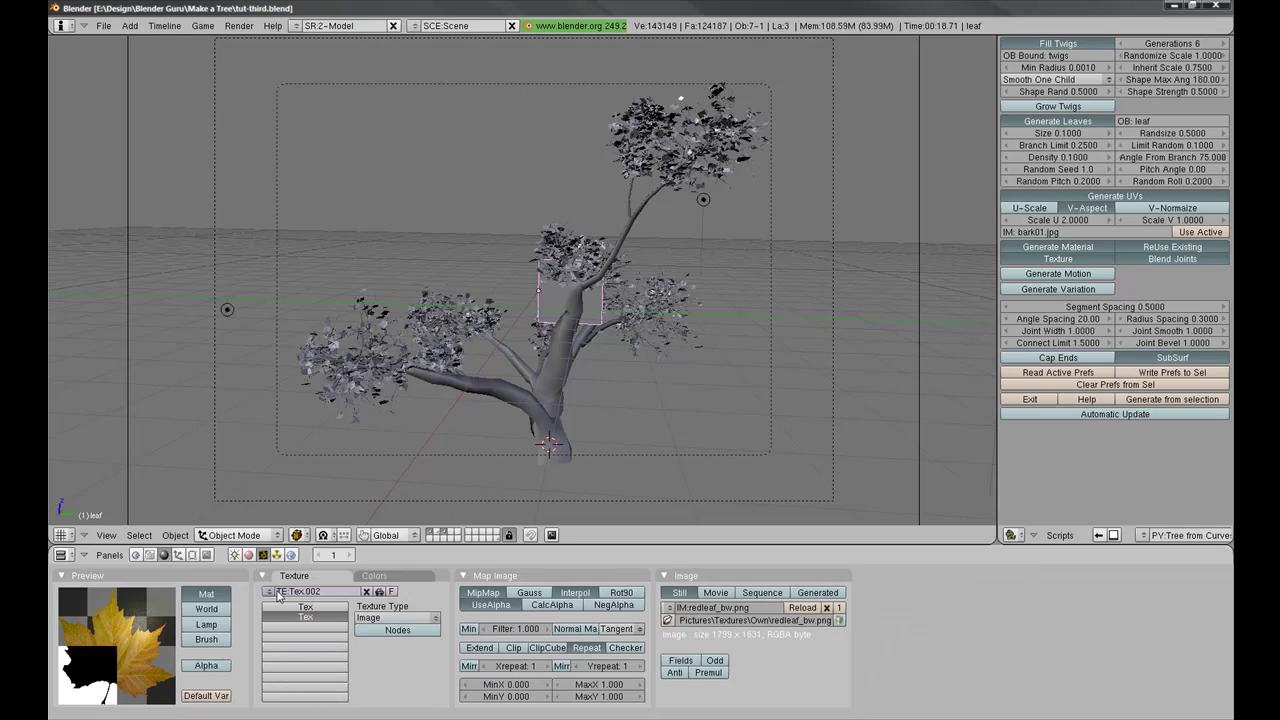
{"action": "left_click", "coordinate": [330, 607]}
{"action": "left_click", "coordinate": [423, 617]}
{"action": "left_click", "coordinate": [423, 611]}
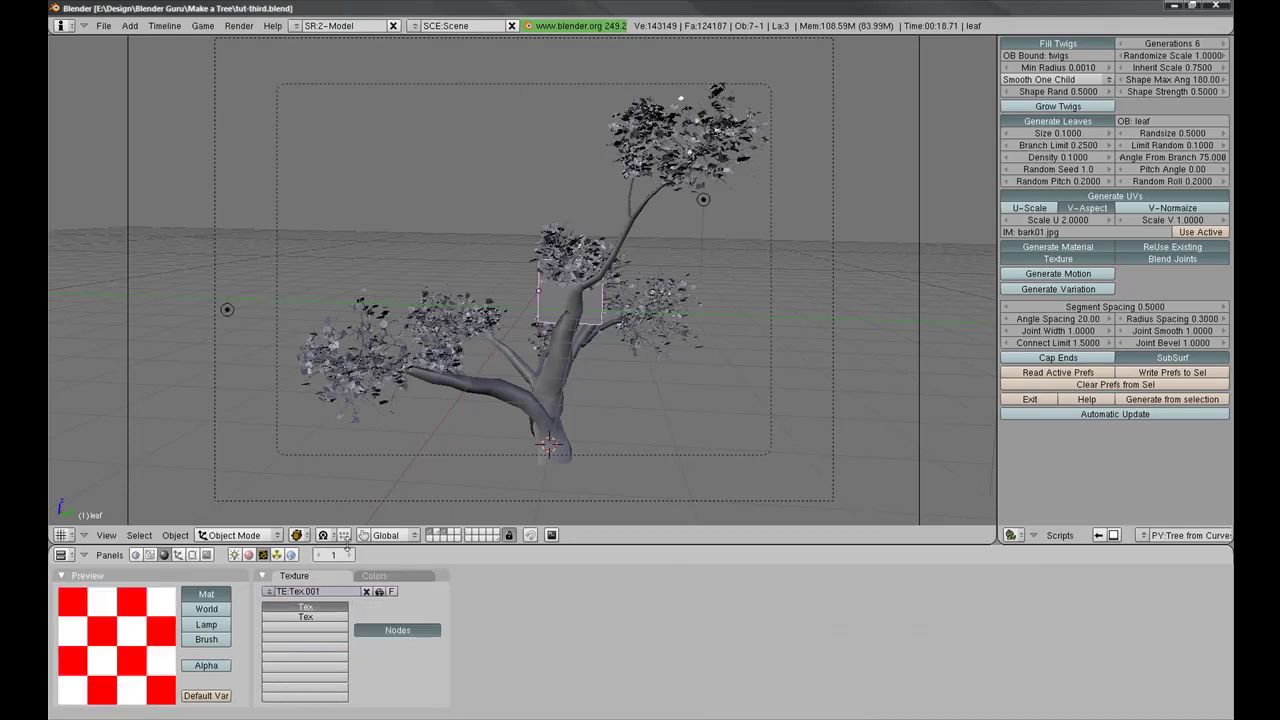
Step: Show the leaf's texture nodes in the Node Editor and delete the default pattern node, keeping only Output
{"action": "left_click", "coordinate": [84, 536]}
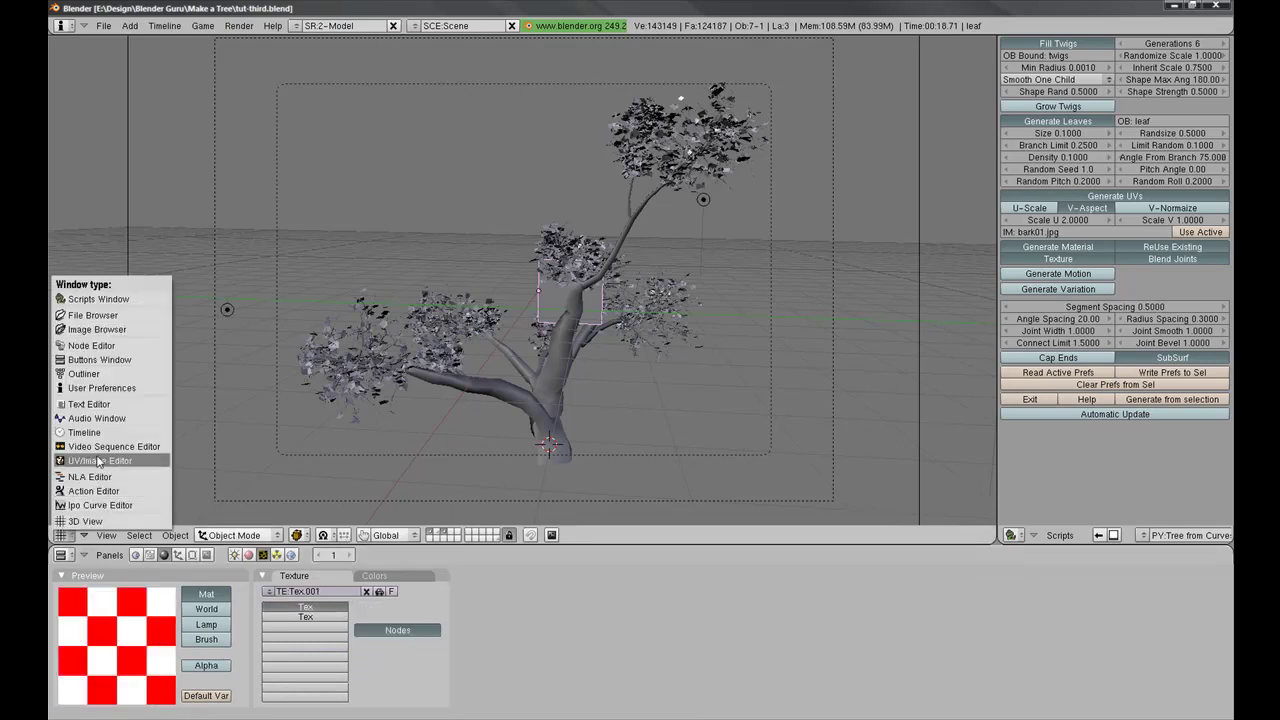
{"action": "left_click", "coordinate": [90, 345]}
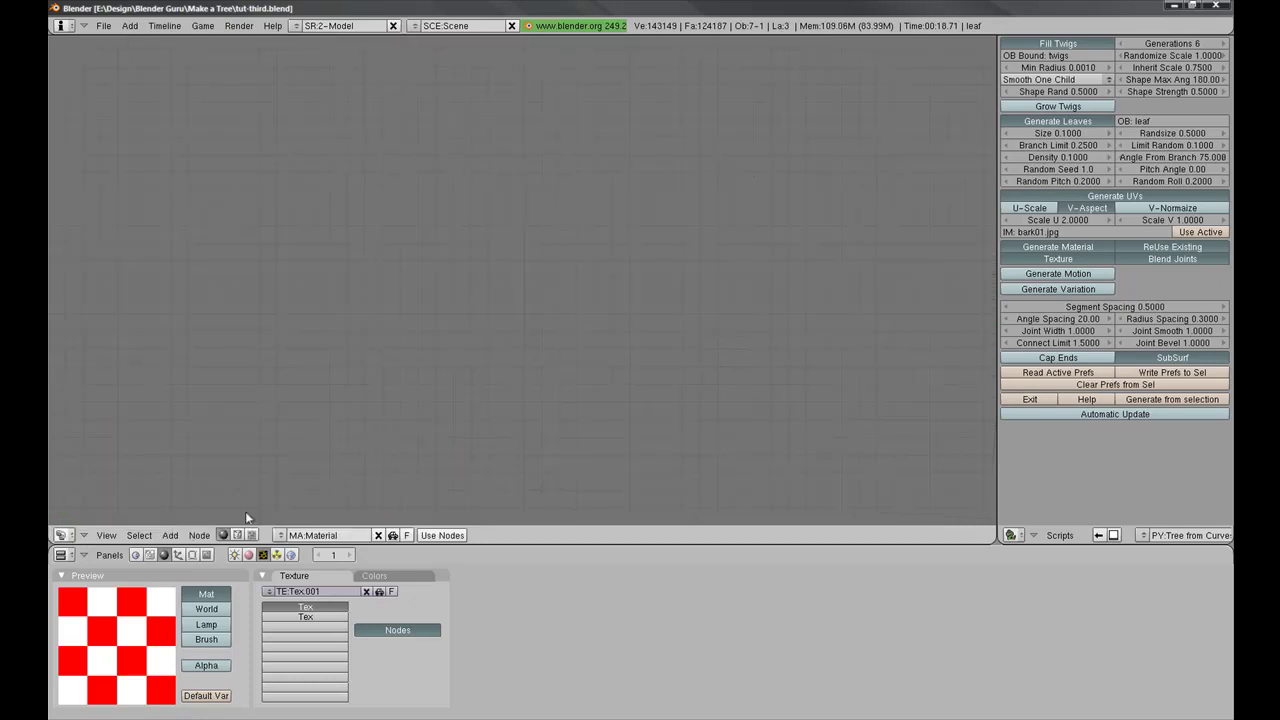
{"action": "left_click", "coordinate": [251, 535]}
{"action": "left_click", "coordinate": [442, 535]}
{"action": "middle_click_drag", "start_coordinate": [169, 366], "coordinate": [565, 282]}
{"action": "left_click", "coordinate": [479, 241]}
{"action": "key", "text": "x"}
Step: Add an Image input node well before the Output node and assign redleaf_b.png to it
{"action": "left_click", "coordinate": [170, 535]}
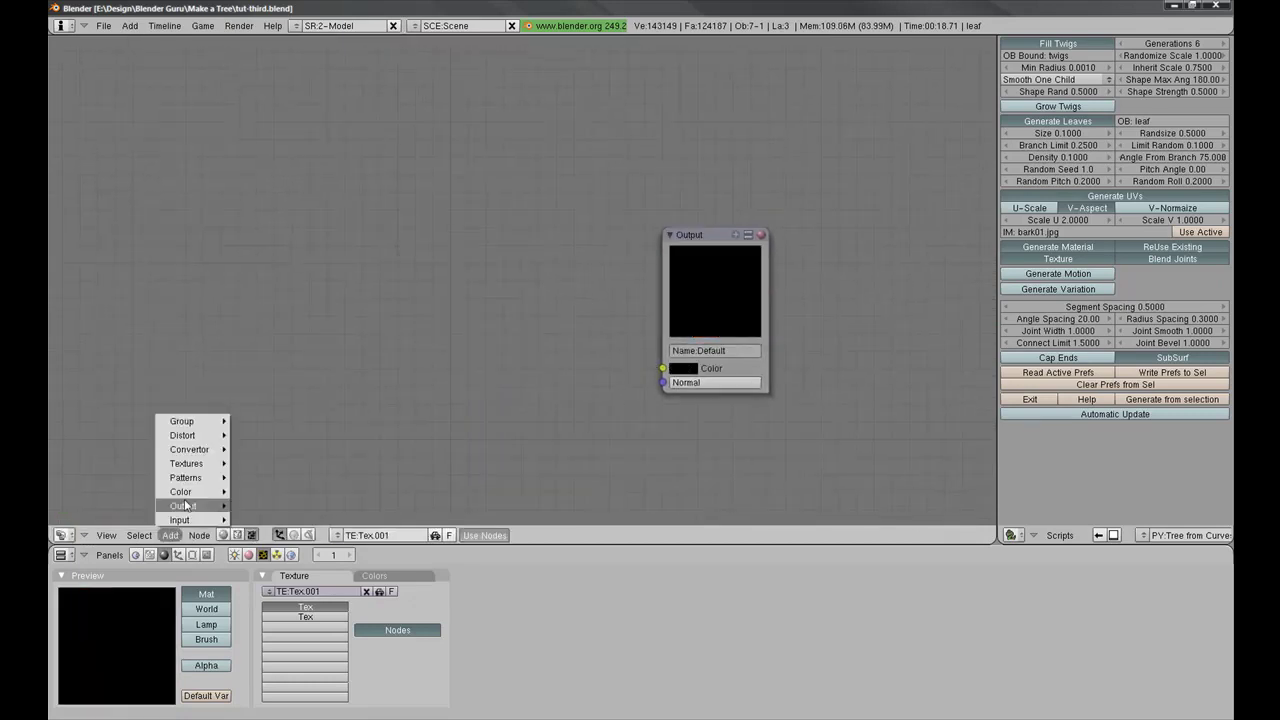
{"action": "mouse_move", "coordinate": [185, 520]}
{"action": "left_click", "coordinate": [262, 521]}
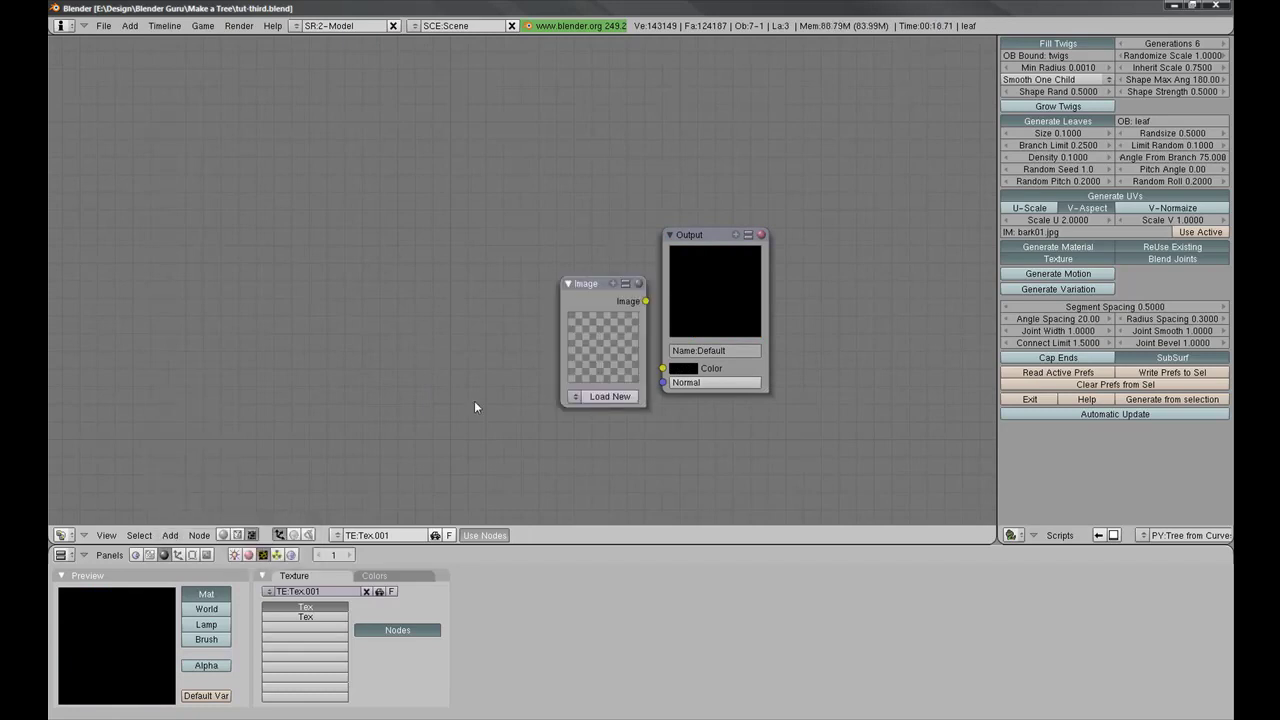
{"action": "left_click_drag", "start_coordinate": [593, 288], "coordinate": [318, 207]}
{"action": "left_click", "coordinate": [298, 315]}
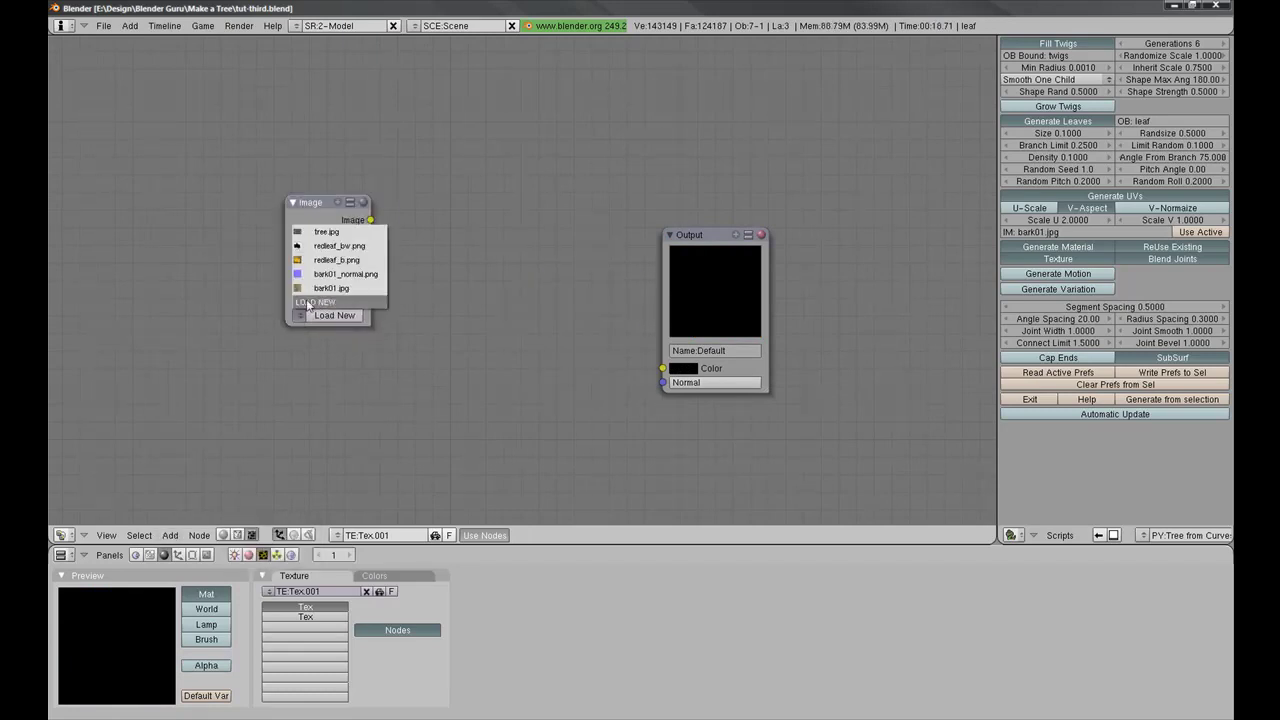
{"action": "left_click", "coordinate": [340, 259]}
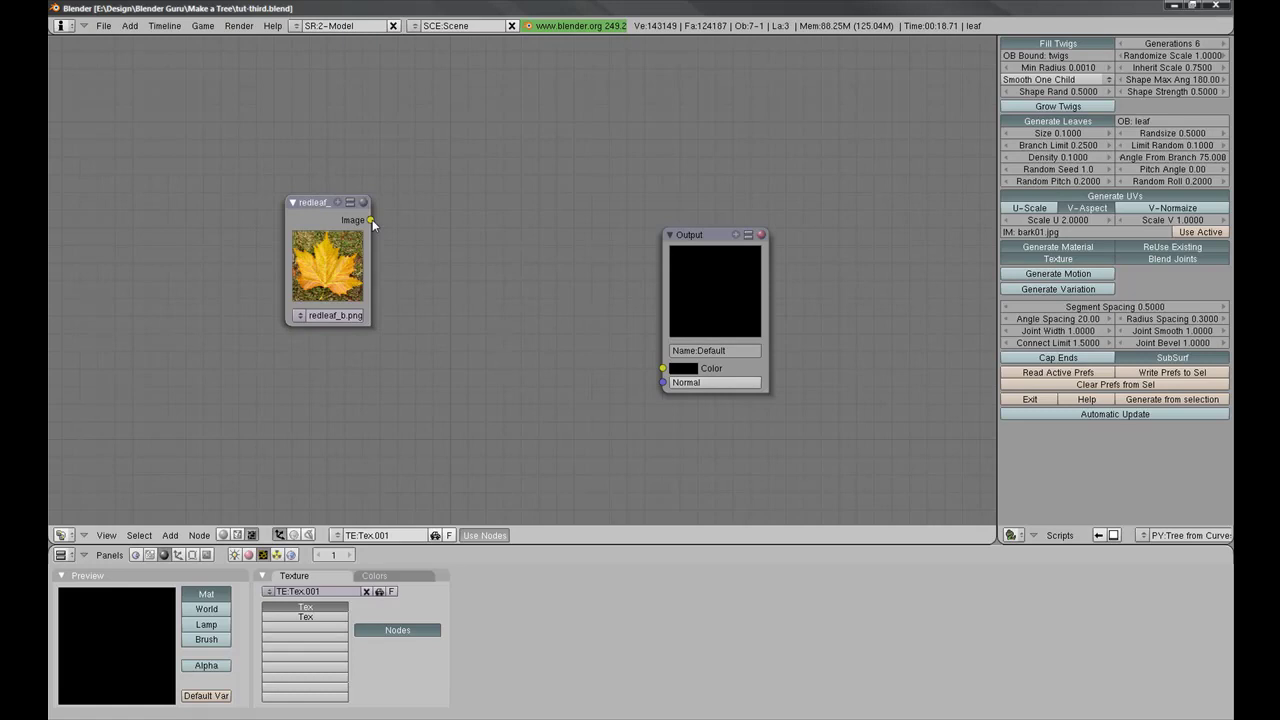
Step: Add a Hue Saturation Value node and connect it between the leaf Image node and the Output color
{"action": "left_click", "coordinate": [170, 535]}
{"action": "mouse_move", "coordinate": [210, 491]}
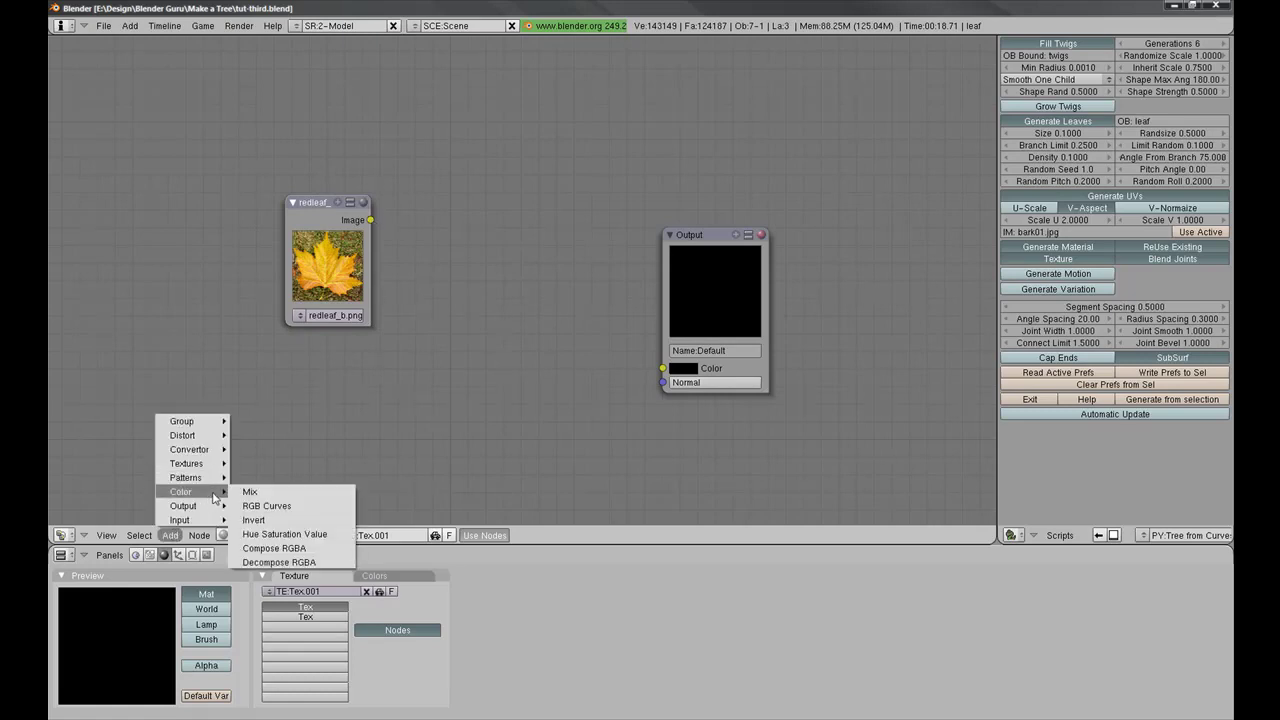
{"action": "left_click", "coordinate": [271, 535]}
{"action": "left_click", "coordinate": [522, 310]}
{"action": "left_click_drag", "start_coordinate": [538, 297], "coordinate": [662, 368]}
Step: Tint the leaf red with hue -0.10 and saturation 0.88, then return to the 3D View and deselect everything
{"action": "left_click", "coordinate": [445, 311]}
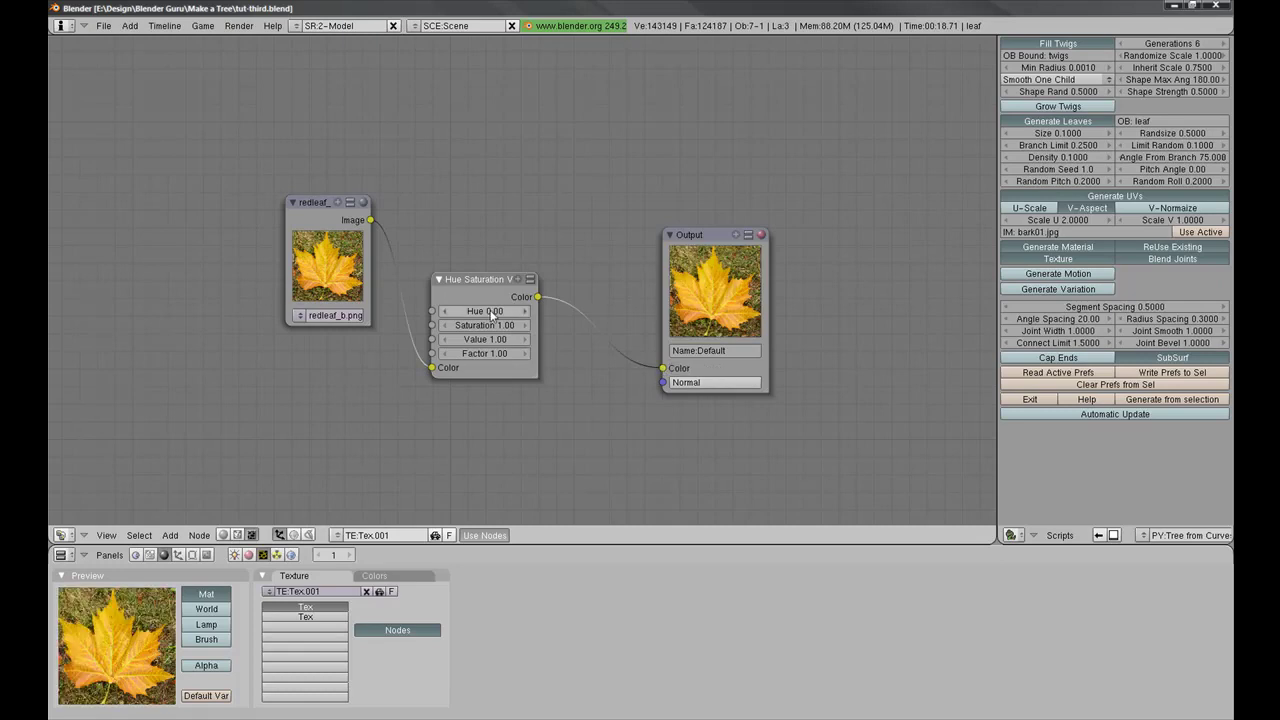
{"action": "left_click_drag", "start_coordinate": [494, 317], "coordinate": [538, 328]}
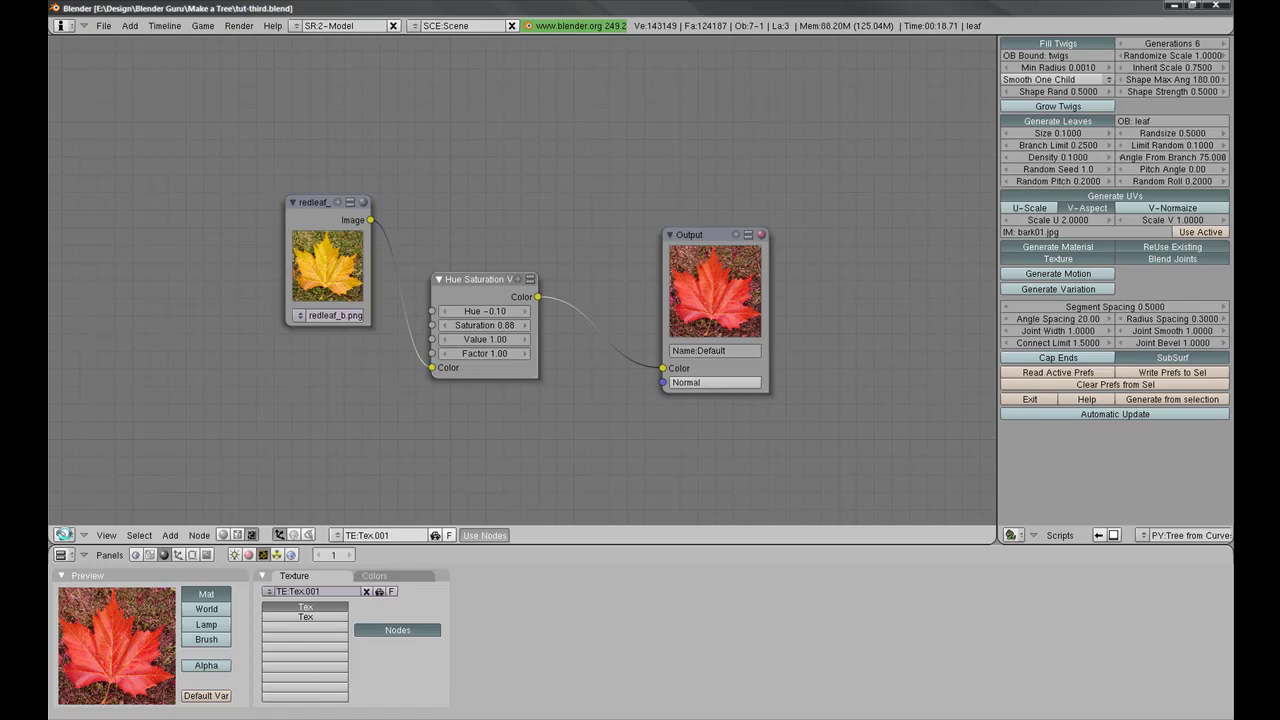
{"action": "left_click", "coordinate": [63, 535]}
{"action": "left_click", "coordinate": [90, 528]}
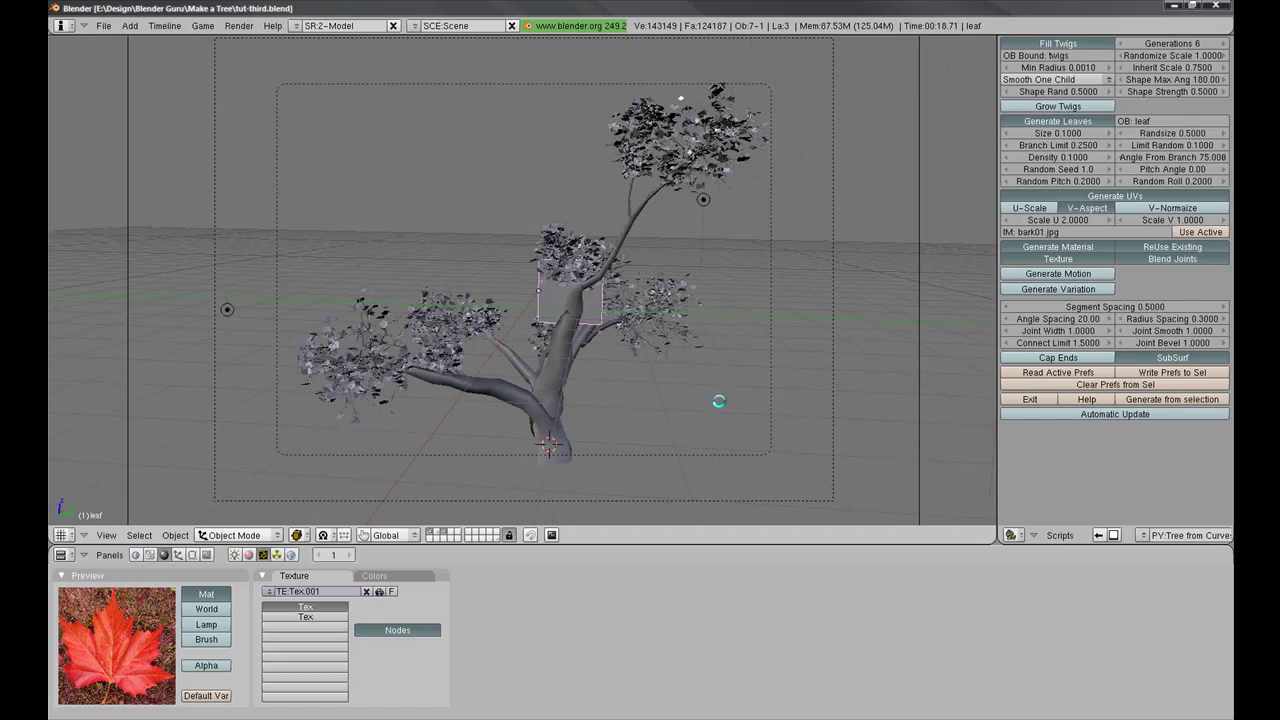
{"action": "key", "text": "a"}
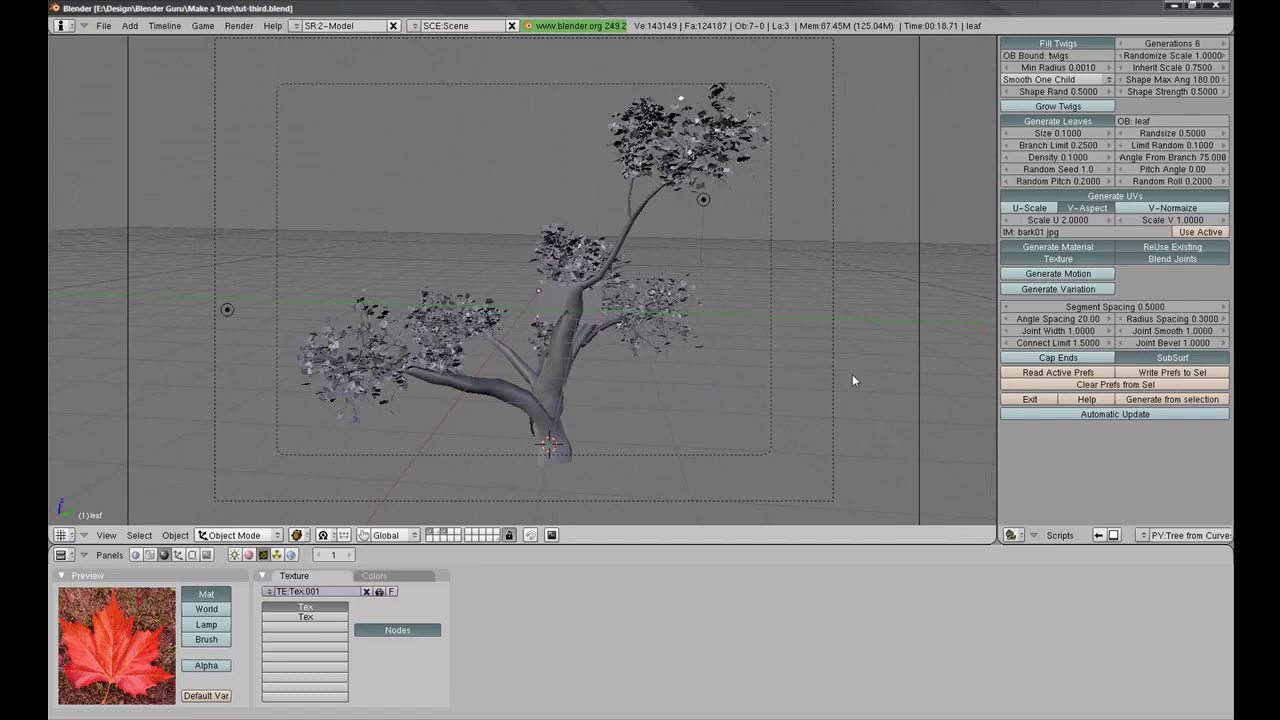